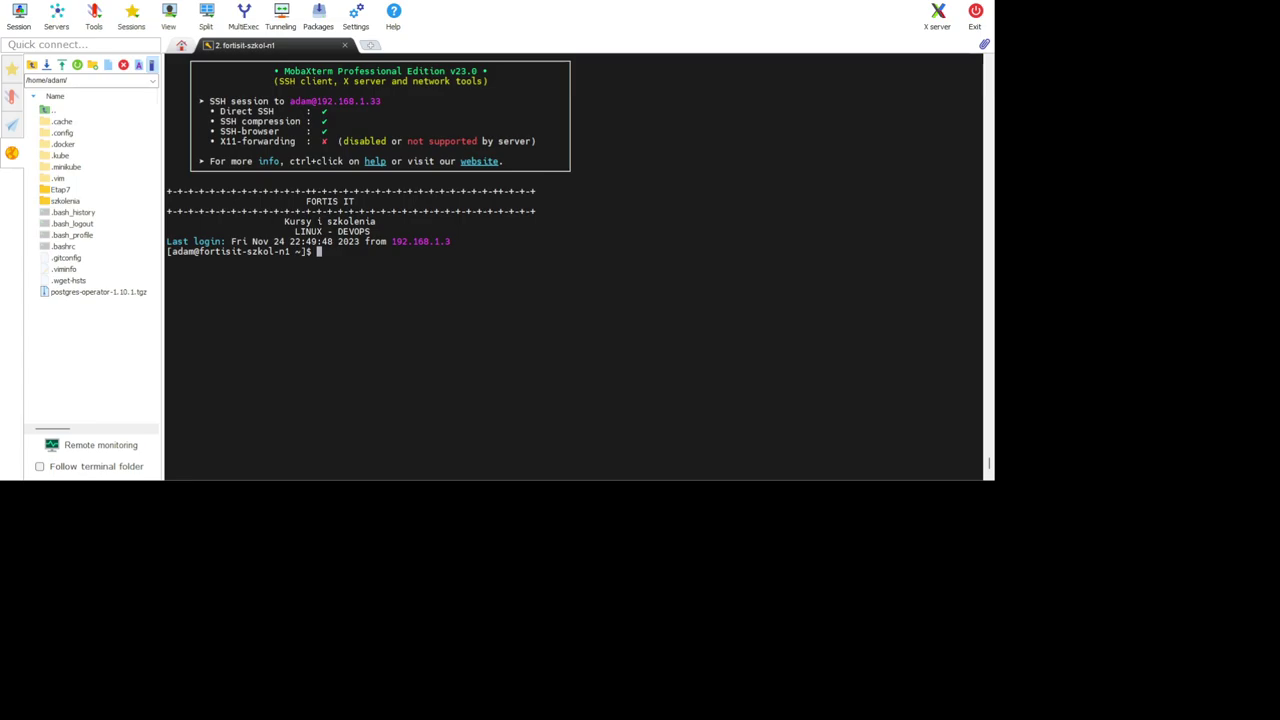
Clear the portal.azure.com text typed at the MobaXterm shell prompt and switch to the browser
{"action": "type", "text": "p"}
{"action": "type", "text": "ortal.az"}
{"action": "type", "text": "ure.com"}
{"action": "key", "text": "BackSpace"}
{"action": "key", "text": "BackSpace"}
{"action": "key", "text": "BackSpace"}
{"action": "key", "text": "BackSpace"}
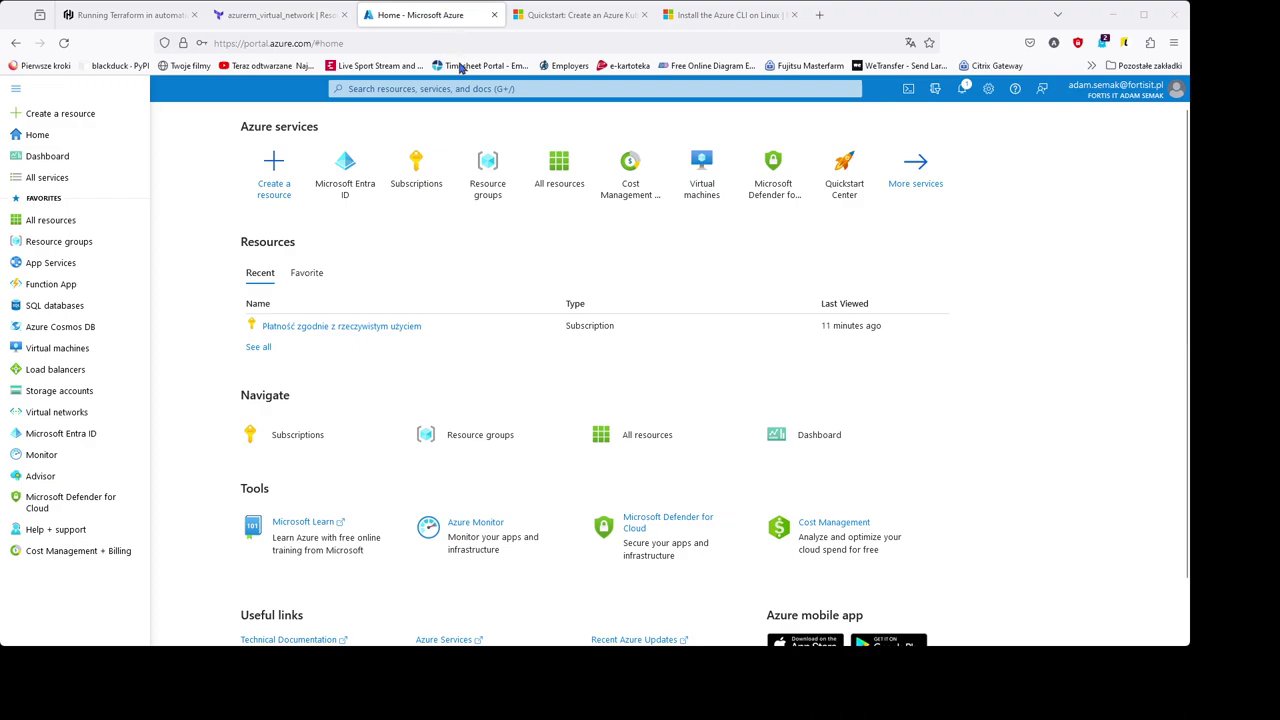
Close the extra tab and docs window, then reach the still-empty Resource groups list via Subscriptions and Home
{"action": "left_click", "coordinate": [494, 15]}
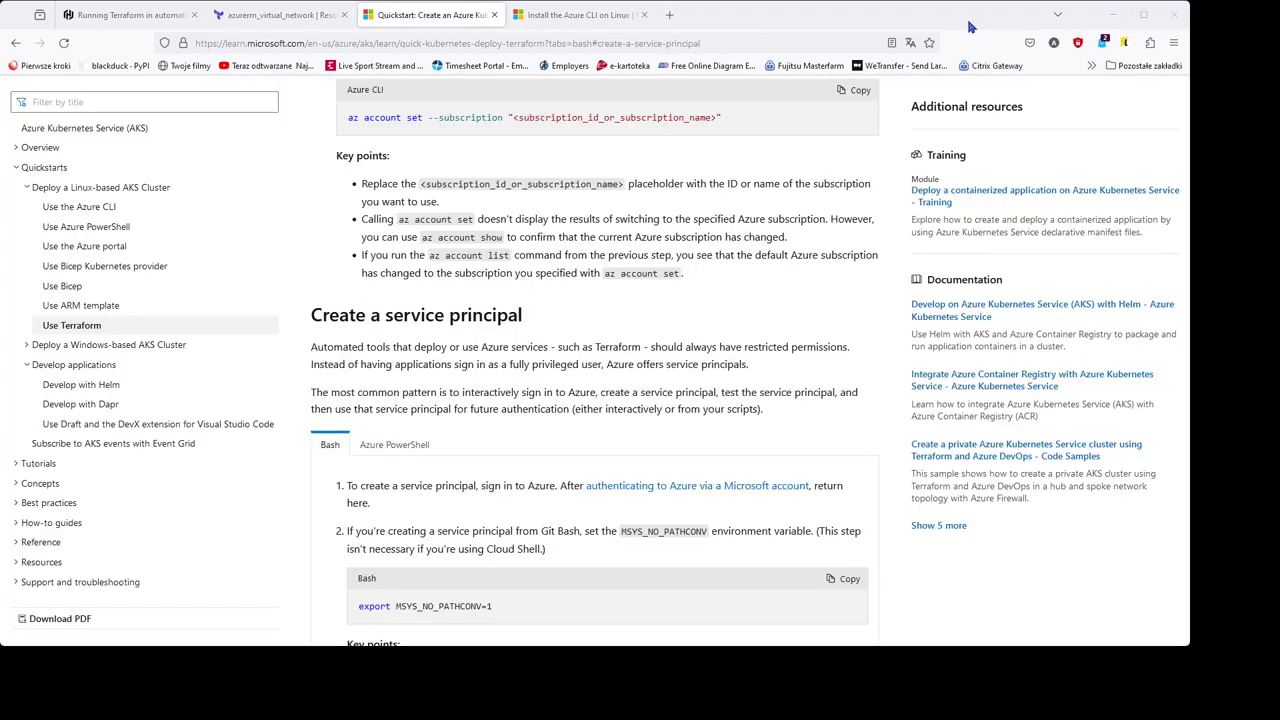
{"action": "left_click", "coordinate": [1177, 17]}
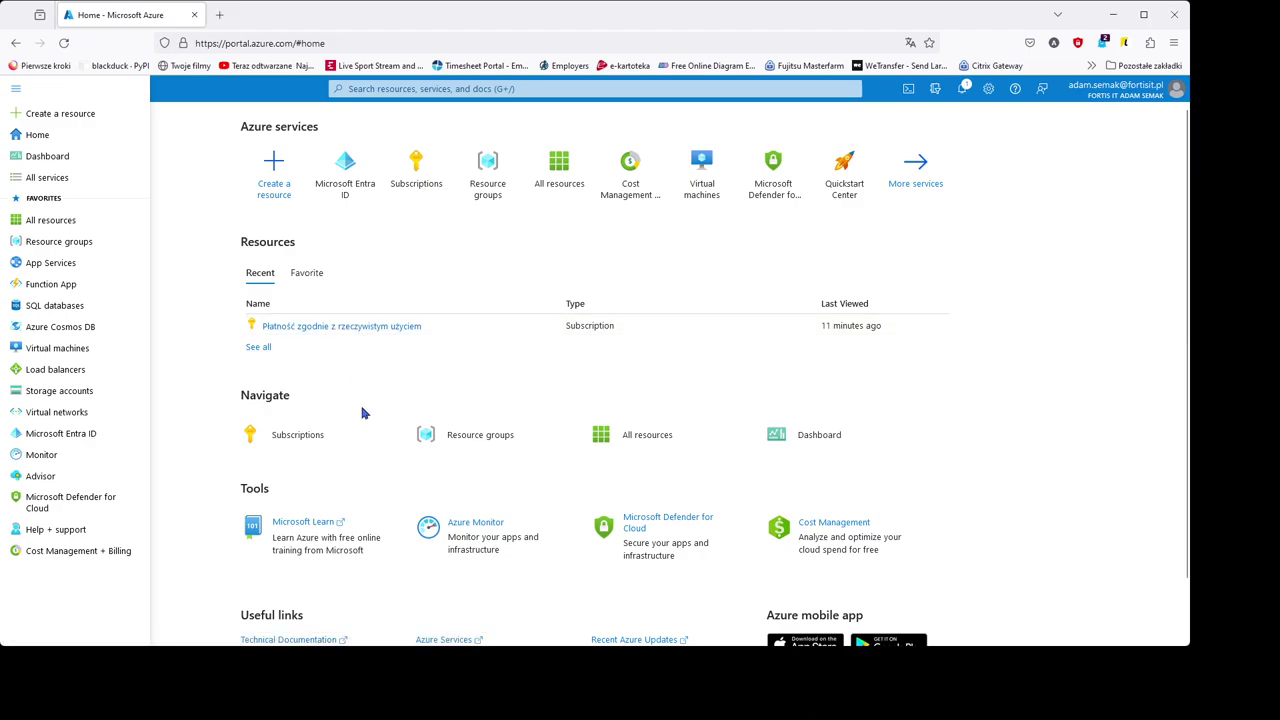
{"action": "left_click", "coordinate": [314, 436]}
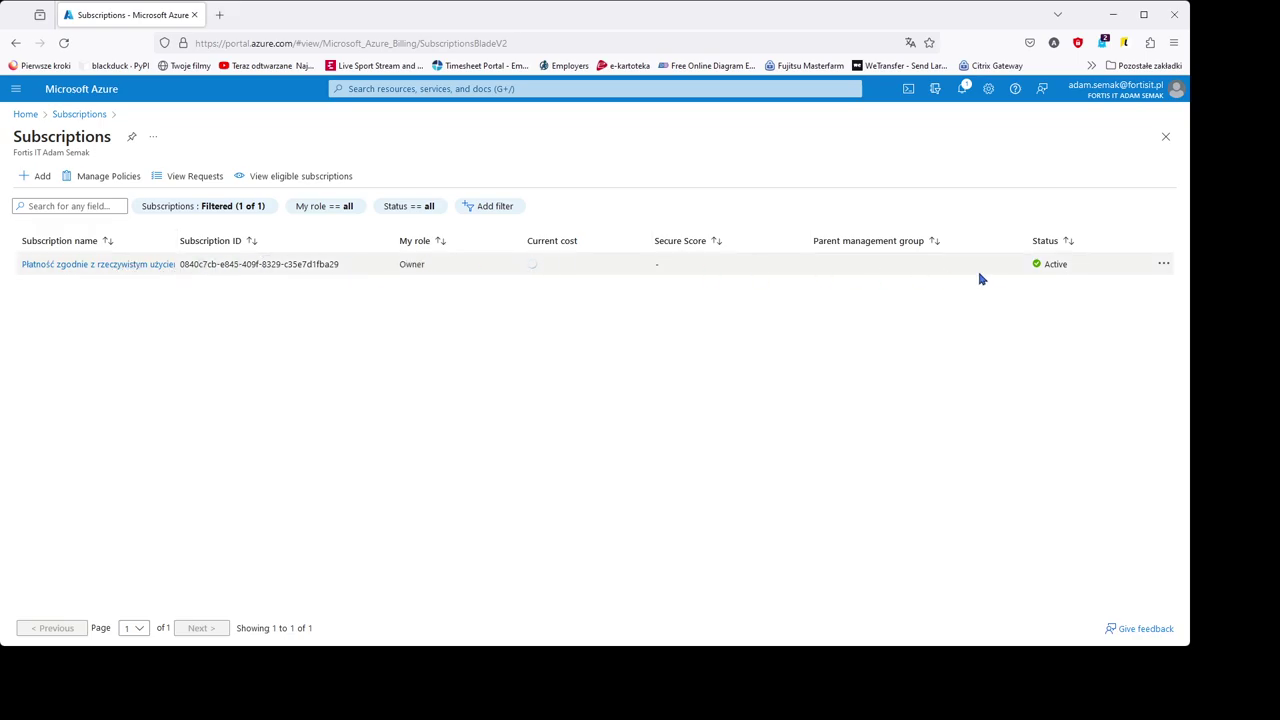
{"action": "left_click", "coordinate": [15, 88]}
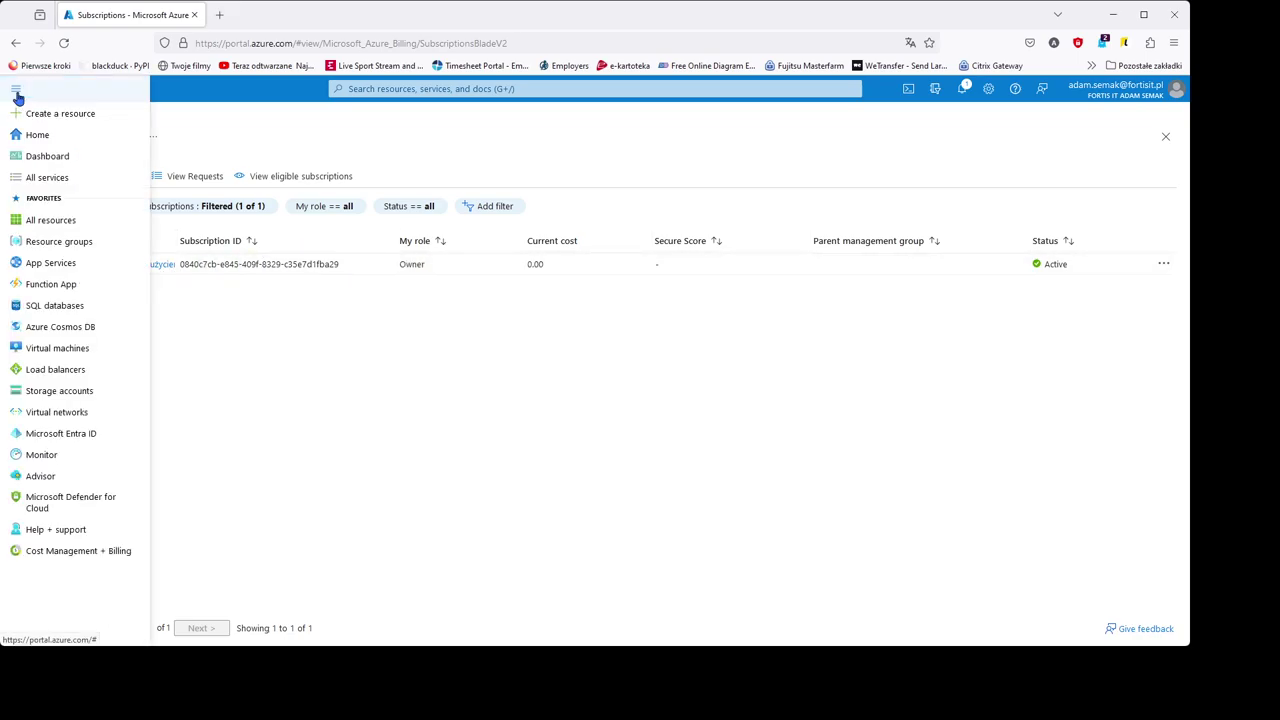
{"action": "left_click", "coordinate": [42, 134]}
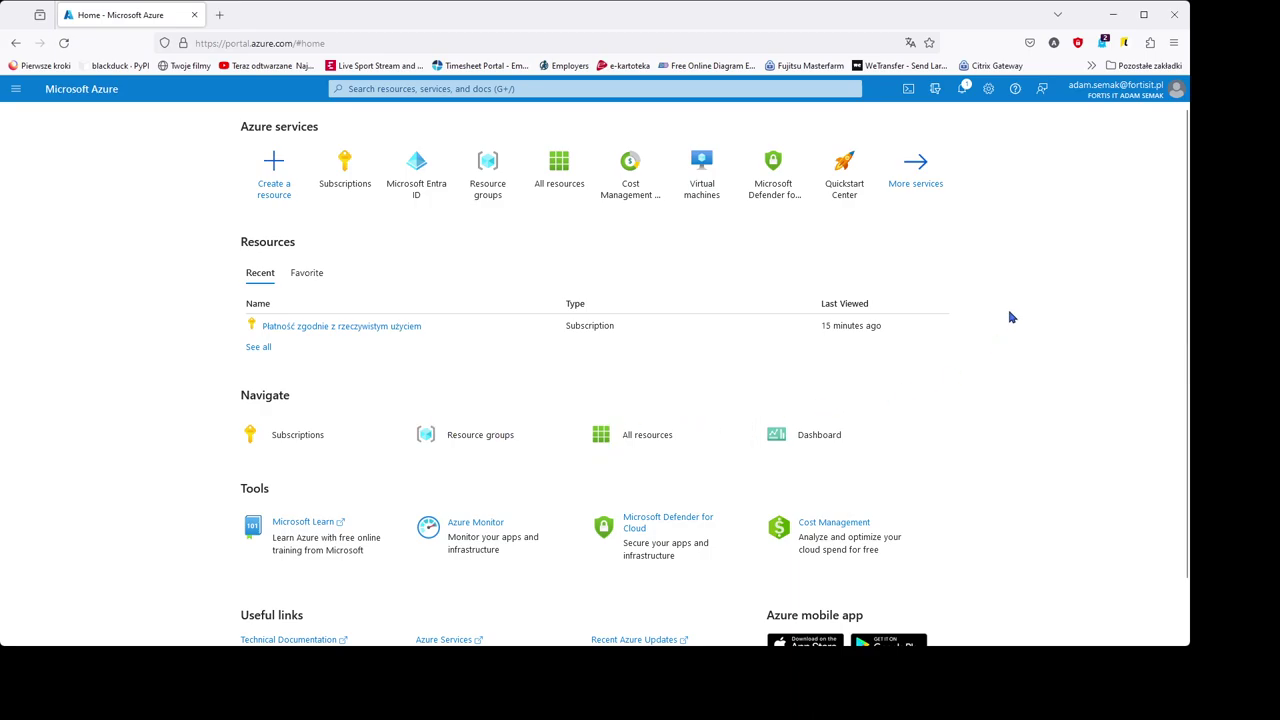
{"action": "left_click", "coordinate": [489, 174]}
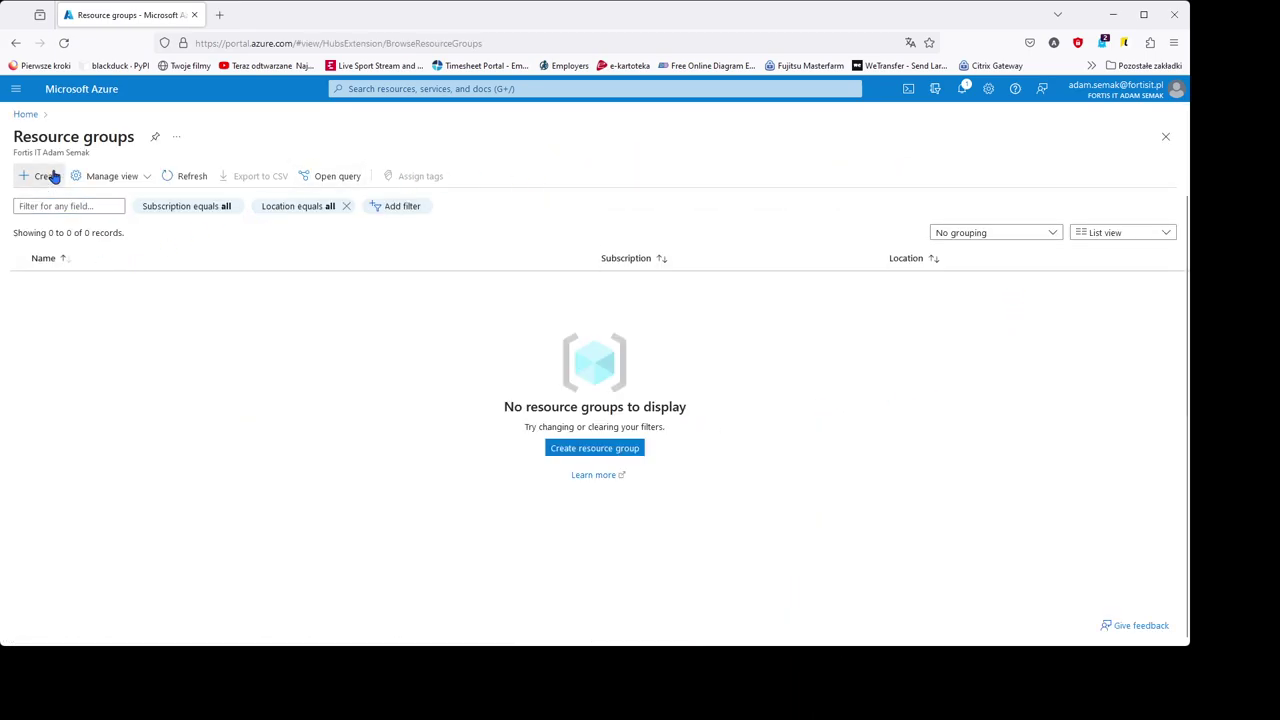
Fill in a new resource group named etap8 in region (Europe) Poland Central, then continue to Tags
{"action": "left_click", "coordinate": [40, 176]}
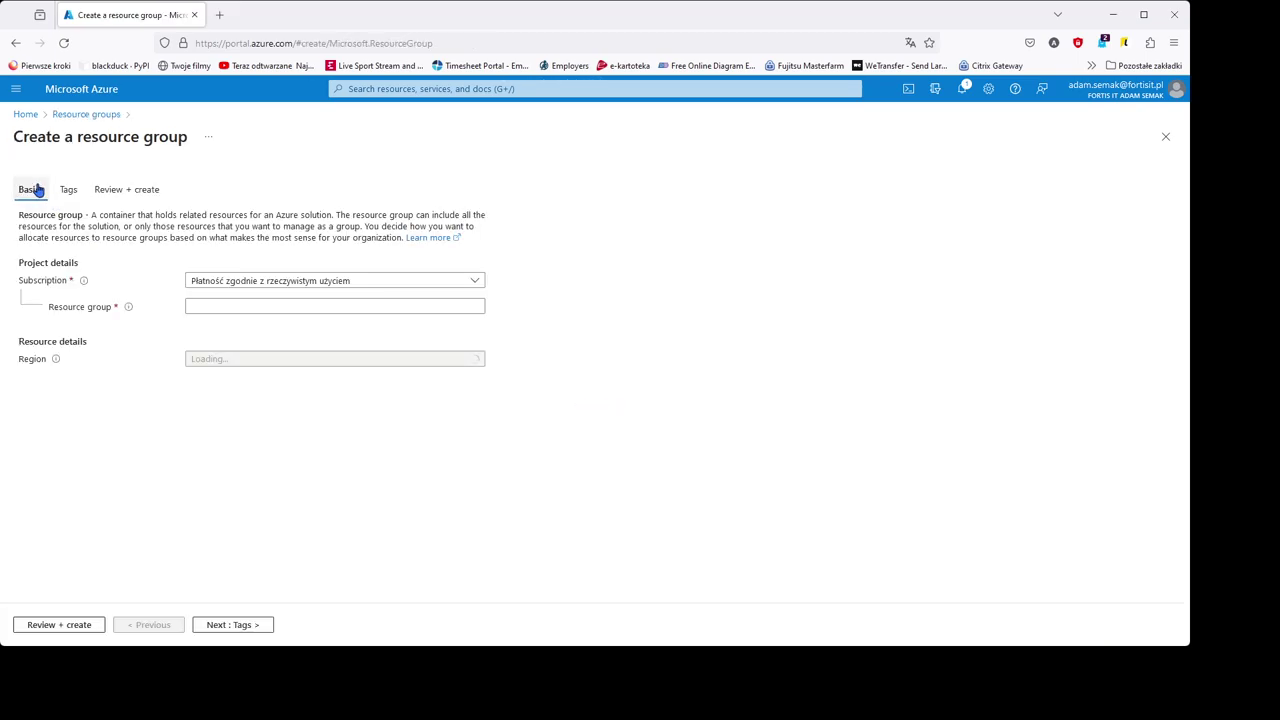
{"action": "left_click", "coordinate": [254, 309]}
{"action": "type", "text": "demo"}
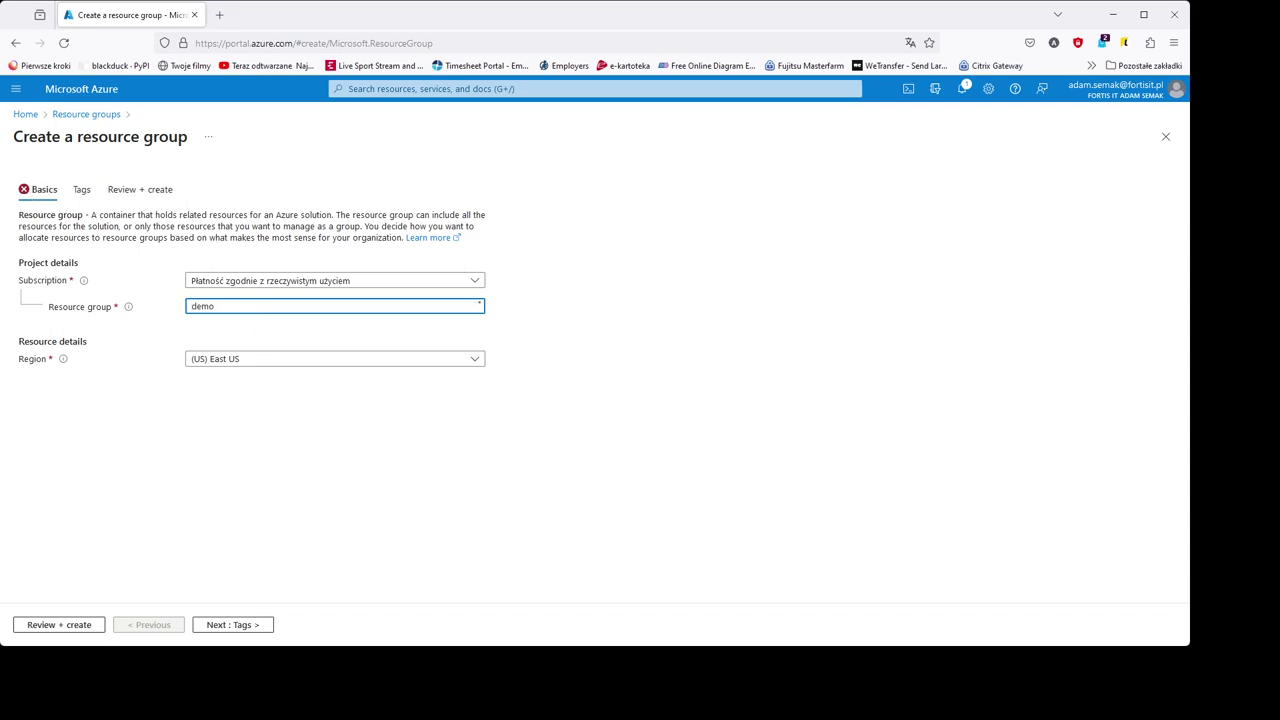
{"action": "key", "text": "BackSpace"}
{"action": "key", "text": "BackSpace"}
{"action": "key", "text": "BackSpace"}
{"action": "type", "text": "etap8"}
{"action": "left_click", "coordinate": [229, 365]}
{"action": "scroll", "coordinate": [275, 456], "scroll_direction": "down", "scroll_amount": 5}
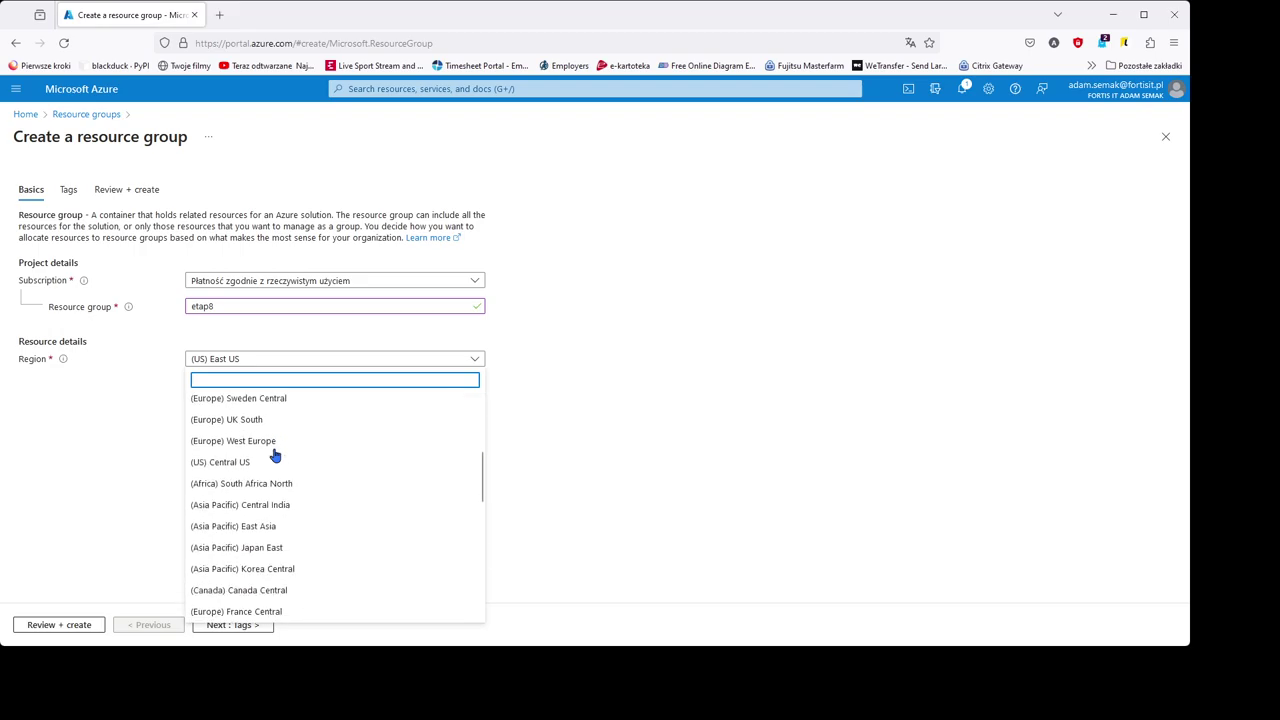
{"action": "scroll", "coordinate": [275, 455], "scroll_direction": "down", "scroll_amount": 5}
{"action": "scroll", "coordinate": [276, 455], "scroll_direction": "up", "scroll_amount": 5}
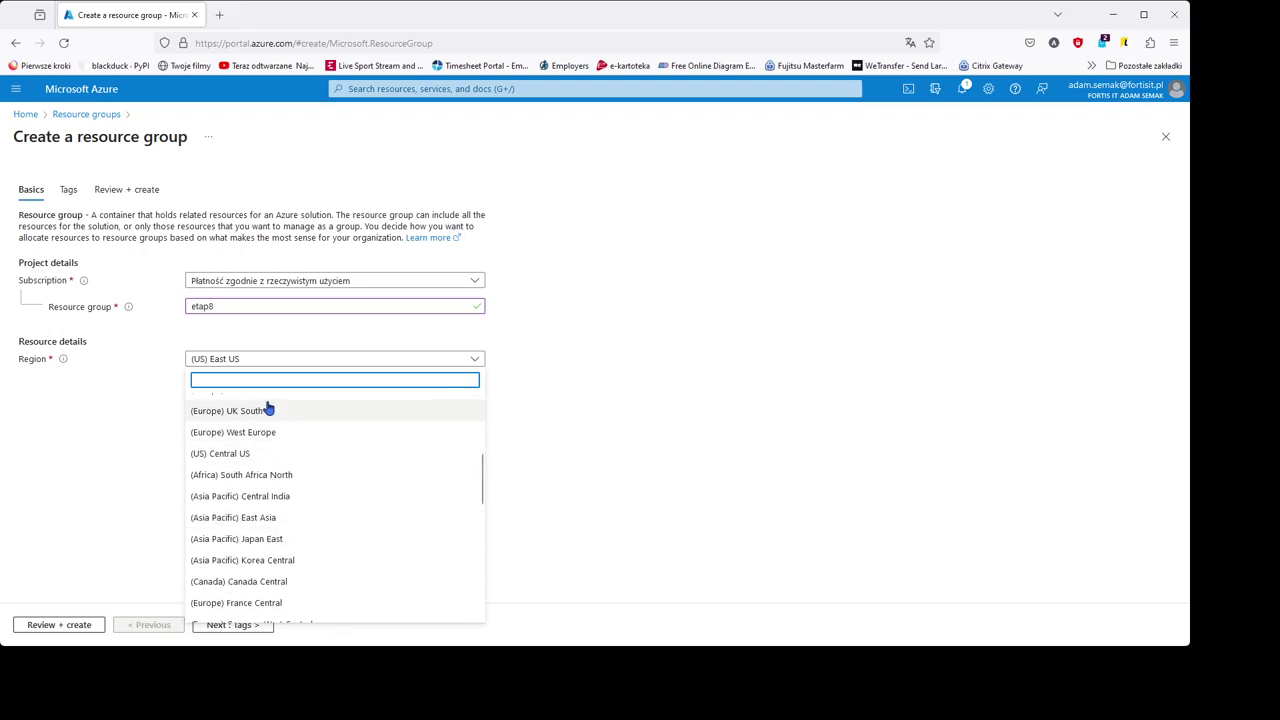
{"action": "type", "text": "pol"}
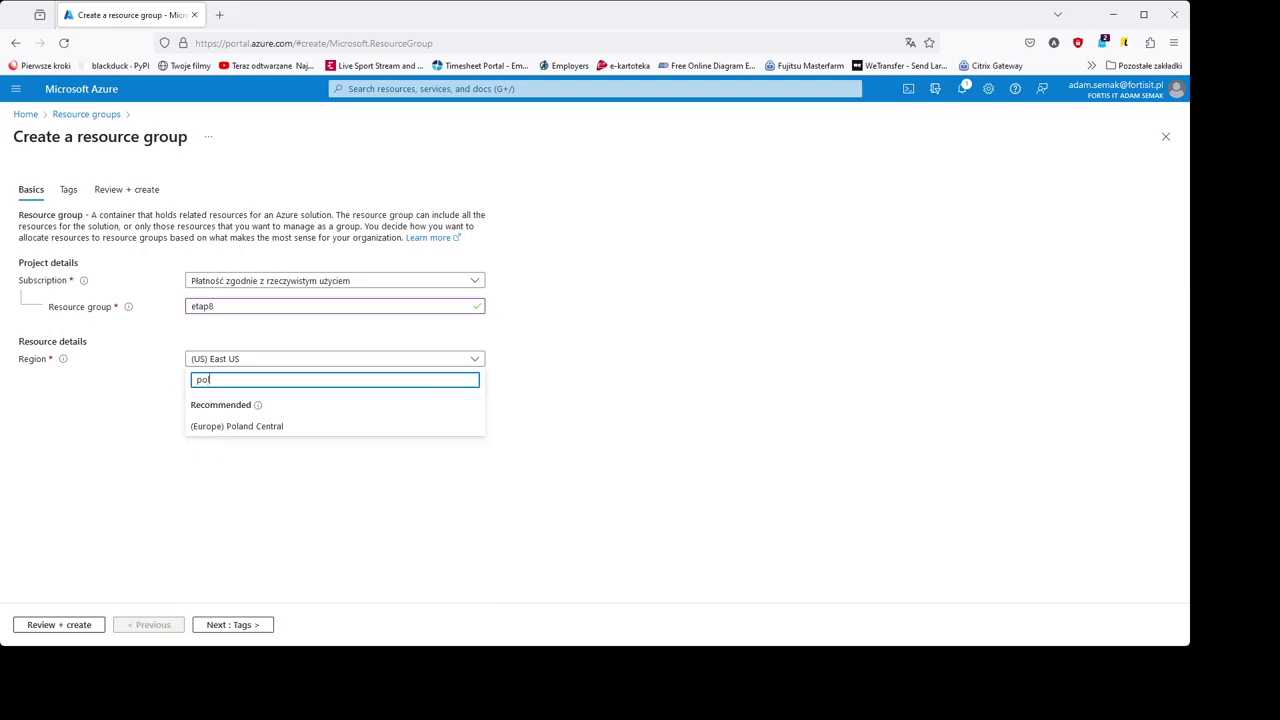
{"action": "left_click", "coordinate": [255, 428]}
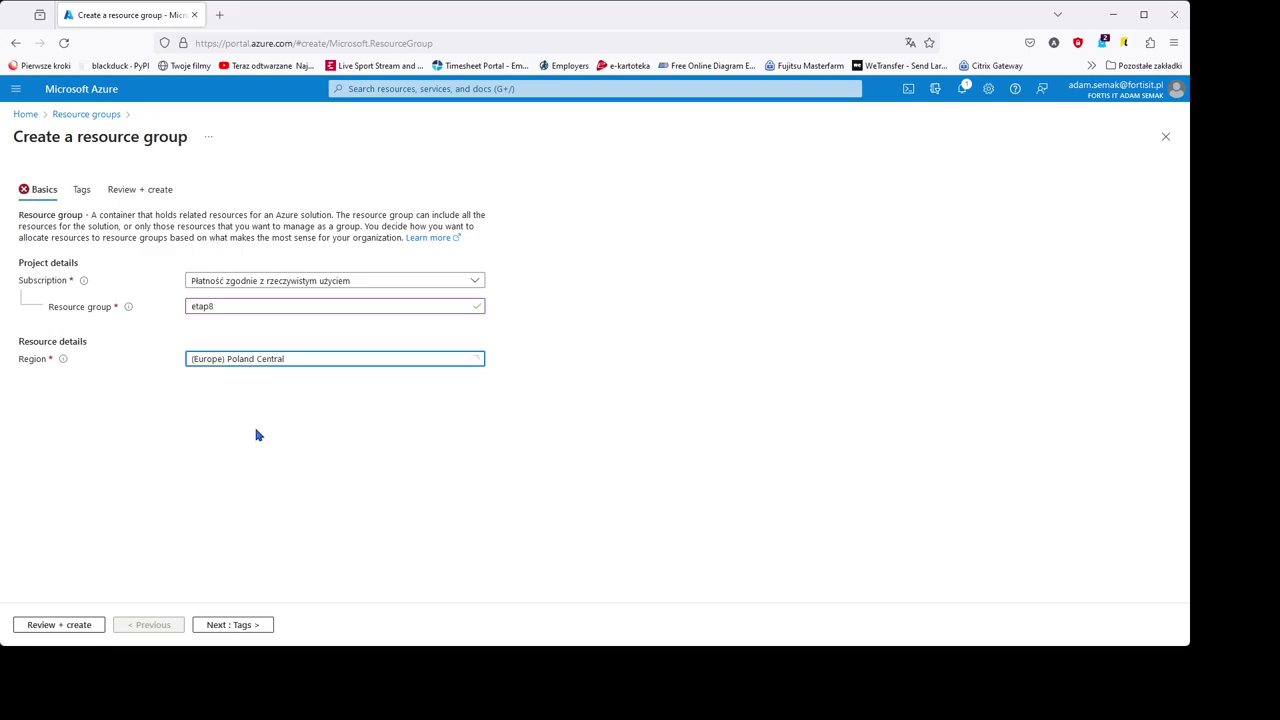
{"action": "left_click", "coordinate": [226, 624]}
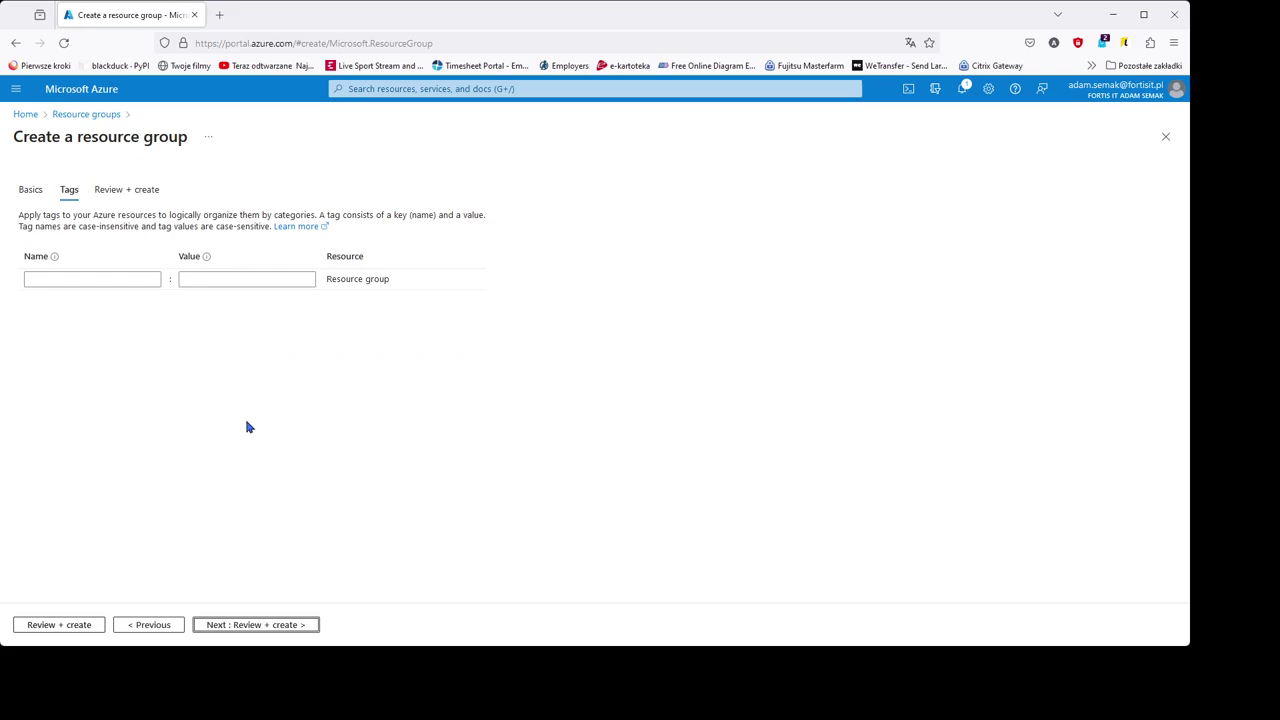
Add the first tag, cost_owner = fortisit
{"action": "left_click", "coordinate": [100, 278]}
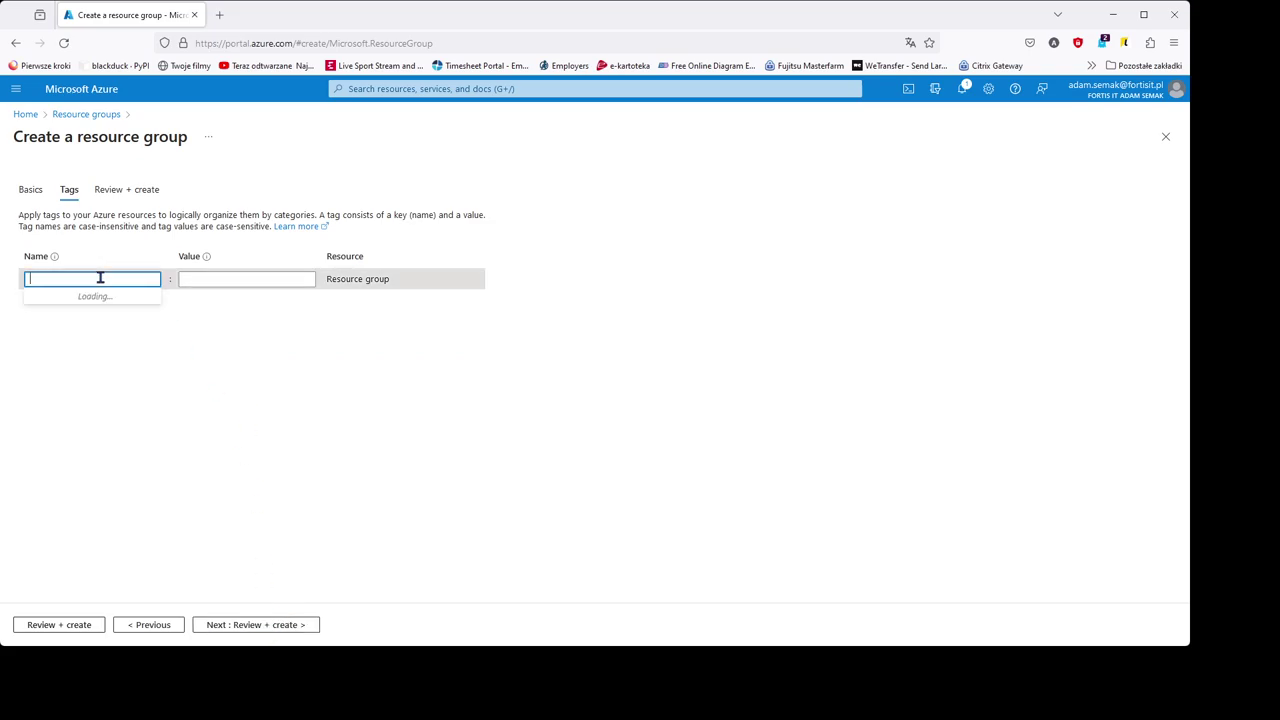
{"action": "type", "text": "cost"}
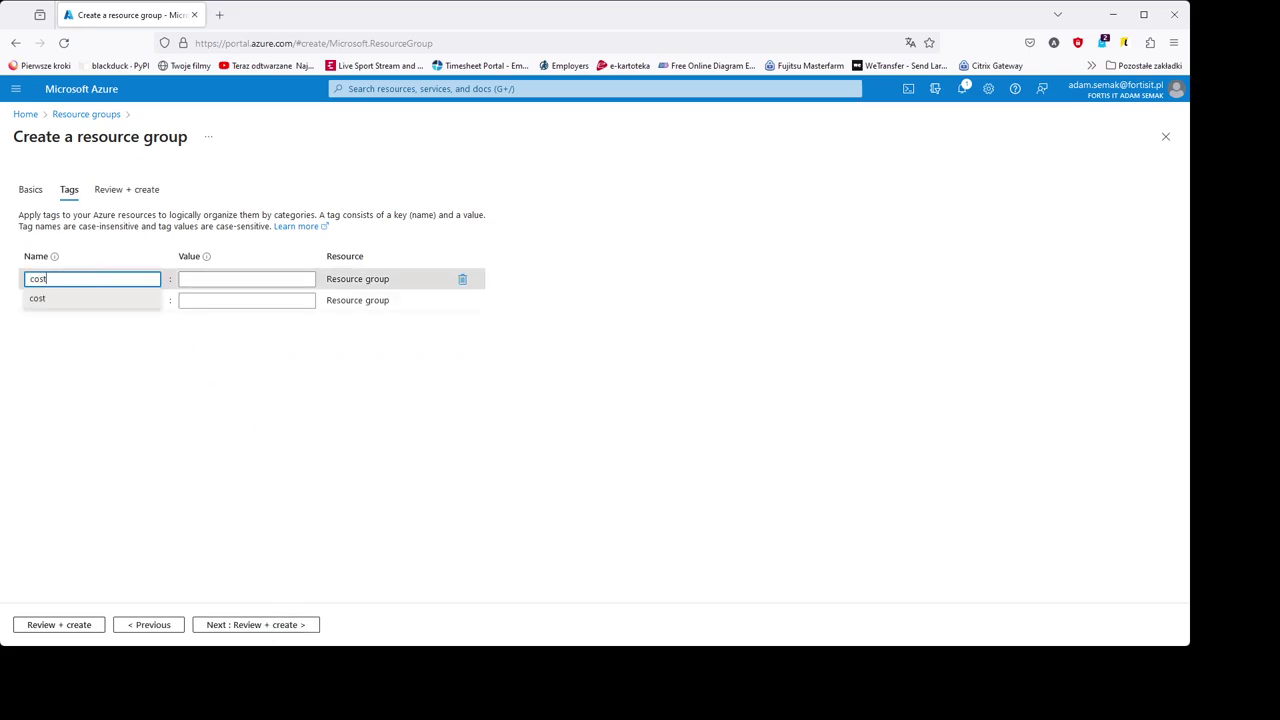
{"action": "type", "text": "_owner"}
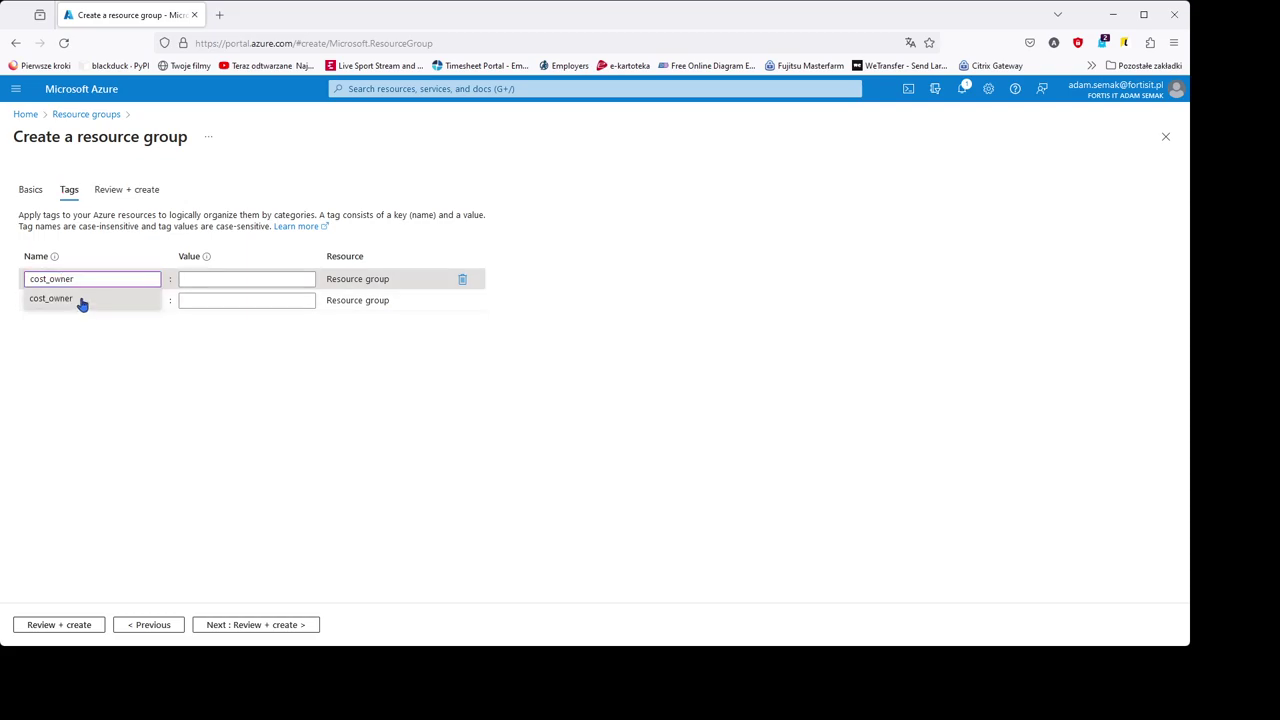
{"action": "left_click", "coordinate": [83, 300]}
{"action": "left_click", "coordinate": [222, 281]}
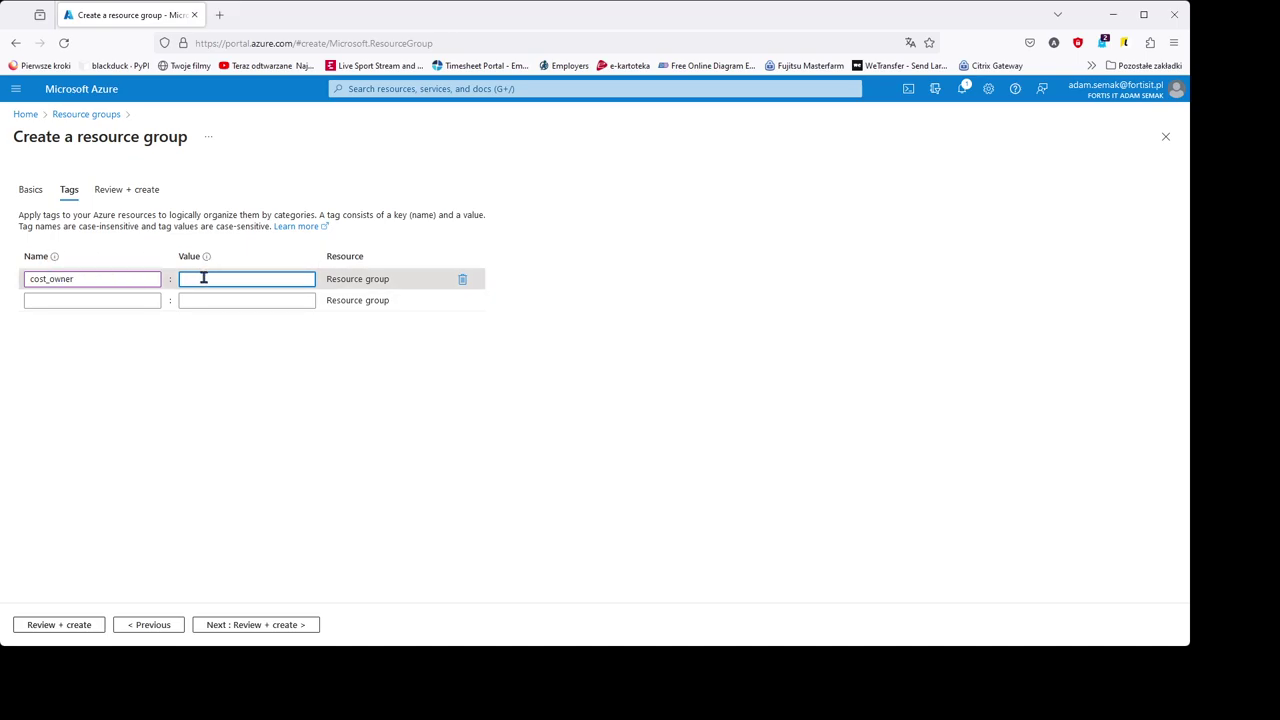
{"action": "type", "text": "forti"}
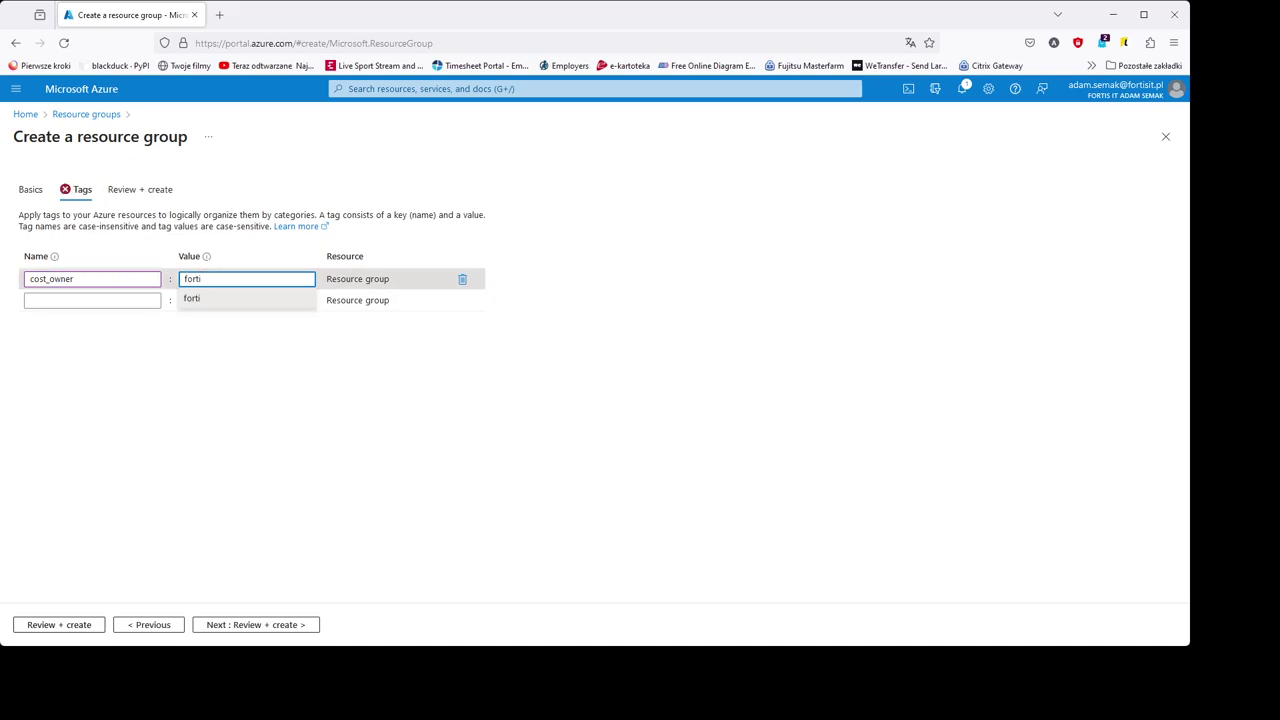
{"action": "type", "text": "sit"}
{"action": "left_click", "coordinate": [200, 298]}
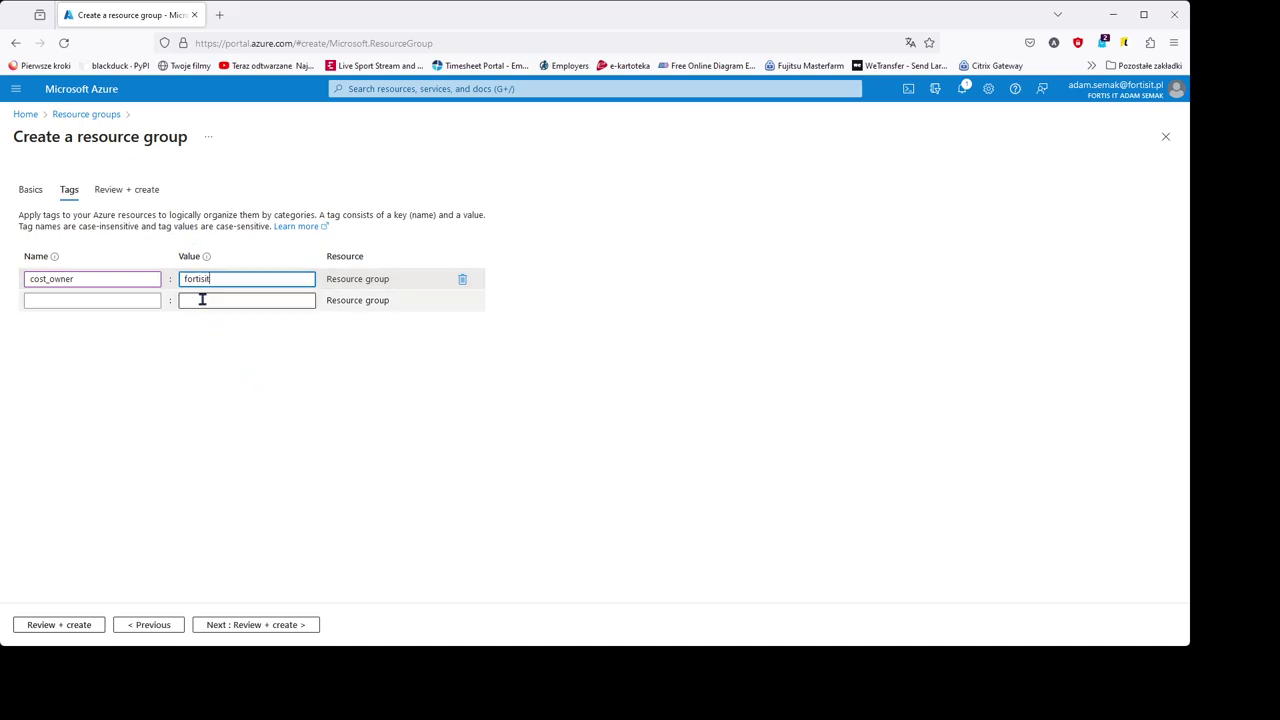
{"action": "left_click", "coordinate": [232, 368]}
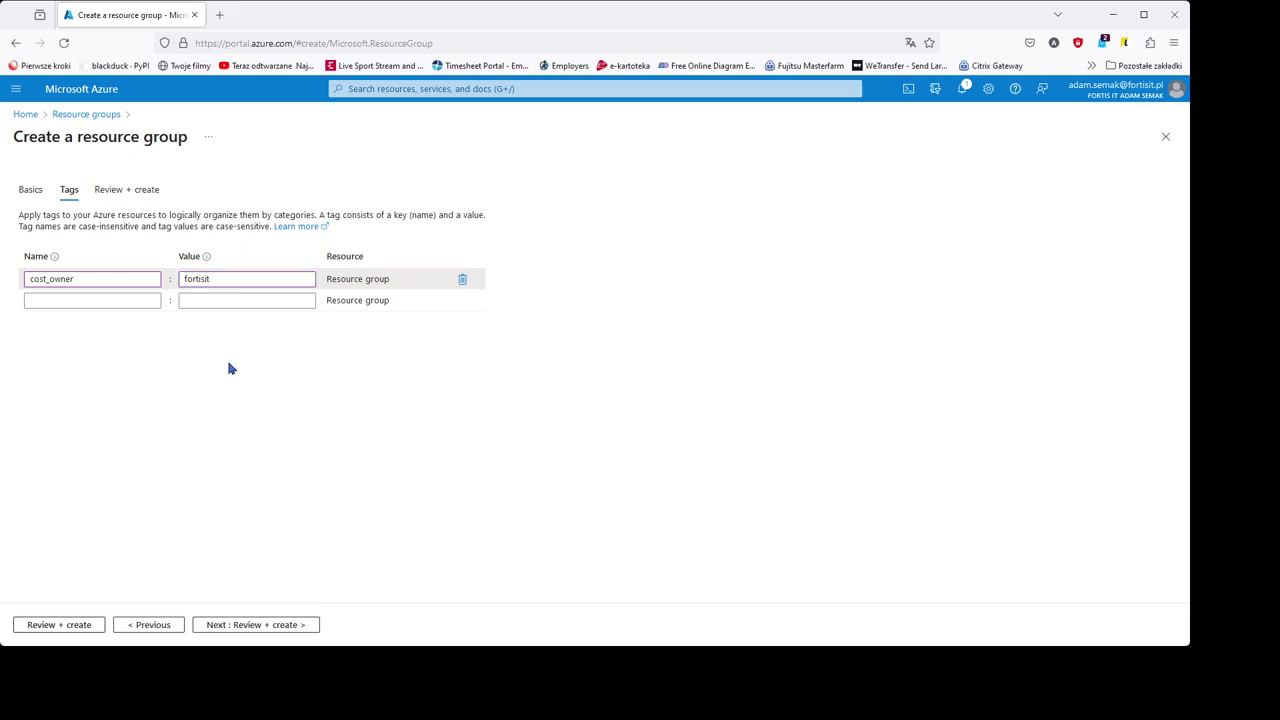
Add the tag env = training, fixing the mistyped value, and go to the review summary
{"action": "left_click", "coordinate": [110, 304]}
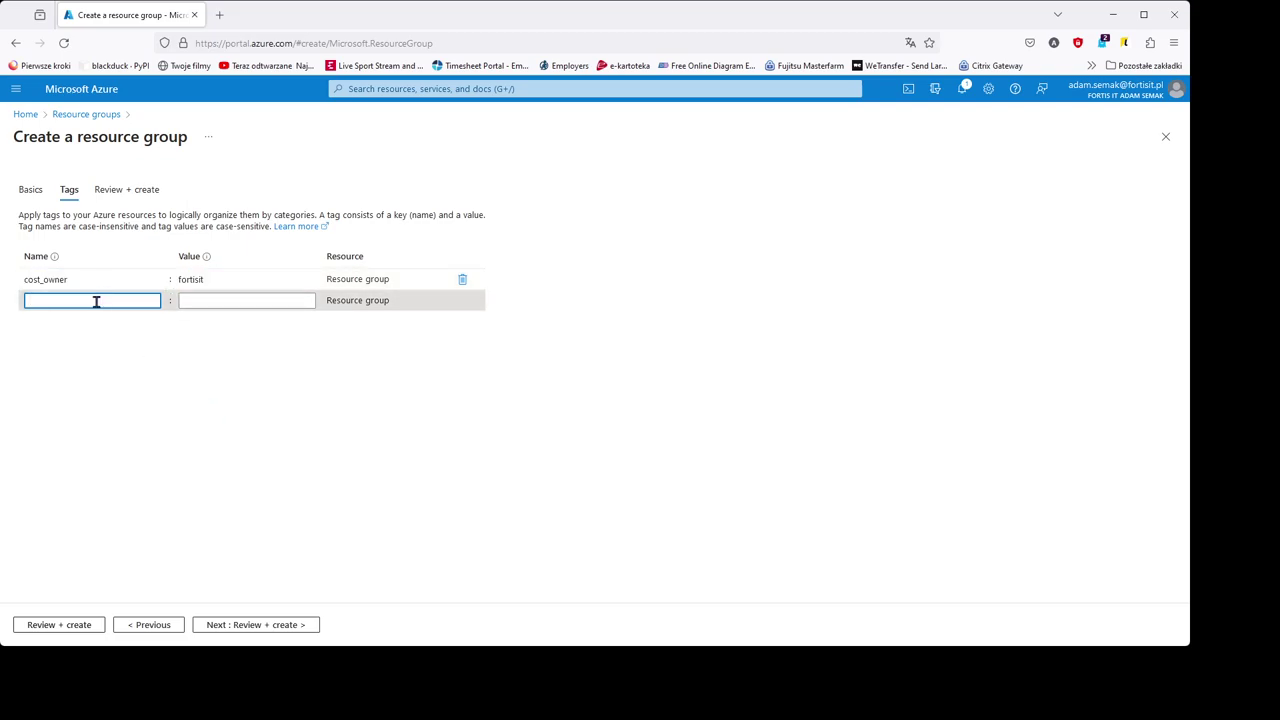
{"action": "type", "text": "env"}
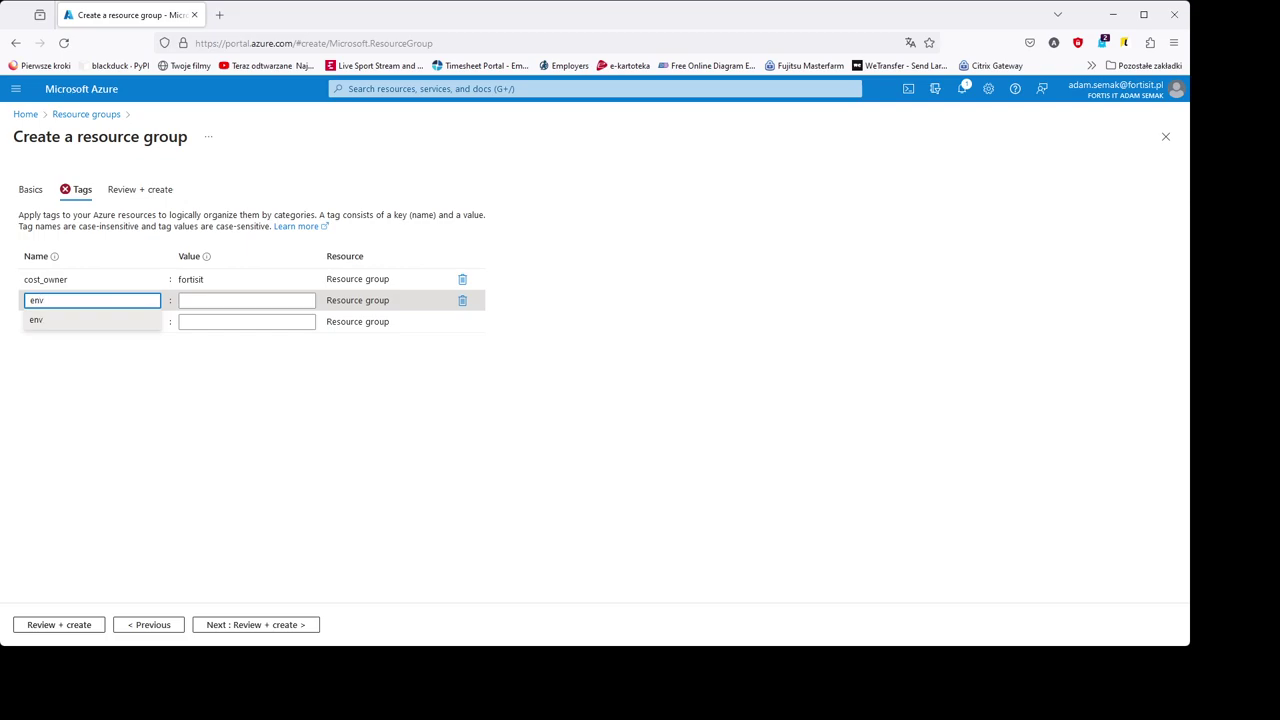
{"action": "left_click", "coordinate": [253, 305]}
{"action": "type", "text": "dev"}
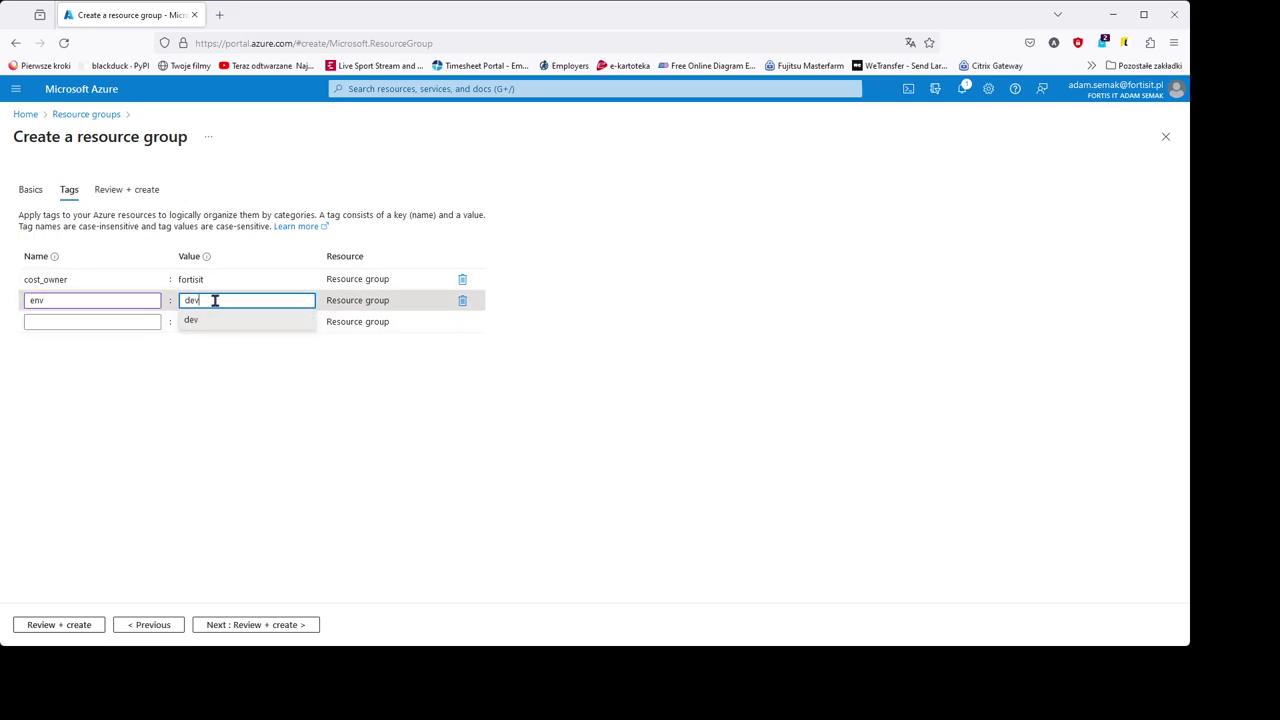
{"action": "left_click_drag", "start_coordinate": [214, 300], "coordinate": [126, 300]}
{"action": "type", "text": "szk"}
{"action": "key", "text": "BackSpace"}
{"action": "key", "text": "BackSpace"}
{"action": "key", "text": "BackSpace"}
{"action": "key", "text": "BackSpace"}
{"action": "key", "text": "BackSpace"}
{"action": "type", "text": "t"}
{"action": "type", "text": "raining"}
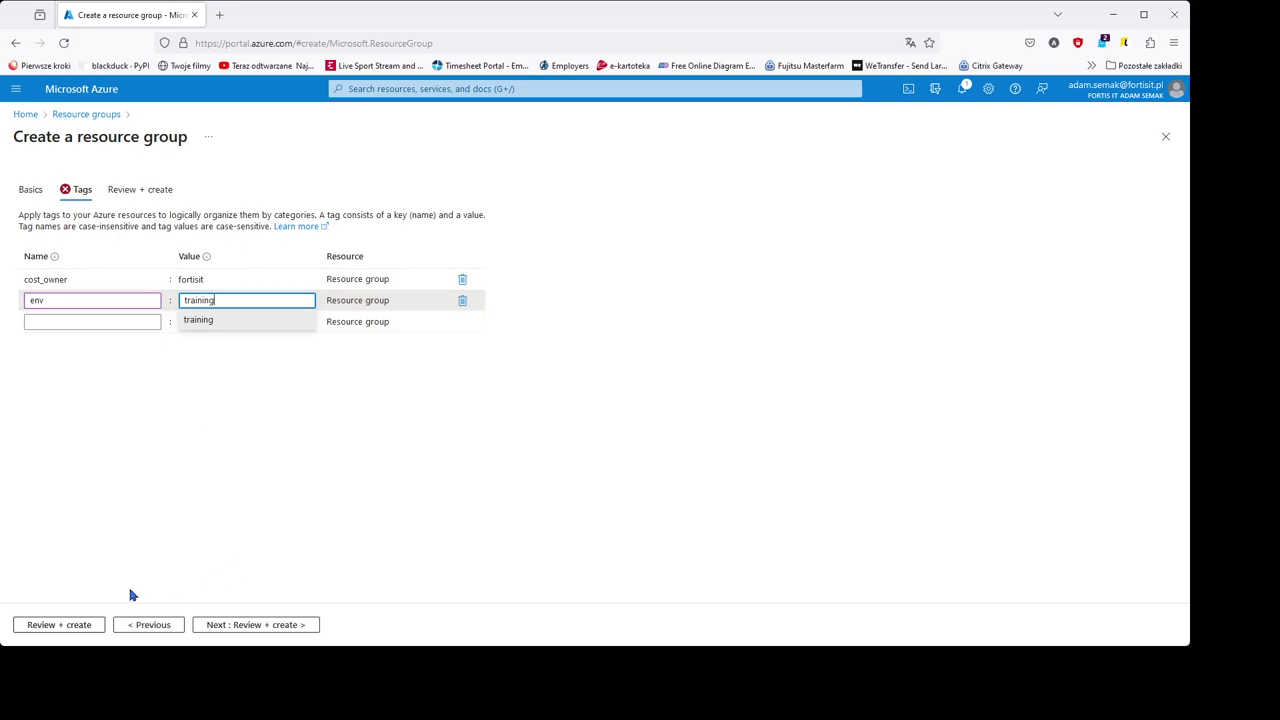
{"action": "left_click", "coordinate": [232, 423]}
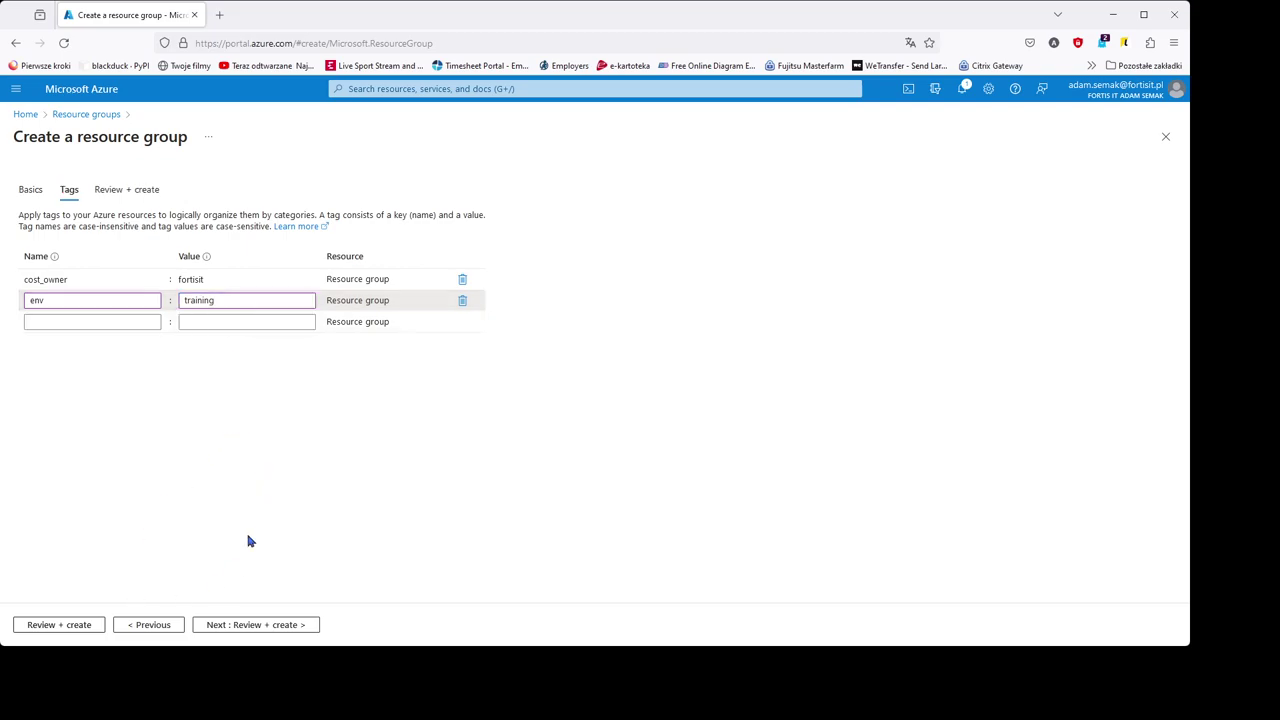
{"action": "left_click", "coordinate": [242, 624]}
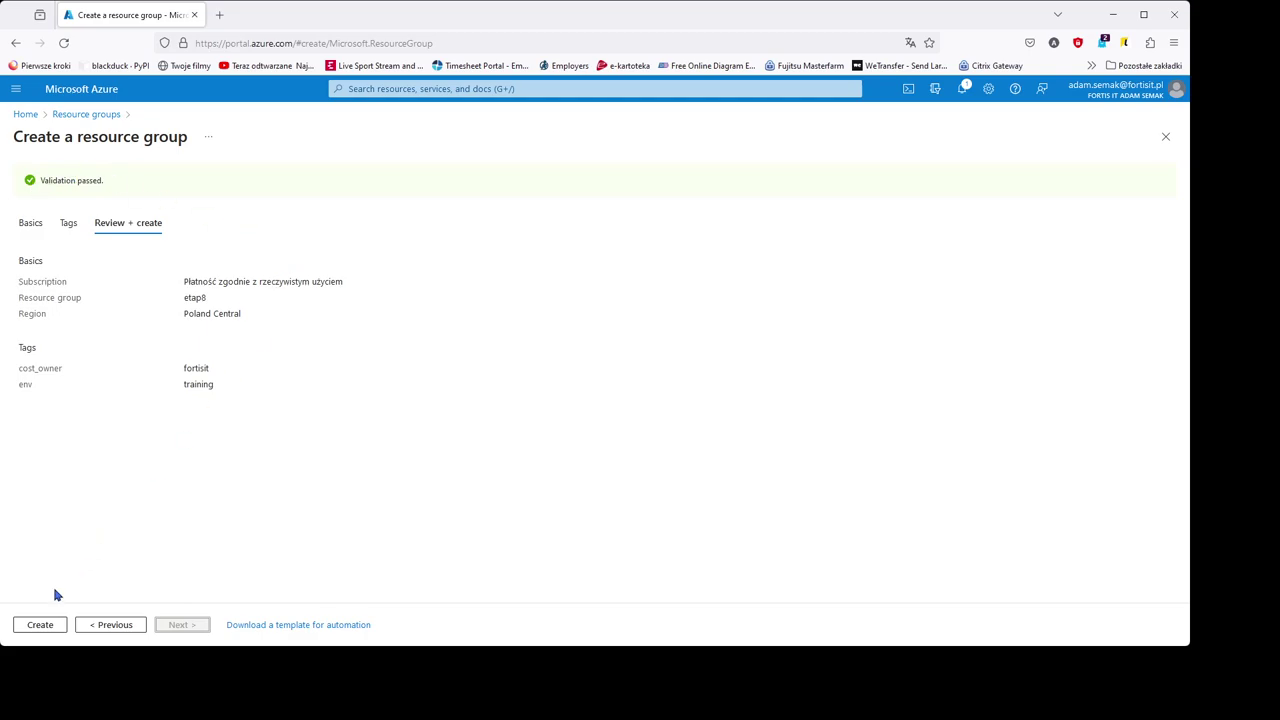
Create the etap8 resource group and open its overview page, which has no resources
{"action": "left_click", "coordinate": [39, 626]}
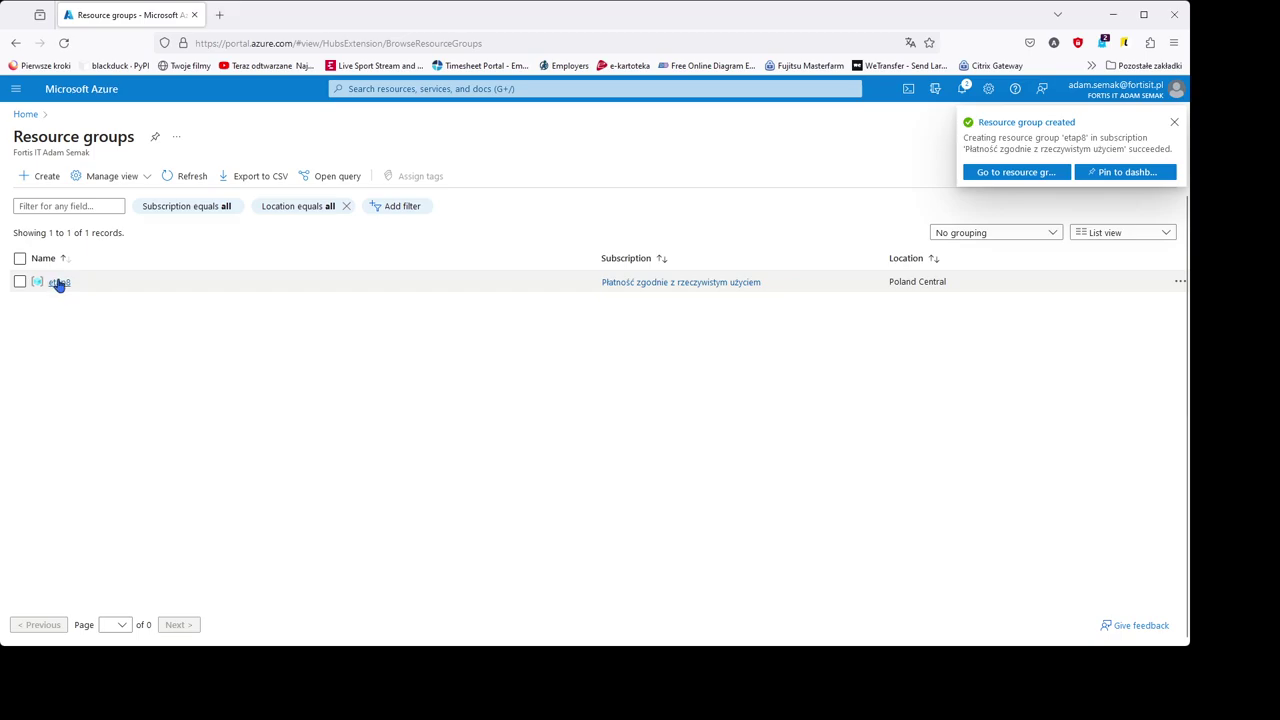
{"action": "left_click", "coordinate": [57, 283]}
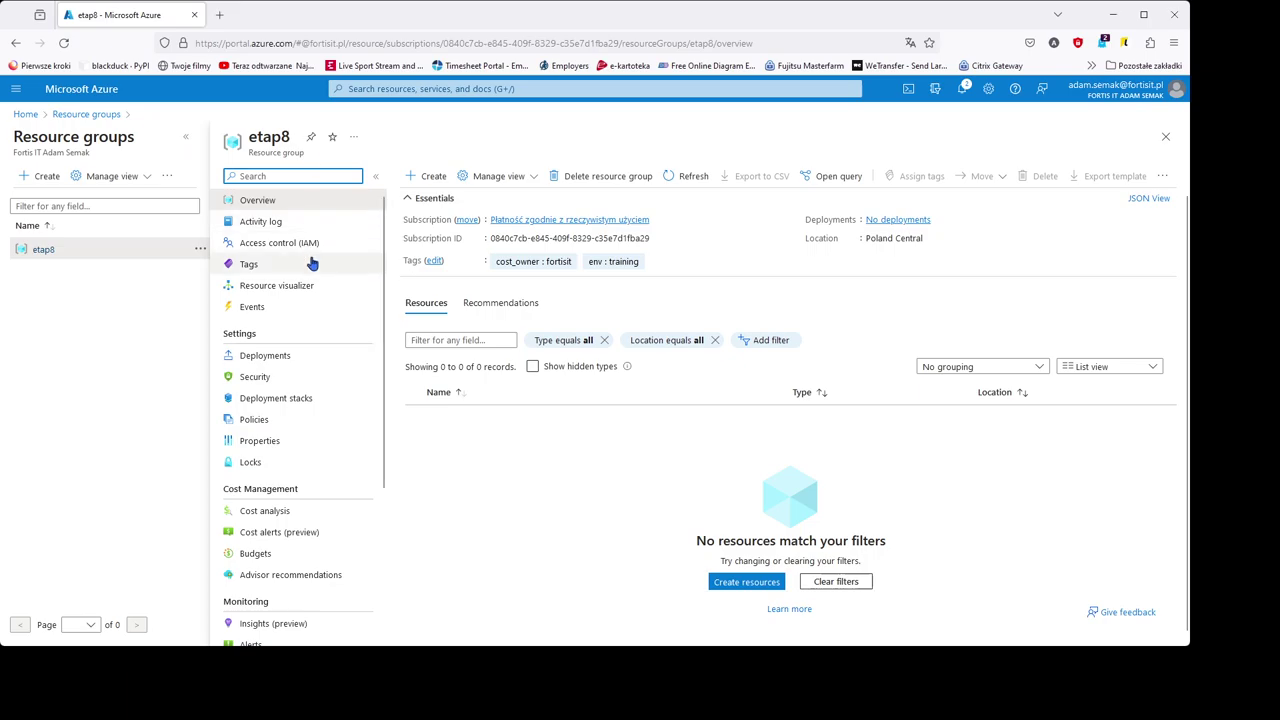
Launch the Marketplace from etap8 via + Create and dismiss the Private Offers popup
{"action": "left_click", "coordinate": [442, 176]}
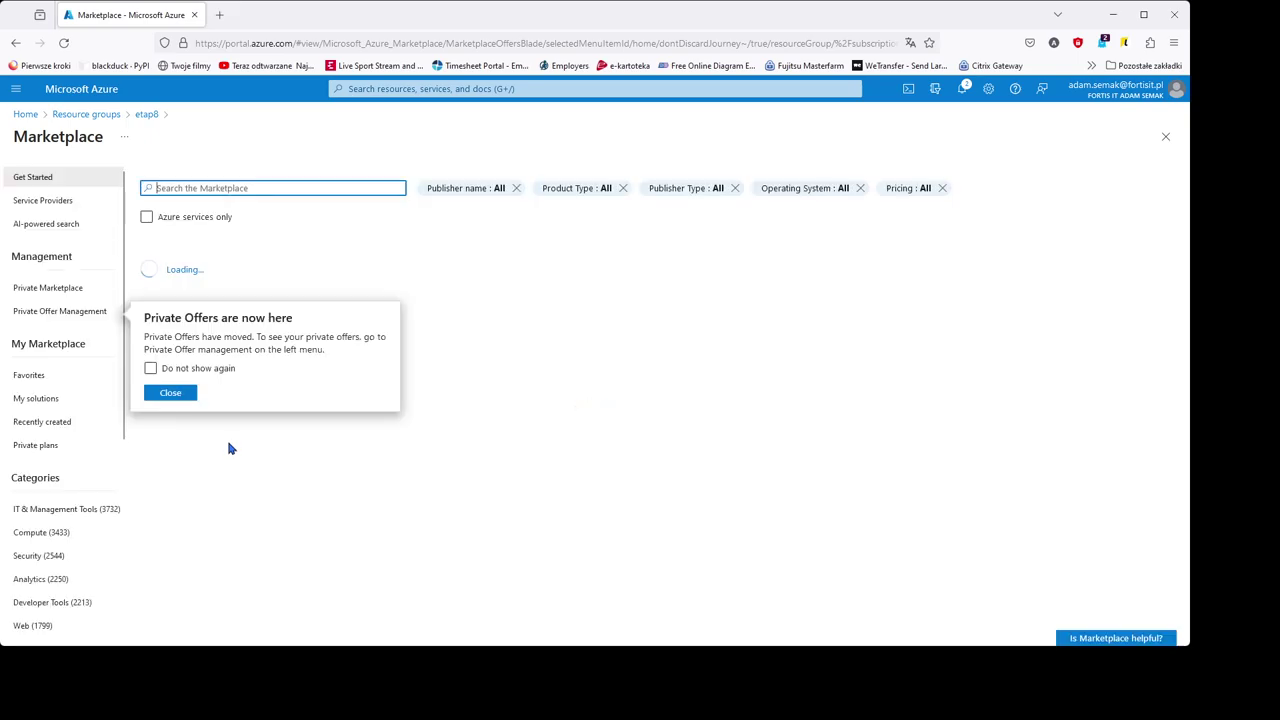
{"action": "left_click", "coordinate": [170, 396]}
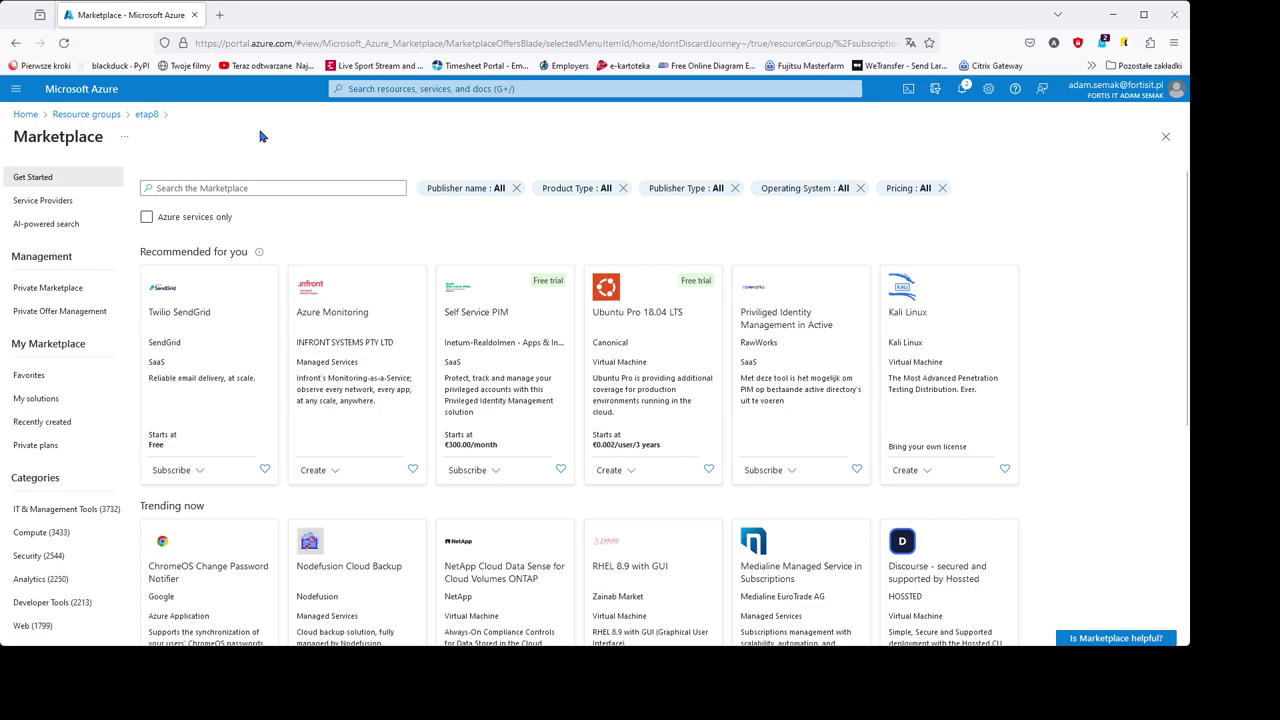
Search the Marketplace for vnet and open the Virtual network offering
{"action": "left_click", "coordinate": [273, 187]}
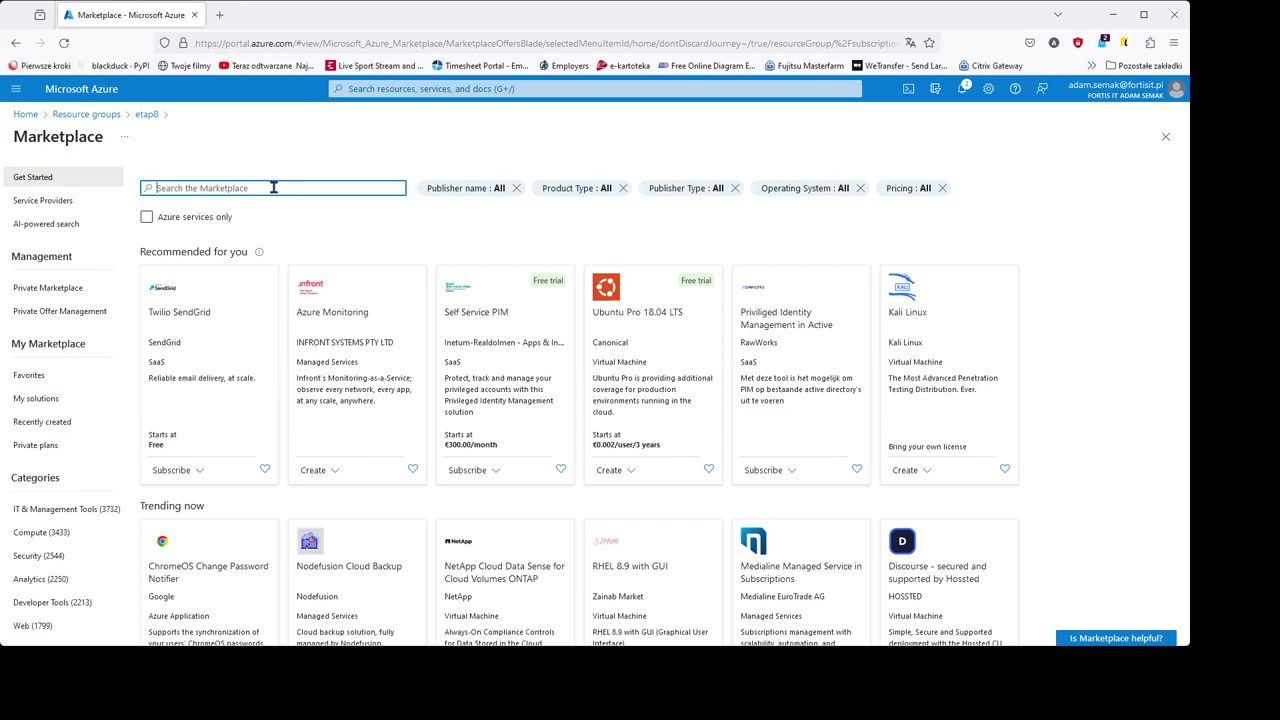
{"action": "type", "text": "vnet"}
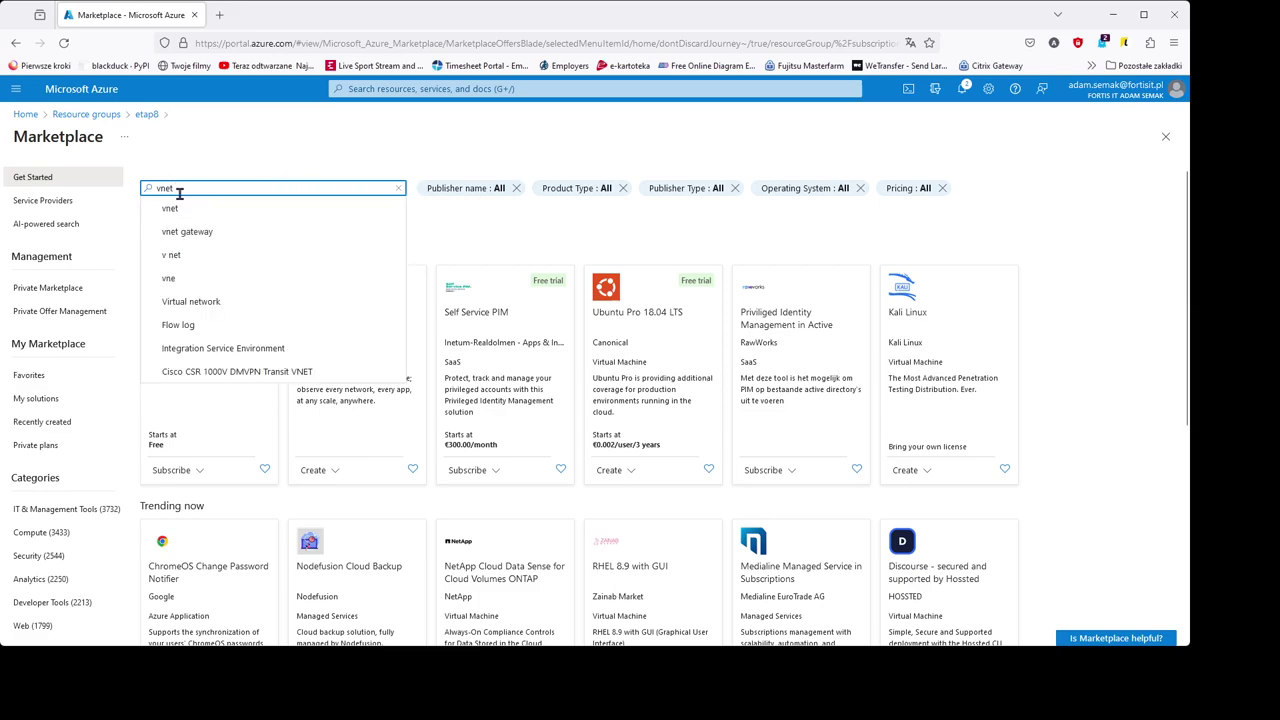
{"action": "left_click", "coordinate": [178, 208]}
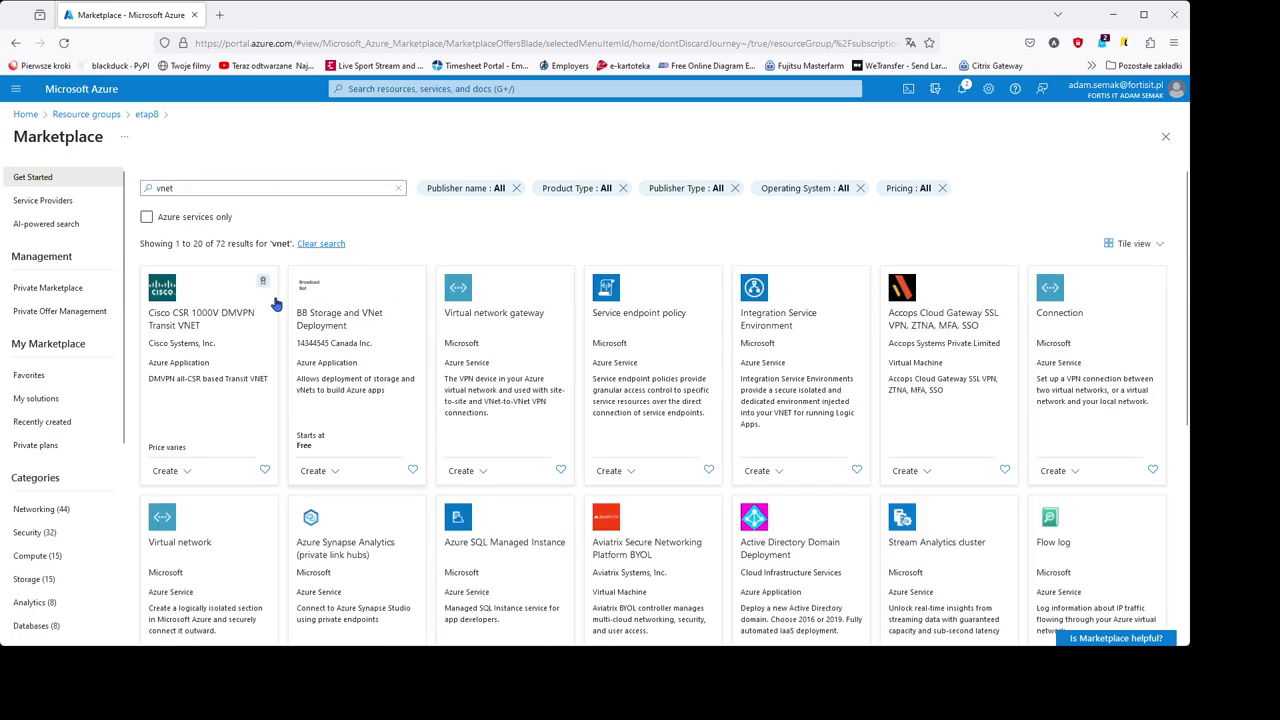
{"action": "left_click", "coordinate": [183, 547]}
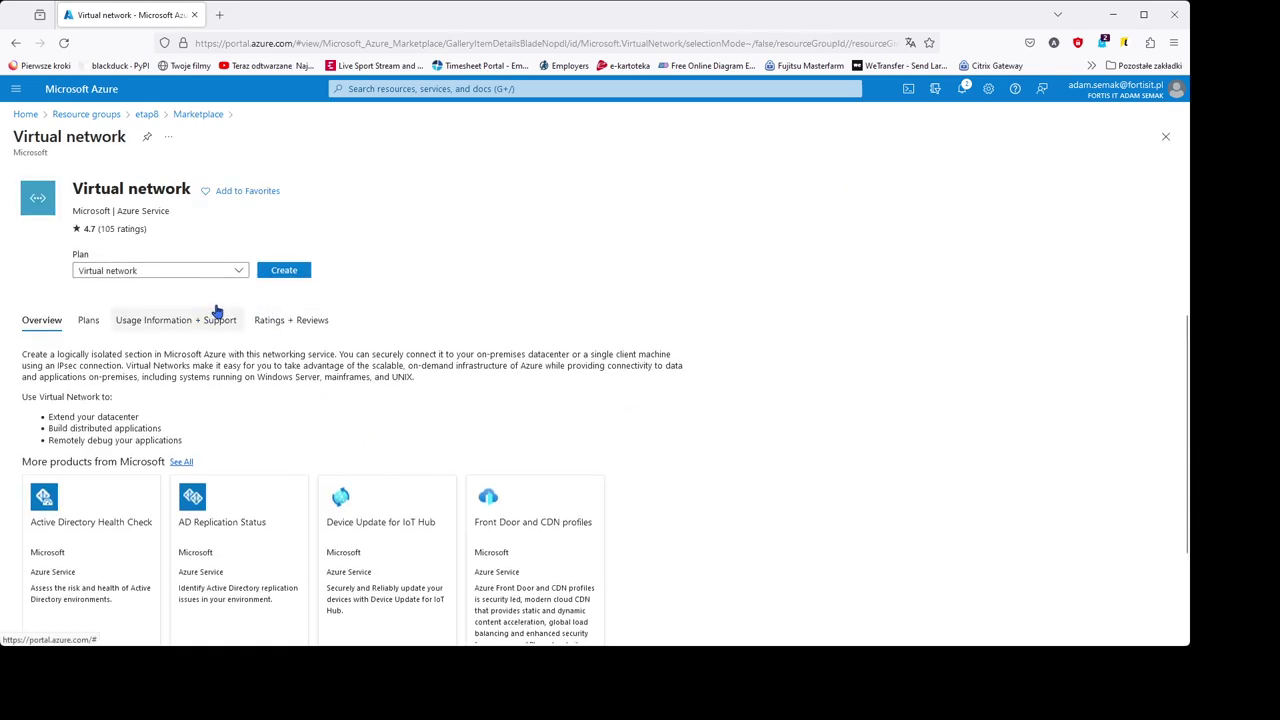
Name a new virtual network training-vnet in etap8, Poland Central, and go to Review + create
{"action": "left_click", "coordinate": [284, 270]}
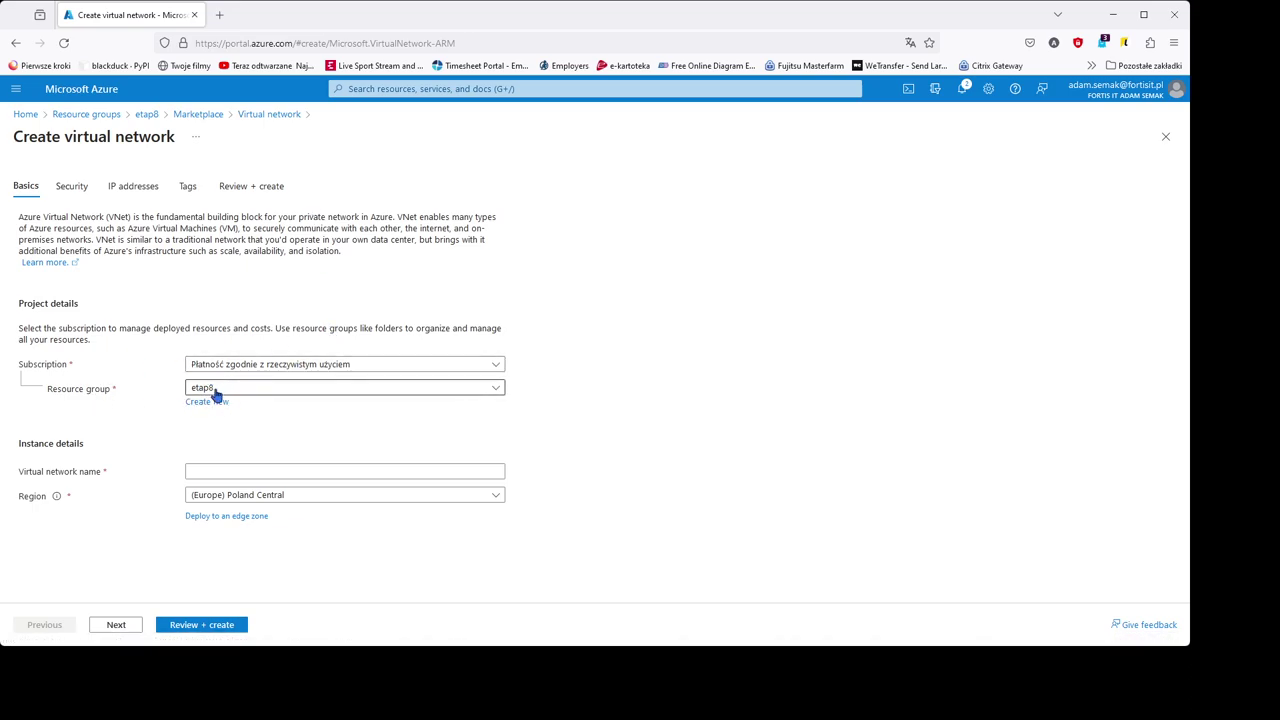
{"action": "left_click", "coordinate": [201, 472]}
{"action": "type", "text": "training"}
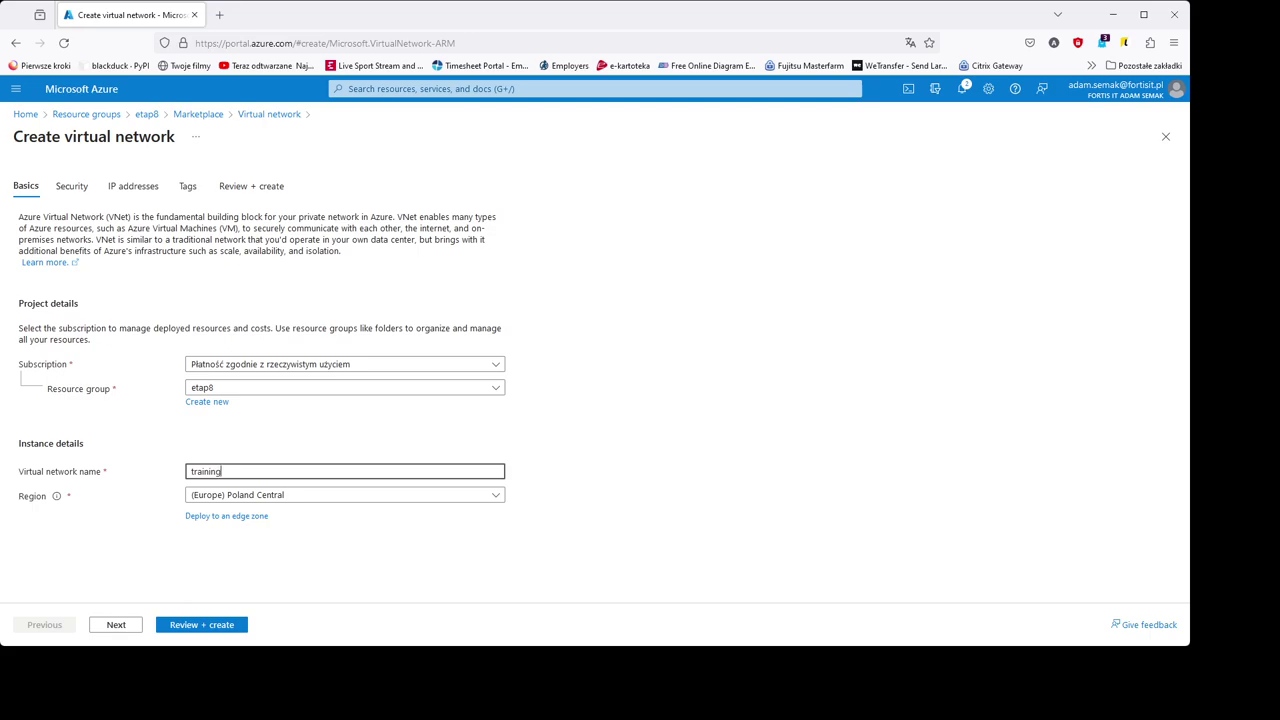
{"action": "type", "text": "-vn"}
{"action": "type", "text": "et"}
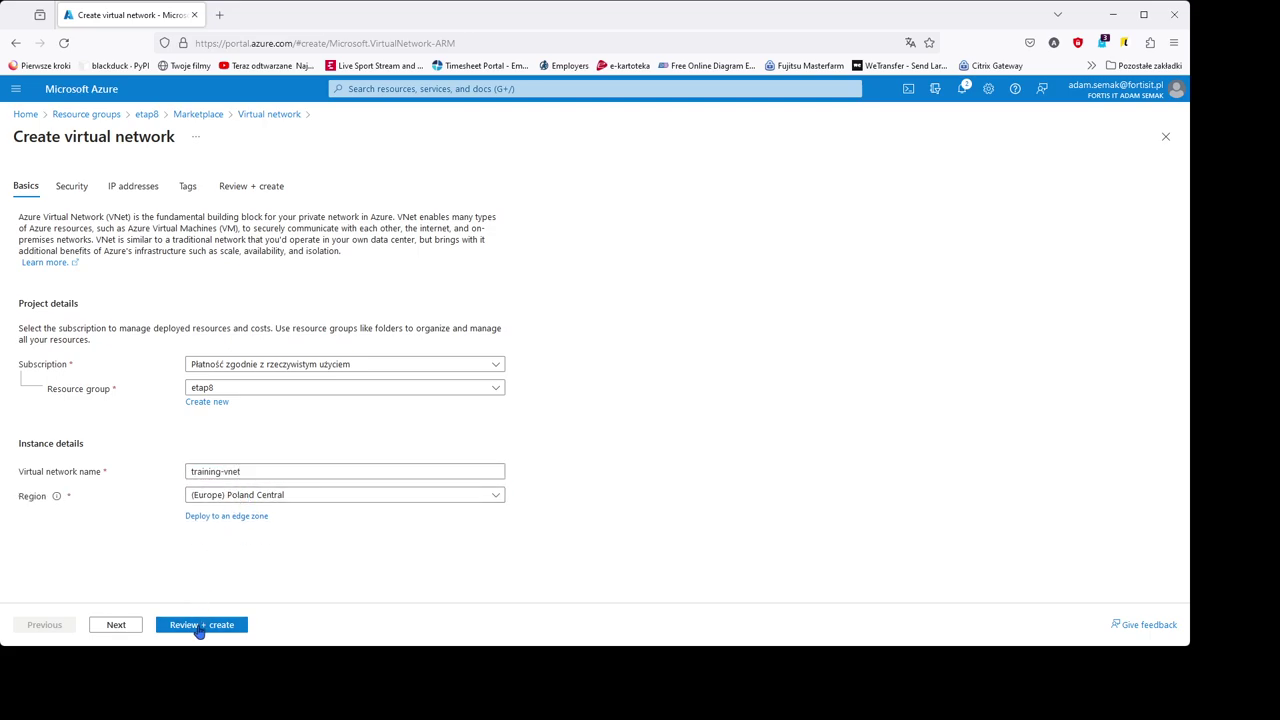
{"action": "left_click", "coordinate": [203, 624]}
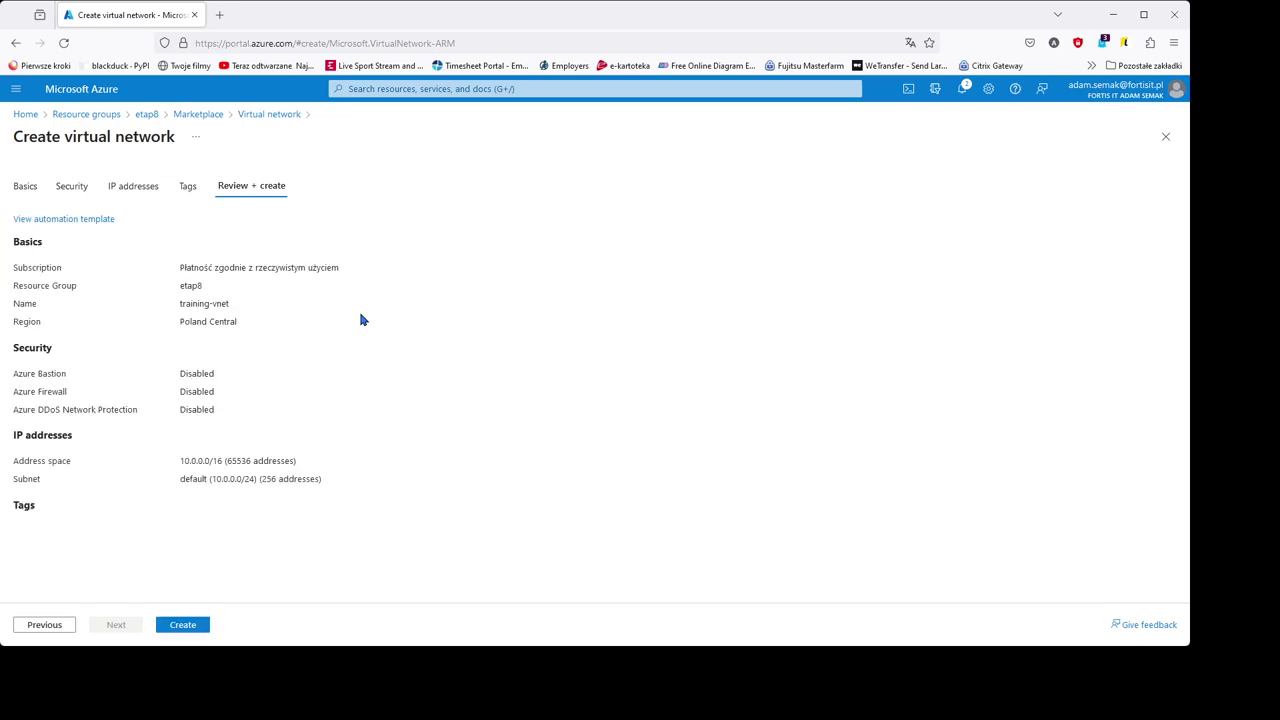
Deploy training-vnet with address space 10.0.0.0/16 and default subnet 10.0.0.0/24
{"action": "left_click", "coordinate": [183, 632]}
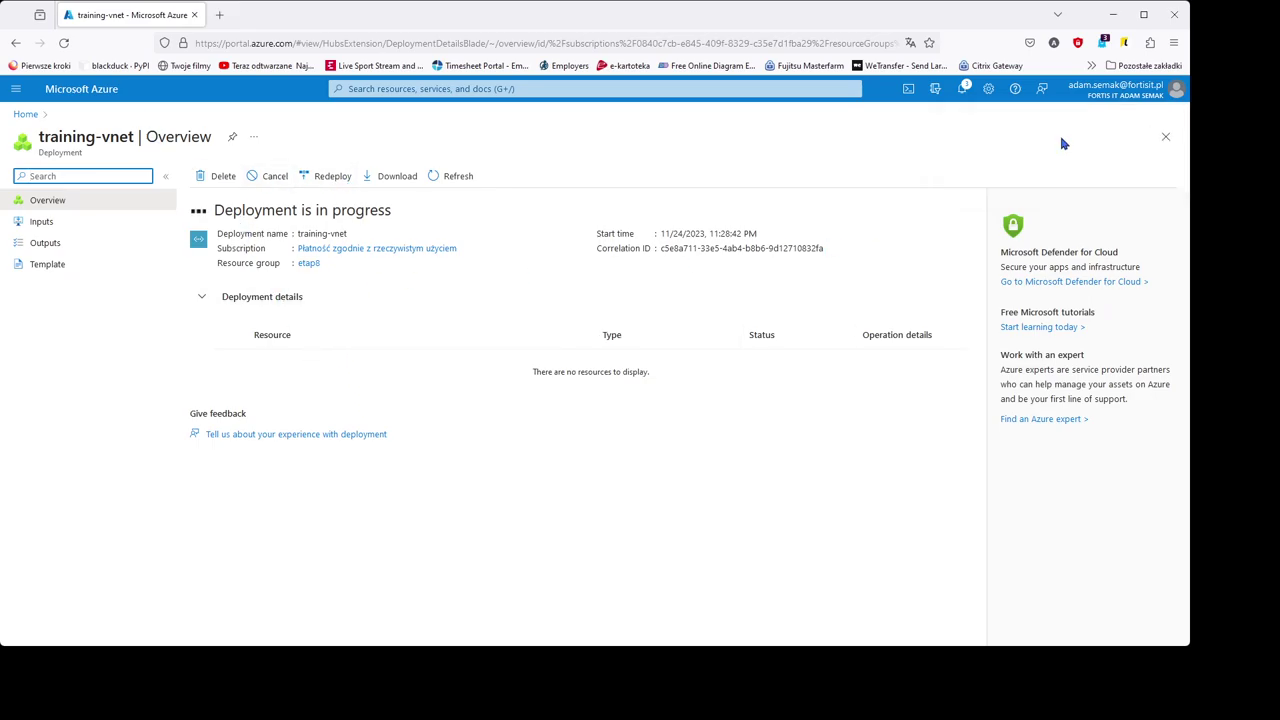
Check the Notifications panel until the training-vnet deployment reports complete
{"action": "left_click", "coordinate": [962, 88]}
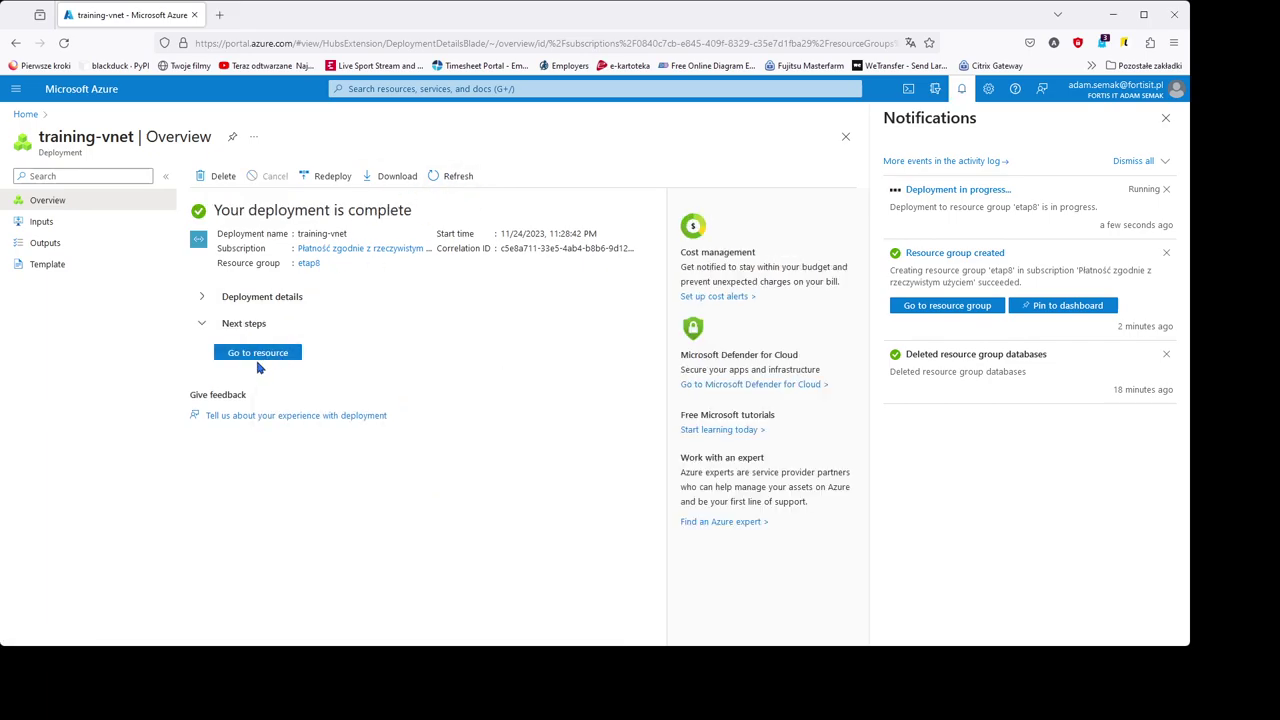
Open training-vnet's Subnets and check the default subnet: 10.0.0.0/24 with 251 available IPs
{"action": "left_click", "coordinate": [258, 355]}
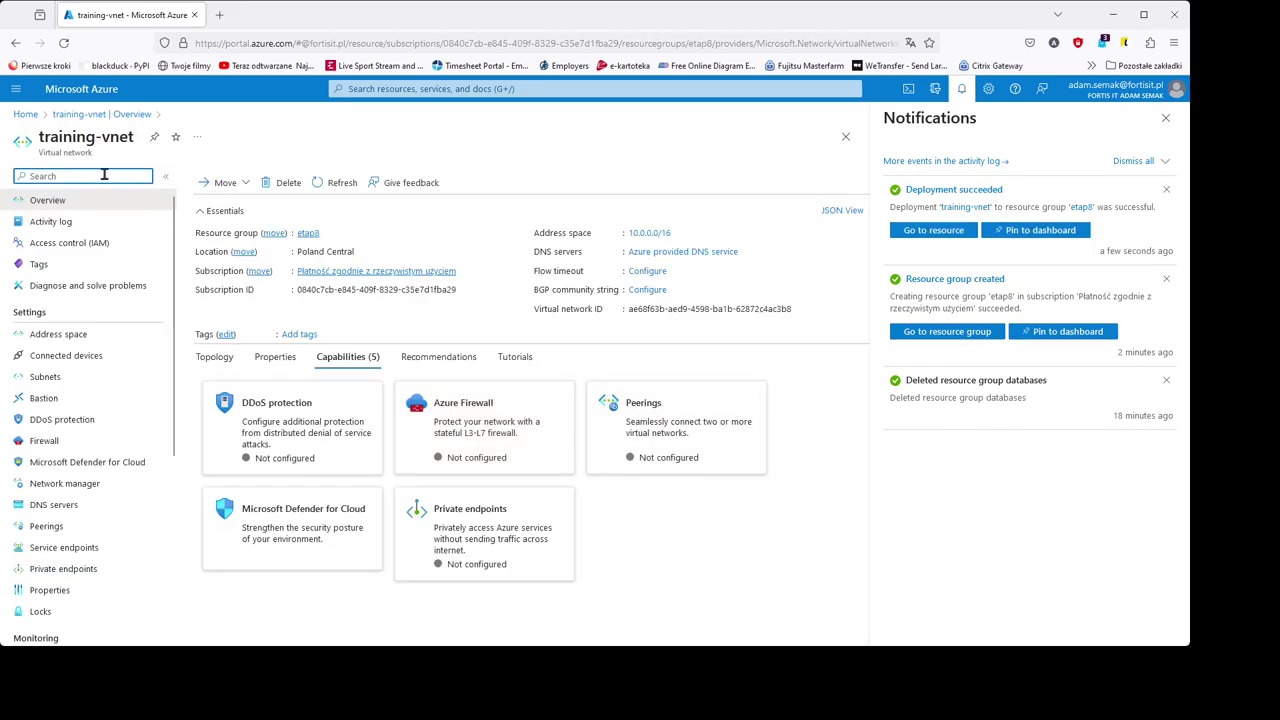
{"action": "left_click", "coordinate": [58, 376]}
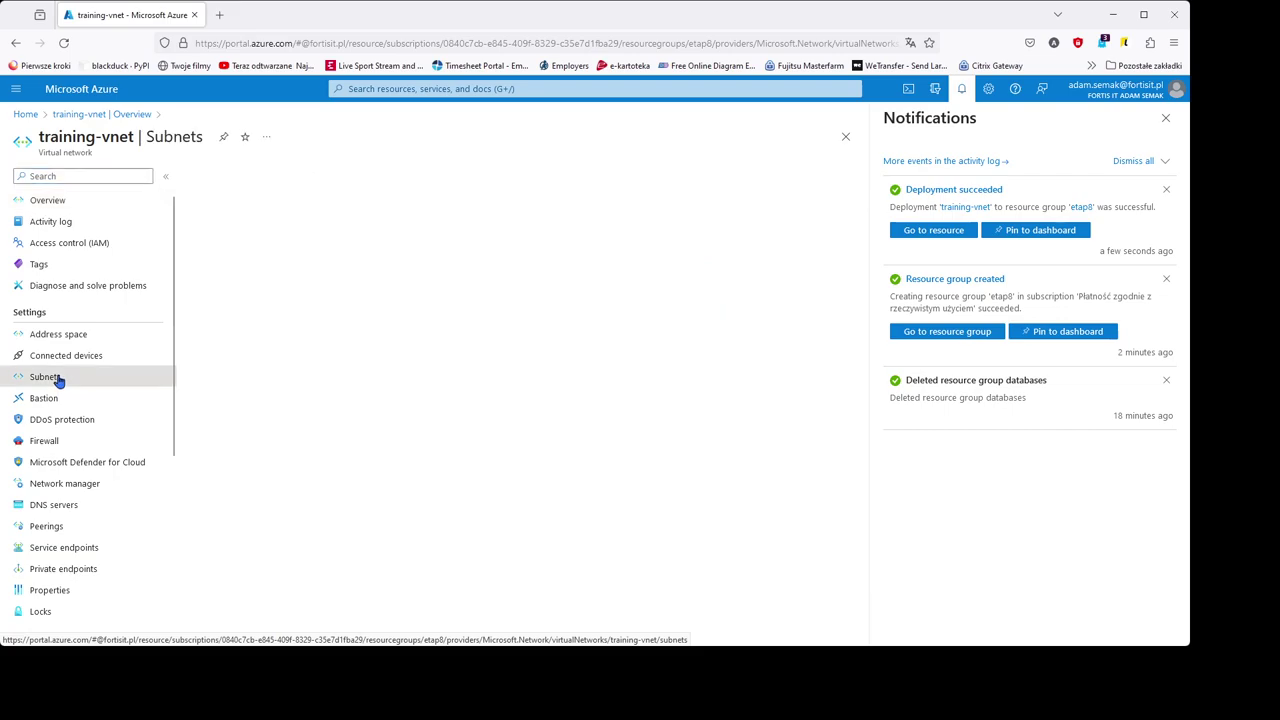
{"action": "left_click", "coordinate": [1165, 118]}
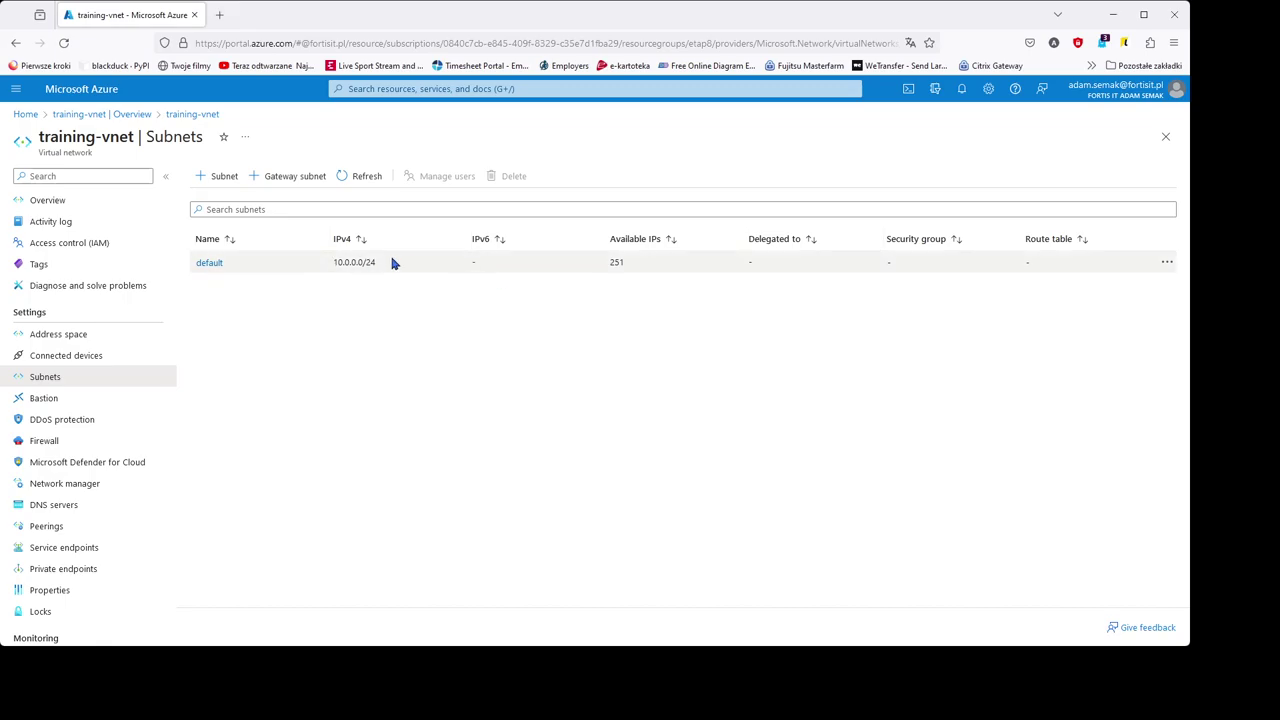
{"action": "left_click_drag", "start_coordinate": [393, 263], "coordinate": [333, 268]}
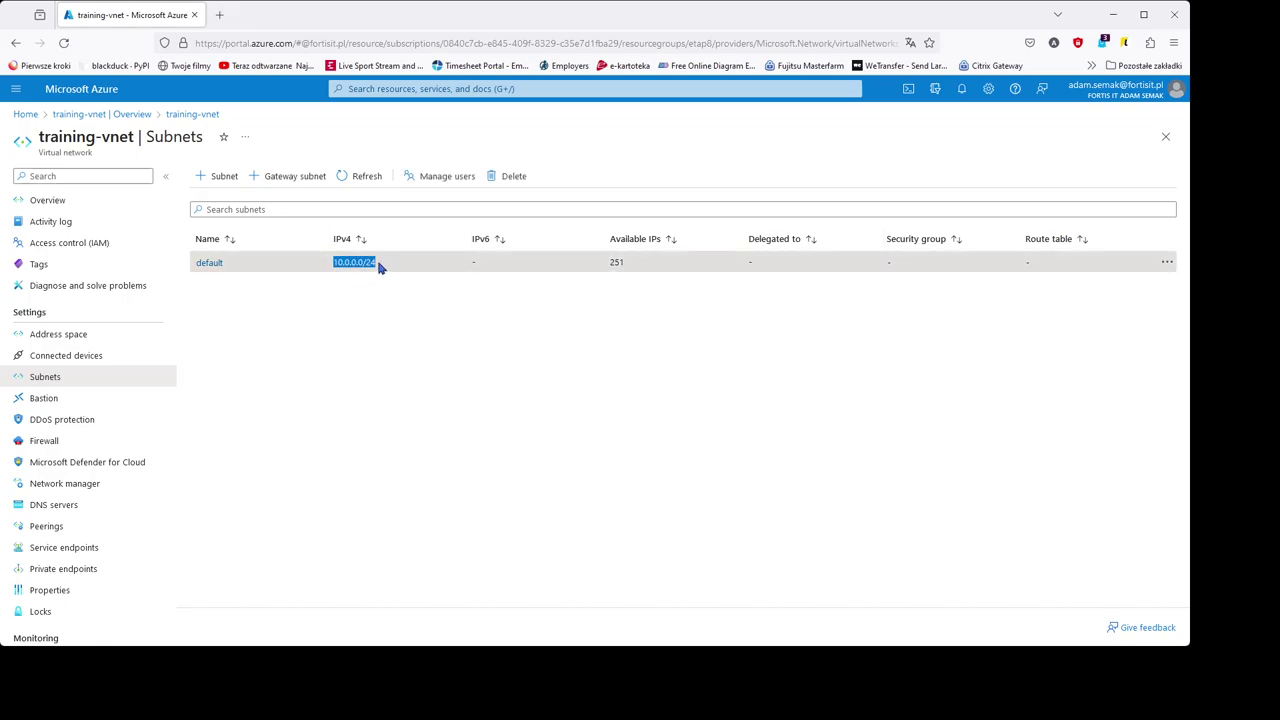
{"action": "left_click_drag", "start_coordinate": [634, 263], "coordinate": [608, 263]}
{"action": "left_click", "coordinate": [60, 336]}
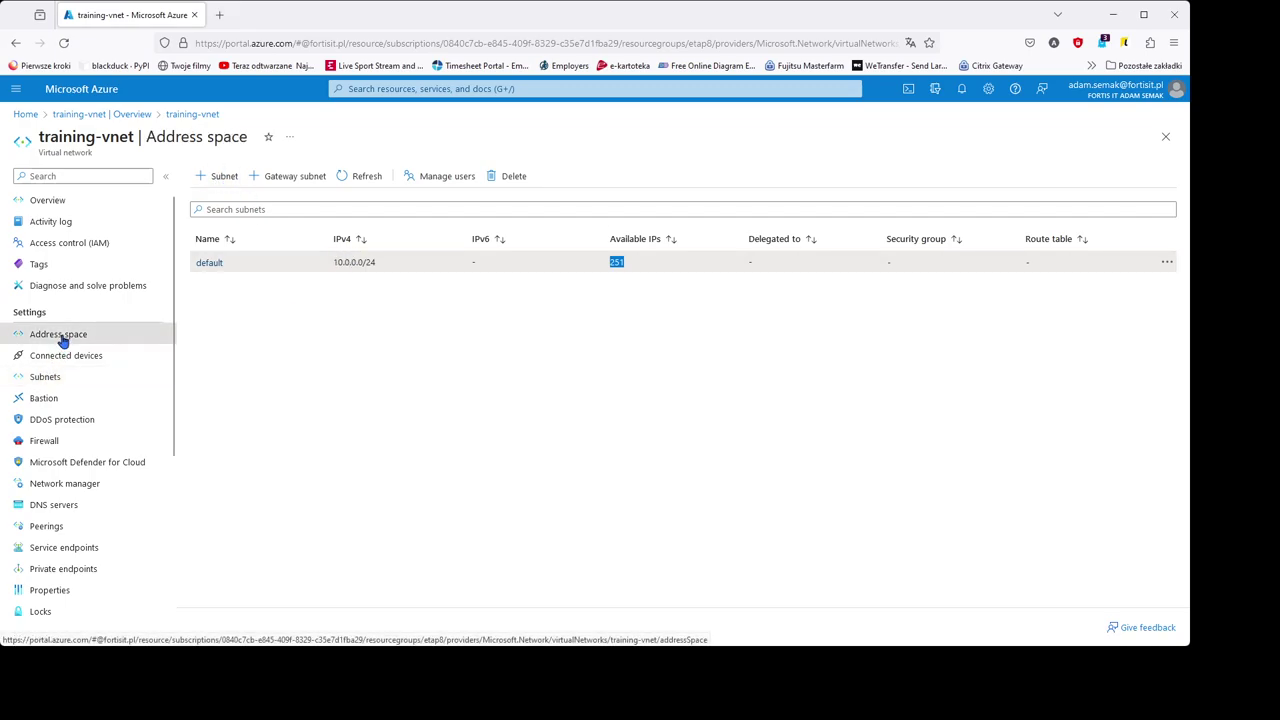
{"action": "left_click_drag", "start_coordinate": [249, 222], "coordinate": [195, 222]}
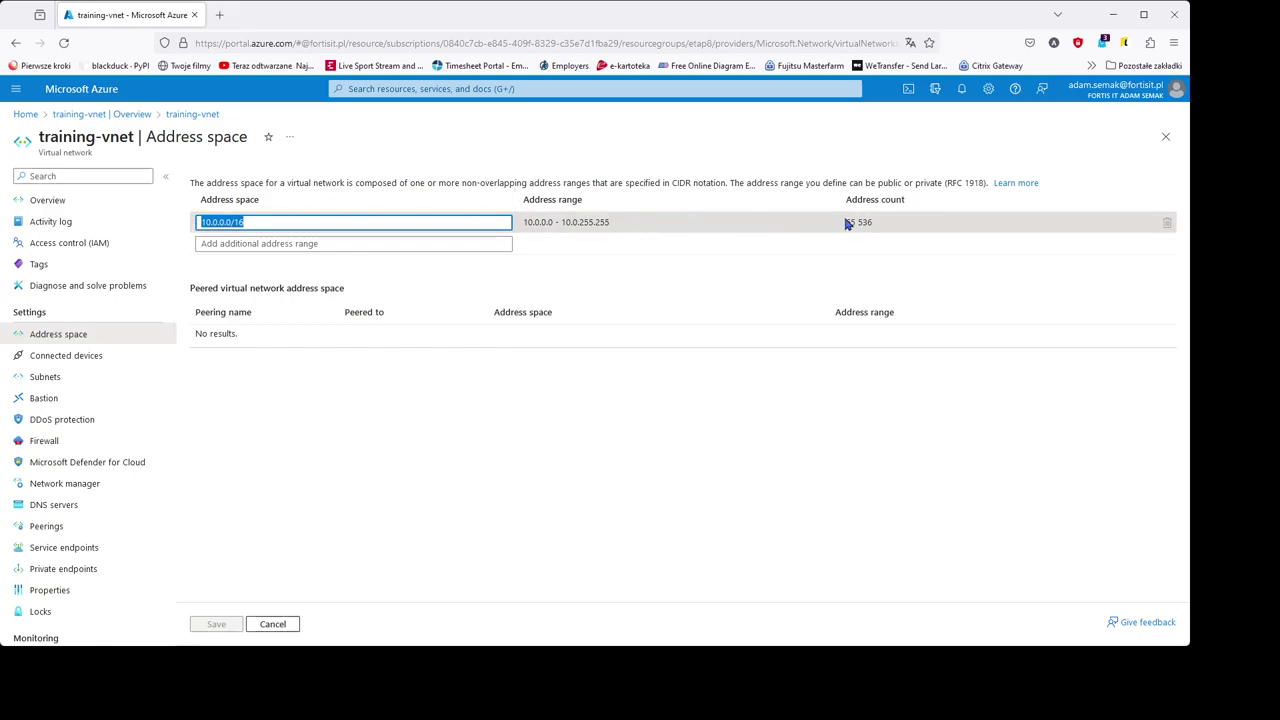
{"action": "left_click", "coordinate": [244, 223]}
{"action": "left_click_drag", "start_coordinate": [578, 223], "coordinate": [612, 223]}
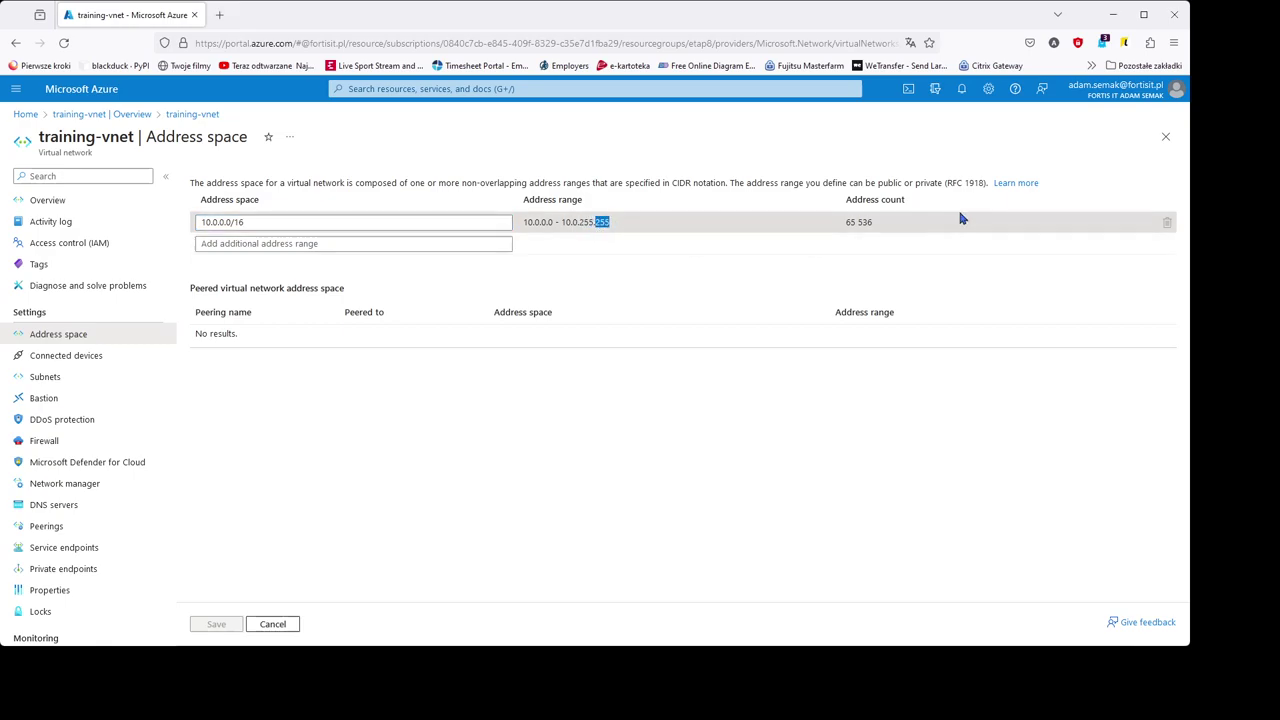
{"action": "left_click_drag", "start_coordinate": [900, 224], "coordinate": [843, 223]}
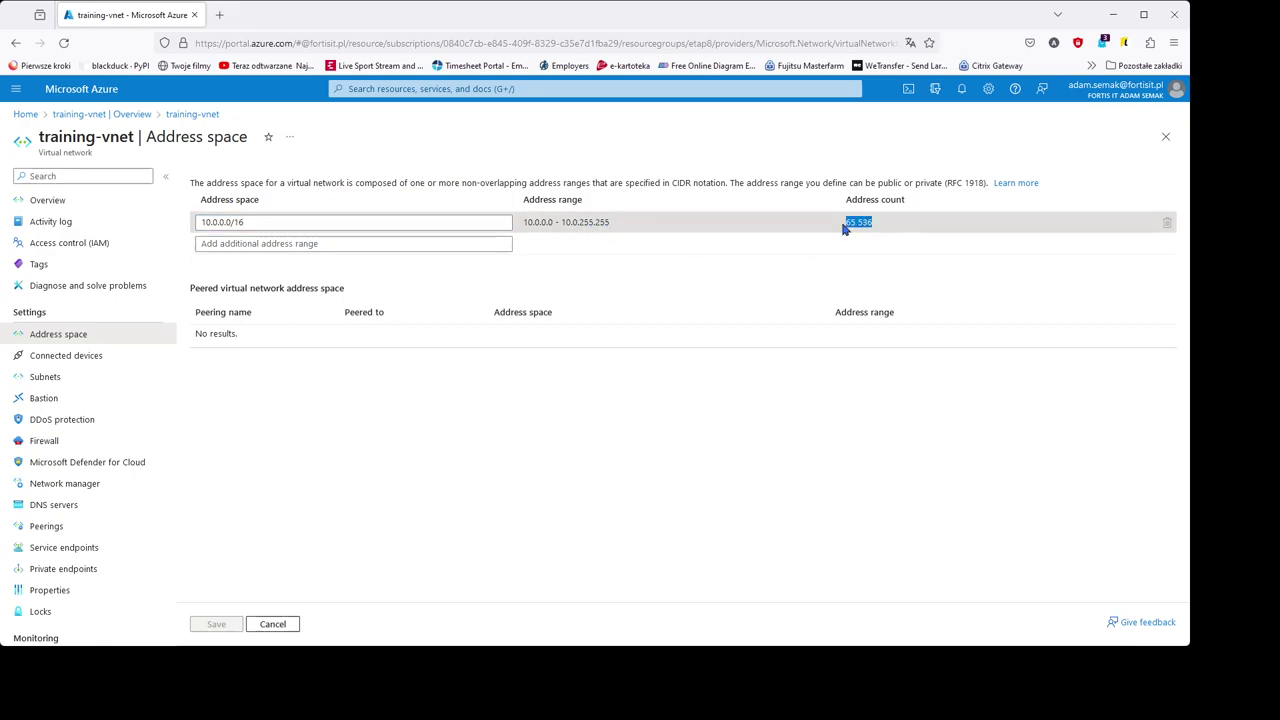
{"action": "left_click", "coordinate": [798, 501]}
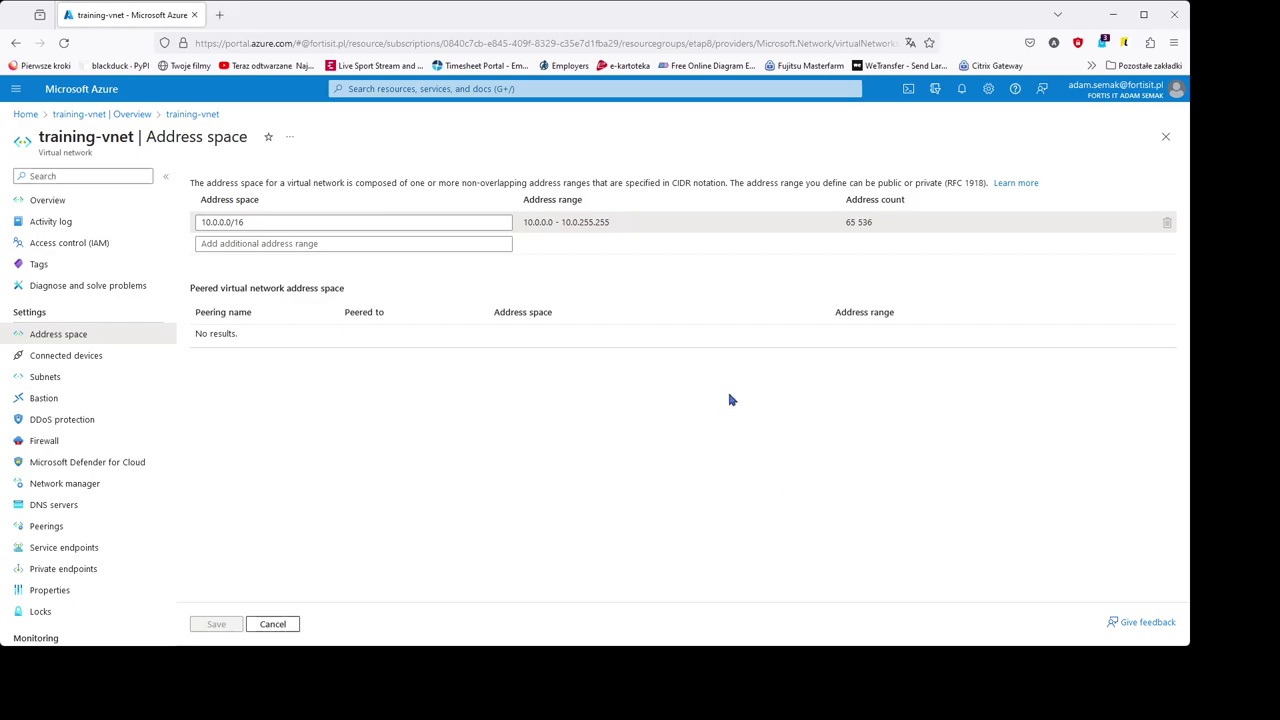
{"action": "left_click", "coordinate": [245, 222]}
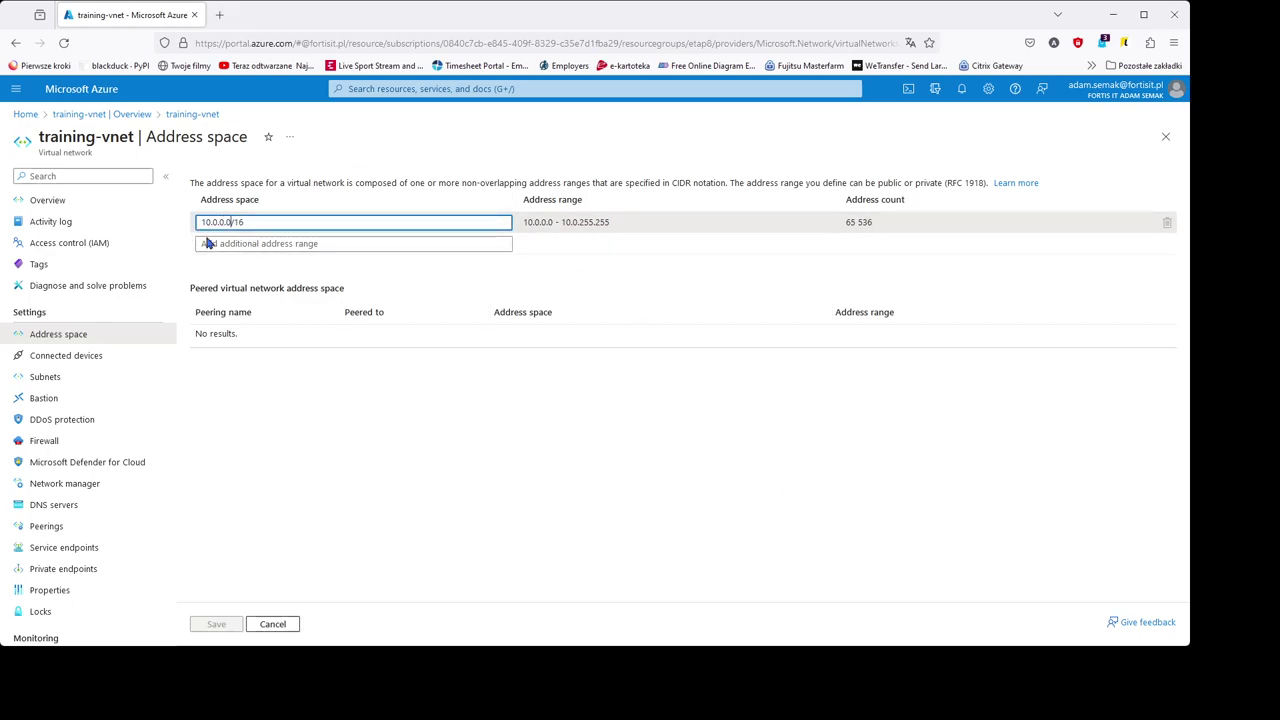
{"action": "left_click", "coordinate": [60, 376]}
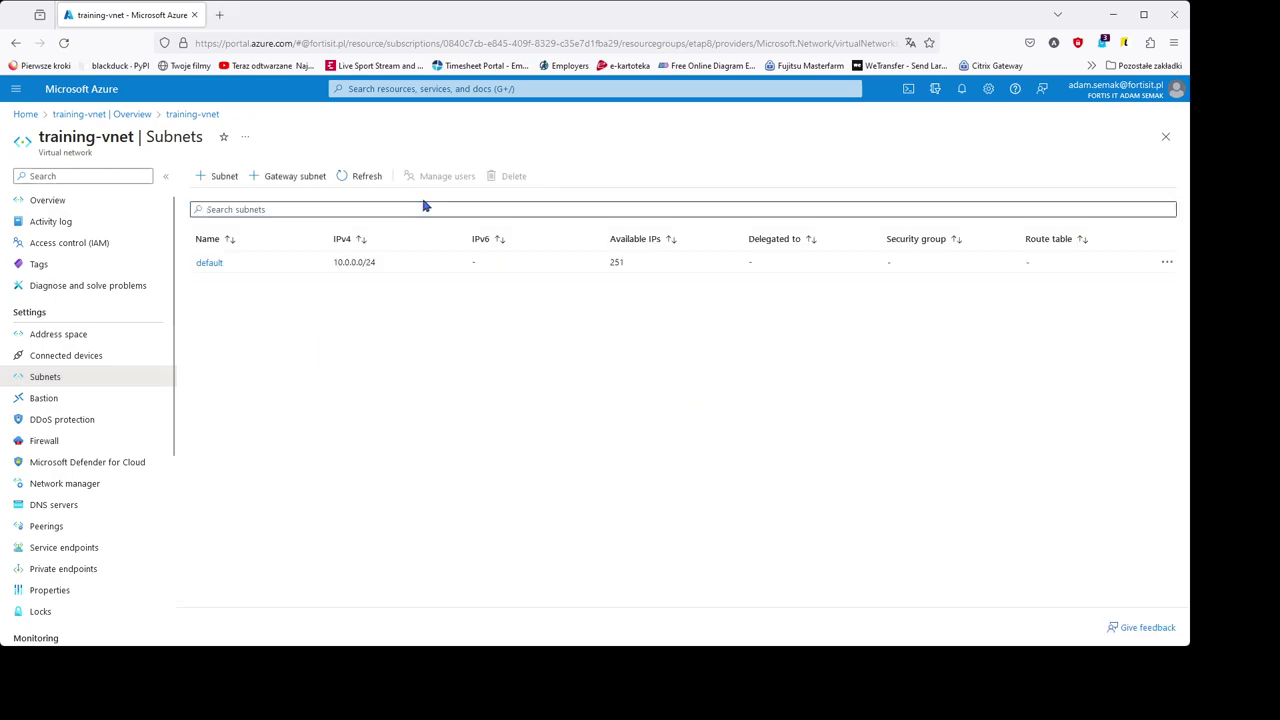
{"action": "left_click", "coordinate": [55, 334]}
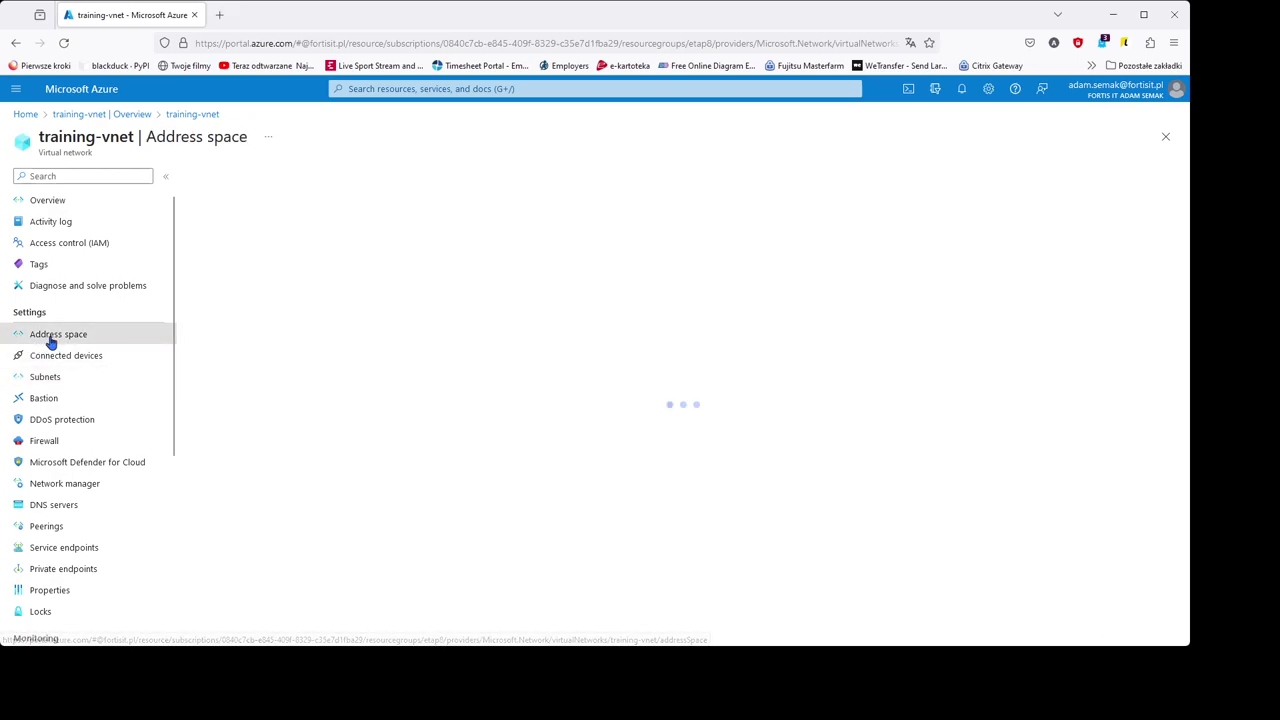
{"action": "left_click_drag", "start_coordinate": [203, 222], "coordinate": [645, 223]}
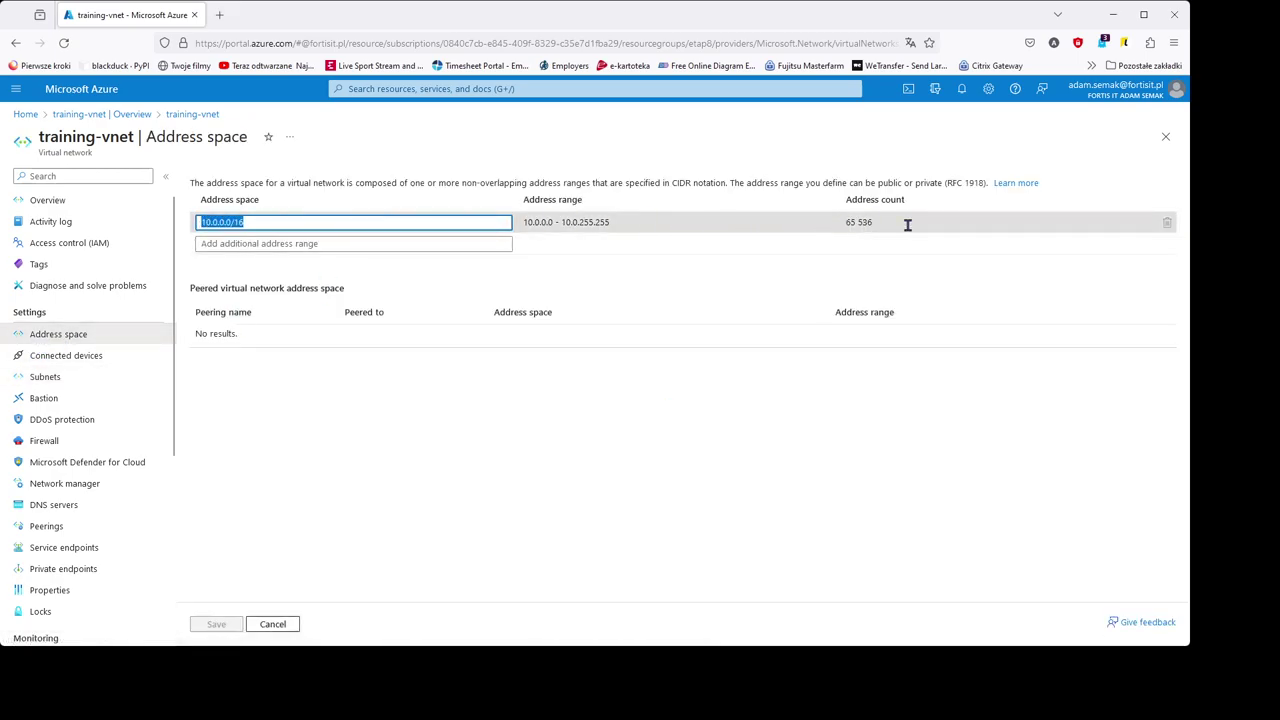
{"action": "left_click", "coordinate": [824, 499]}
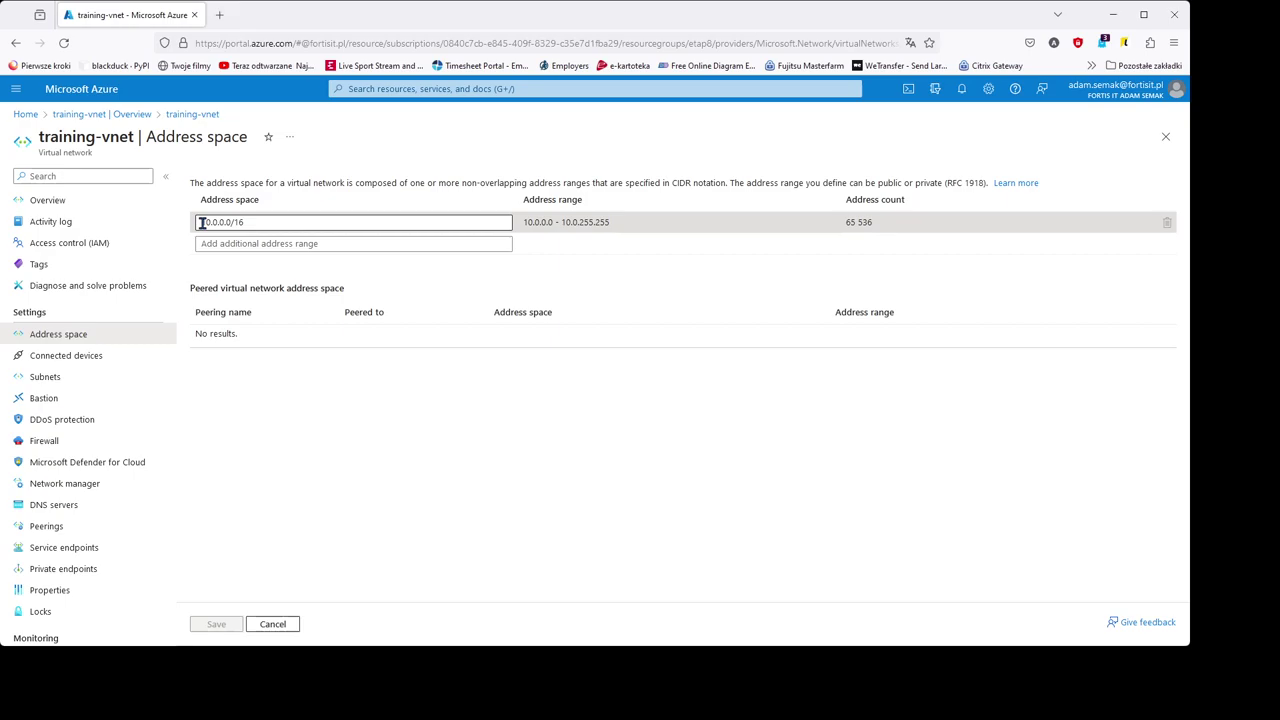
{"action": "left_click_drag", "start_coordinate": [198, 222], "coordinate": [424, 212]}
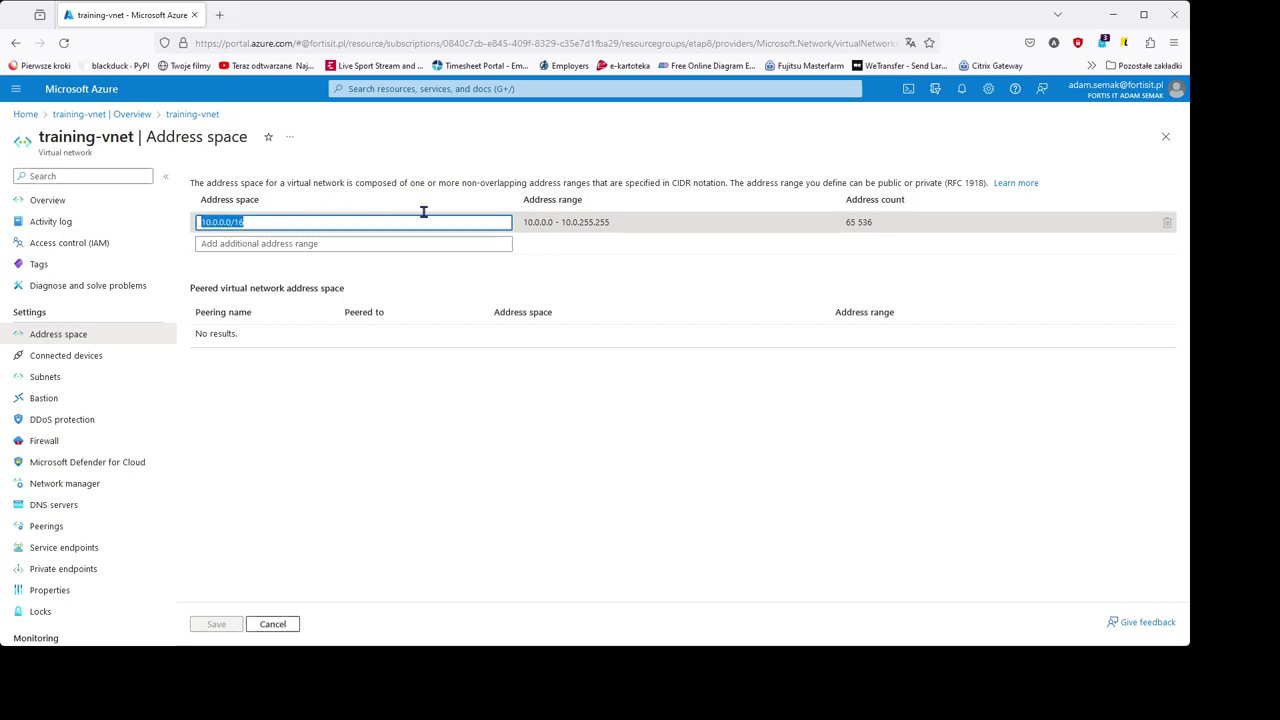
{"action": "left_click", "coordinate": [45, 377]}
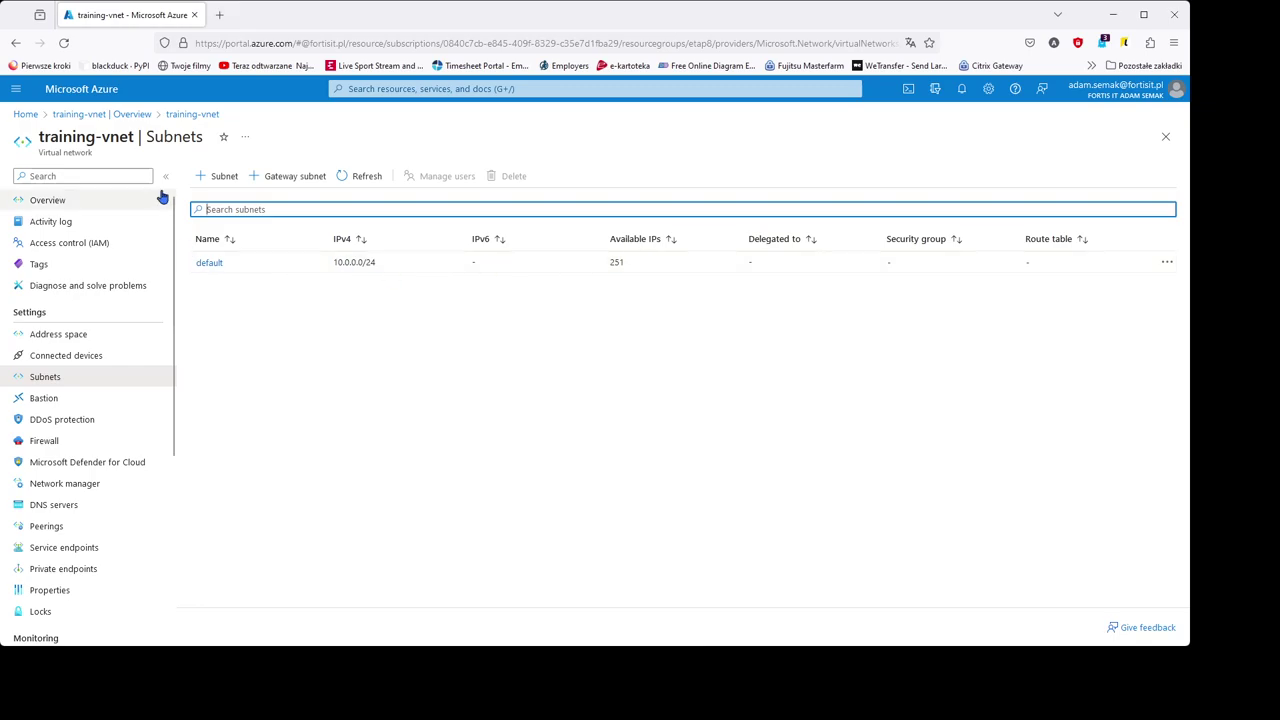
Name the new subnet 'aks', keep range 10.0.1.0/24, and leave network security group as None
{"action": "left_click", "coordinate": [216, 176]}
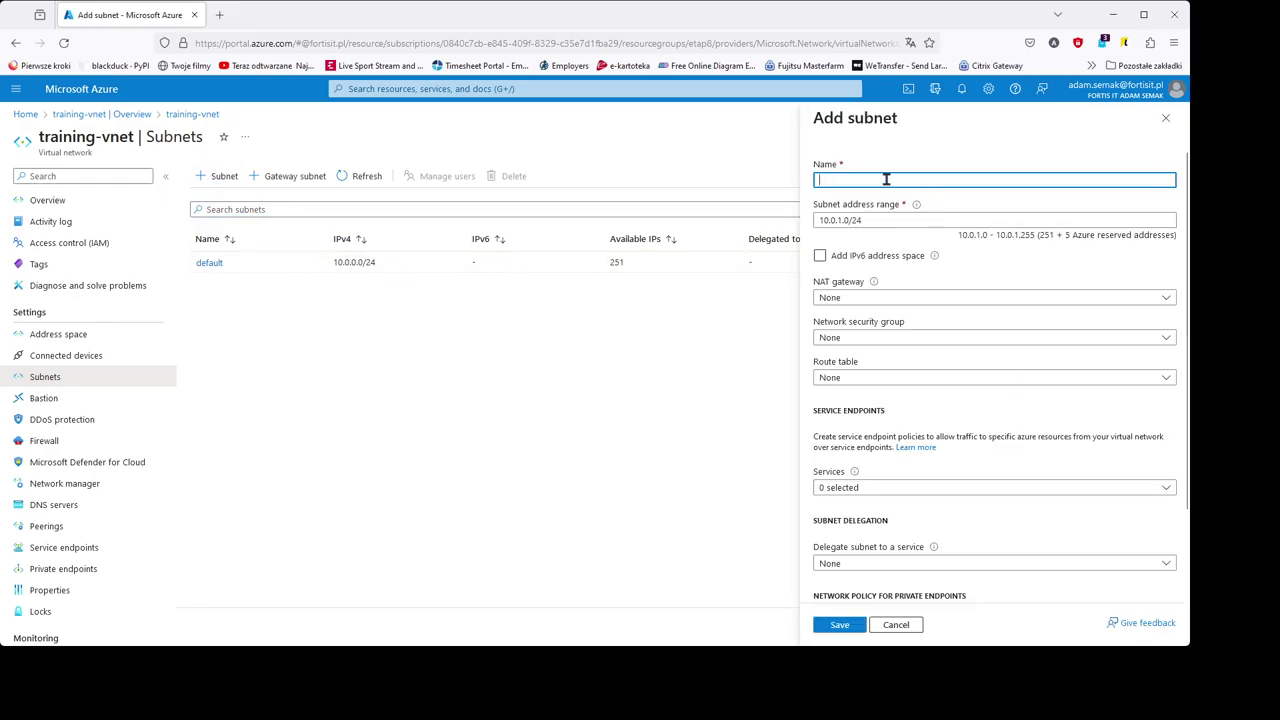
{"action": "type", "text": "aks"}
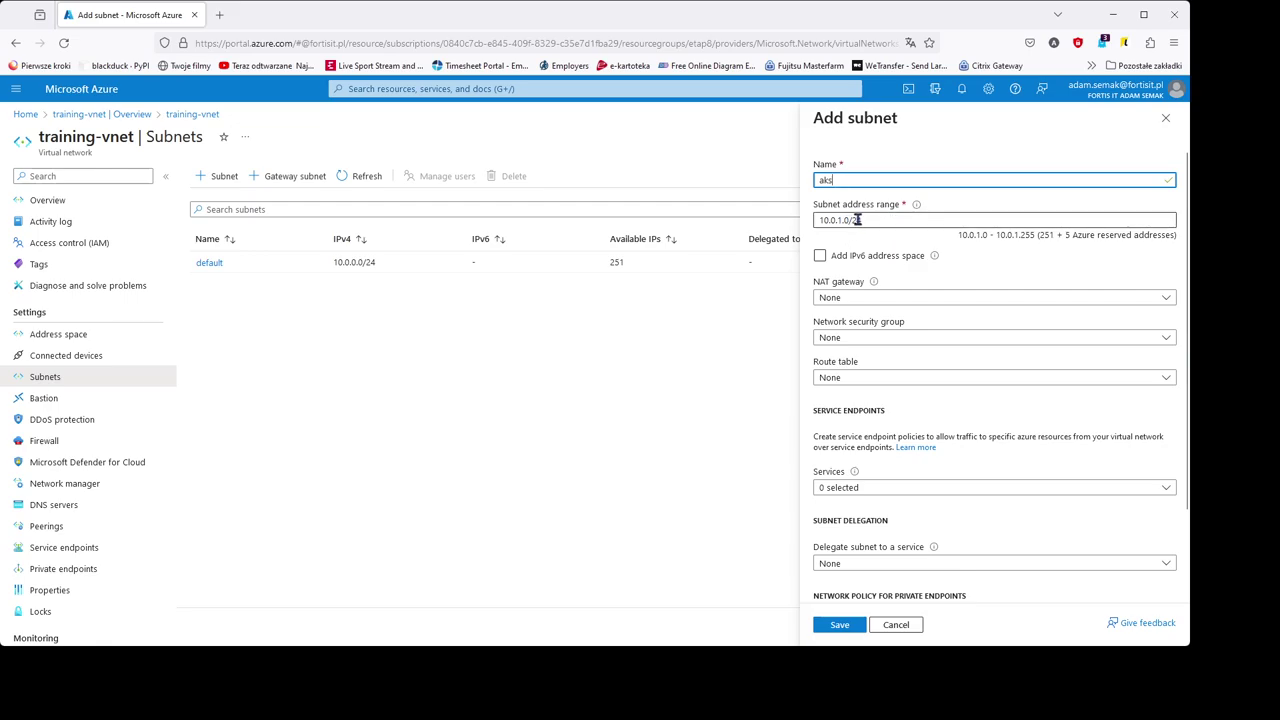
{"action": "left_click_drag", "start_coordinate": [862, 220], "coordinate": [851, 220]}
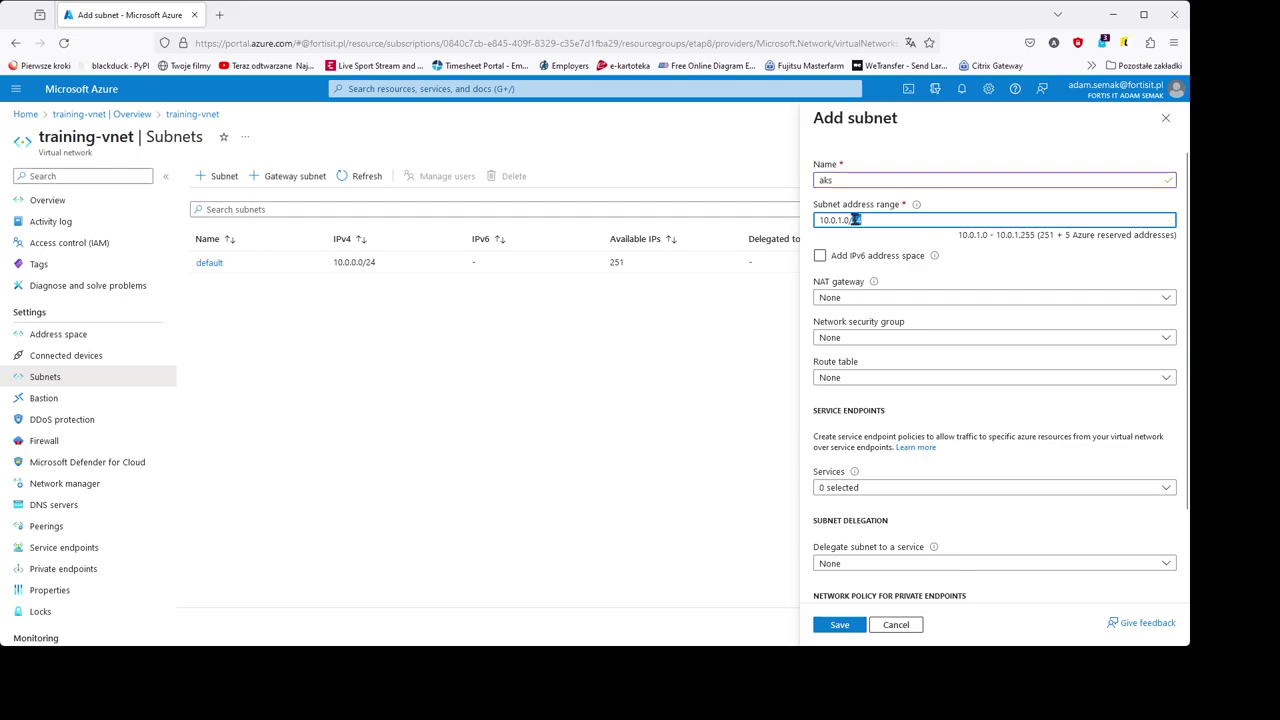
{"action": "left_click", "coordinate": [886, 242]}
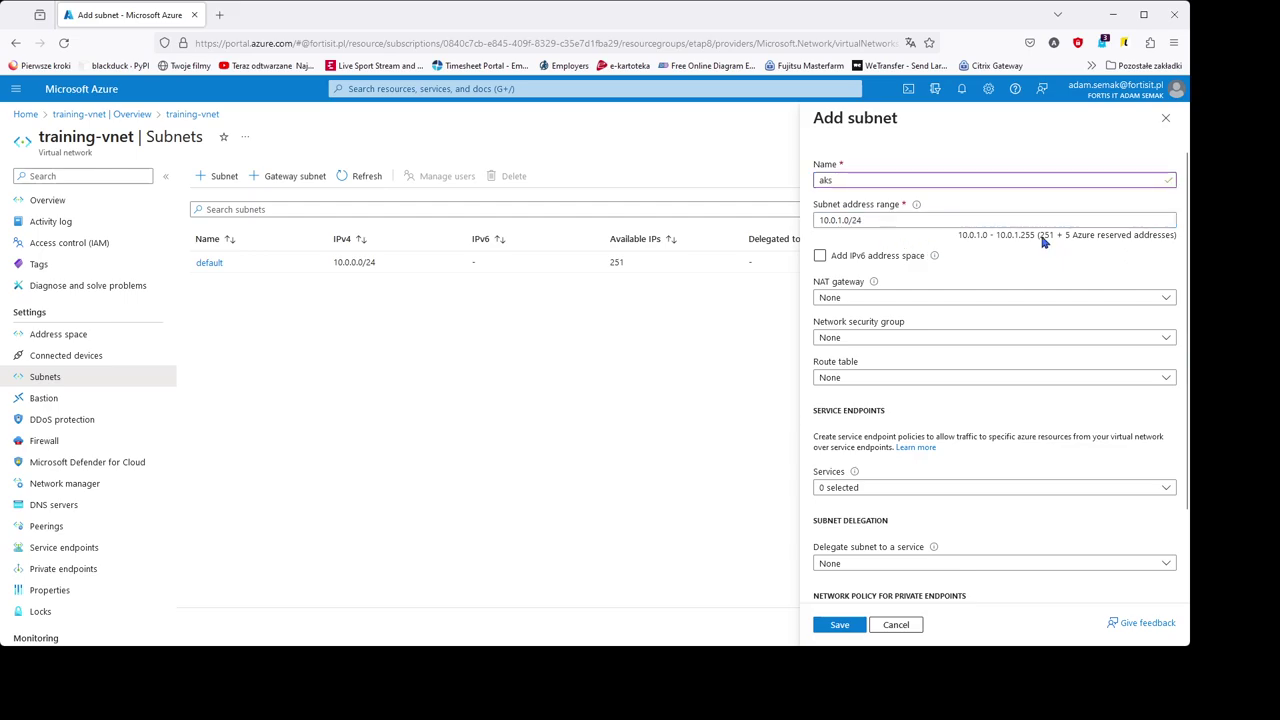
{"action": "left_click", "coordinate": [859, 339]}
{"action": "left_click", "coordinate": [859, 340]}
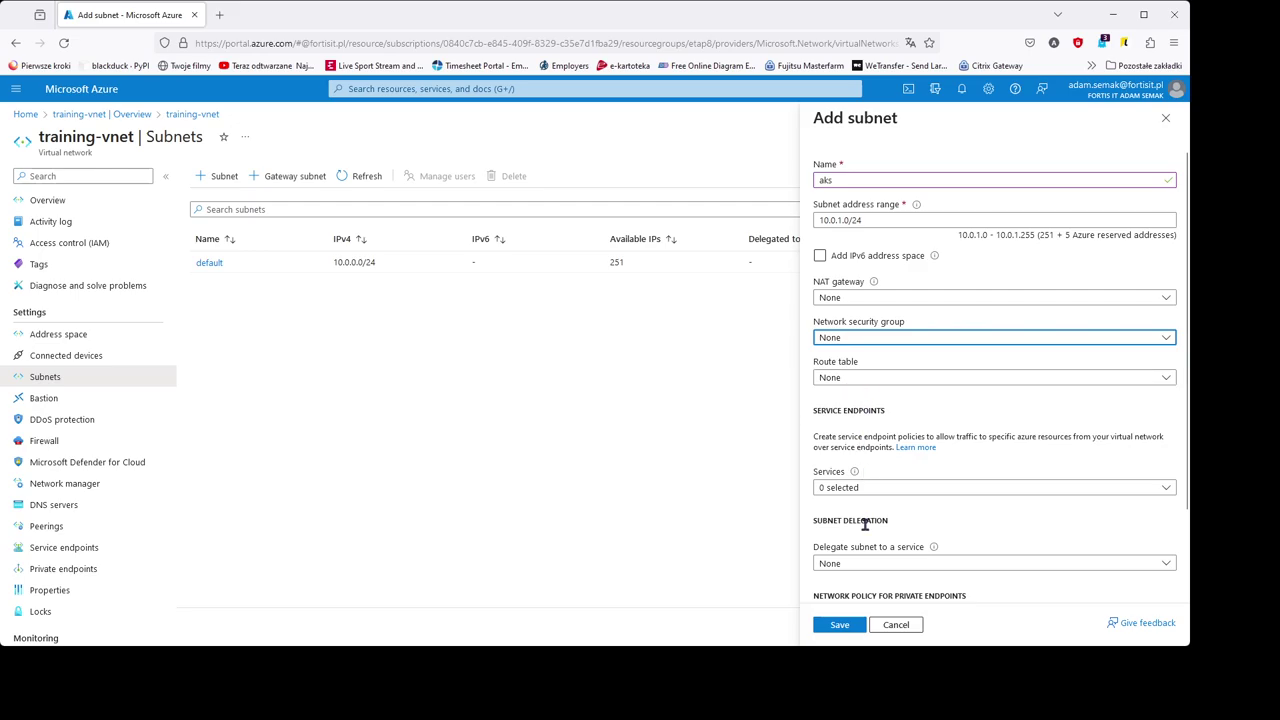
Enable the Microsoft.ContainerRegistry service endpoint on the aks subnet
{"action": "scroll", "coordinate": [865, 490], "scroll_direction": "down", "scroll_amount": 2}
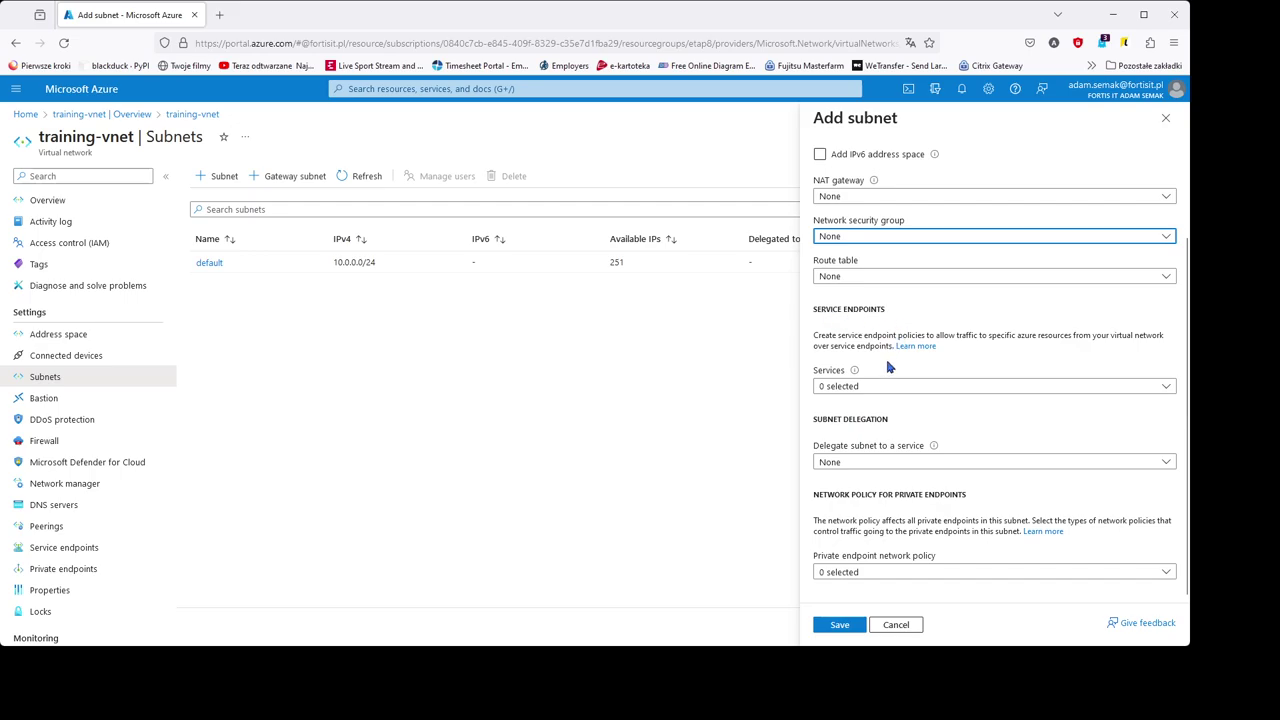
{"action": "left_click", "coordinate": [880, 390]}
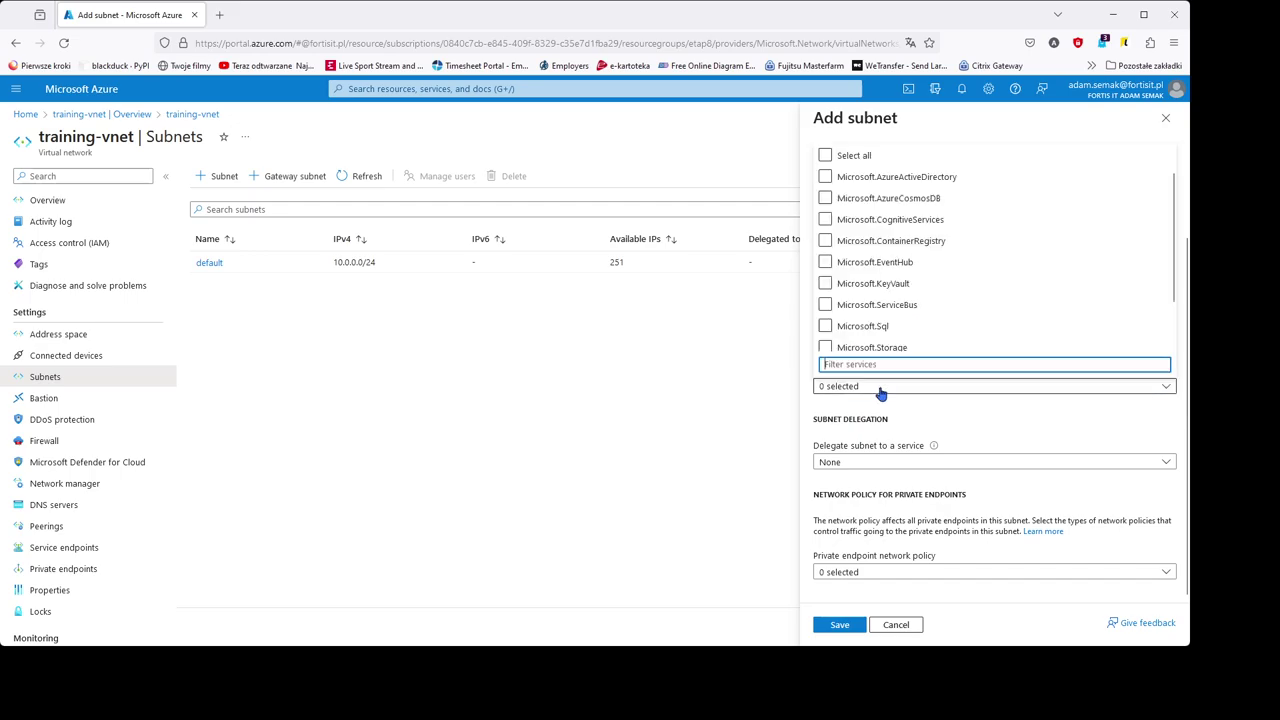
{"action": "scroll", "coordinate": [935, 312], "scroll_direction": "down", "scroll_amount": 1}
{"action": "left_click", "coordinate": [937, 305]}
{"action": "left_click", "coordinate": [868, 298]}
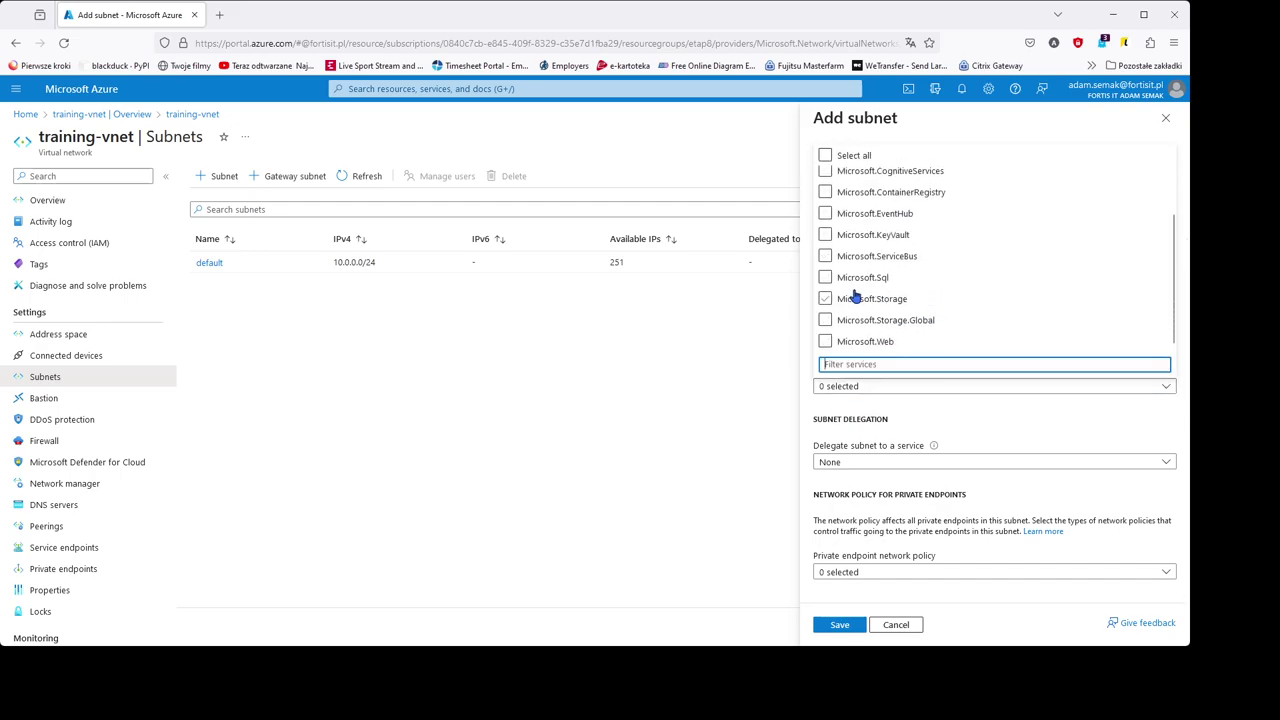
{"action": "scroll", "coordinate": [860, 290], "scroll_direction": "up", "scroll_amount": 1}
{"action": "left_click", "coordinate": [862, 282]}
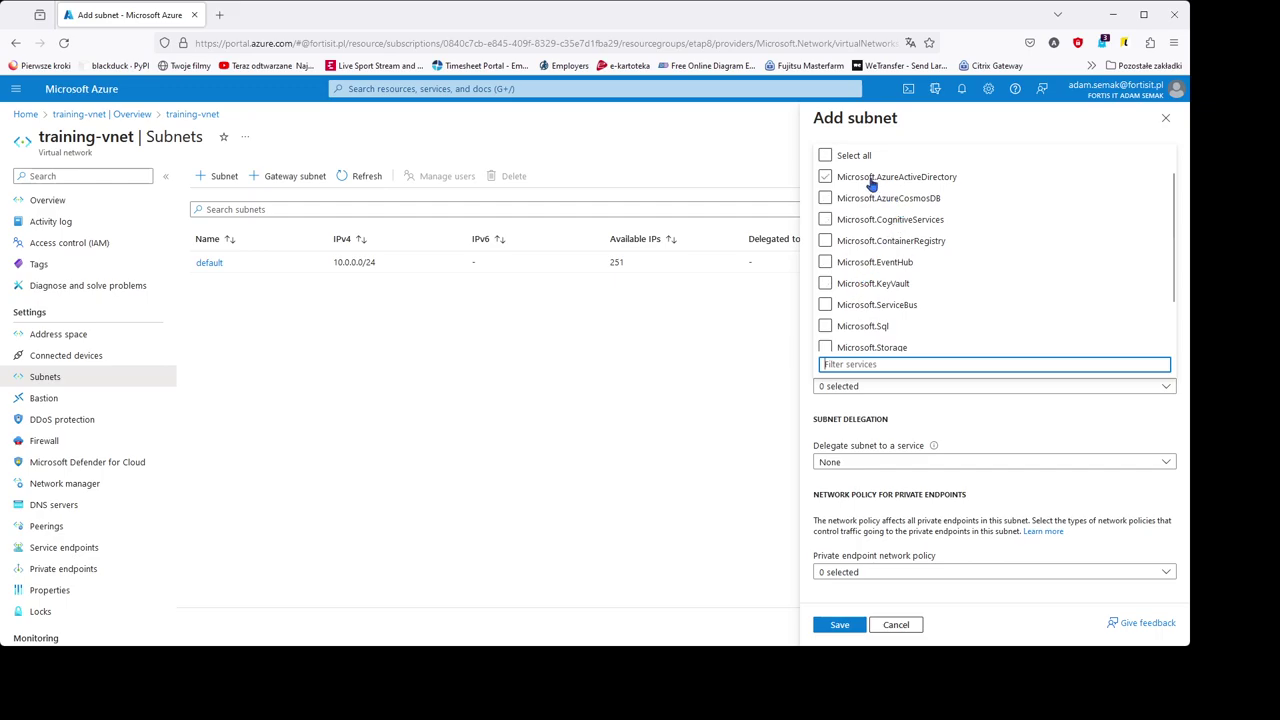
{"action": "left_click", "coordinate": [911, 241]}
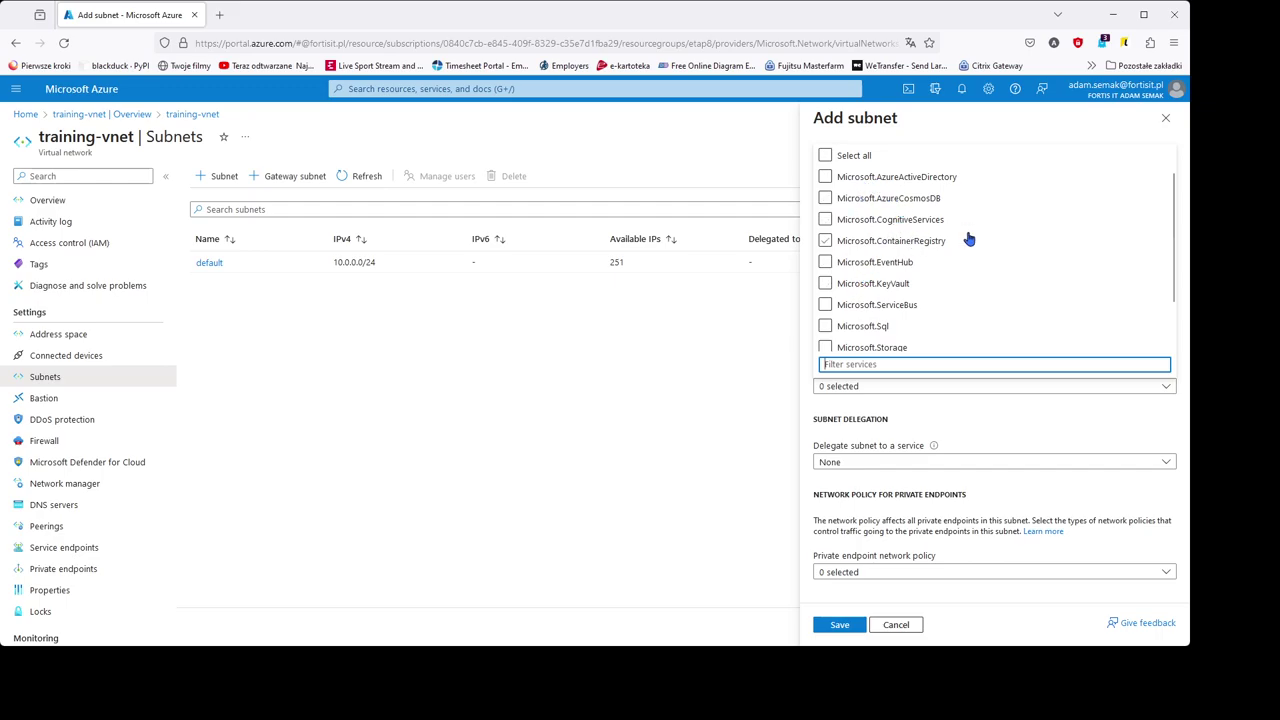
{"action": "left_click", "coordinate": [826, 245]}
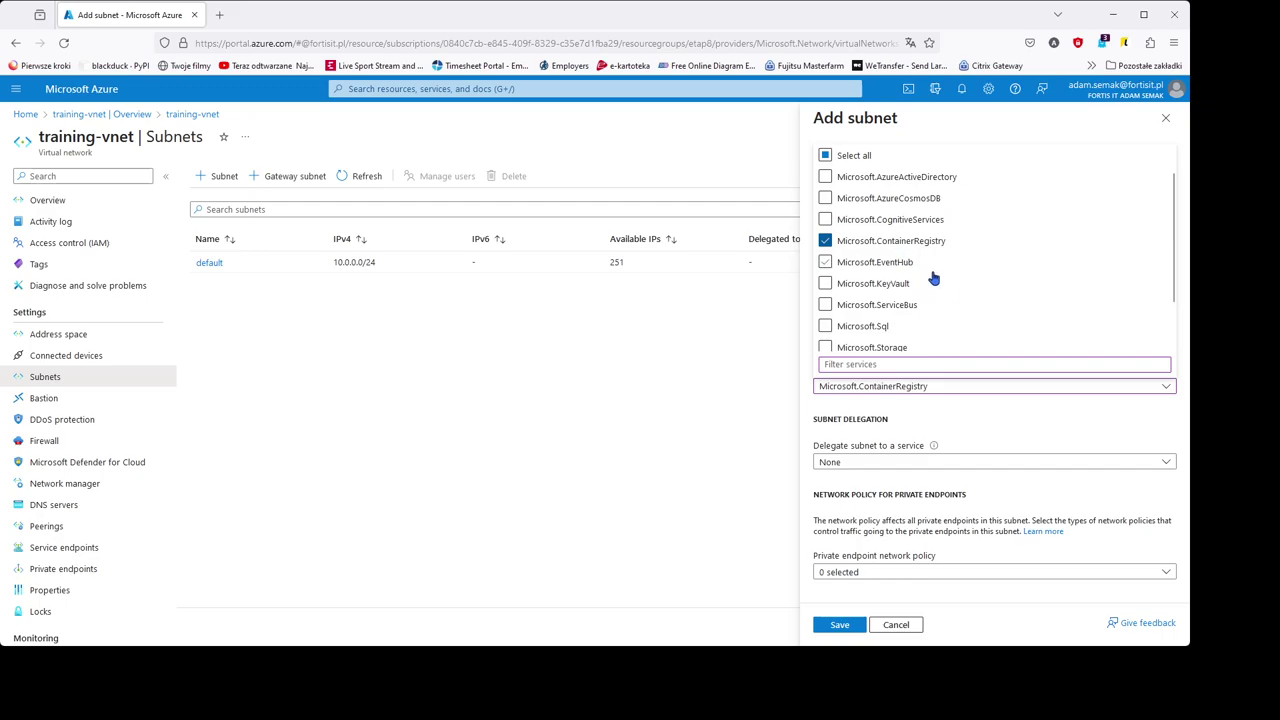
{"action": "scroll", "coordinate": [944, 306], "scroll_direction": "down", "scroll_amount": 1}
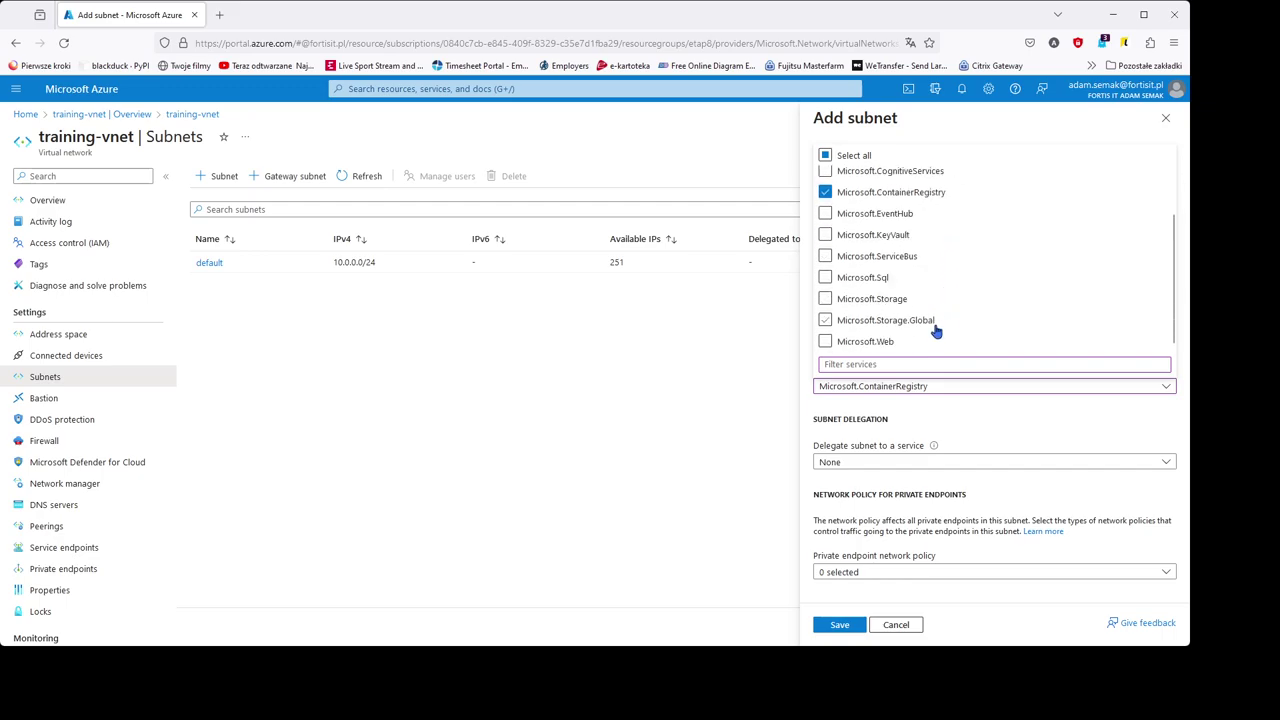
{"action": "left_click", "coordinate": [842, 411]}
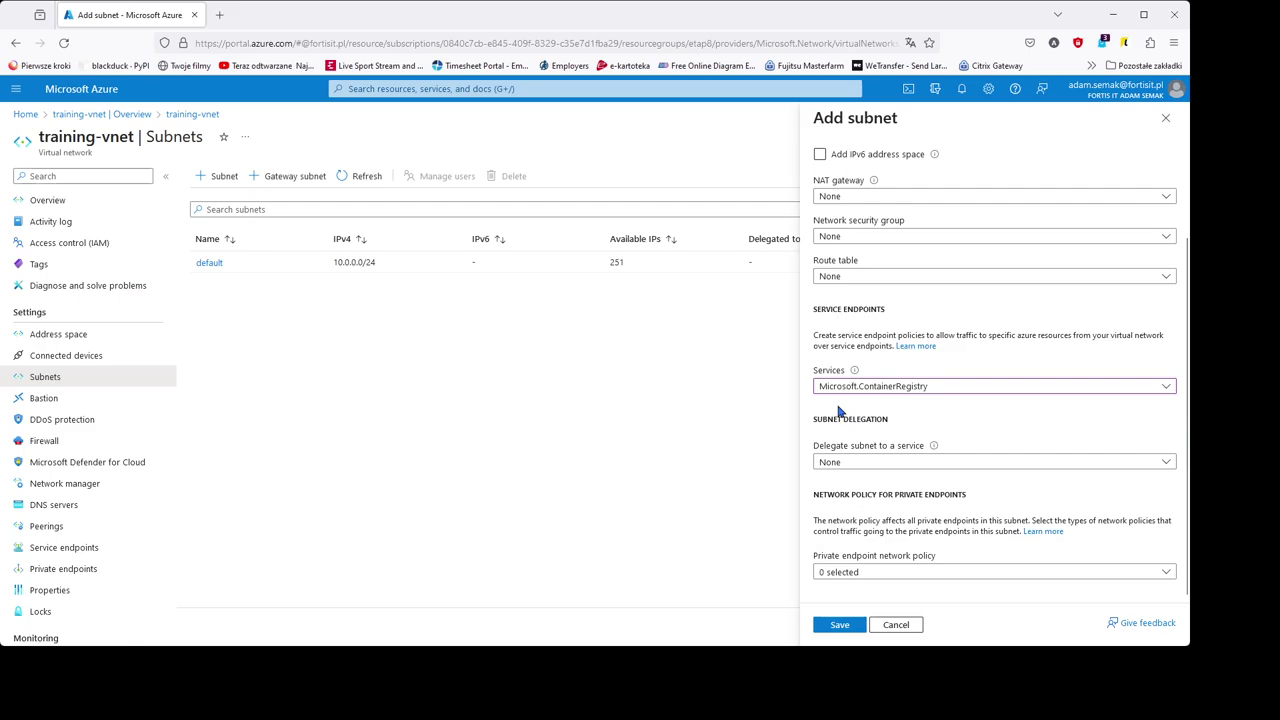
Leave subnet delegation and private endpoint policy unset, then save the aks subnet
{"action": "left_click", "coordinate": [908, 463]}
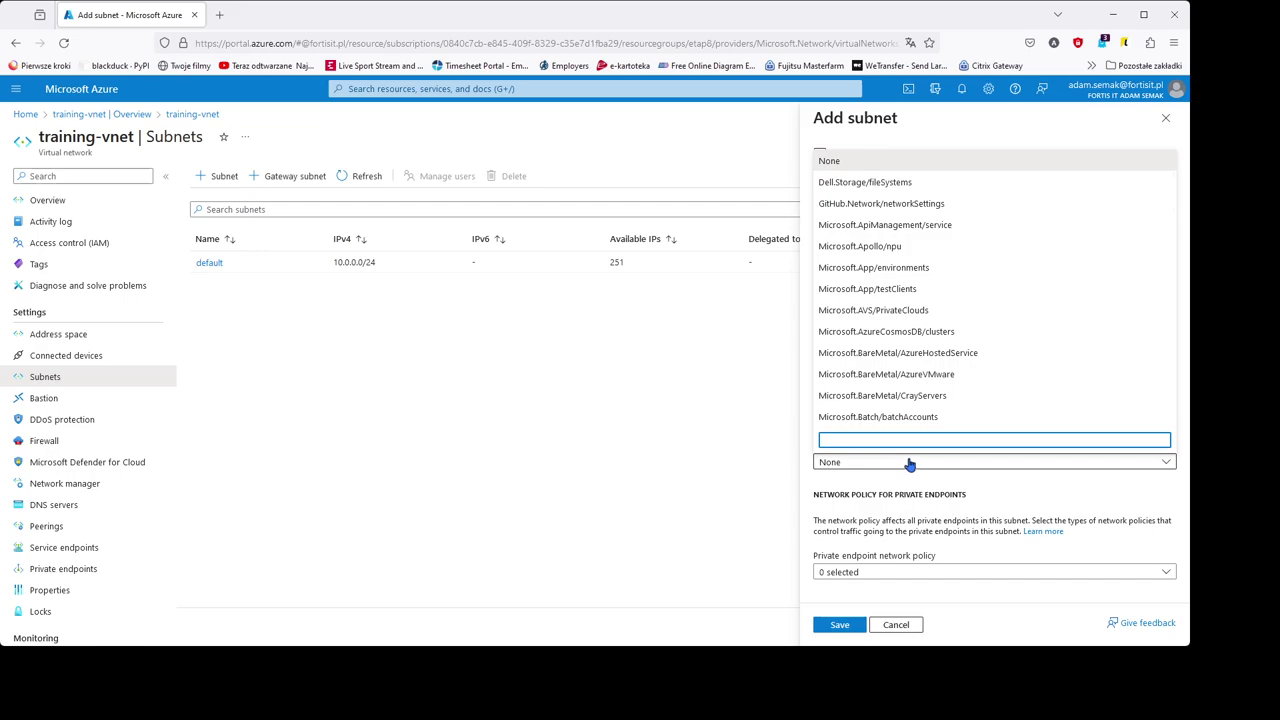
{"action": "scroll", "coordinate": [944, 350], "scroll_direction": "down", "scroll_amount": 1}
{"action": "scroll", "coordinate": [944, 350], "scroll_direction": "down", "scroll_amount": 1}
{"action": "scroll", "coordinate": [945, 352], "scroll_direction": "down", "scroll_amount": 1}
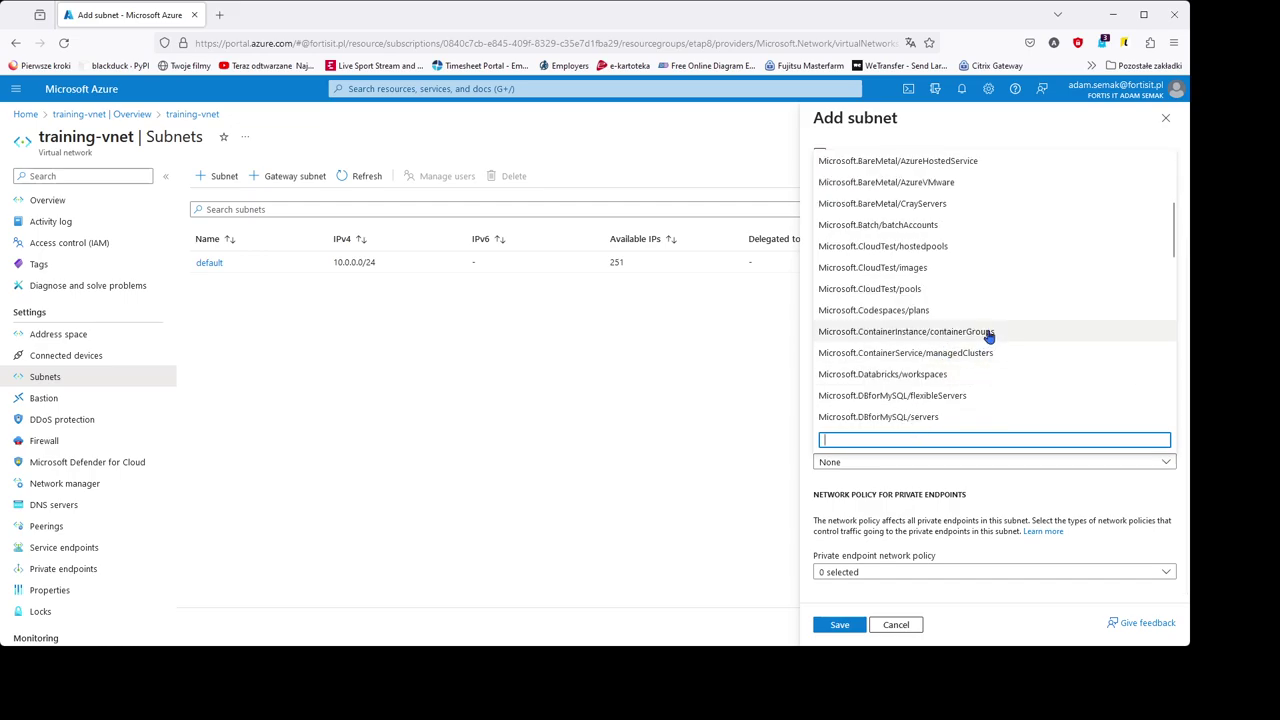
{"action": "left_click", "coordinate": [870, 465]}
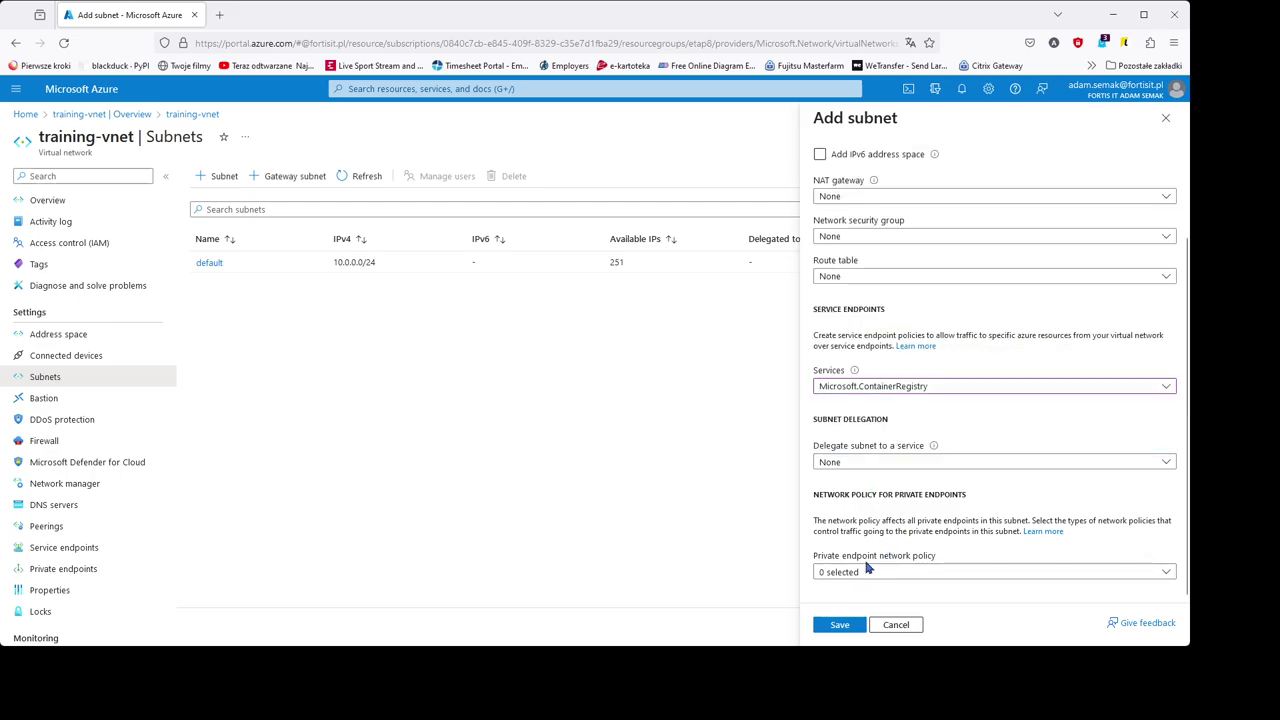
{"action": "left_click", "coordinate": [857, 573]}
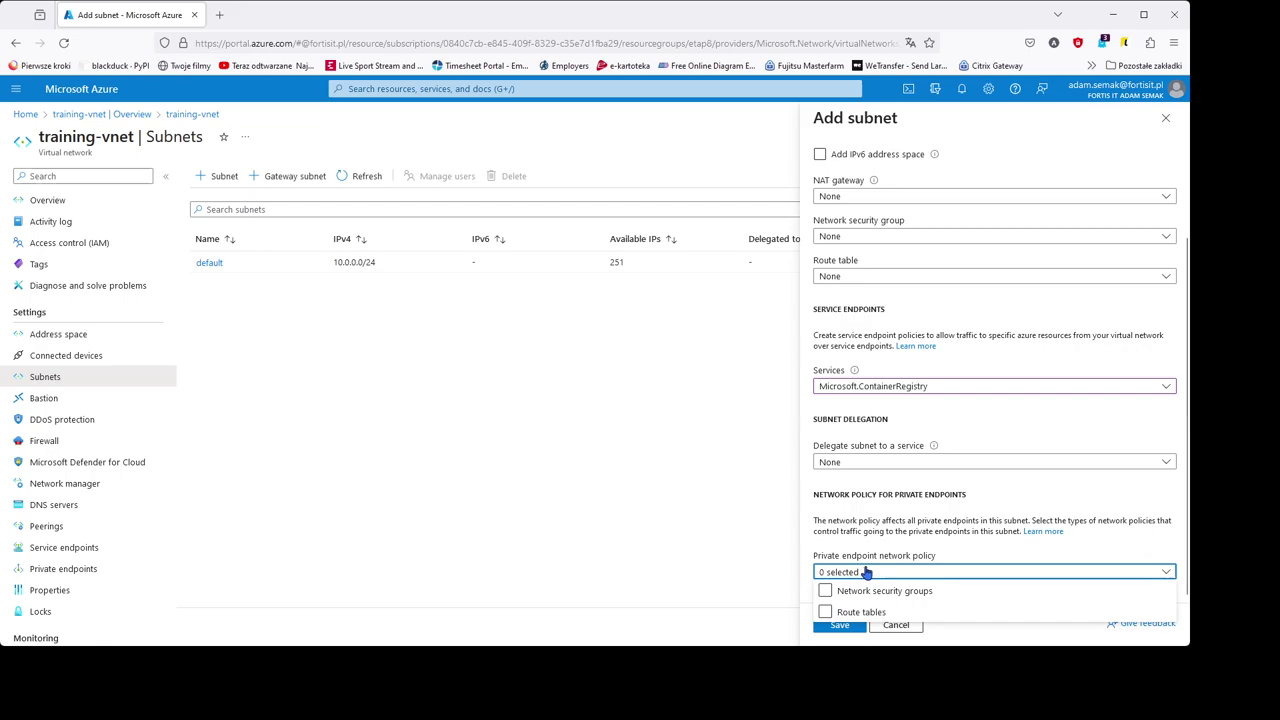
{"action": "left_click", "coordinate": [866, 572]}
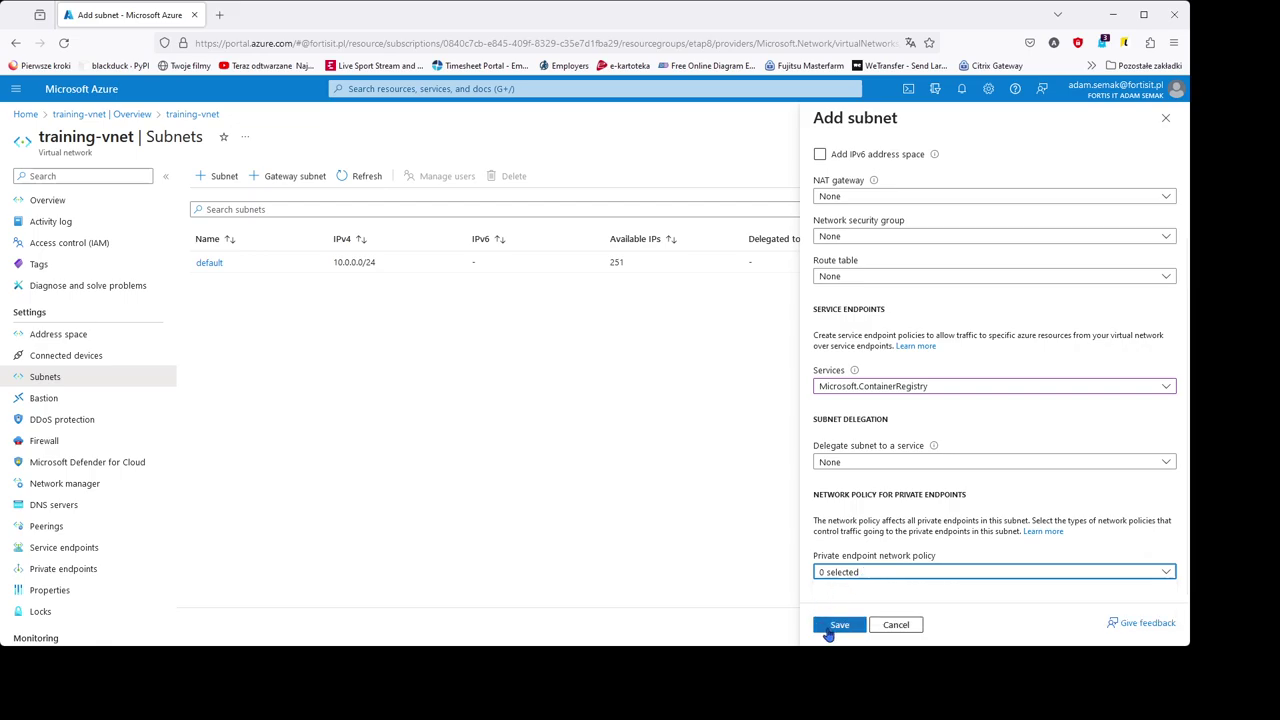
{"action": "left_click", "coordinate": [838, 625]}
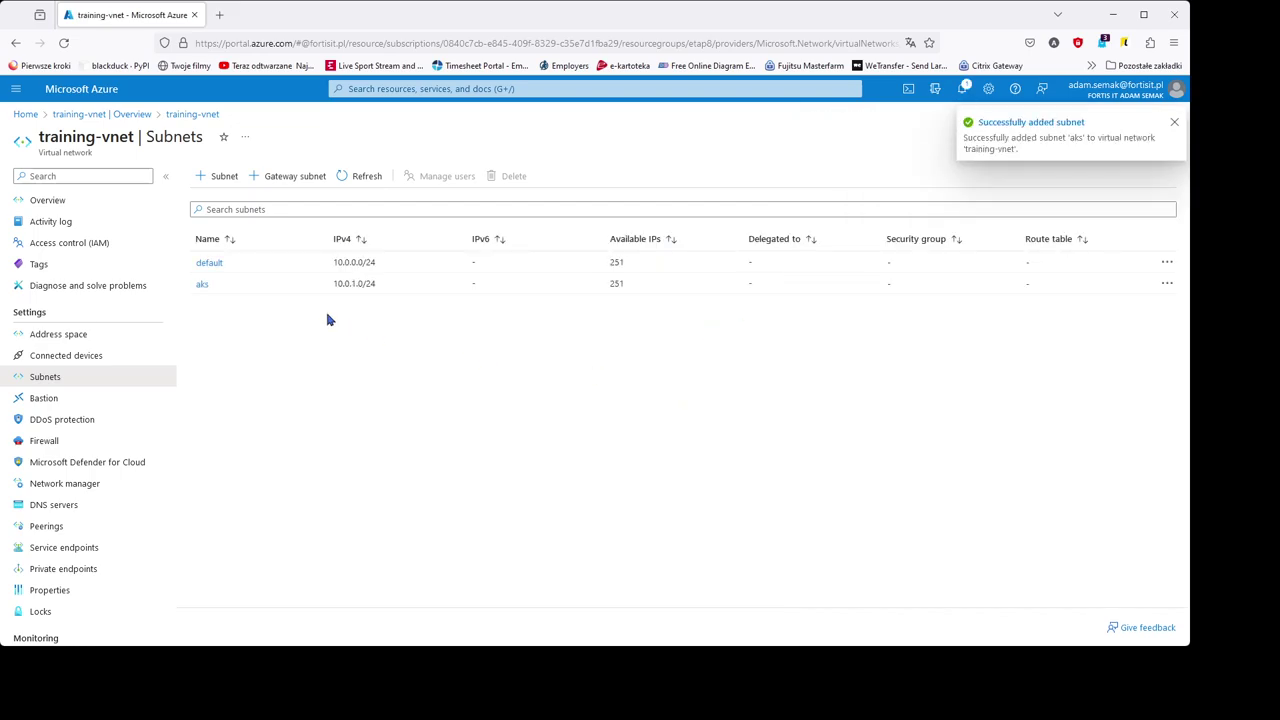
Start a subnet named 'vm', then close the form and discard the unsaved edits
{"action": "left_click", "coordinate": [224, 176]}
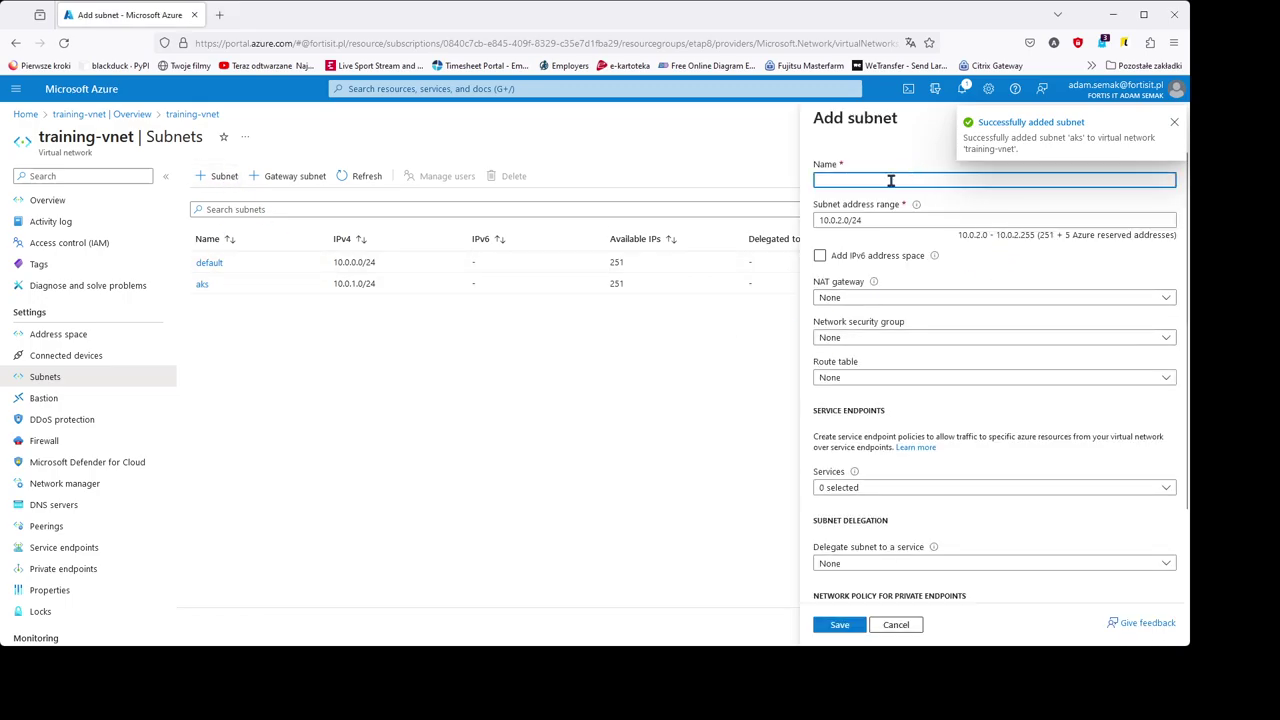
{"action": "type", "text": "vm"}
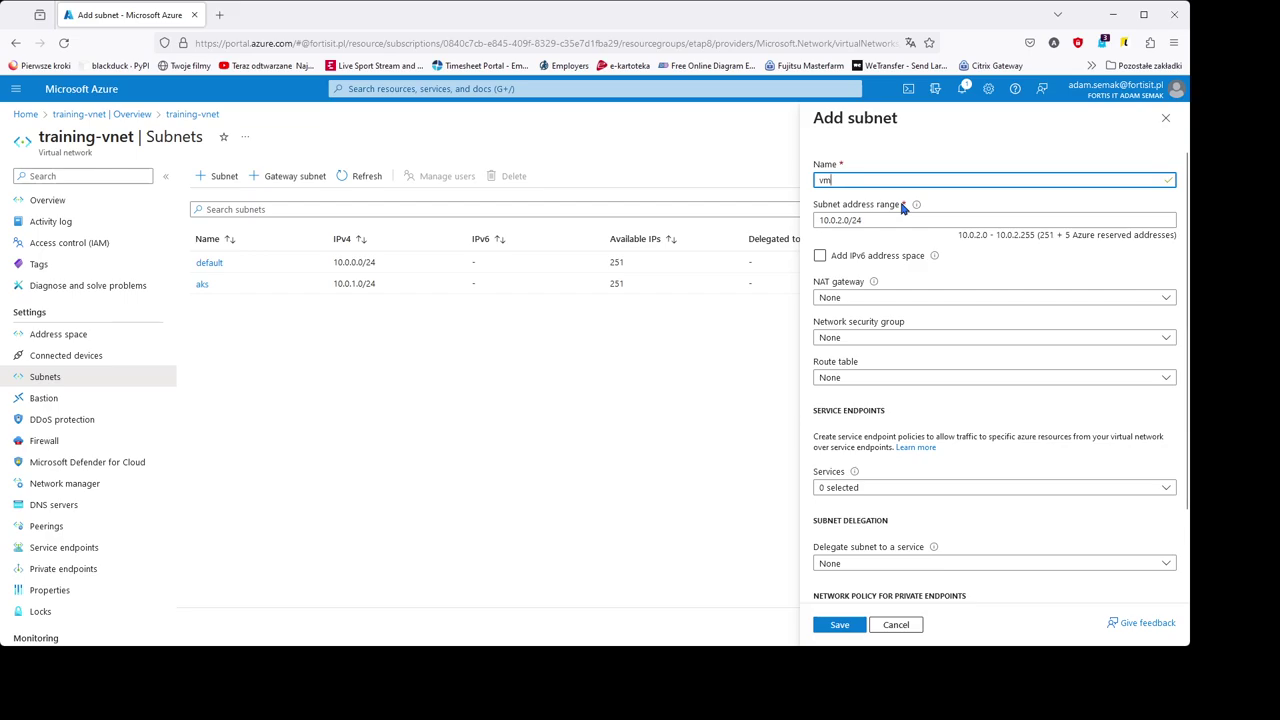
{"action": "left_click", "coordinate": [1166, 119]}
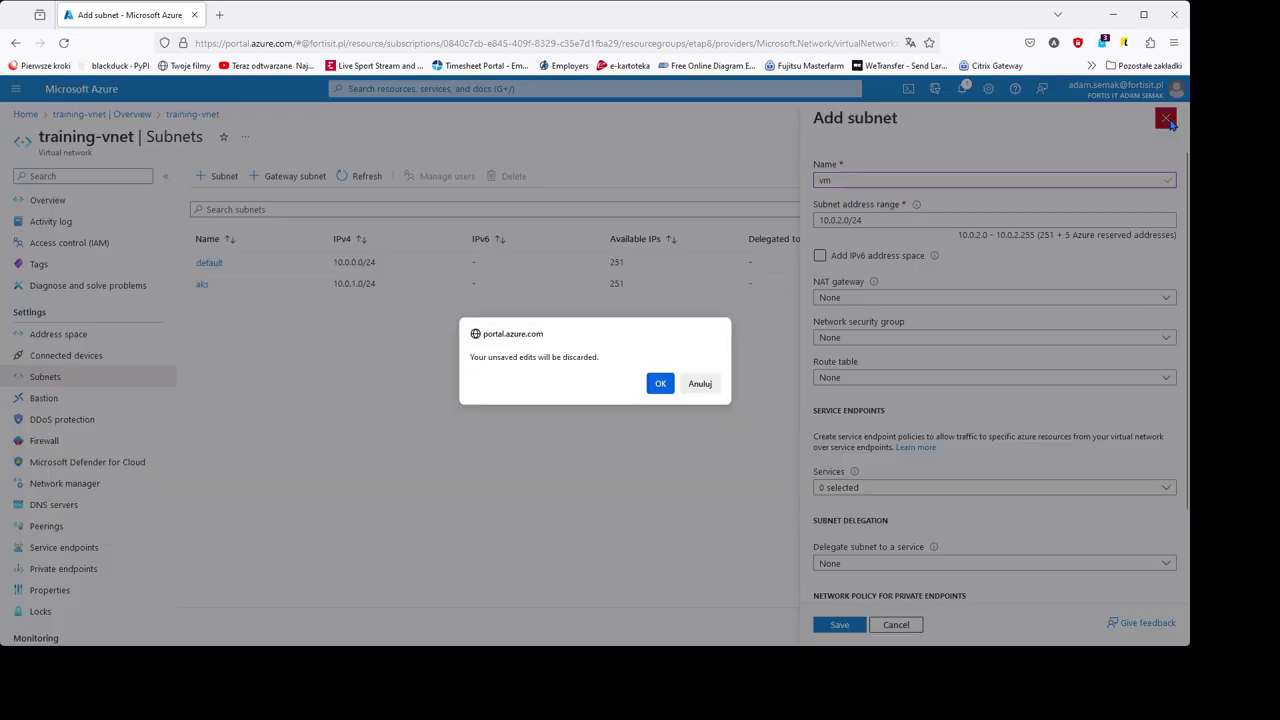
{"action": "left_click", "coordinate": [658, 385]}
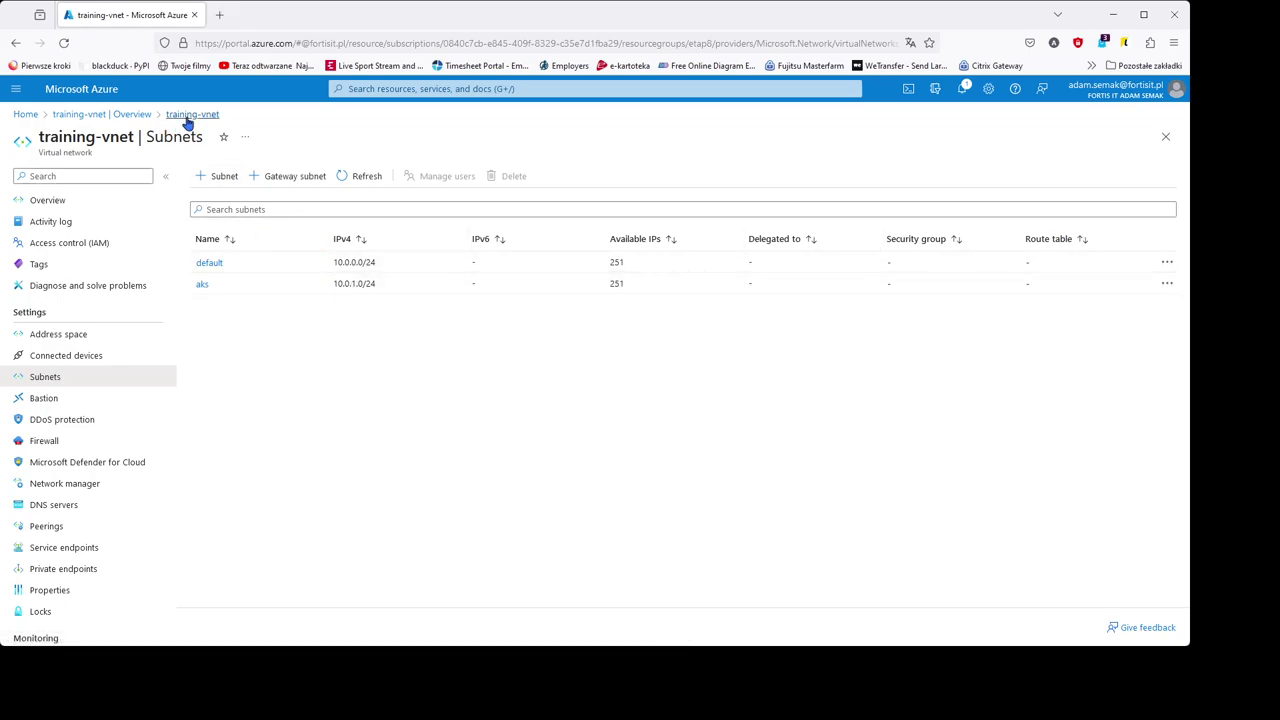
Navigate from Home through Resource groups to the etap8 resource group
{"action": "left_click", "coordinate": [130, 116]}
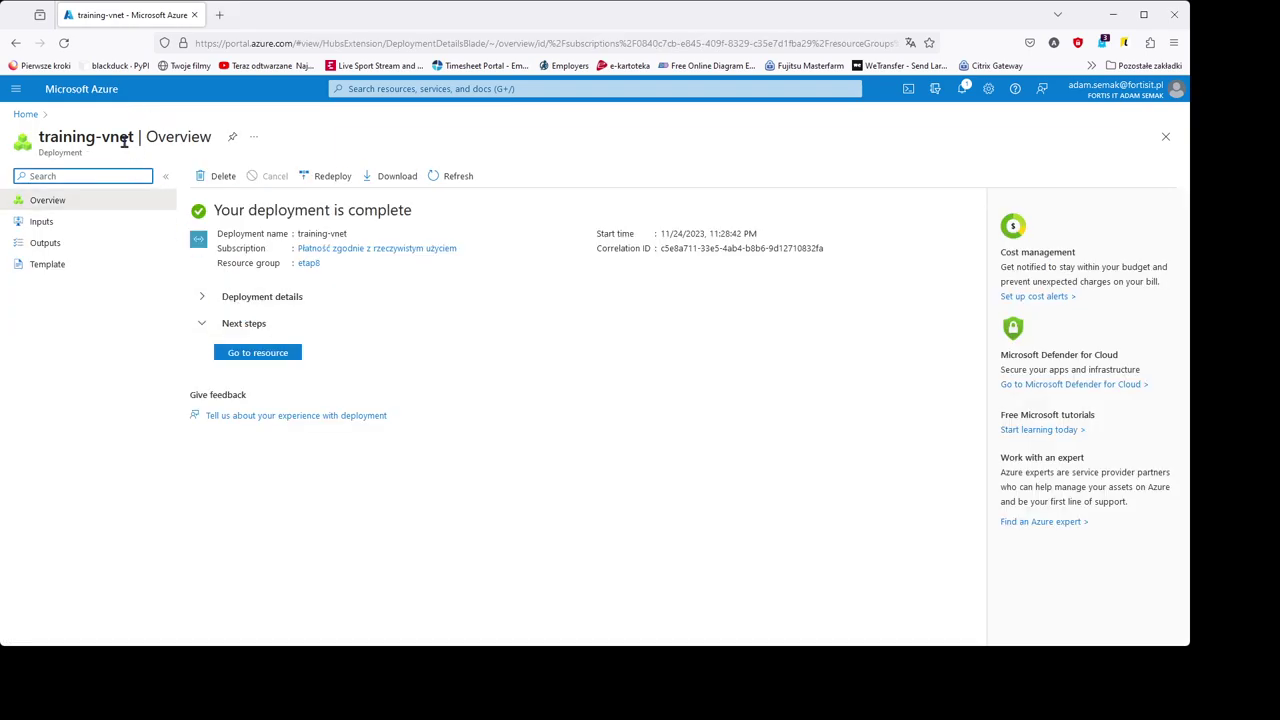
{"action": "left_click", "coordinate": [25, 114]}
{"action": "left_click", "coordinate": [345, 175]}
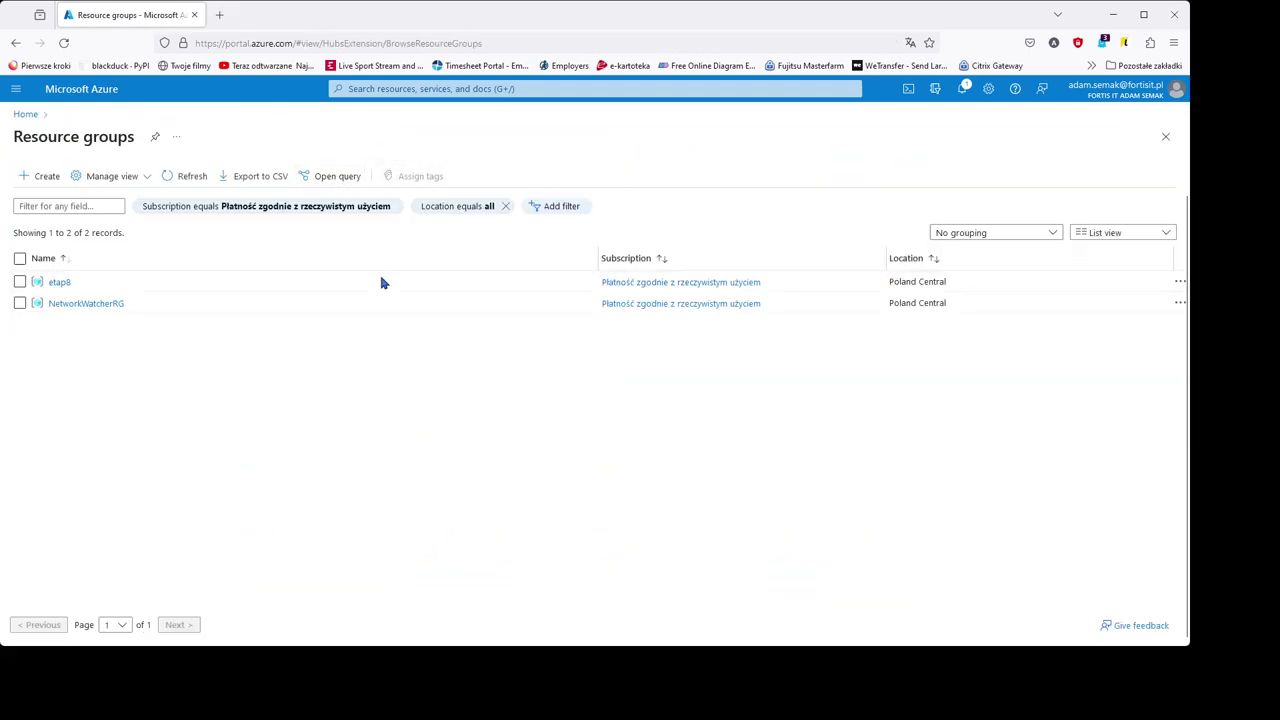
{"action": "left_click", "coordinate": [60, 283]}
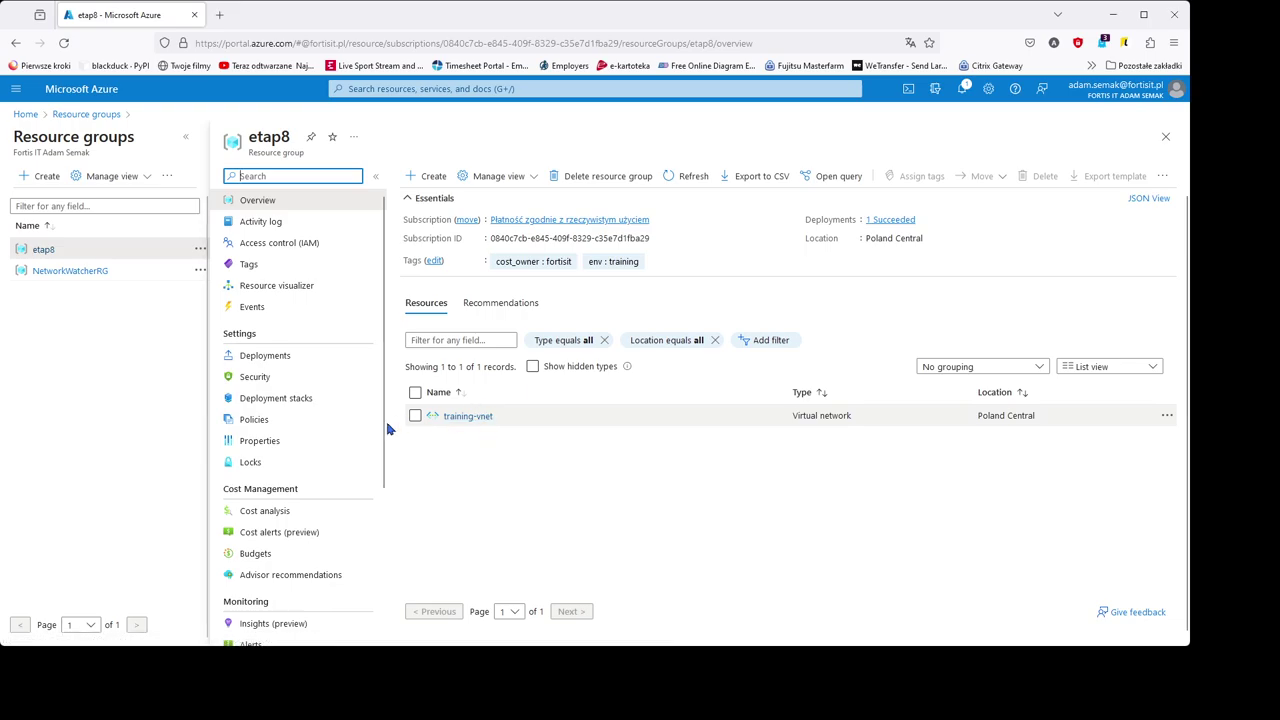
View etap8's cost analysis with the date range kept at this month, November 2023
{"action": "left_click", "coordinate": [247, 516]}
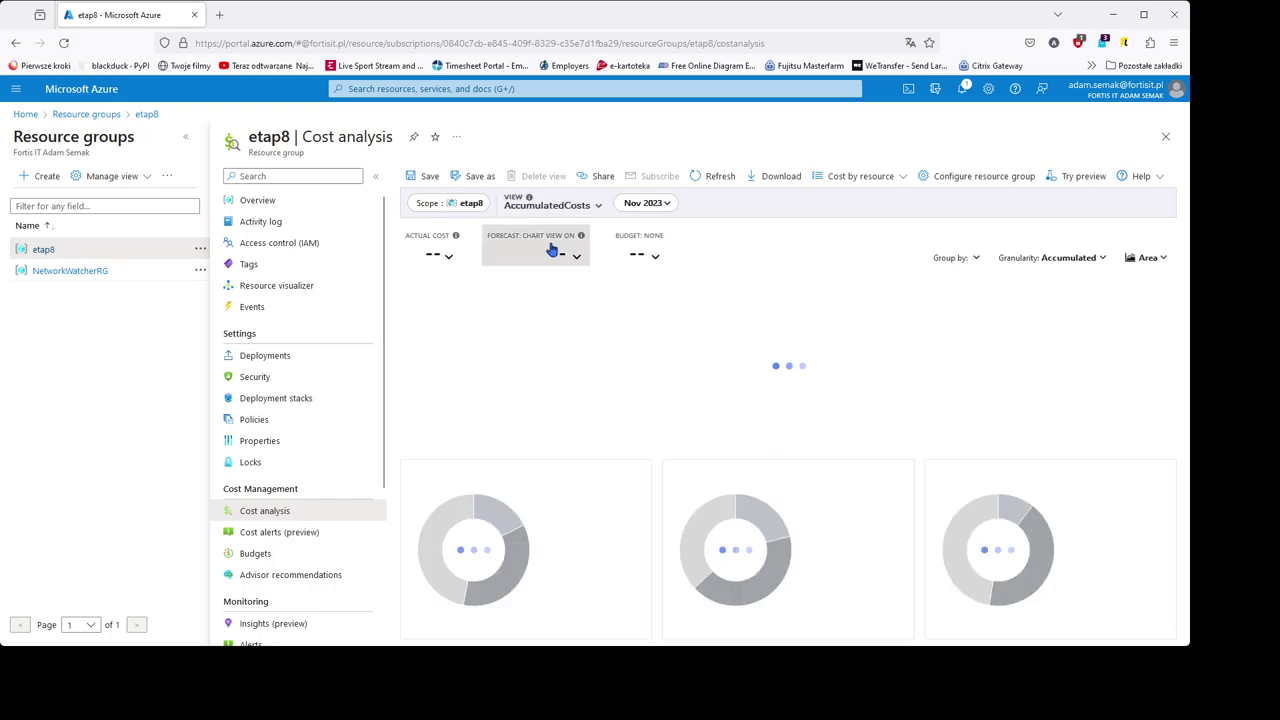
{"action": "left_click", "coordinate": [670, 204]}
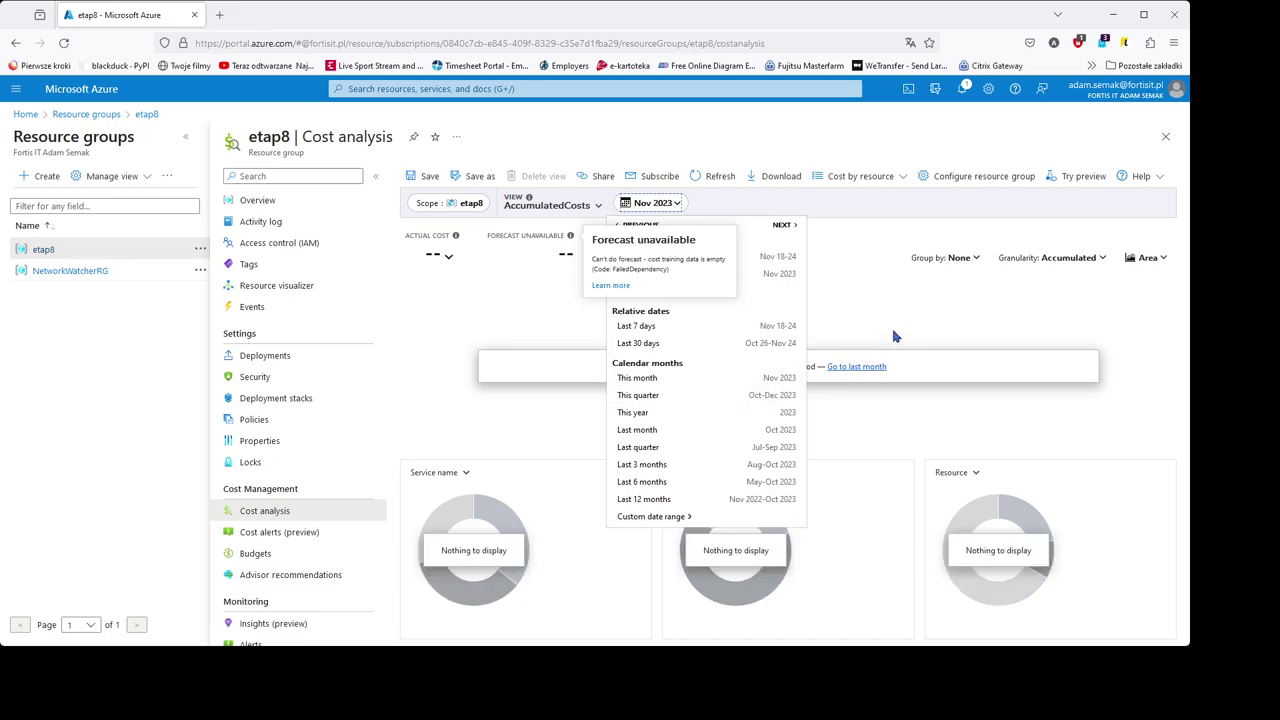
{"action": "left_click", "coordinate": [827, 311]}
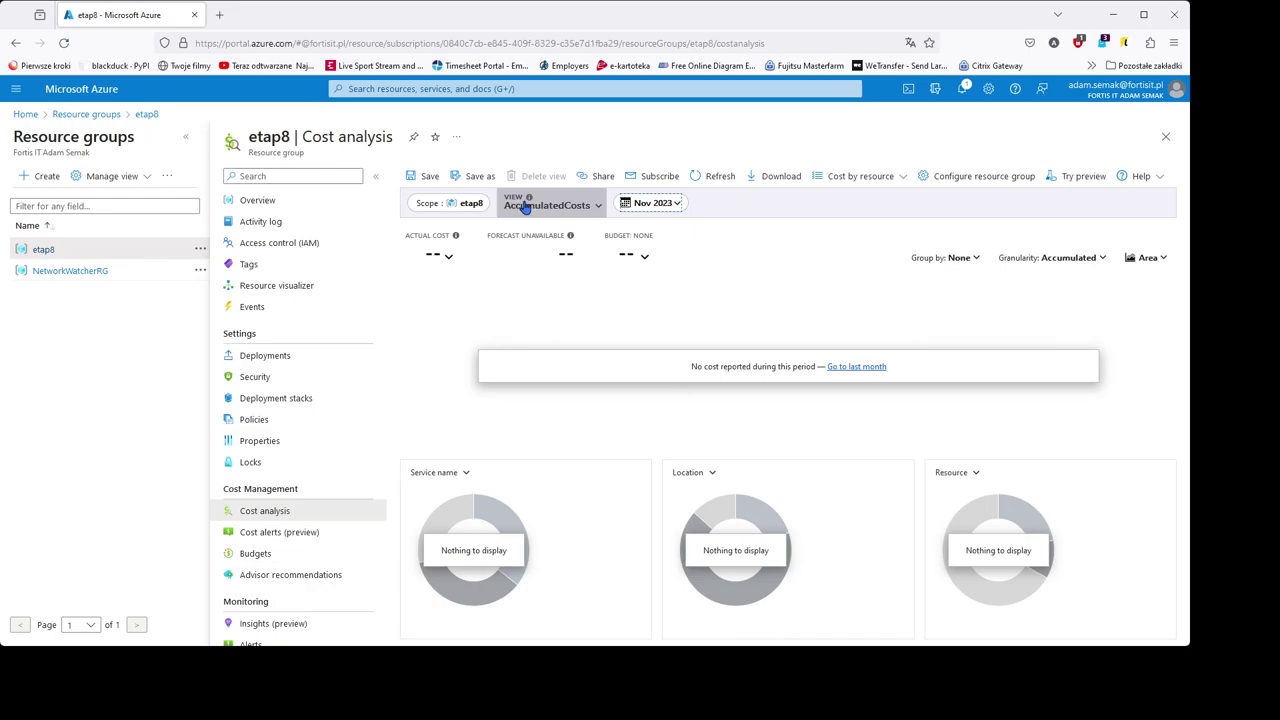
{"action": "left_click", "coordinate": [651, 203]}
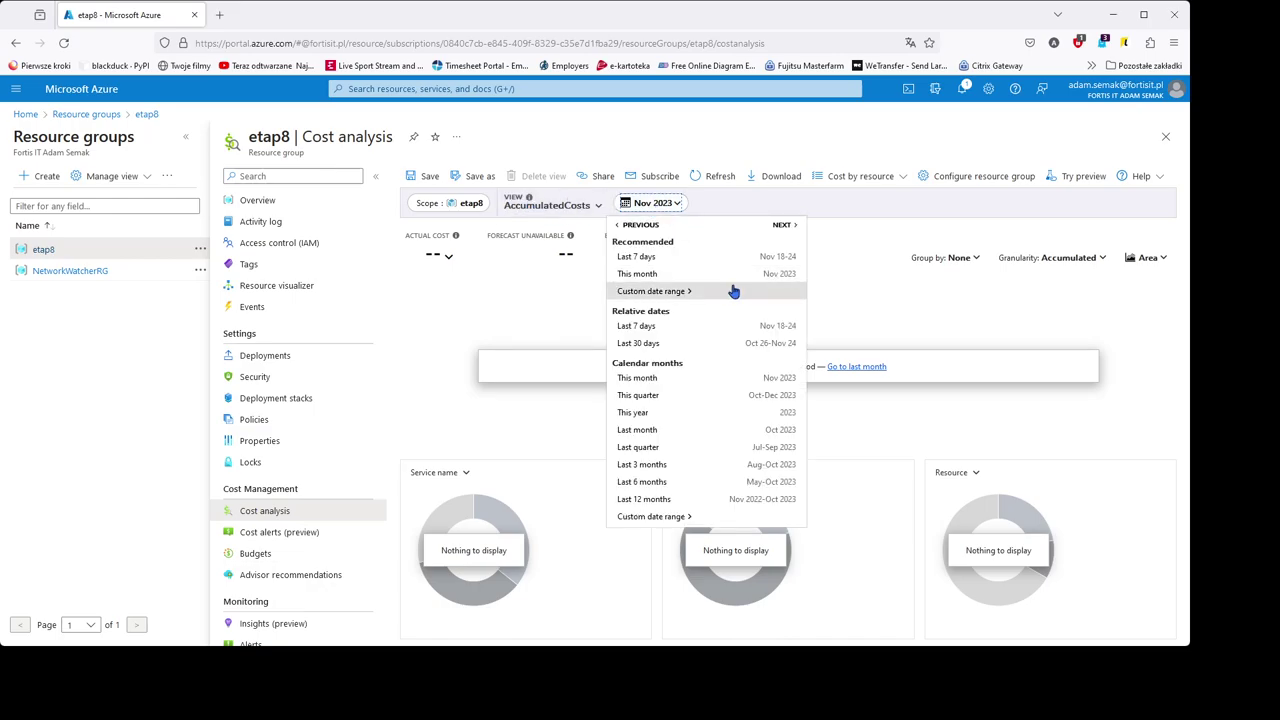
{"action": "left_click", "coordinate": [664, 274]}
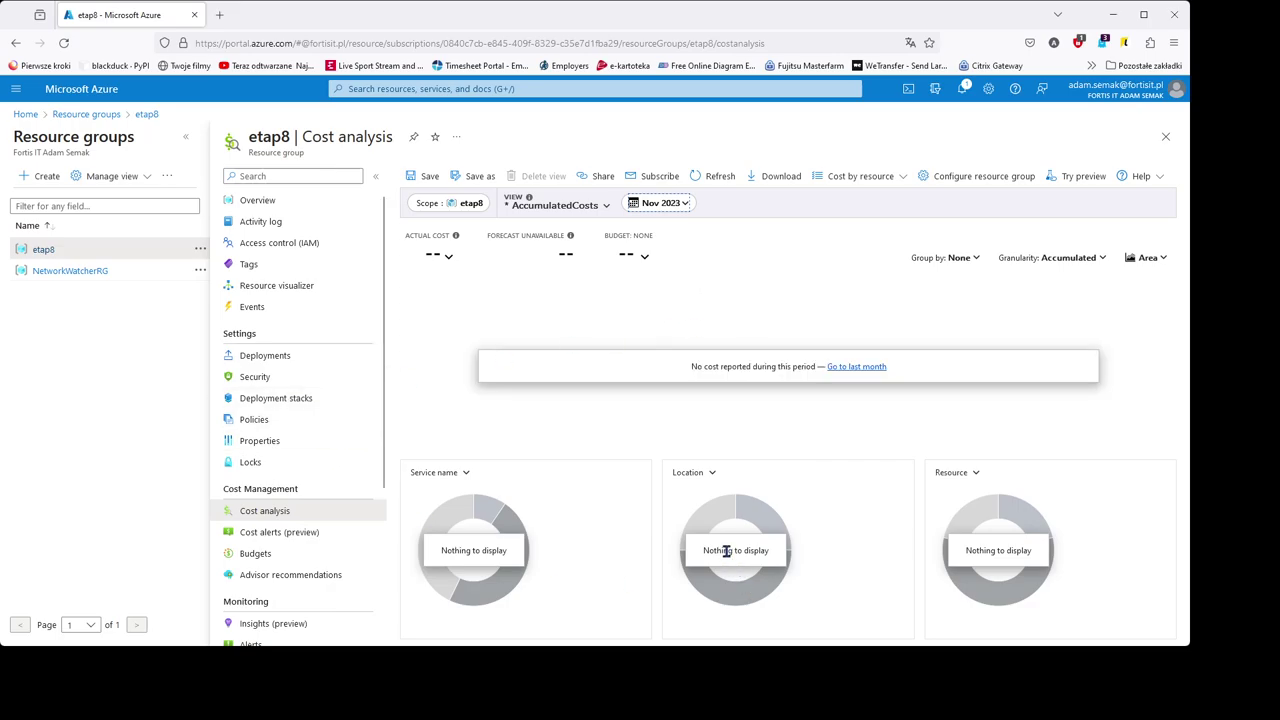
Create a new etap8 budget named 'training' that resets annually
{"action": "left_click", "coordinate": [294, 558]}
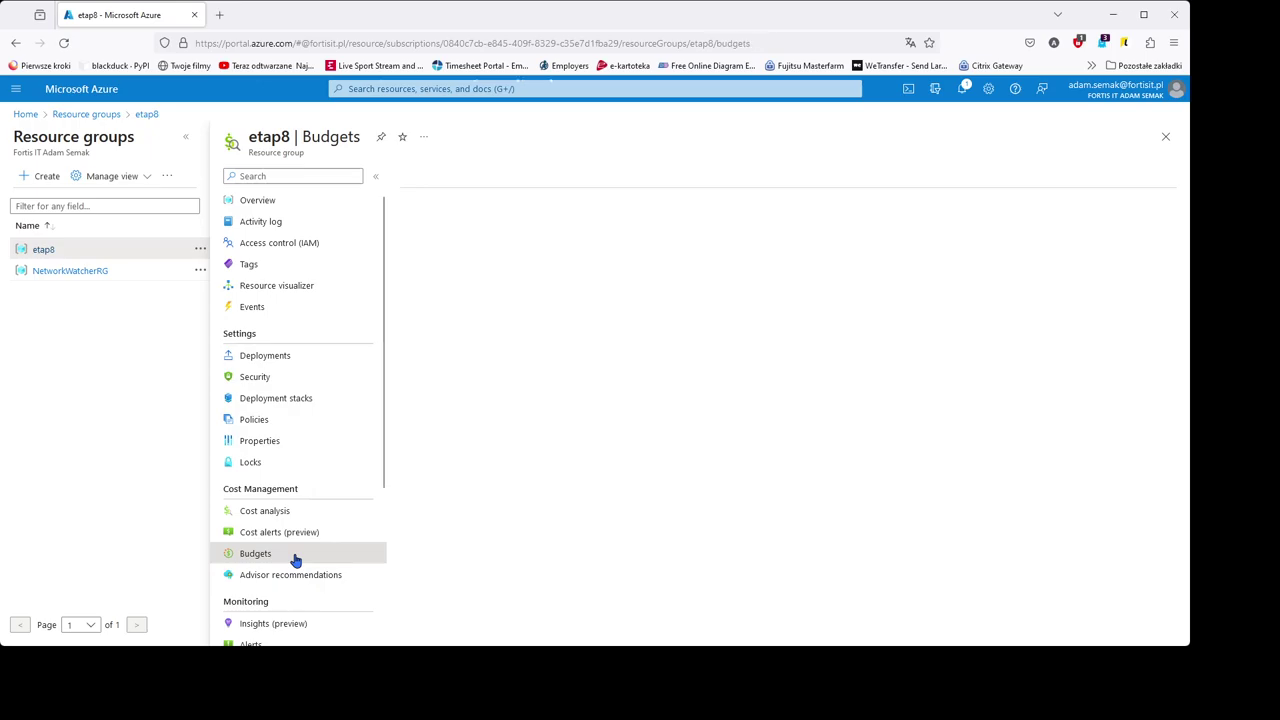
{"action": "left_click", "coordinate": [429, 176]}
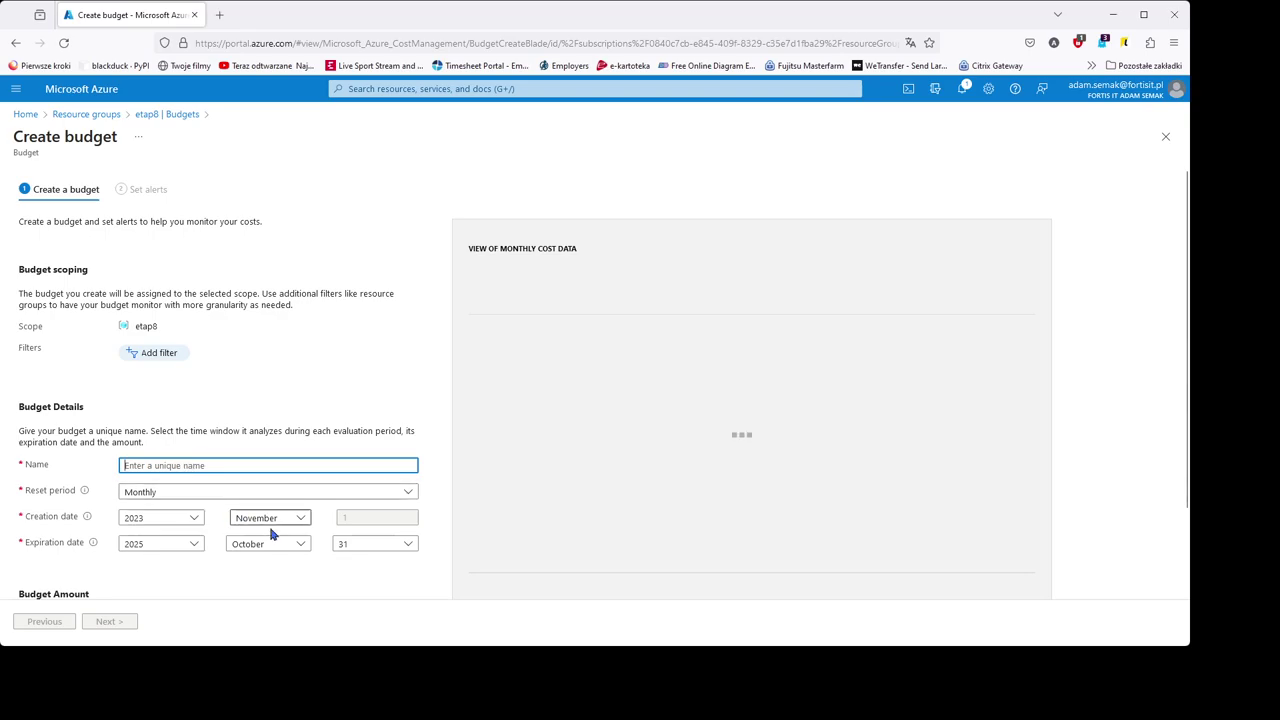
{"action": "scroll", "coordinate": [257, 391], "scroll_direction": "down", "scroll_amount": 2}
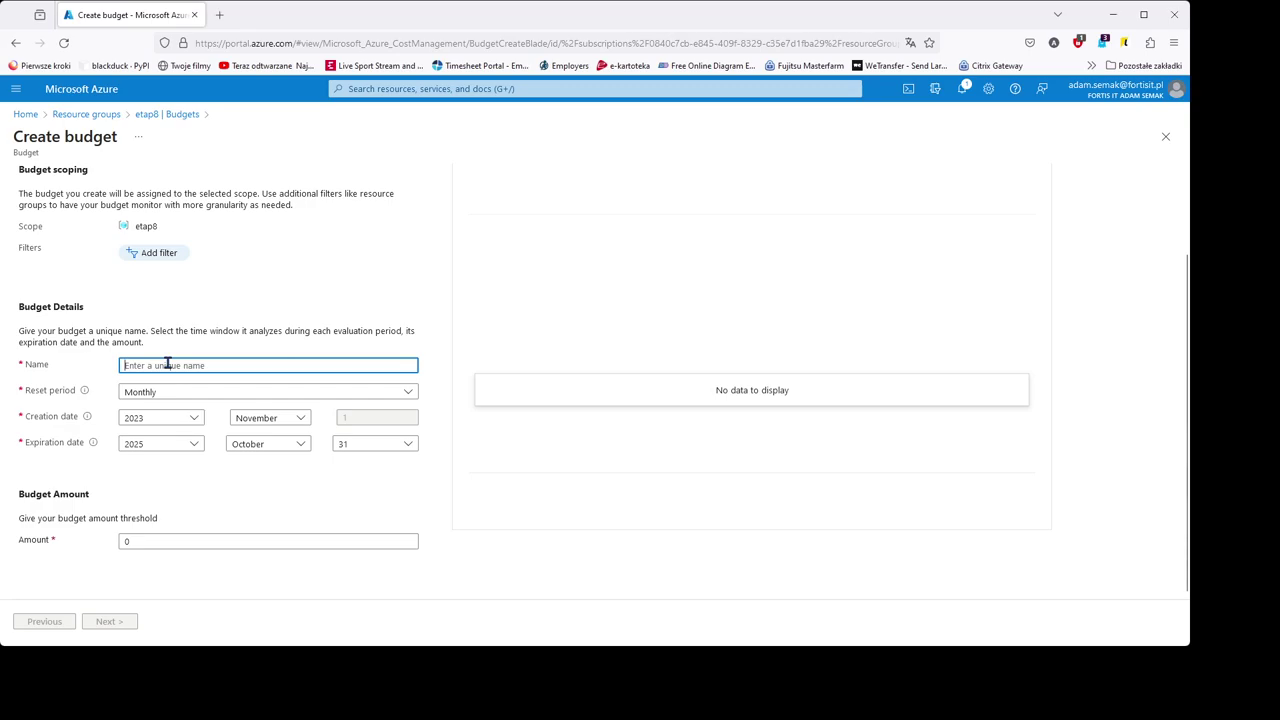
{"action": "type", "text": "training"}
{"action": "left_click", "coordinate": [211, 400]}
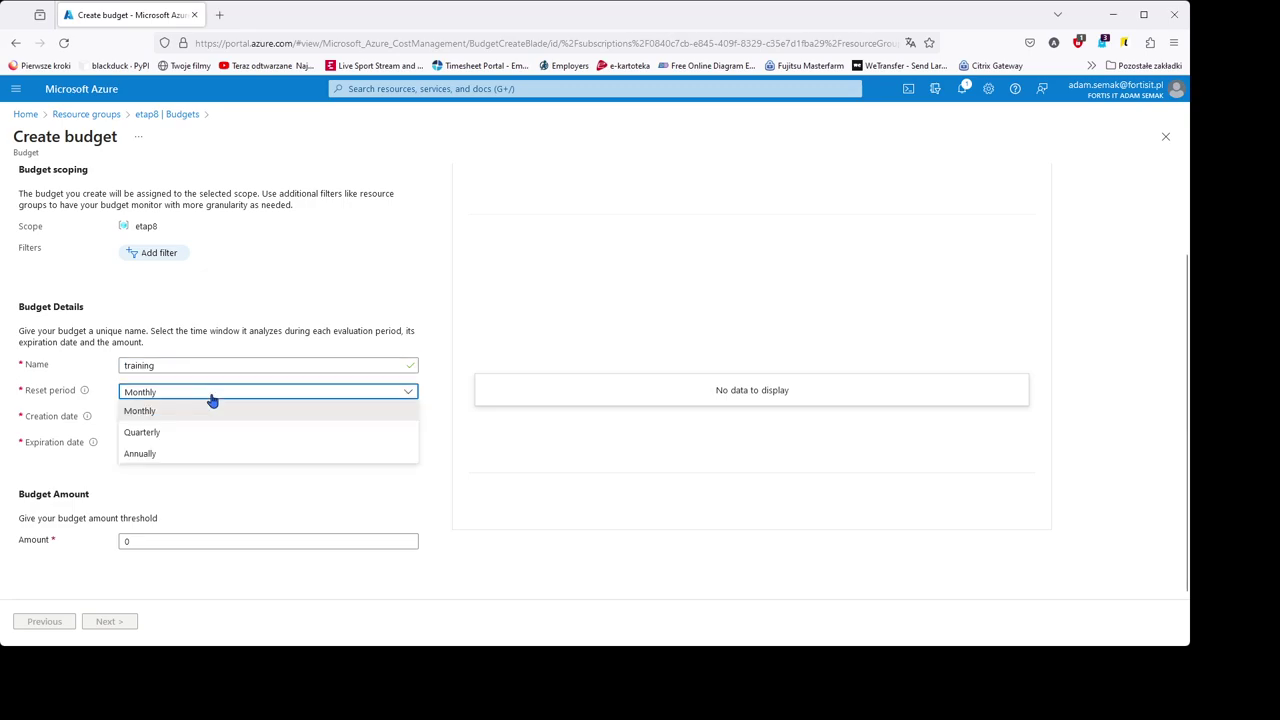
{"action": "left_click", "coordinate": [163, 453]}
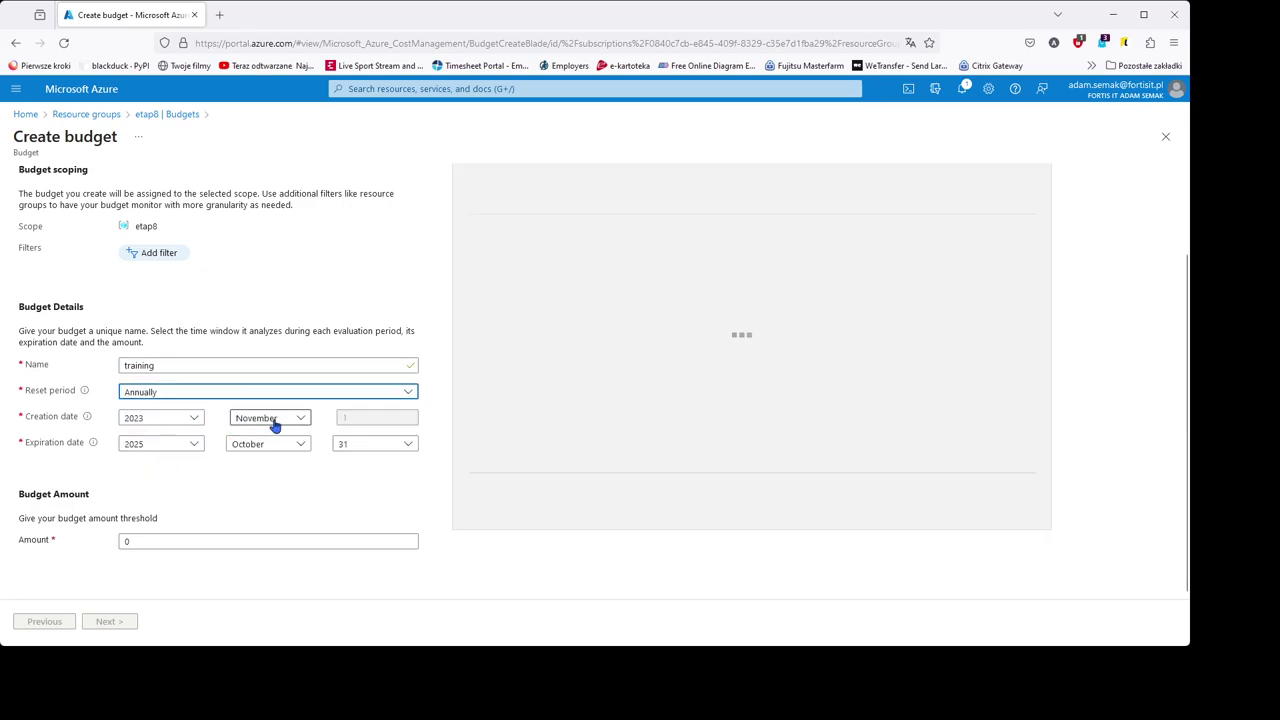
Set the budget expiration to November 2024 and the amount to 100
{"action": "left_click", "coordinate": [190, 447]}
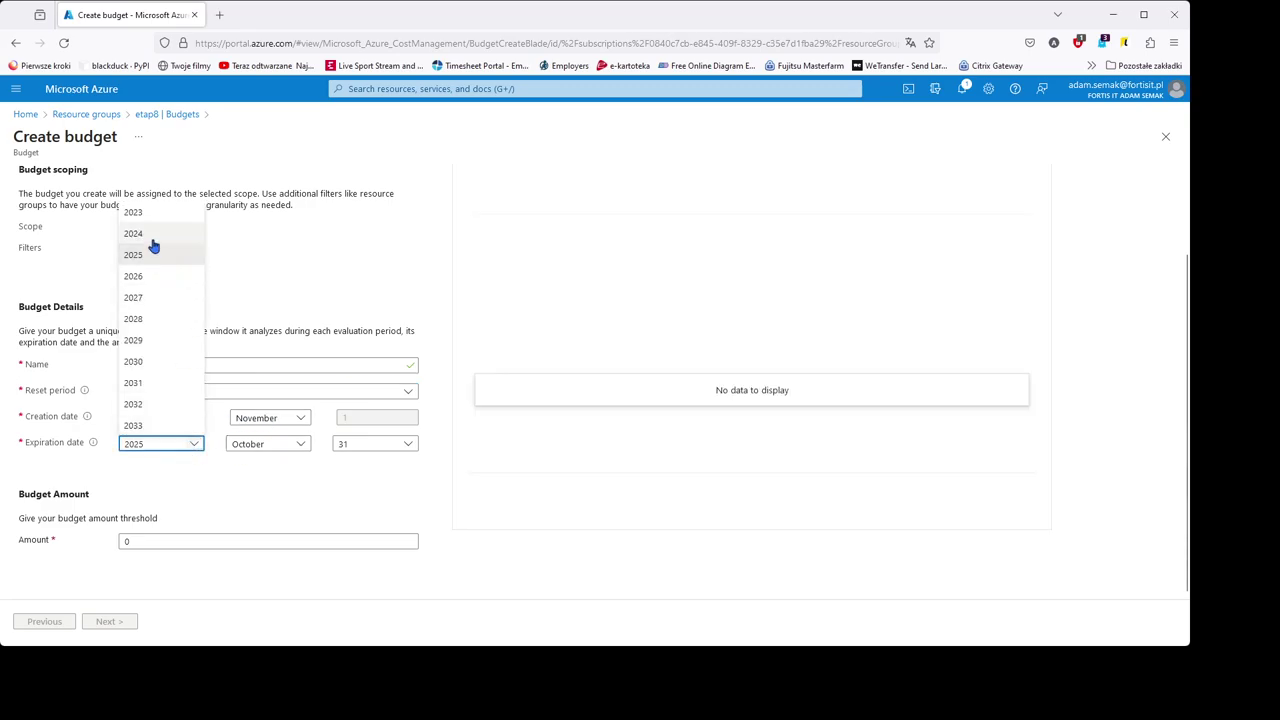
{"action": "left_click", "coordinate": [152, 242]}
{"action": "left_click", "coordinate": [267, 455]}
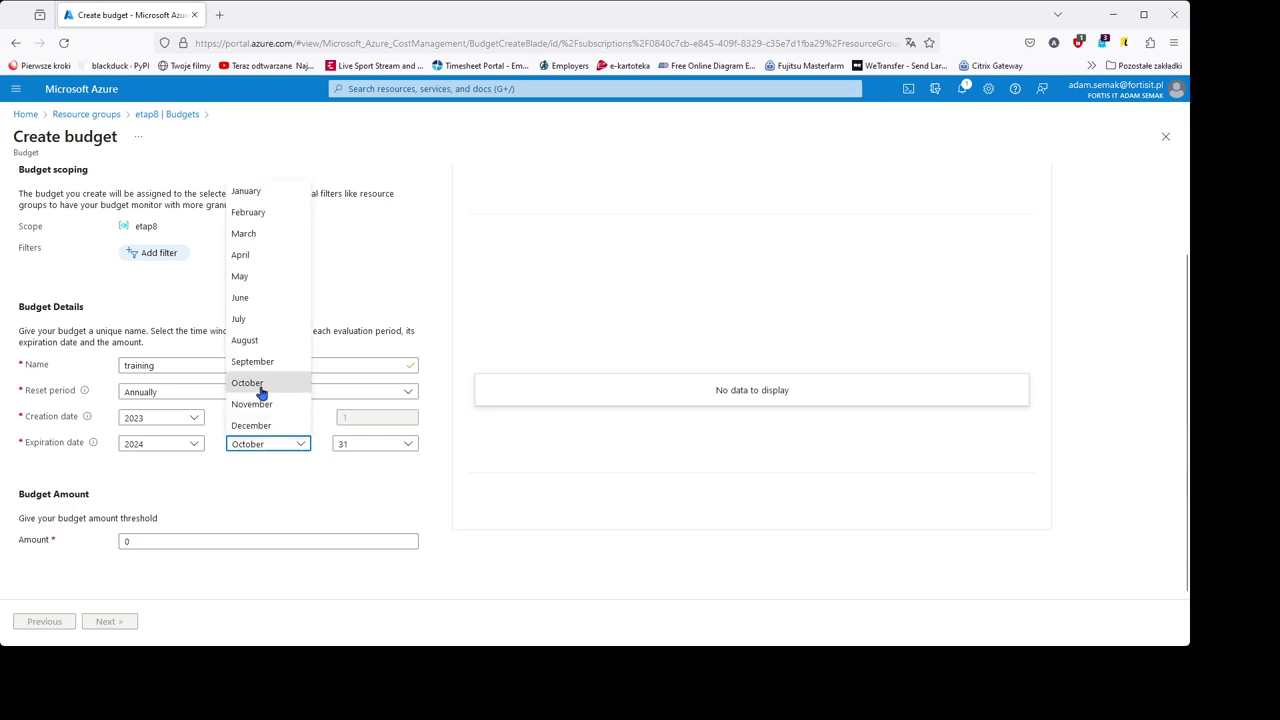
{"action": "left_click", "coordinate": [263, 404]}
{"action": "left_click_drag", "start_coordinate": [191, 540], "coordinate": [83, 547]}
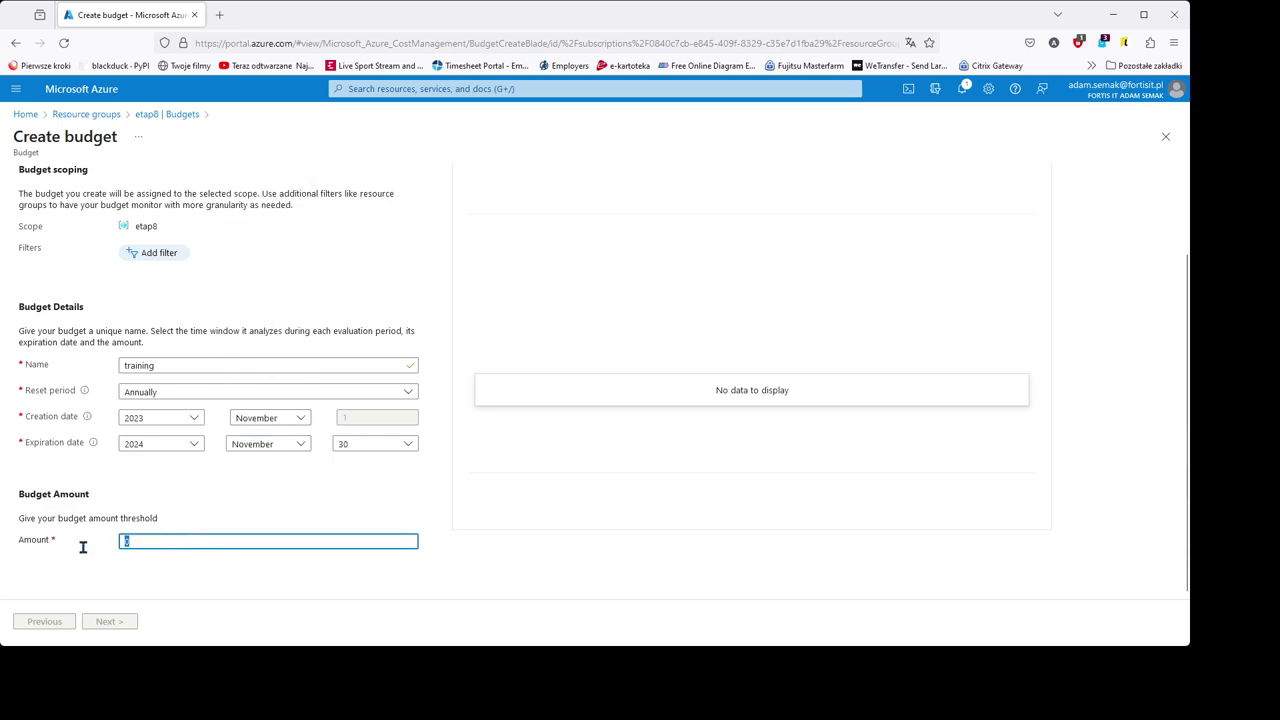
{"action": "type", "text": "100"}
{"action": "left_click", "coordinate": [170, 571]}
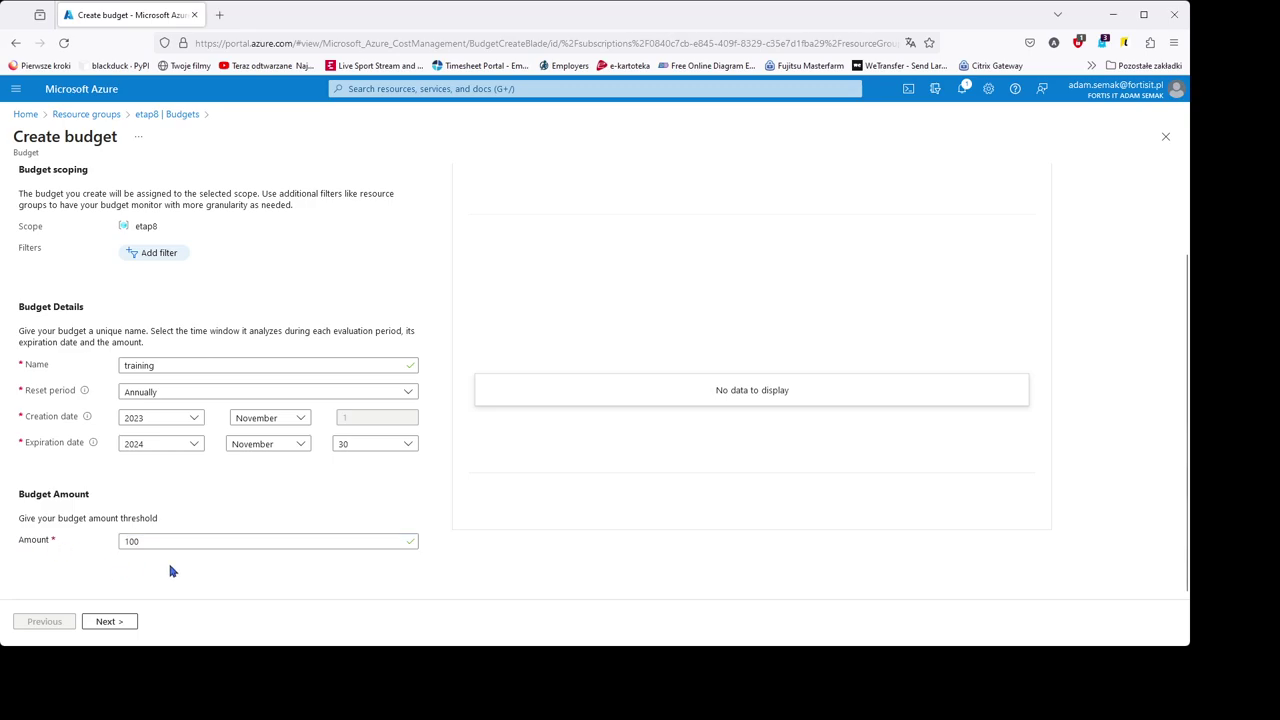
{"action": "scroll", "coordinate": [437, 391], "scroll_direction": "up", "scroll_amount": 2}
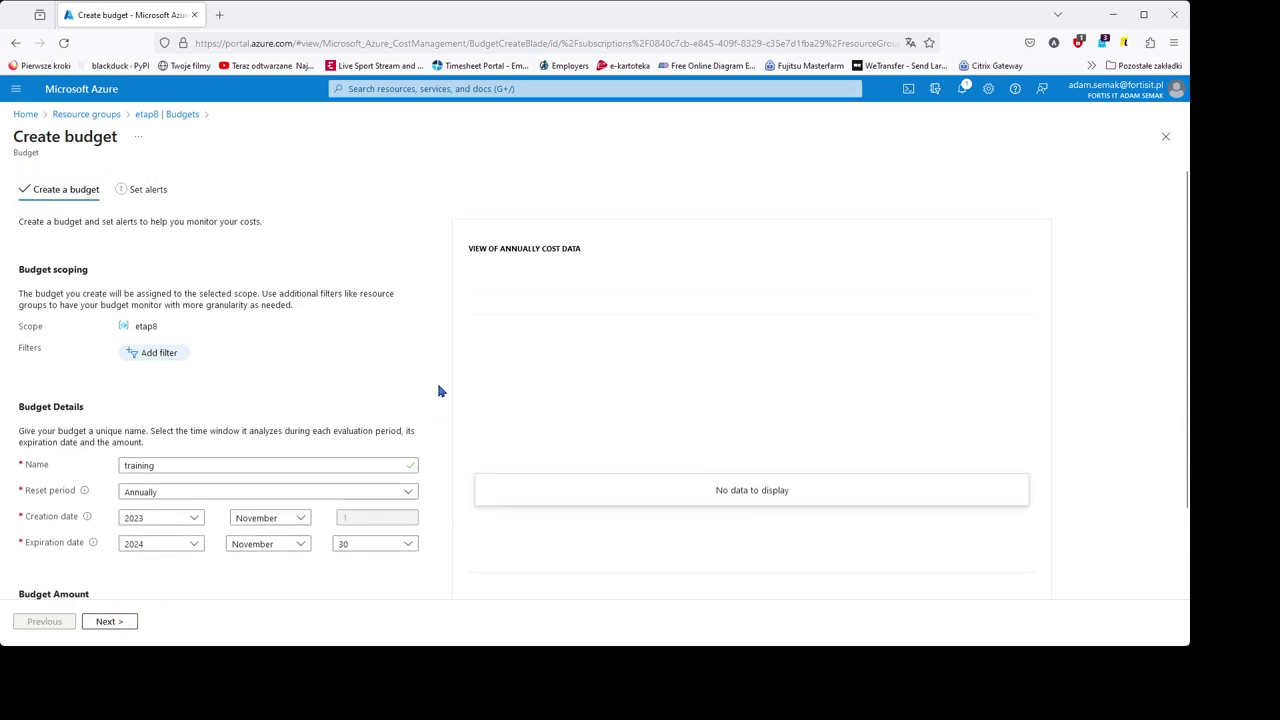
{"action": "scroll", "coordinate": [445, 410], "scroll_direction": "down", "scroll_amount": 2}
Add a forecasted budget alert at 80% with no action group
{"action": "left_click", "coordinate": [108, 621]}
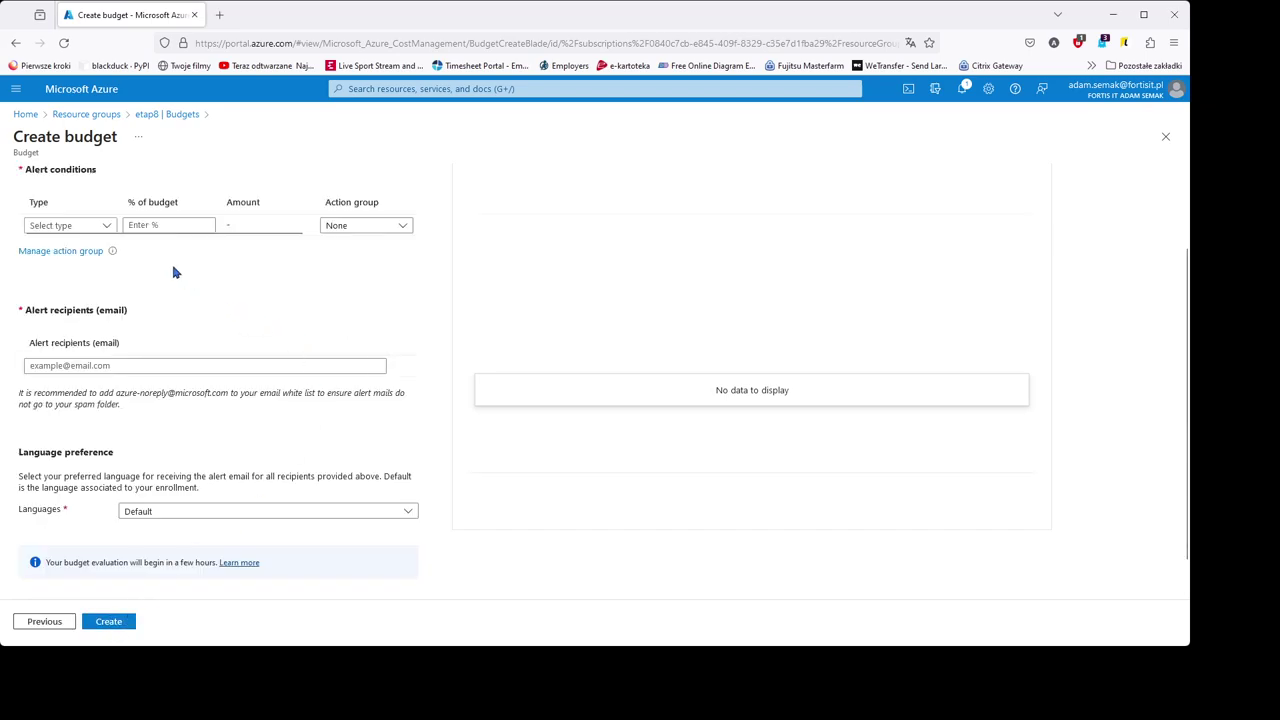
{"action": "left_click", "coordinate": [106, 227]}
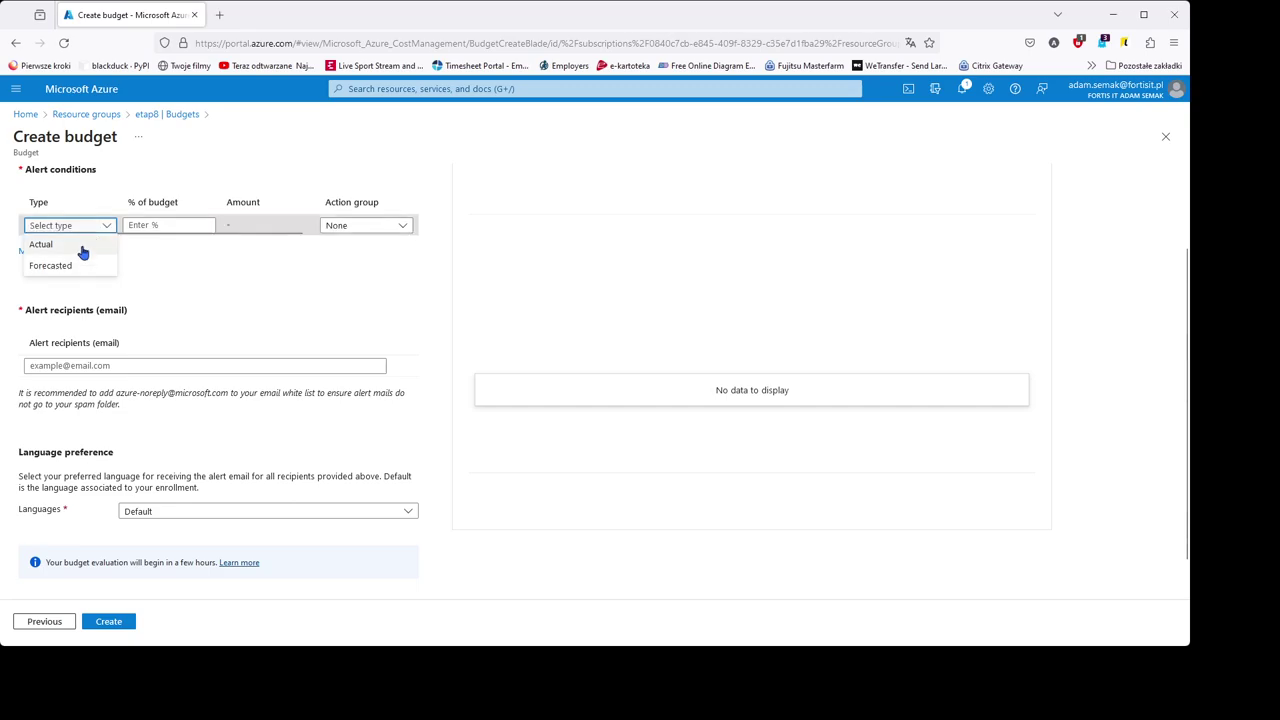
{"action": "left_click", "coordinate": [84, 265]}
{"action": "left_click", "coordinate": [168, 225]}
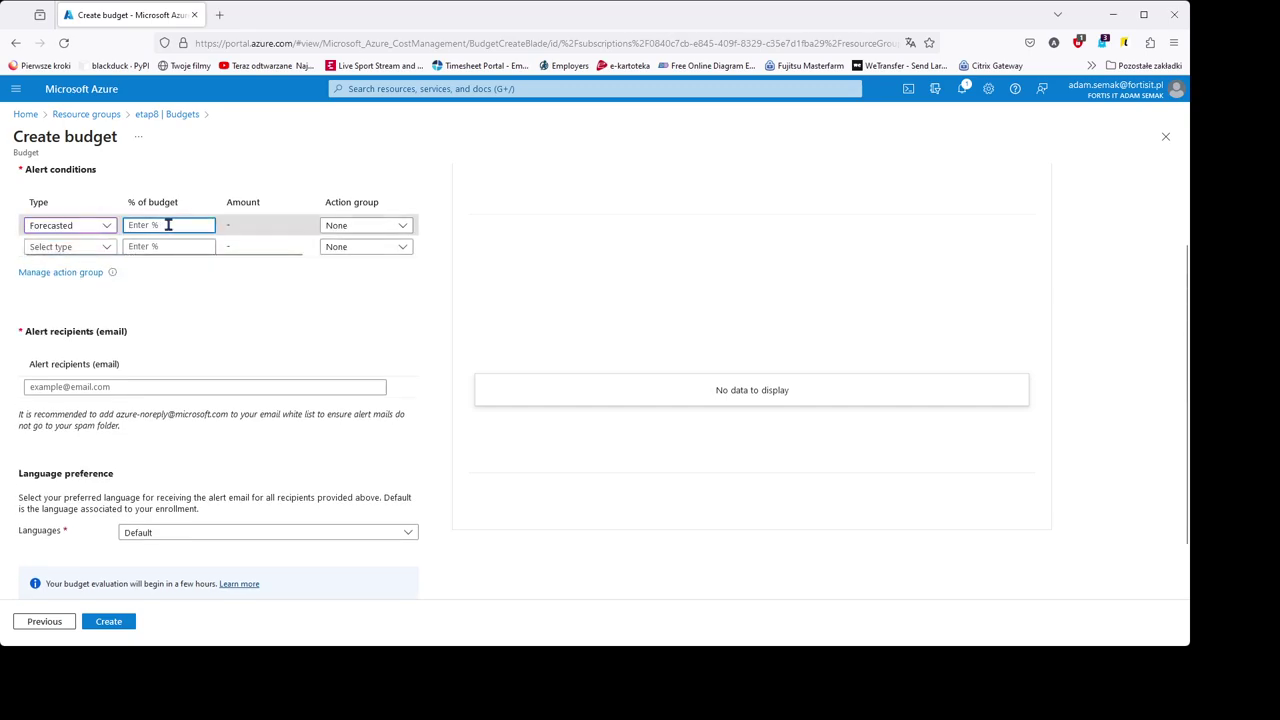
{"action": "type", "text": "80"}
{"action": "left_click", "coordinate": [364, 227]}
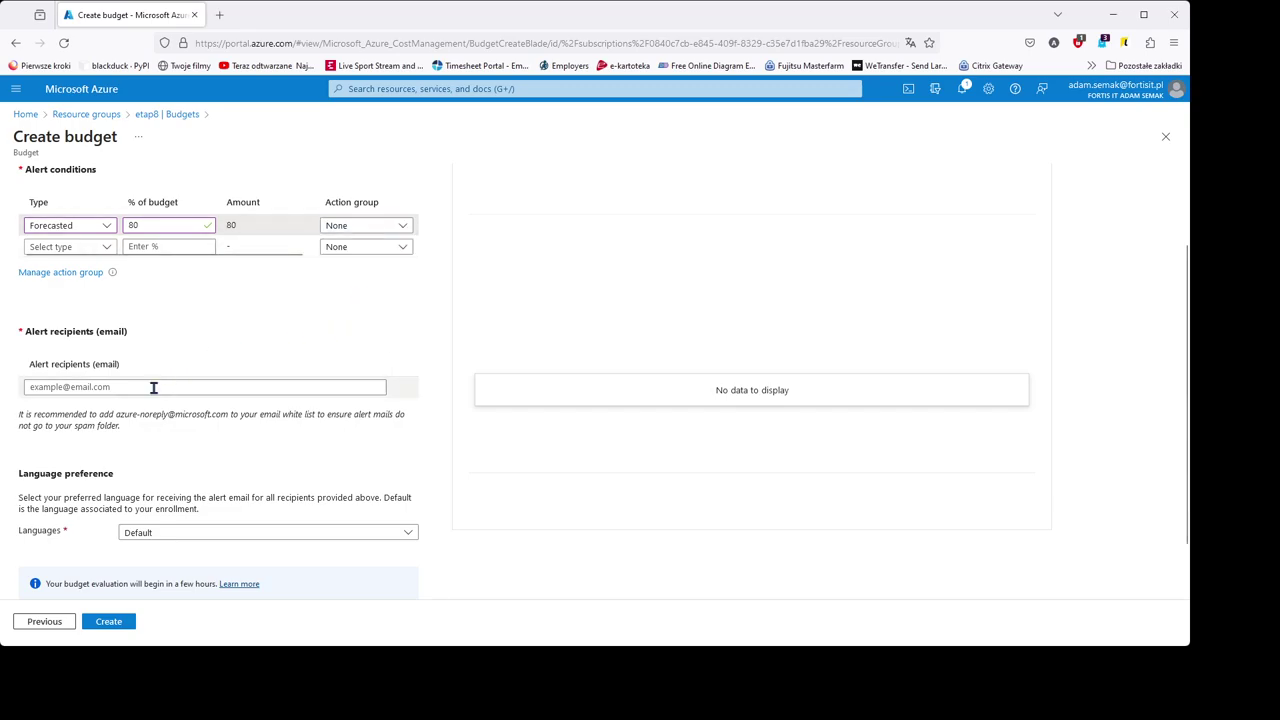
{"action": "left_click", "coordinate": [120, 388]}
Enter the alert recipient's e-mail, choose English (United Kingdom), and create the budget
{"action": "left_click", "coordinate": [120, 388]}
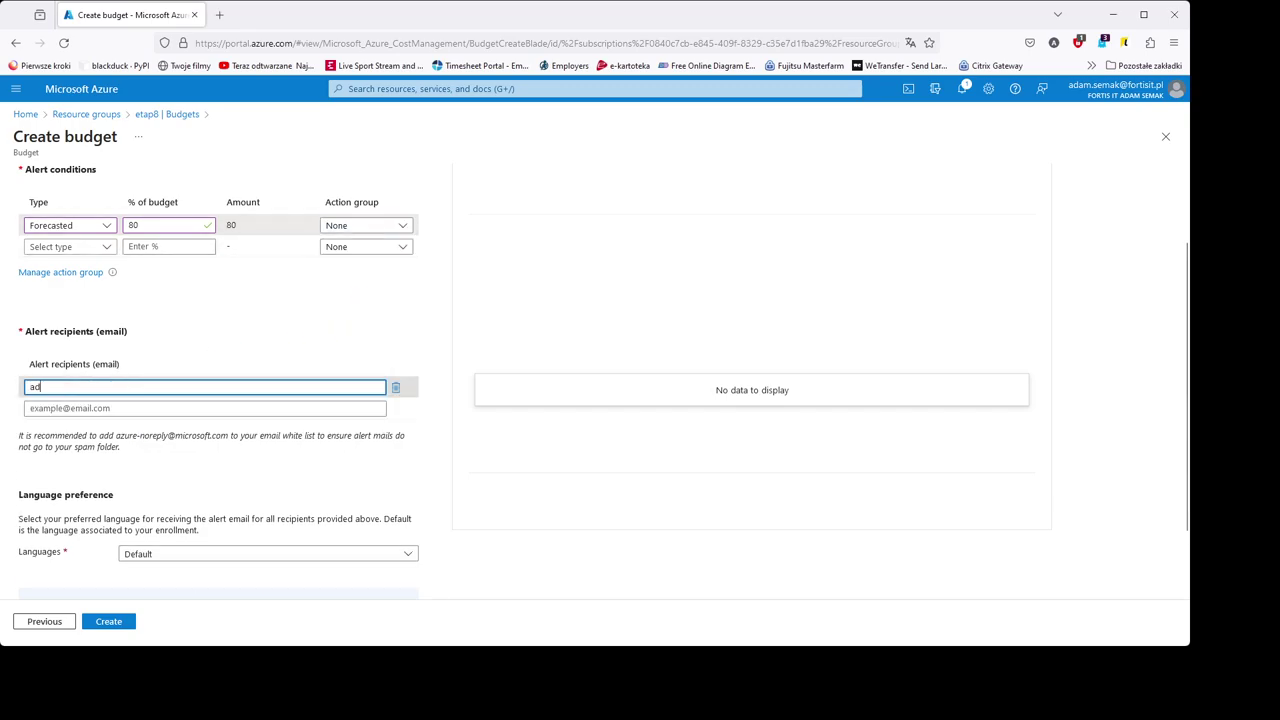
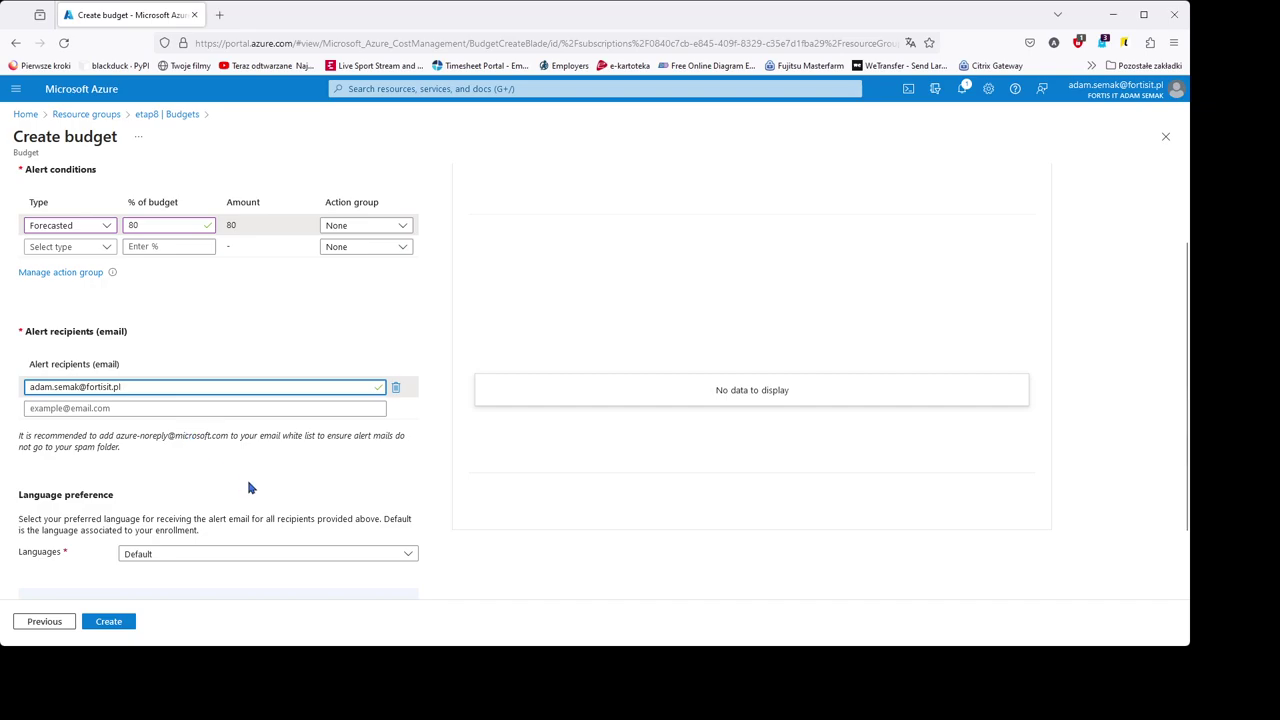
{"action": "scroll", "coordinate": [249, 487], "scroll_direction": "down", "scroll_amount": 2}
{"action": "left_click", "coordinate": [195, 469]}
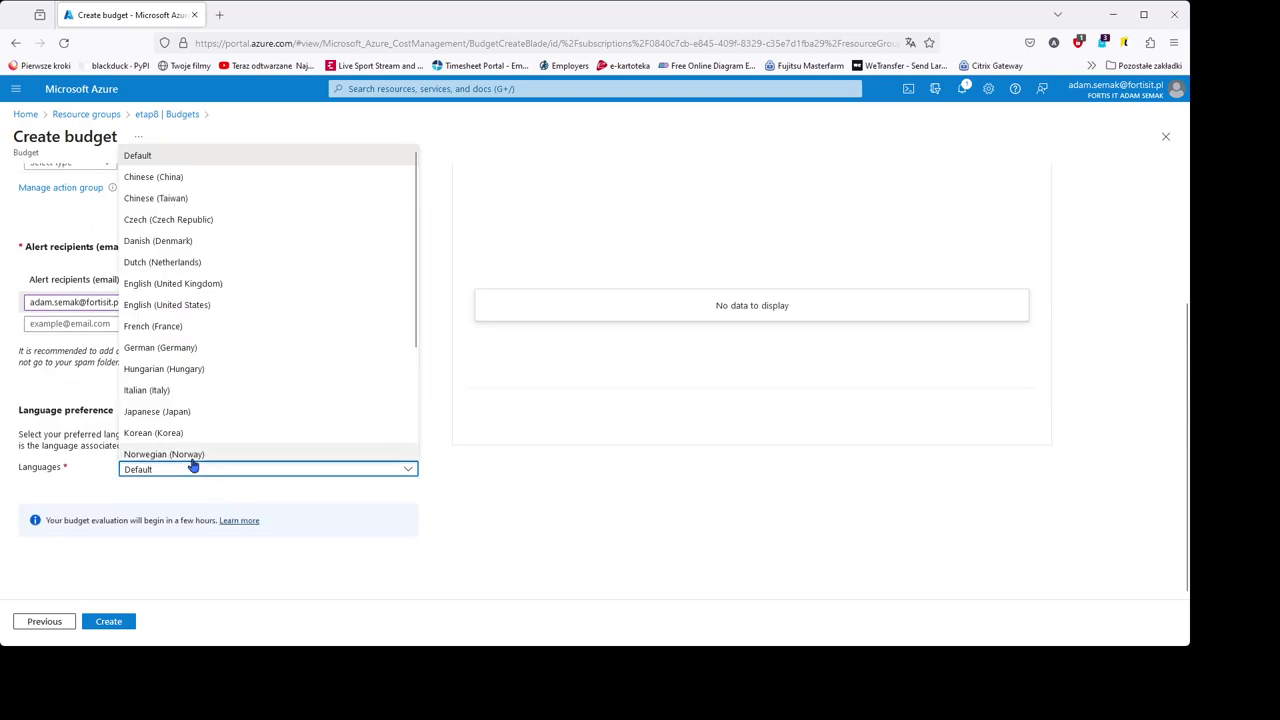
{"action": "left_click", "coordinate": [186, 283]}
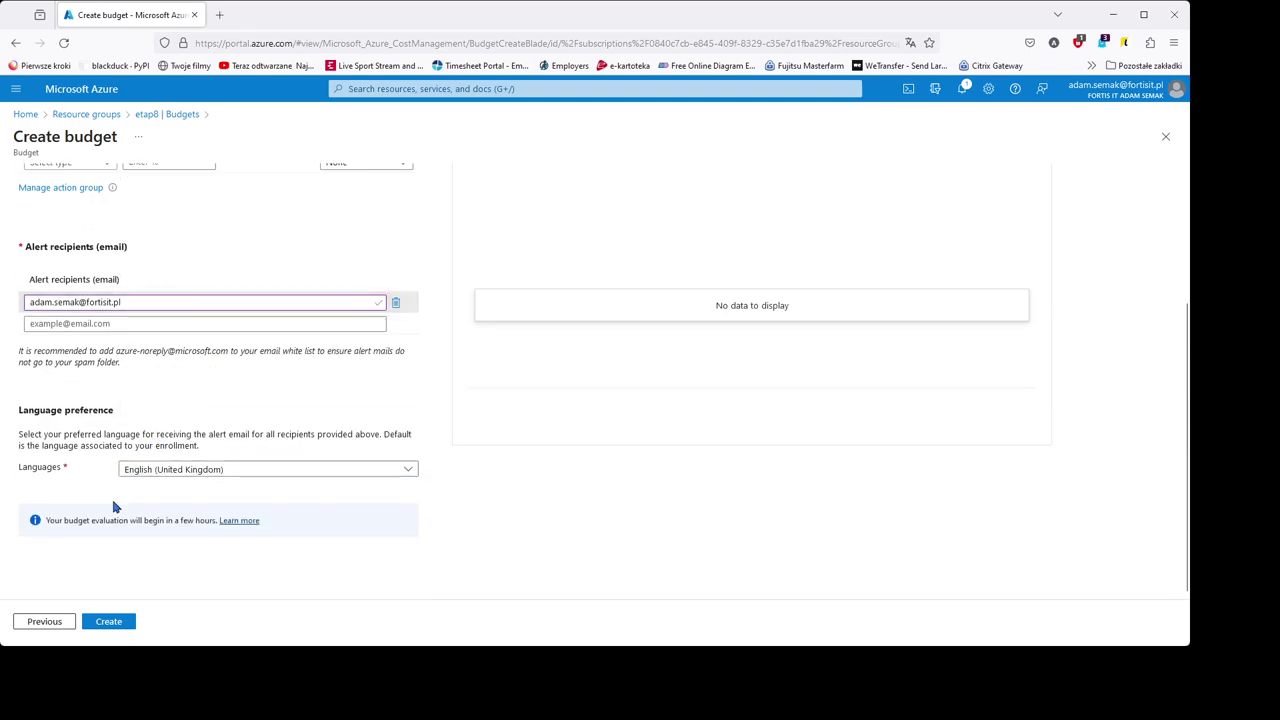
{"action": "left_click", "coordinate": [109, 622]}
{"action": "scroll", "coordinate": [471, 334], "scroll_direction": "up", "scroll_amount": 3}
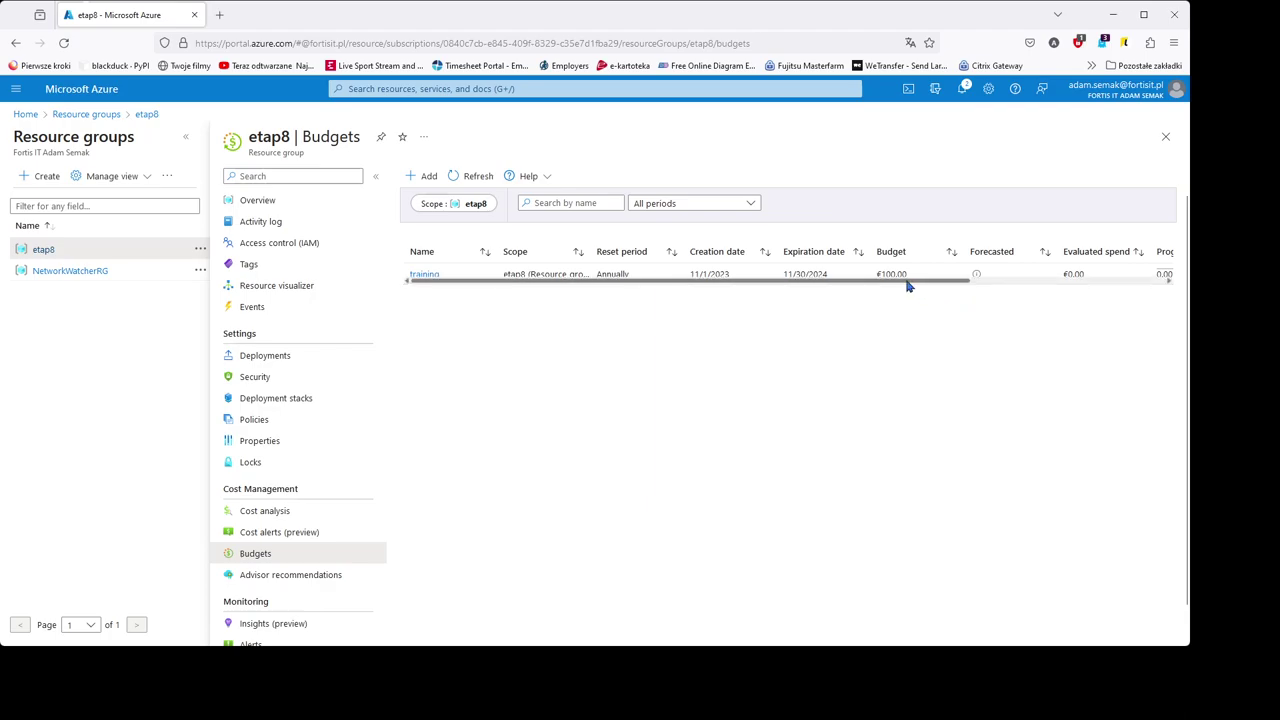
Review the new annual €100.00 training budget row, then return to Resource groups
{"action": "mouse_move", "coordinate": [974, 286]}
{"action": "left_mouse_down"}
{"action": "mouse_move", "coordinate": [1158, 295]}
{"action": "mouse_move", "coordinate": [810, 298]}
{"action": "left_mouse_up"}
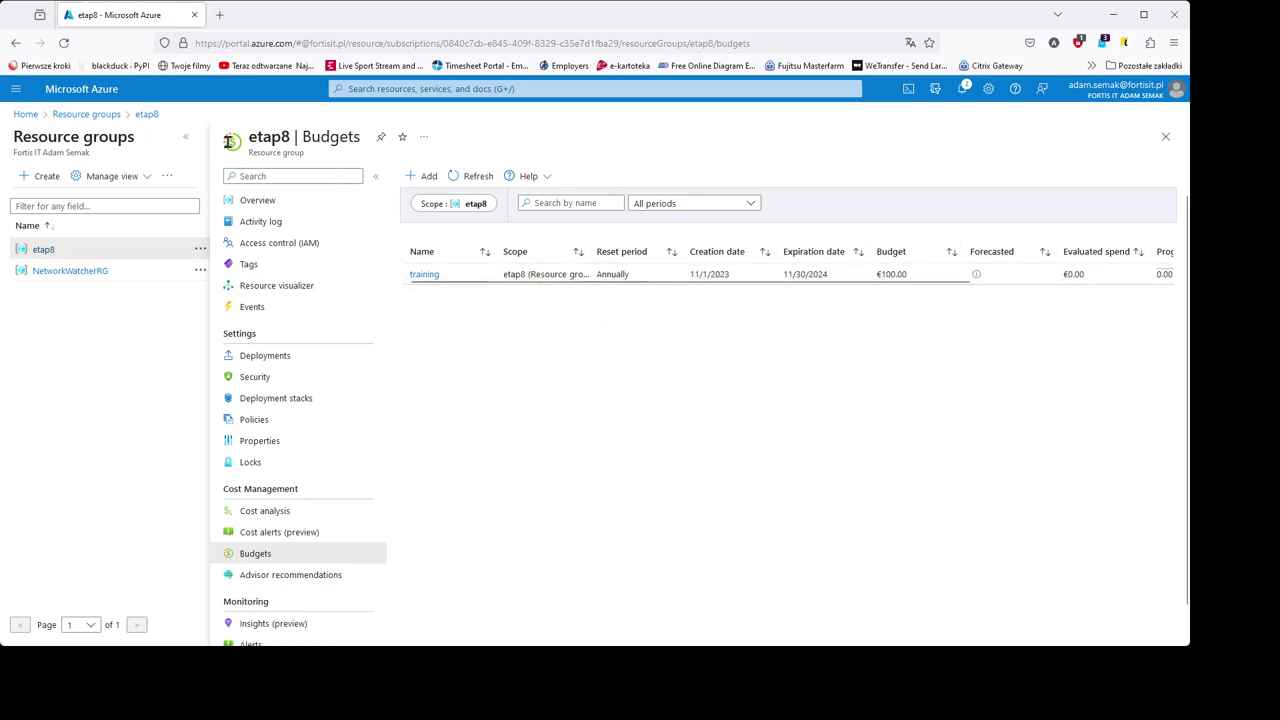
{"action": "left_click", "coordinate": [80, 115]}
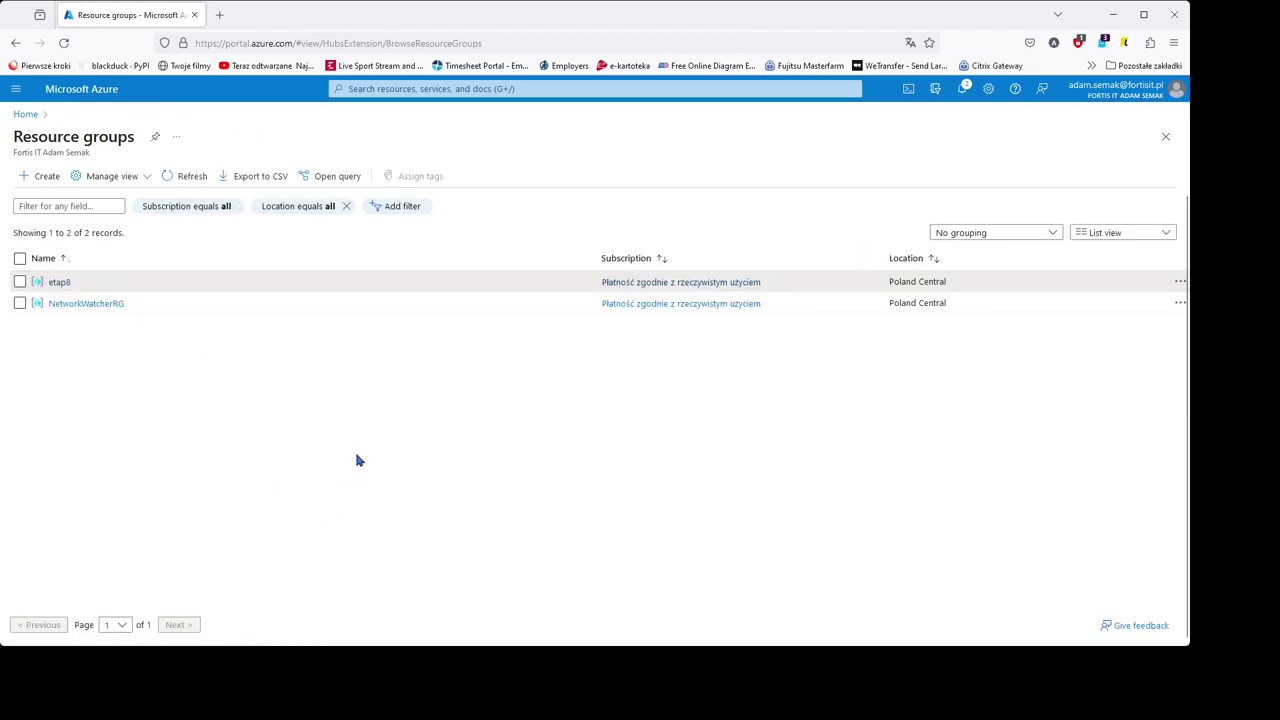
Open etap8 from the Resource groups list to see its training-vnet resource
{"action": "left_click", "coordinate": [55, 282]}
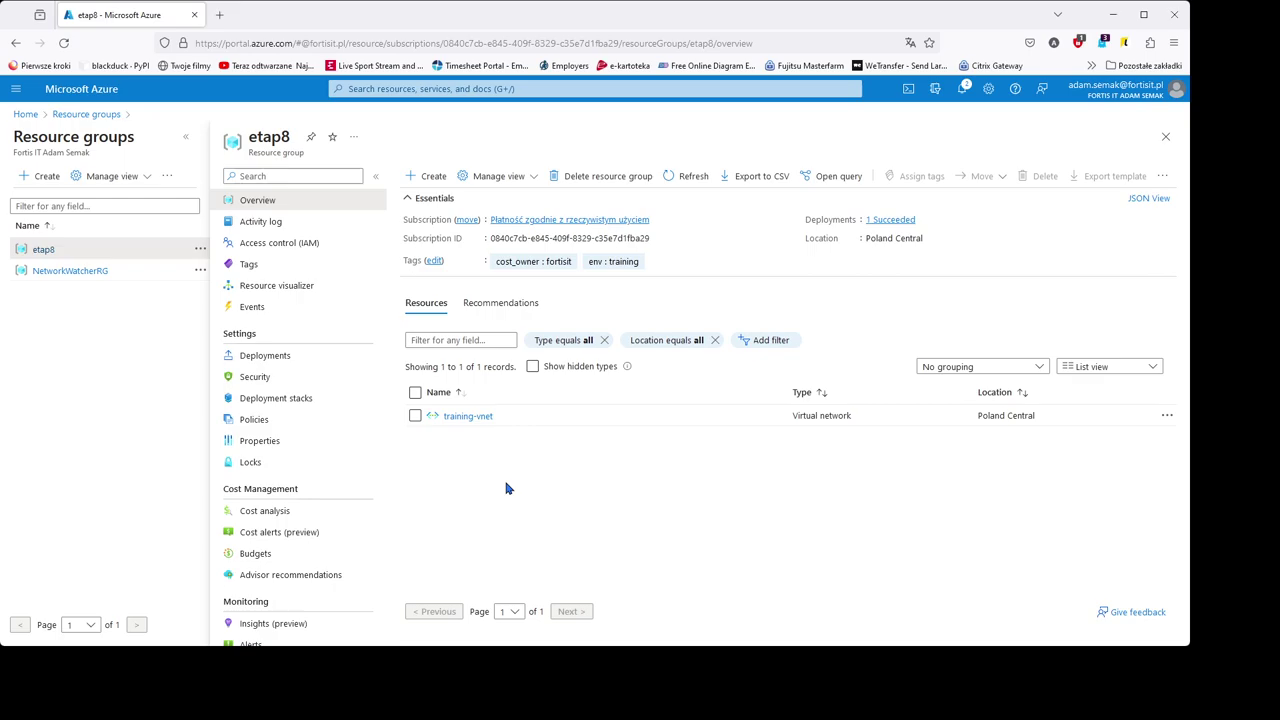
Search the Marketplace for 'aks' and start creating an Azure Kubernetes Service (AKS) cluster in etap8
{"action": "left_click", "coordinate": [430, 176]}
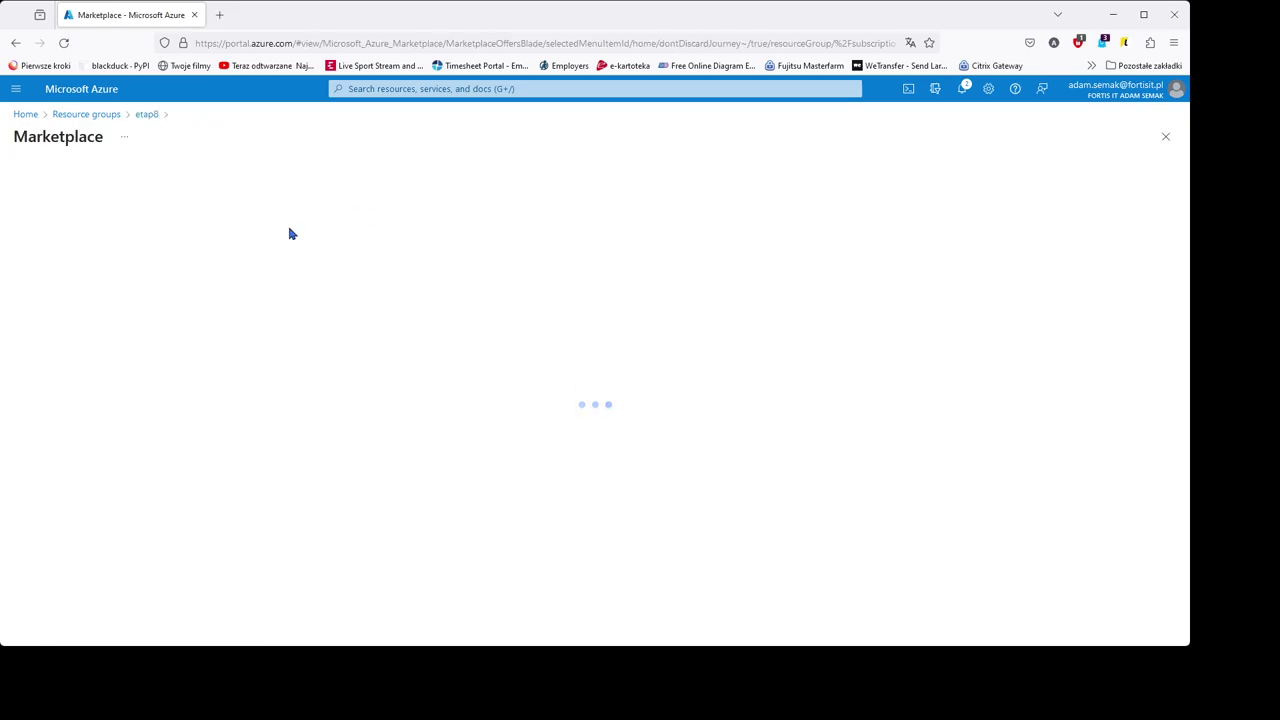
{"action": "left_click", "coordinate": [217, 188]}
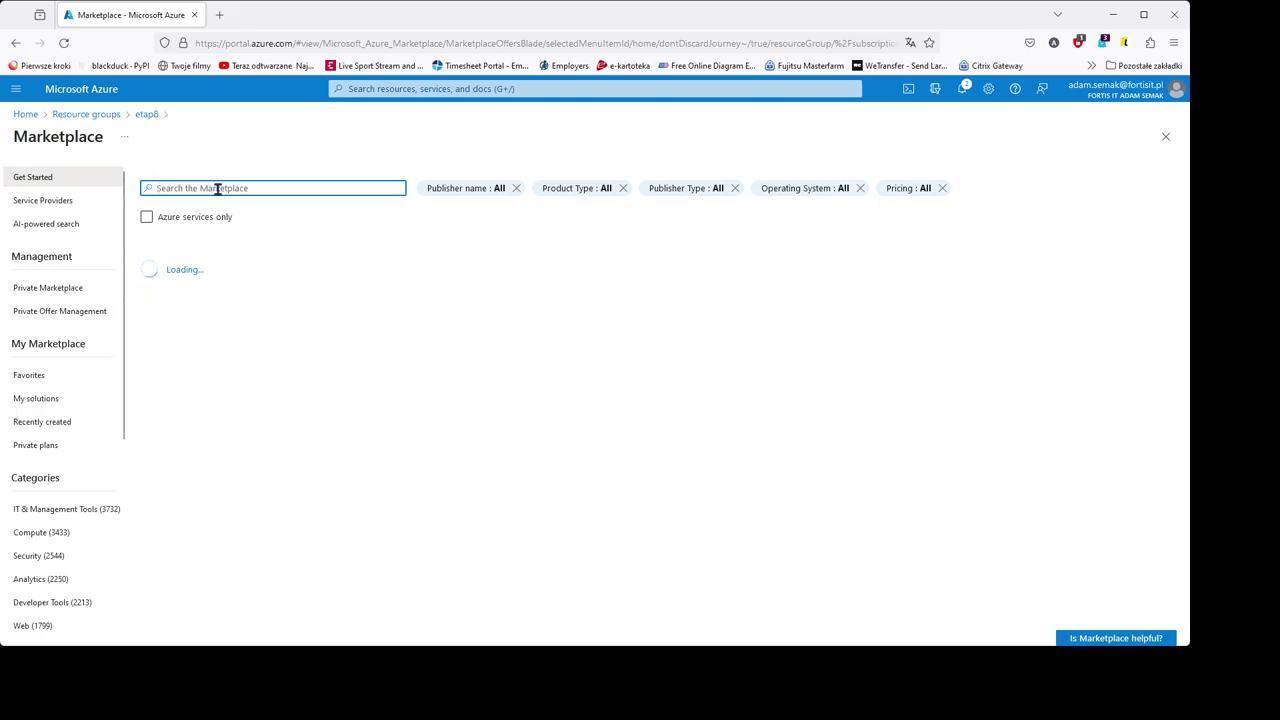
{"action": "type", "text": "aks"}
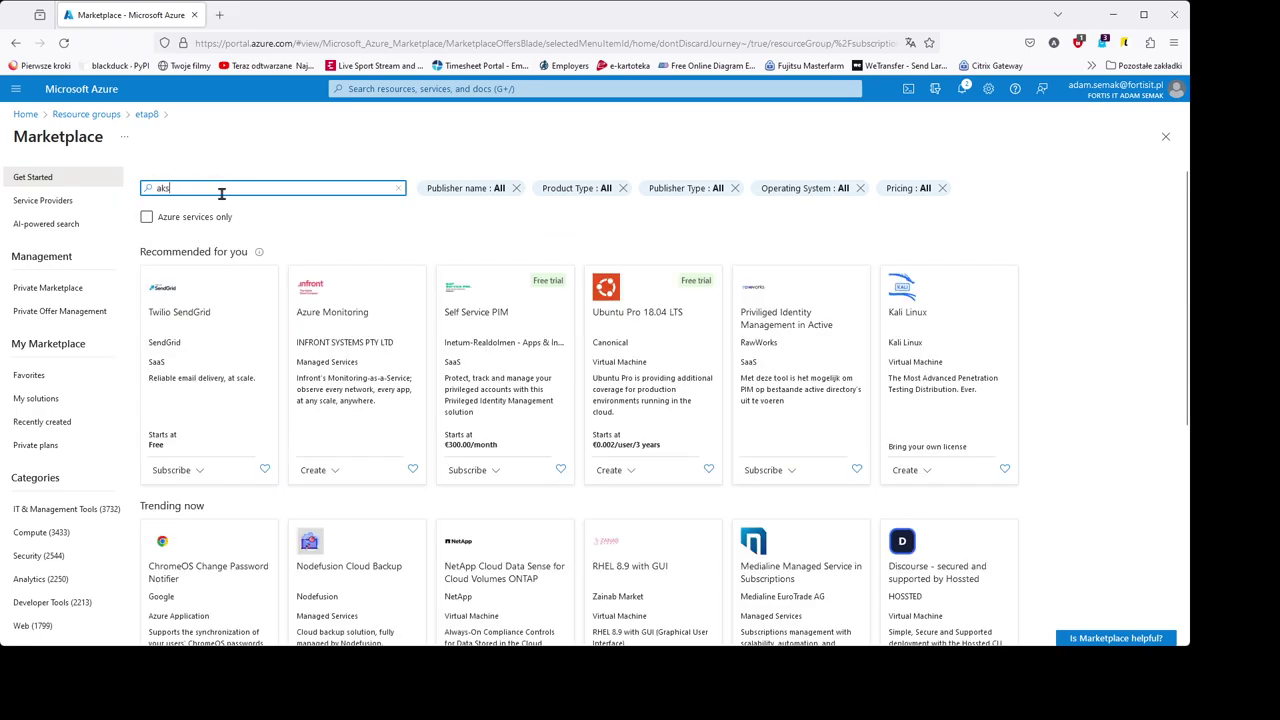
{"action": "left_click", "coordinate": [205, 217]}
{"action": "left_click", "coordinate": [205, 217]}
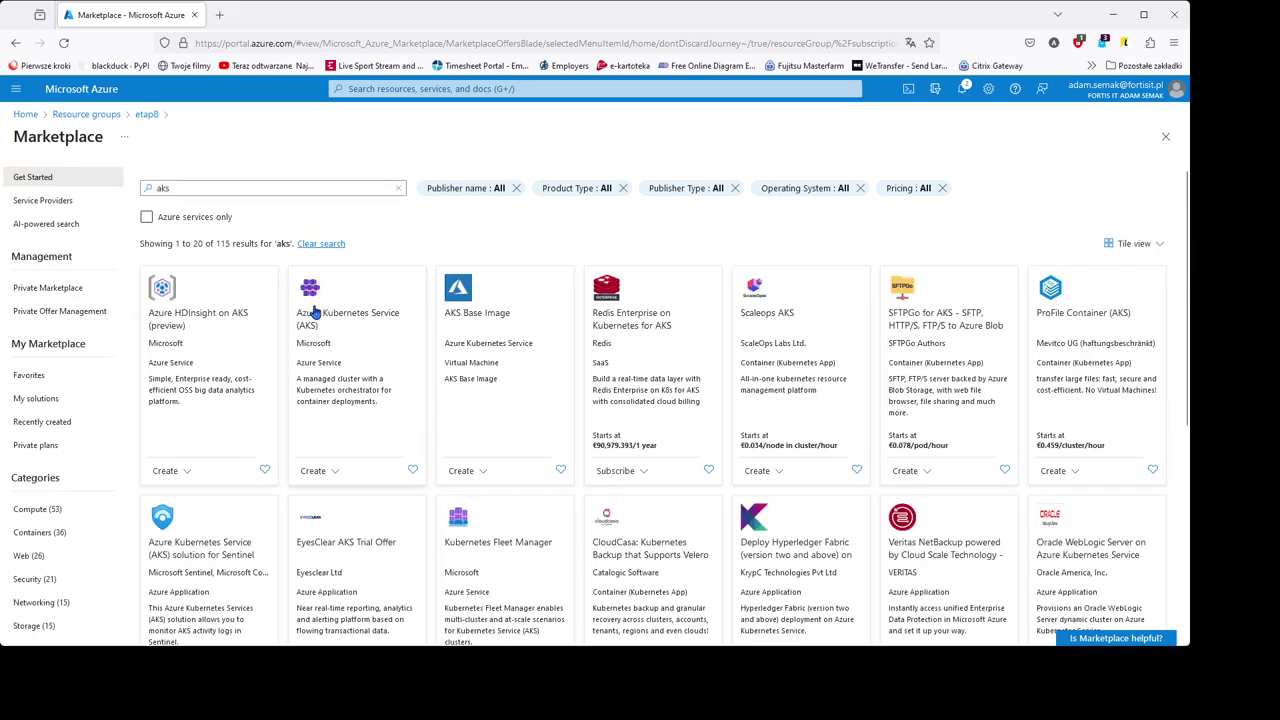
{"action": "left_click", "coordinate": [313, 305]}
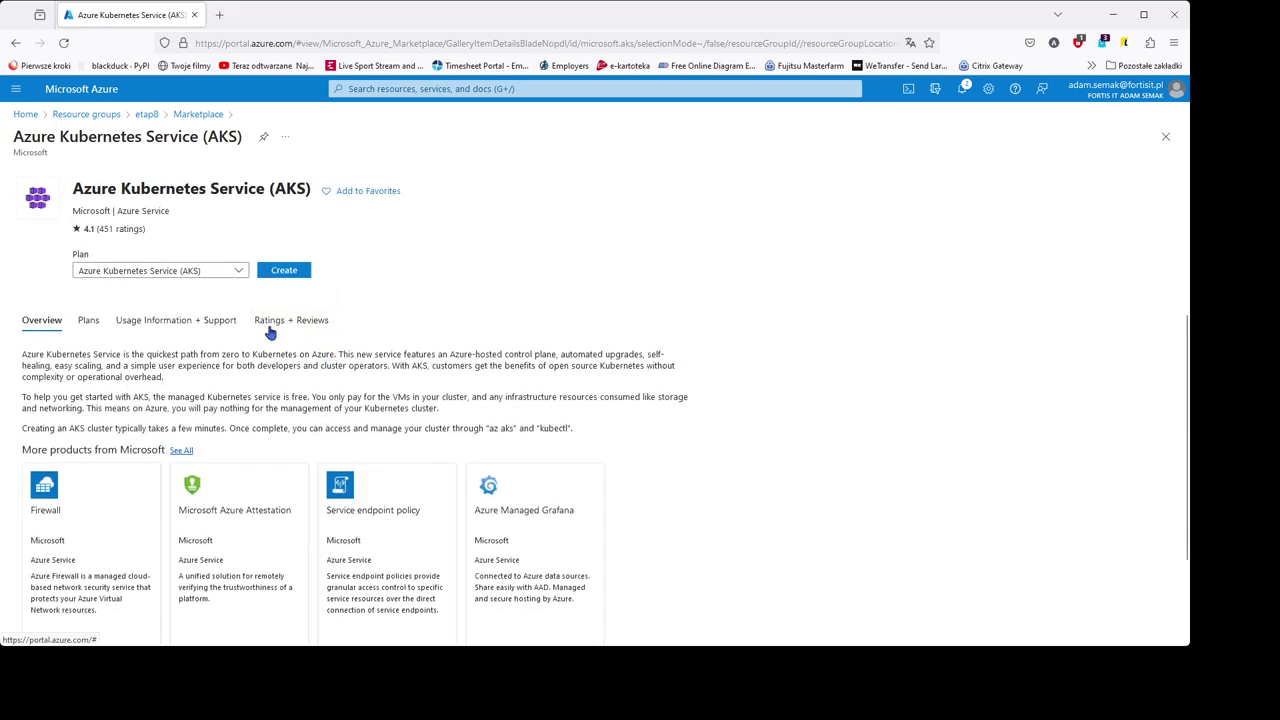
{"action": "scroll", "coordinate": [242, 425], "scroll_direction": "down", "scroll_amount": 1}
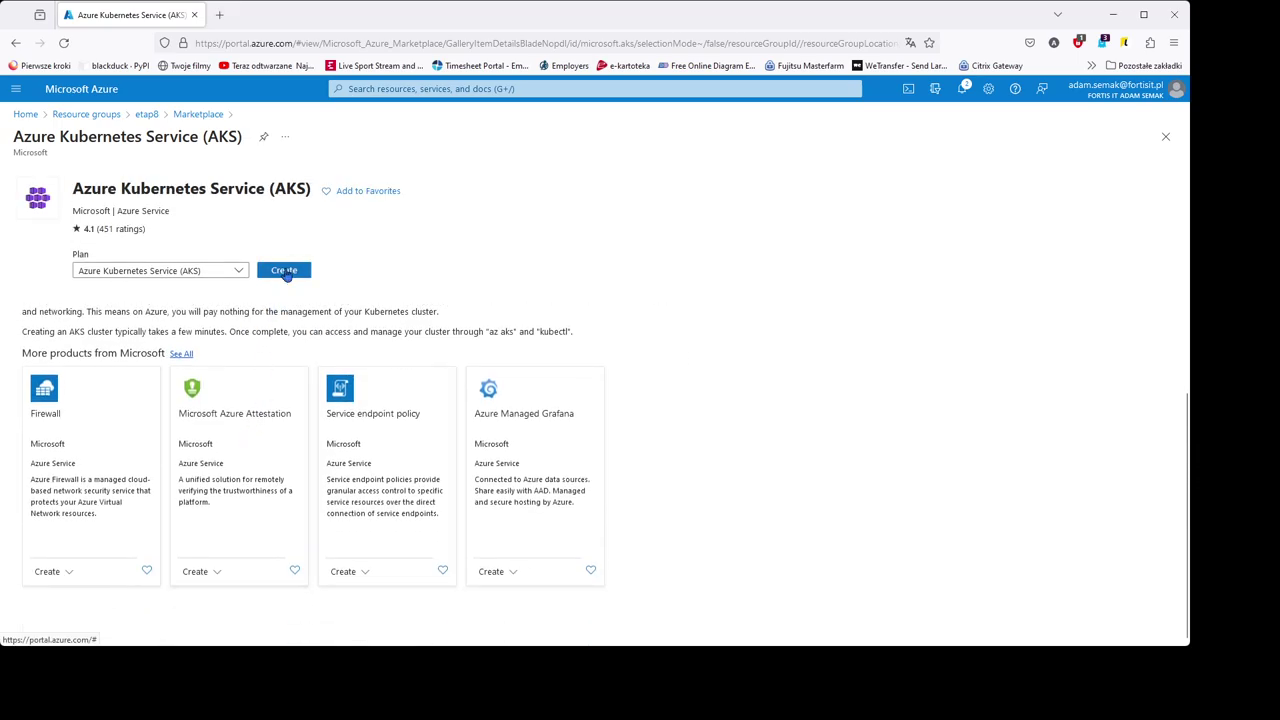
{"action": "left_click", "coordinate": [222, 274]}
{"action": "left_click", "coordinate": [222, 274]}
Start a new AKS cluster using the Dev/Test preset configuration
{"action": "left_click", "coordinate": [262, 272]}
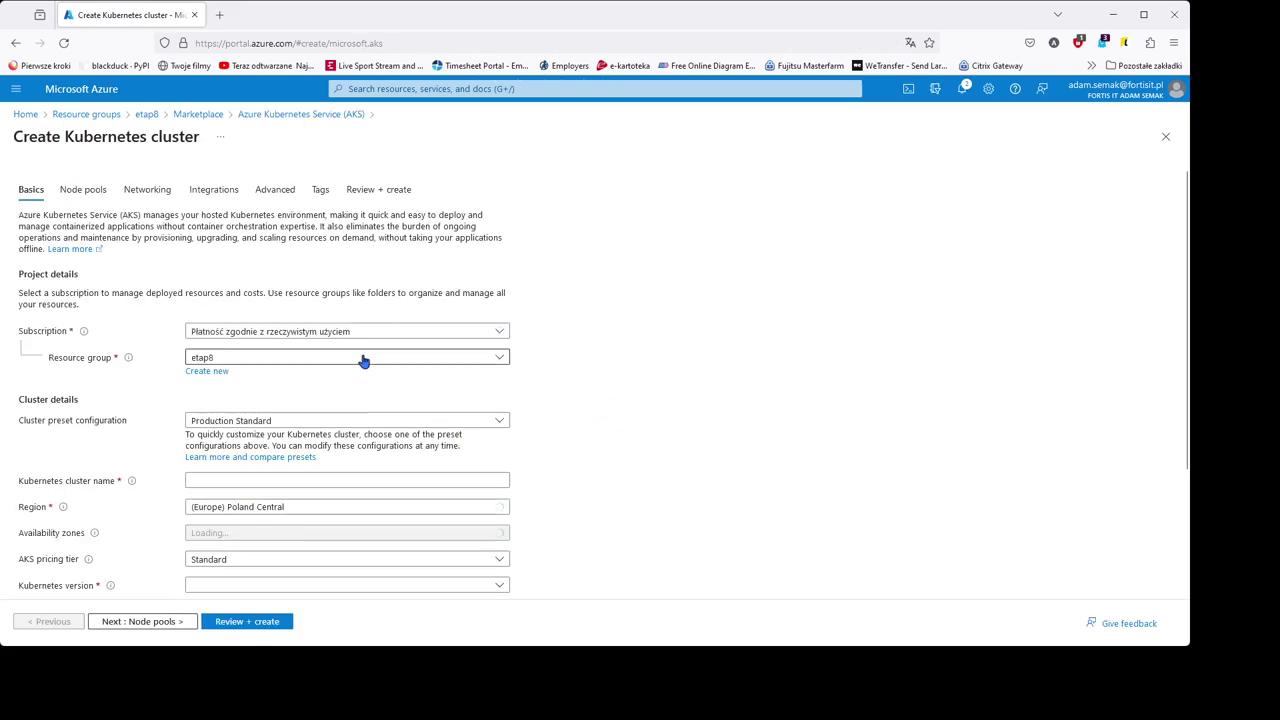
{"action": "scroll", "coordinate": [364, 355], "scroll_direction": "down", "scroll_amount": 1}
{"action": "scroll", "coordinate": [366, 348], "scroll_direction": "up", "scroll_amount": 1}
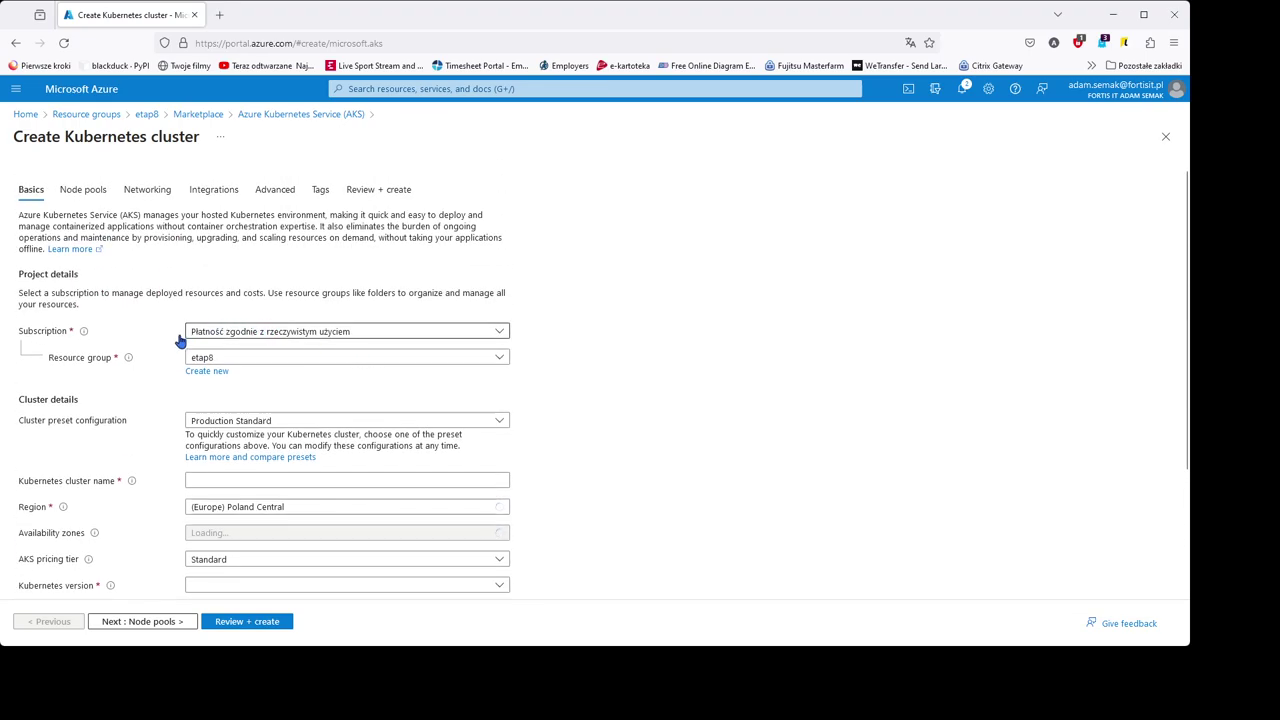
{"action": "scroll", "coordinate": [229, 405], "scroll_direction": "down", "scroll_amount": 3}
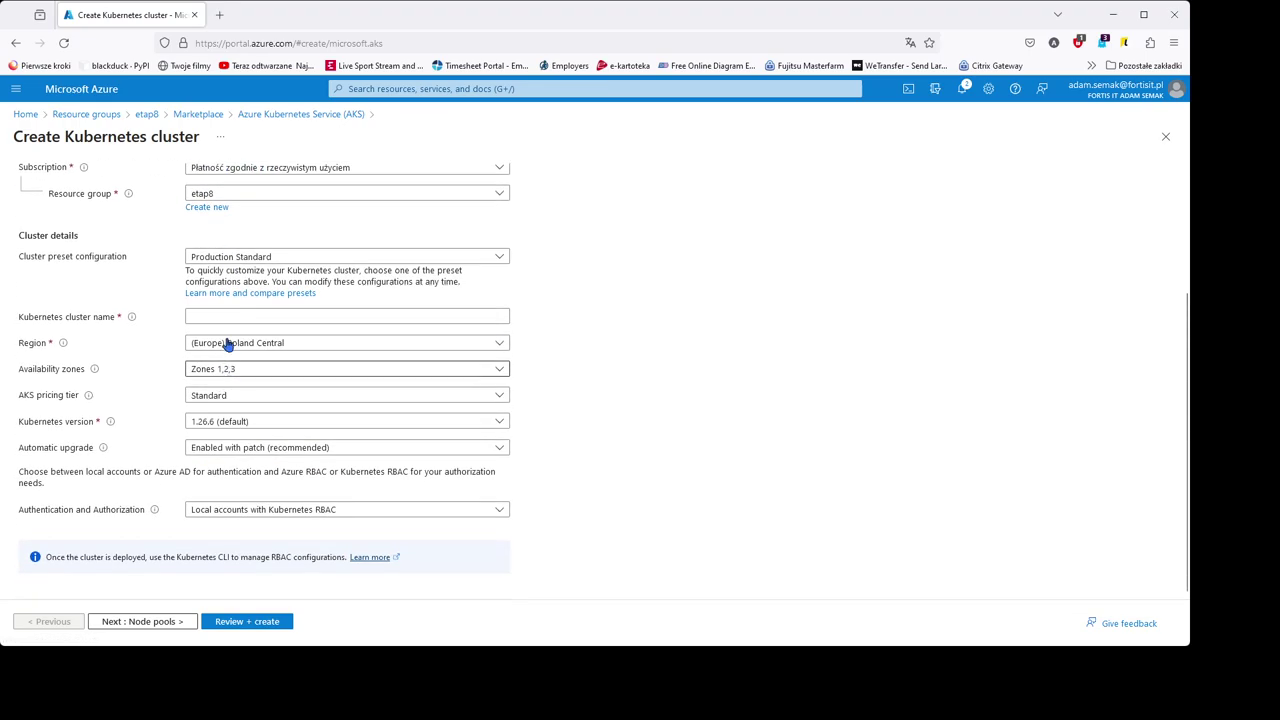
{"action": "left_click", "coordinate": [232, 257]}
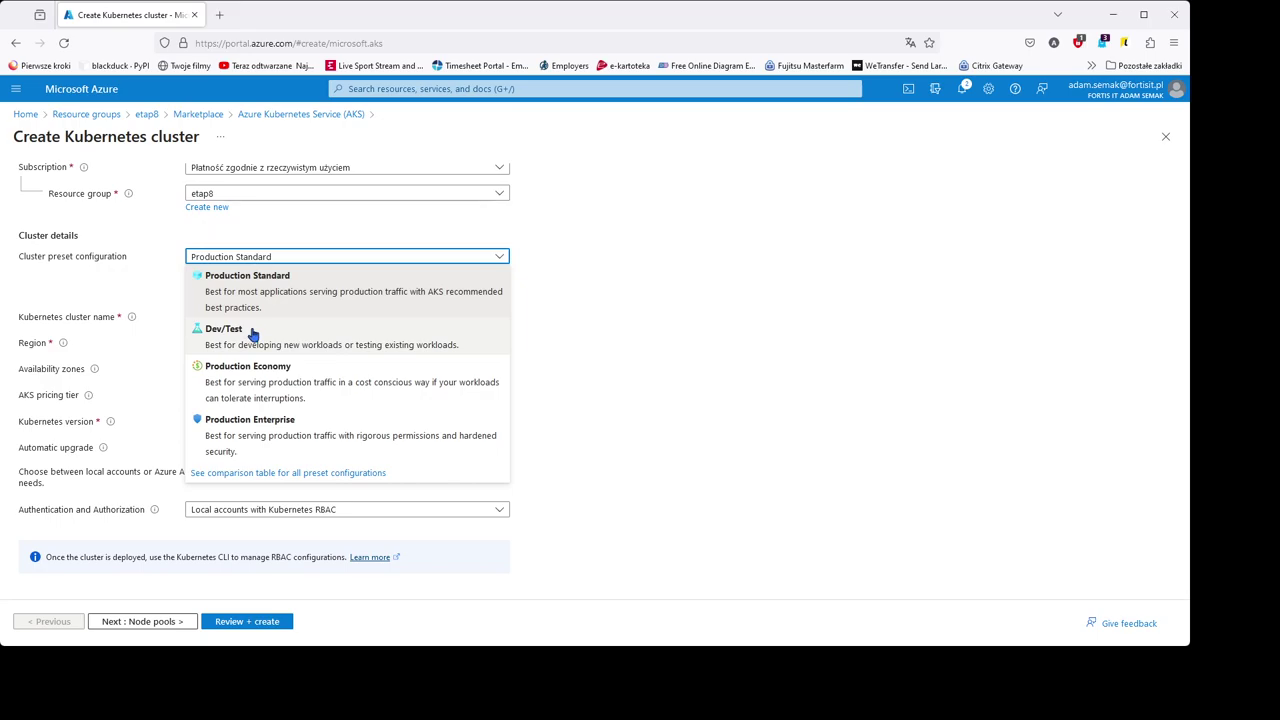
{"action": "left_click", "coordinate": [252, 334]}
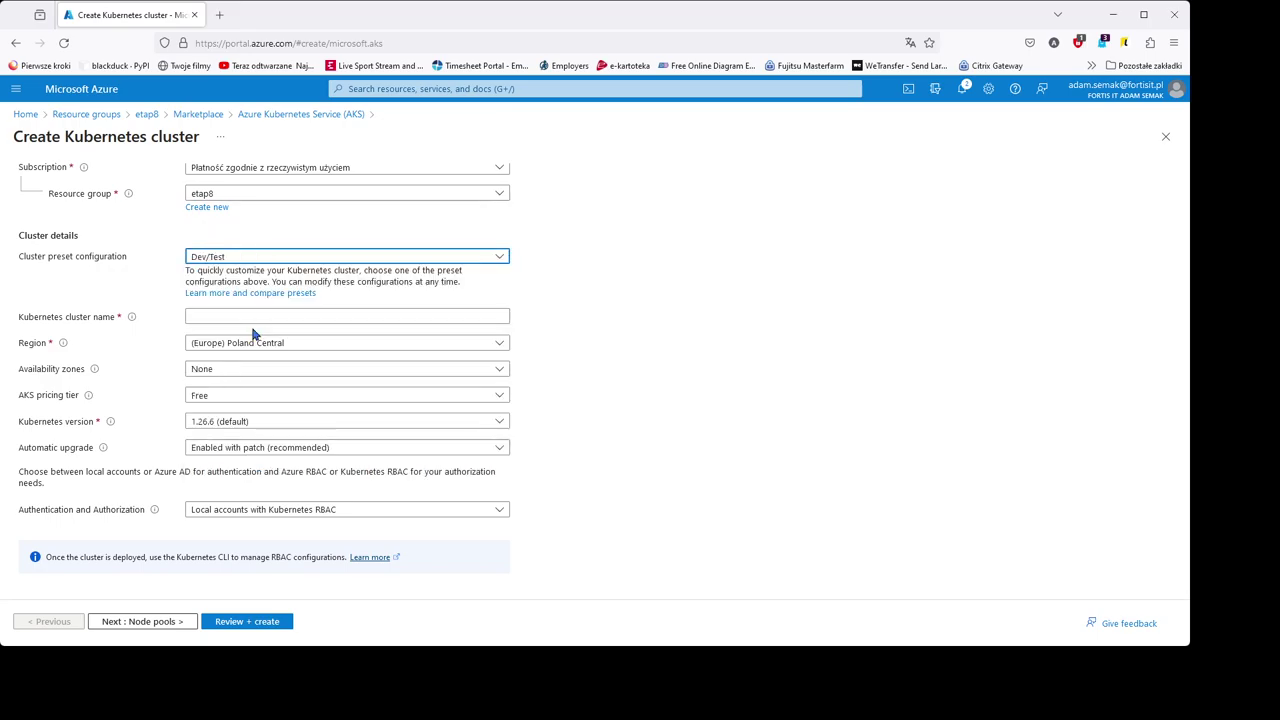
Name the cluster trainig-aks, with no availability zones and the Free pricing tier
{"action": "left_click", "coordinate": [207, 315]}
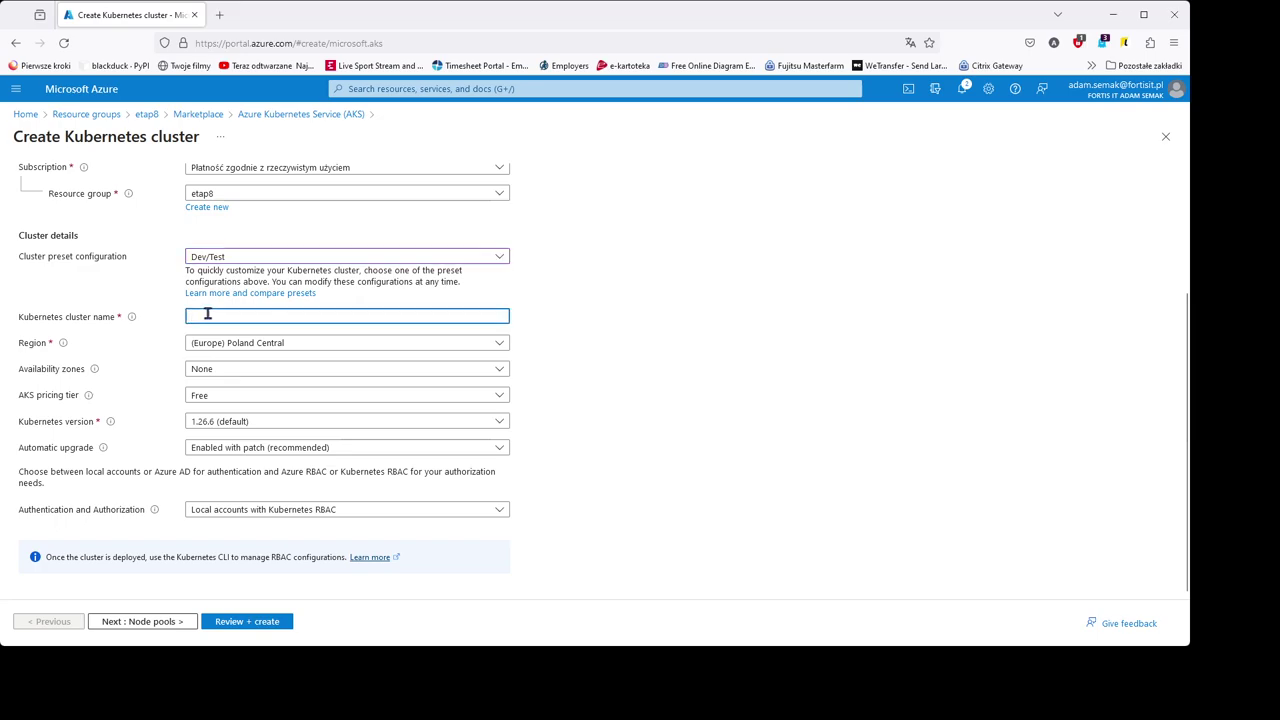
{"action": "type", "text": "trai"}
{"action": "key", "text": "BackSpace"}
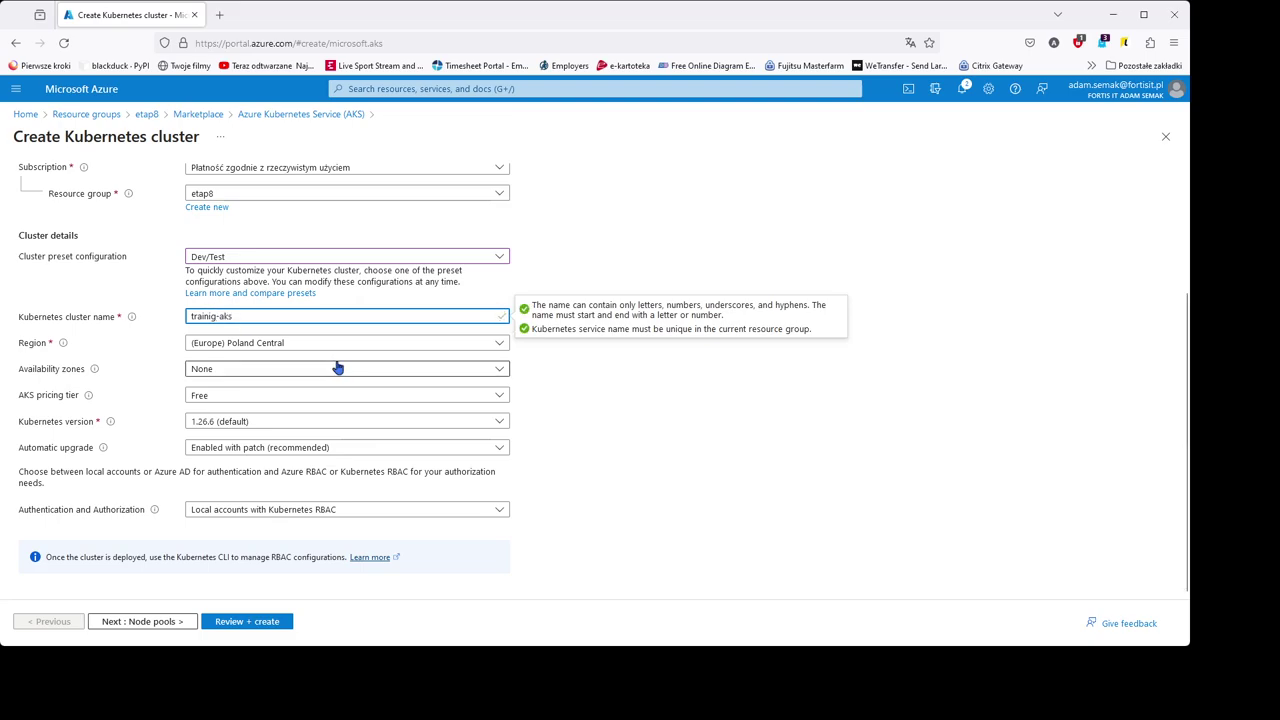
{"action": "left_click", "coordinate": [768, 412]}
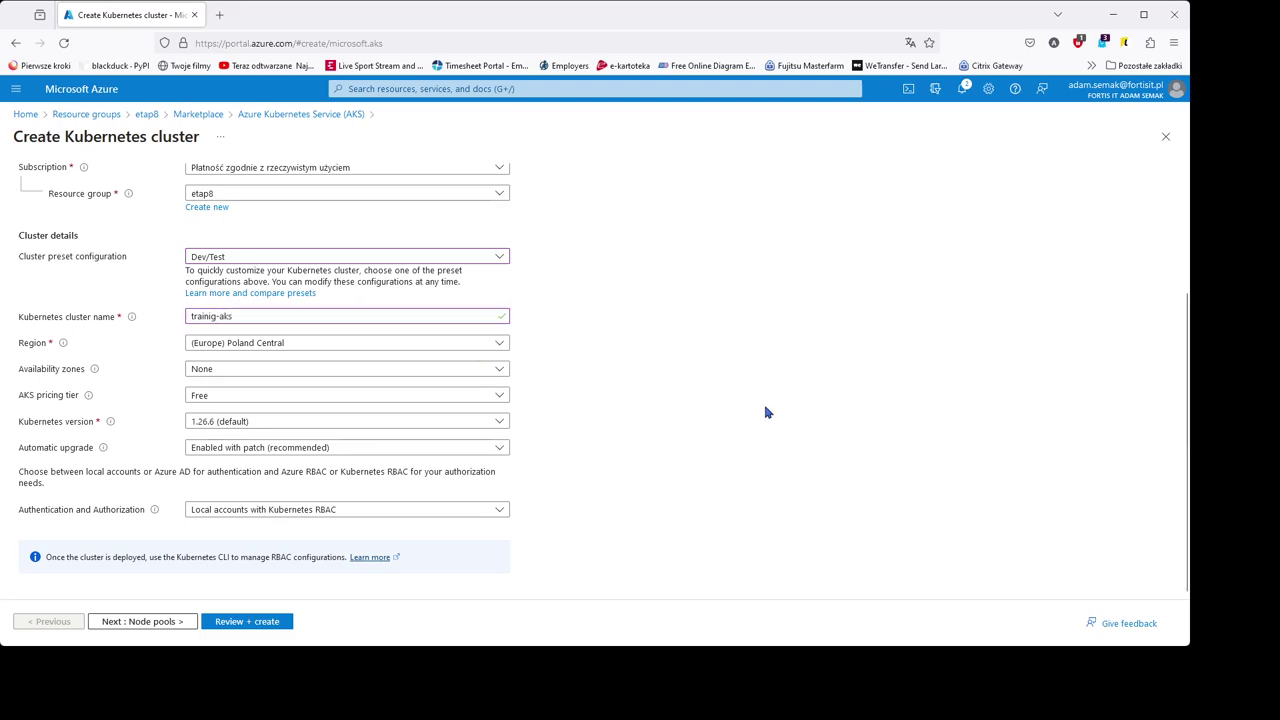
{"action": "left_click", "coordinate": [216, 372]}
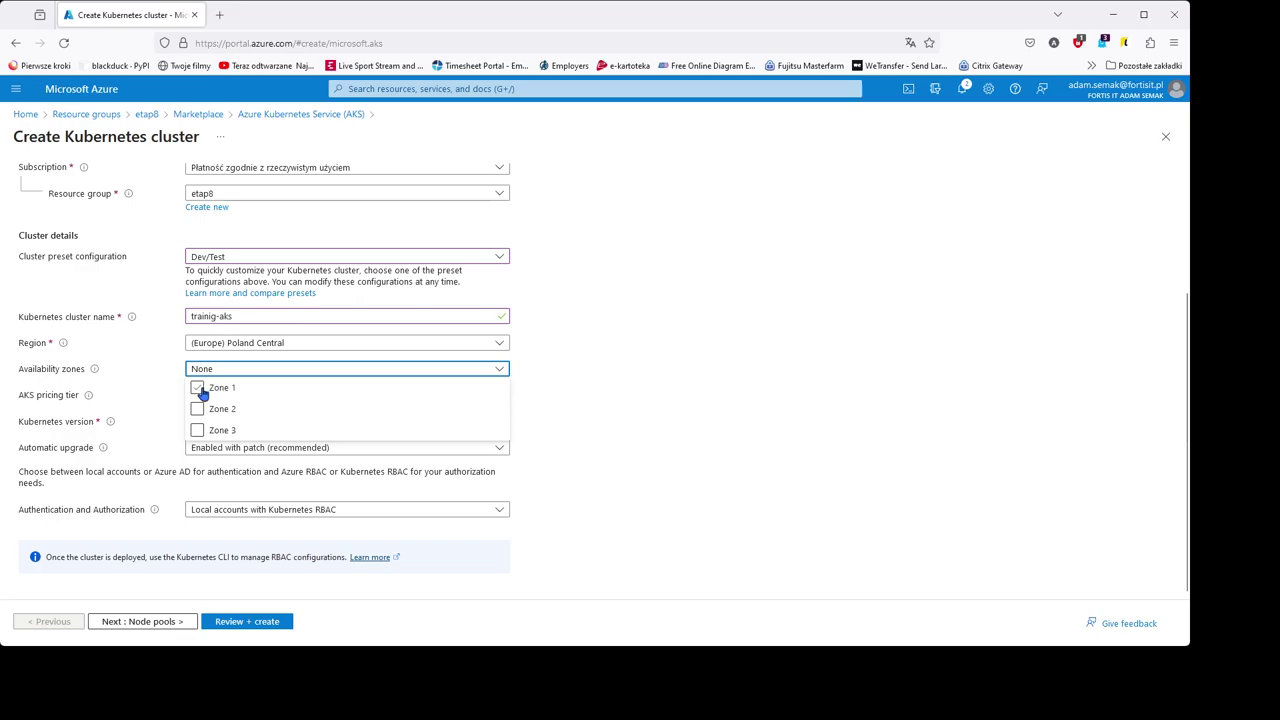
{"action": "left_click", "coordinate": [637, 393]}
{"action": "mouse_move", "coordinate": [95, 369]}
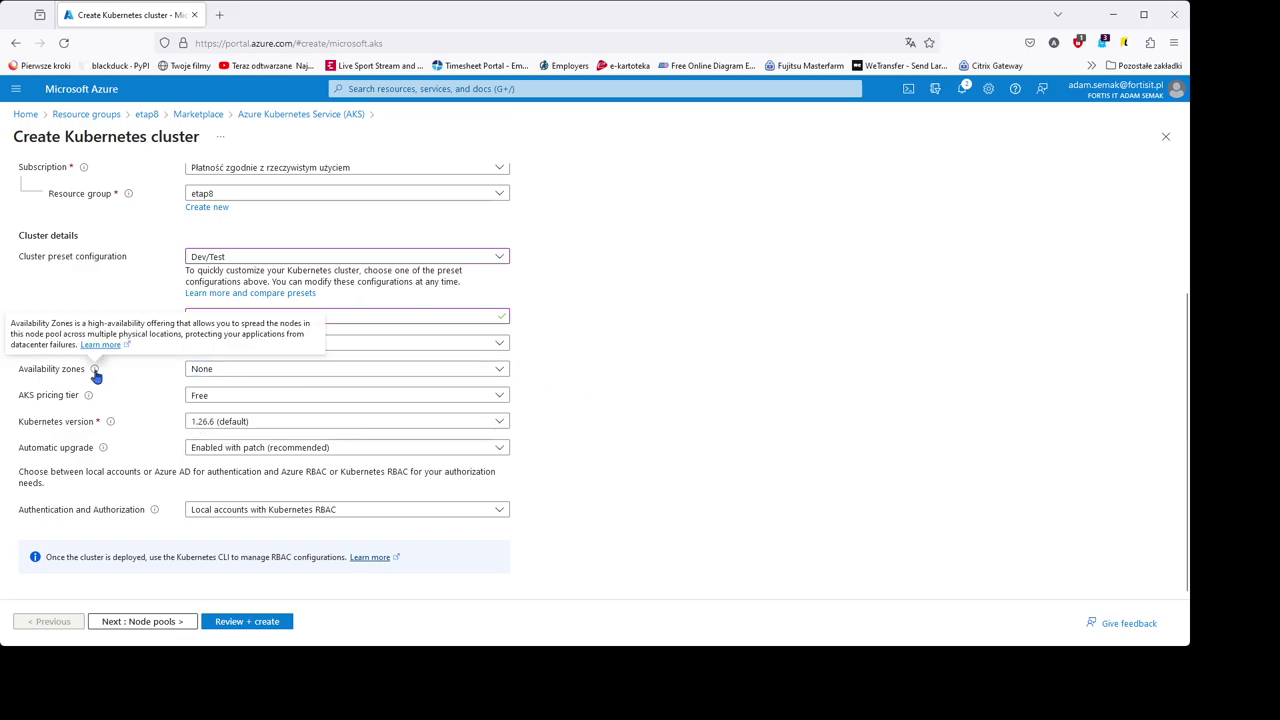
{"action": "left_click", "coordinate": [233, 400]}
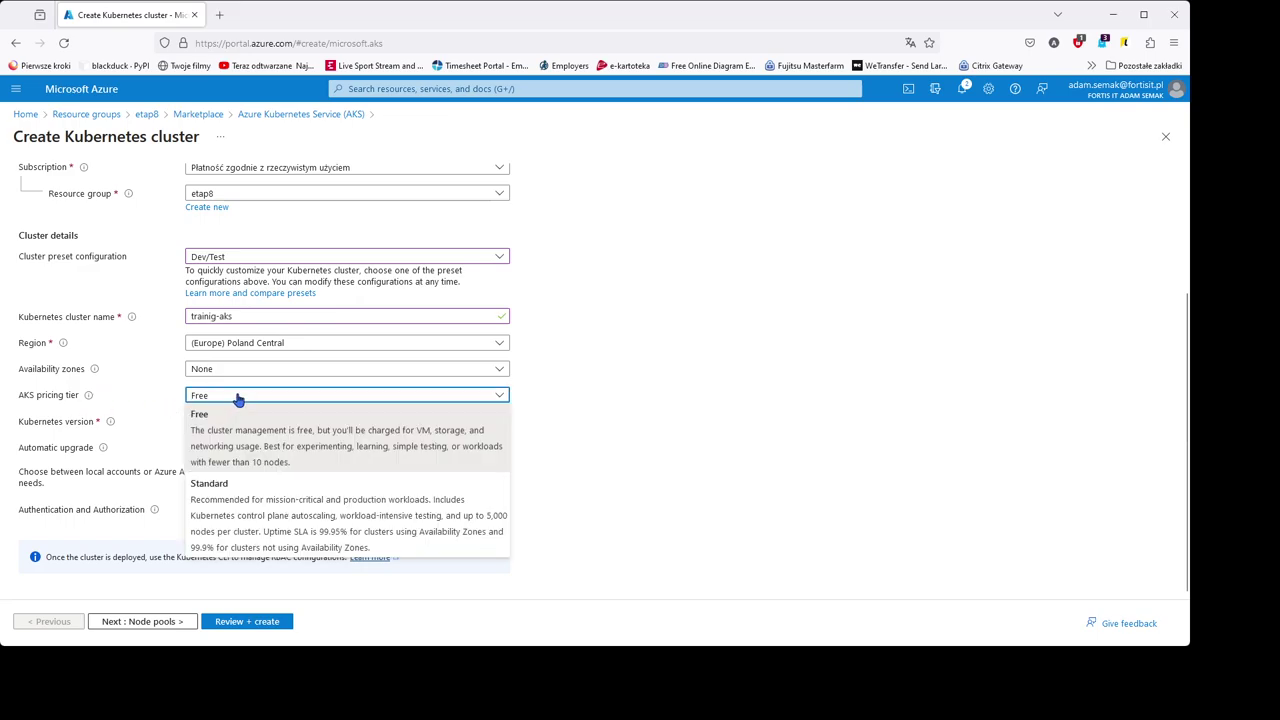
{"action": "left_click", "coordinate": [238, 399]}
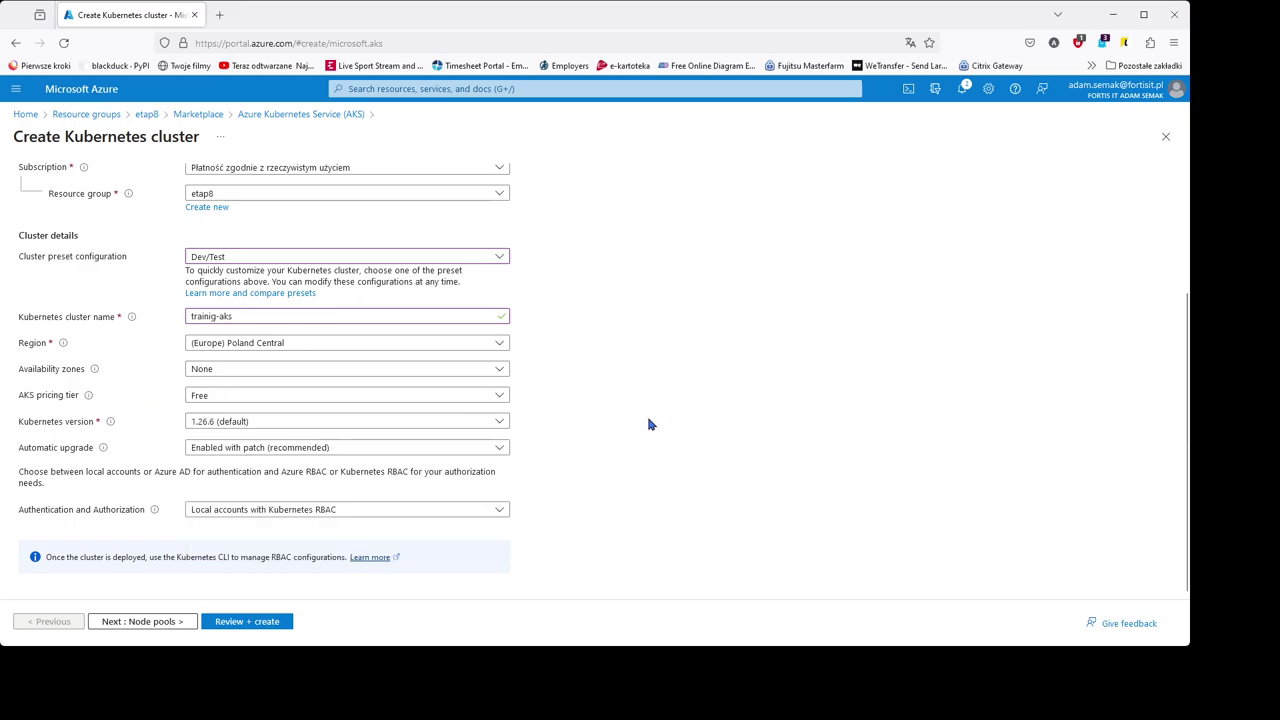
Set the Kubernetes version to 1.27.3
{"action": "left_click", "coordinate": [268, 422]}
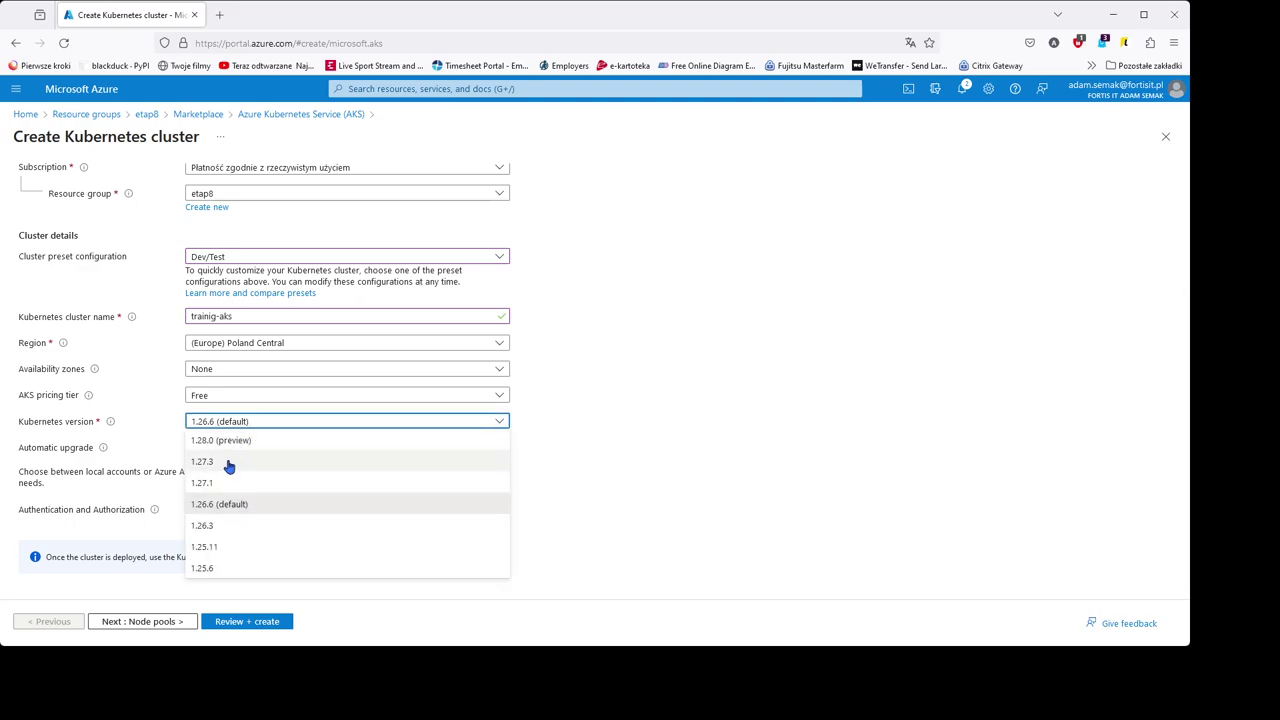
{"action": "key", "text": "Escape"}
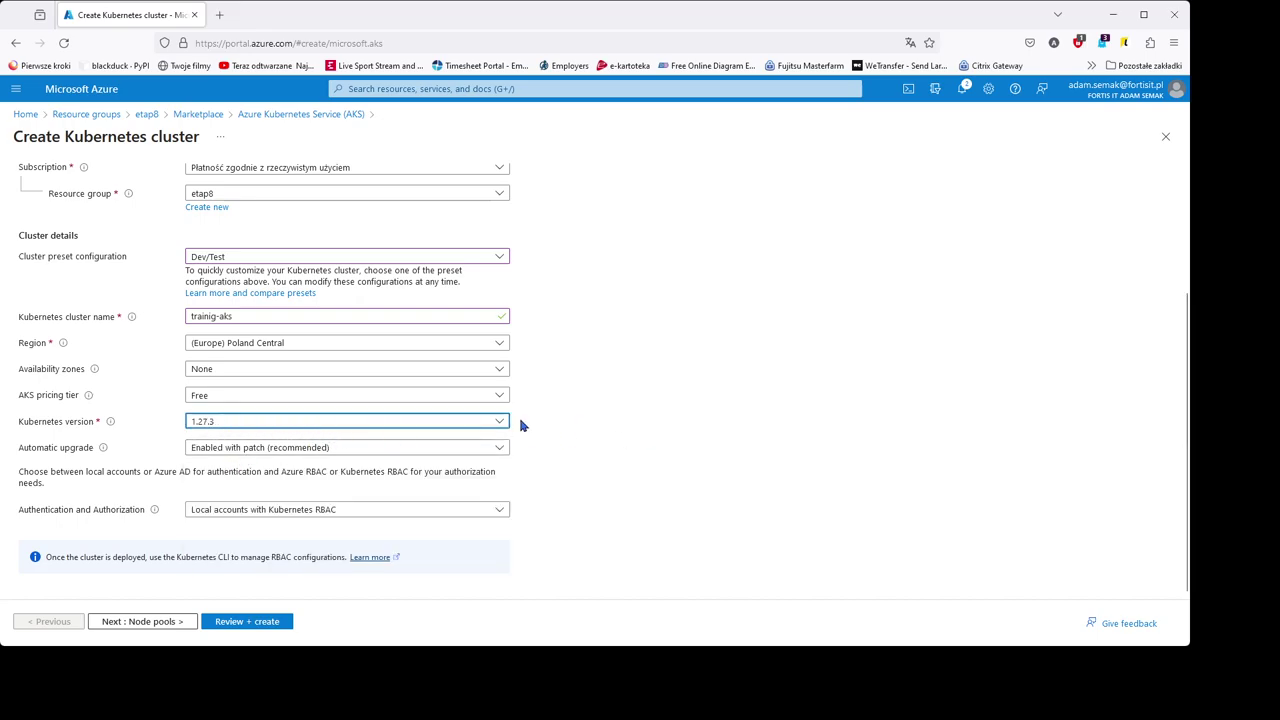
{"action": "left_click", "coordinate": [372, 425]}
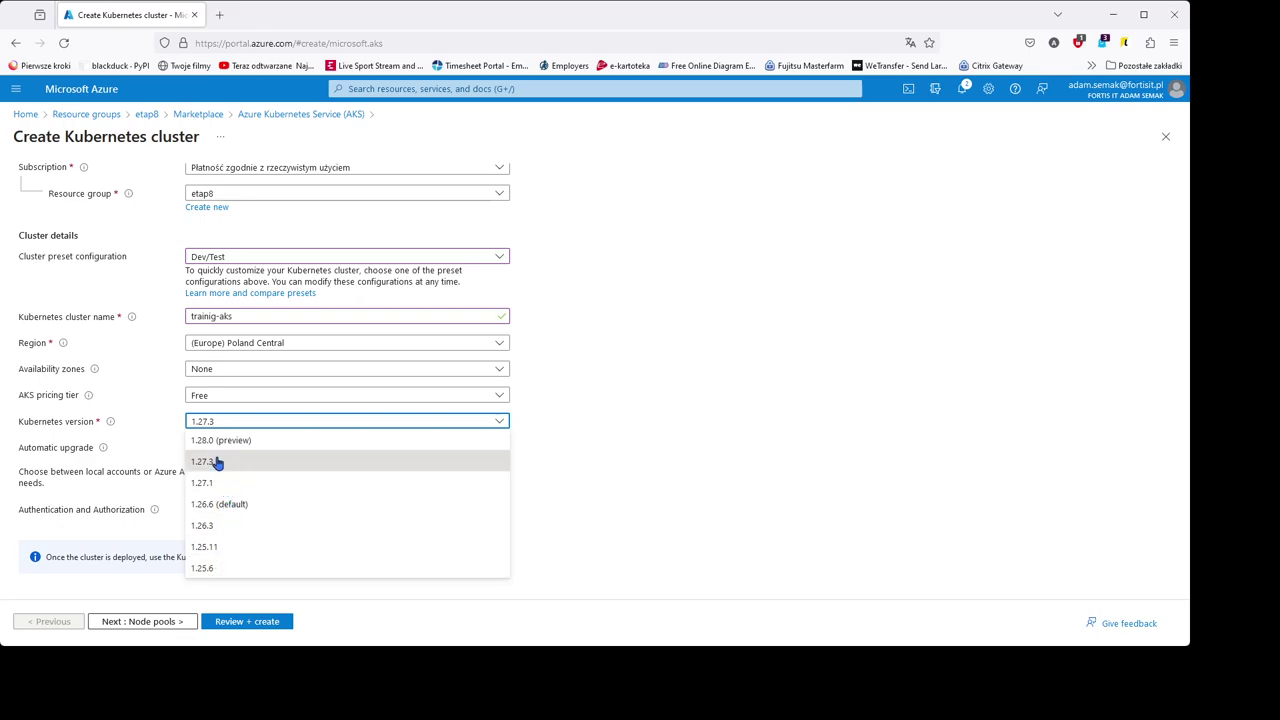
{"action": "left_click", "coordinate": [555, 438]}
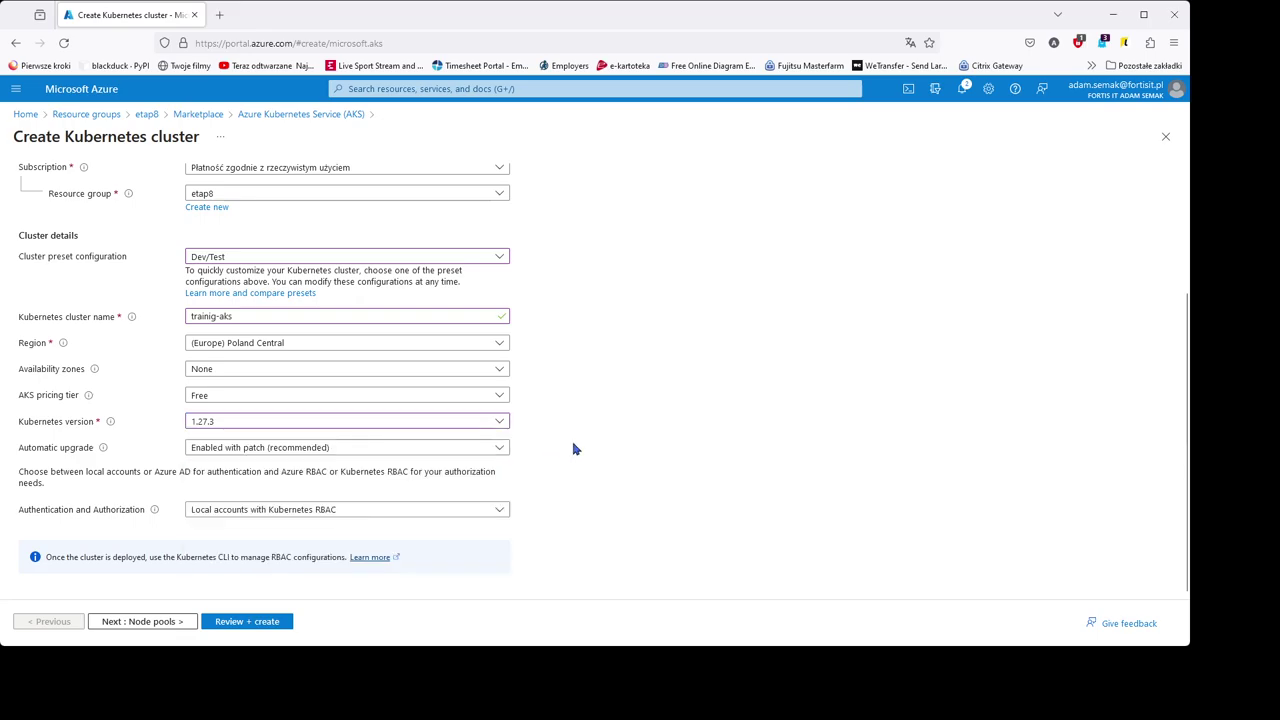
Set automatic upgrade to Disabled and keep local accounts with Kubernetes RBAC, then go to Node pools
{"action": "left_click", "coordinate": [255, 450]}
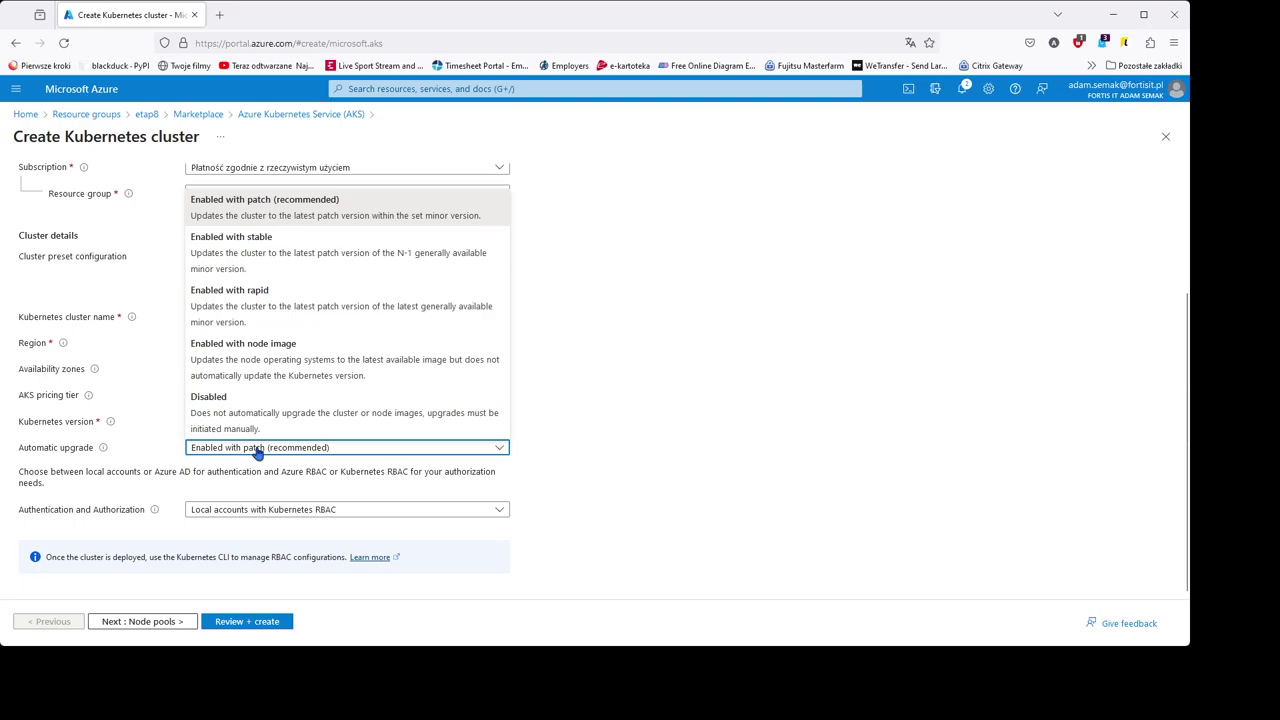
{"action": "mouse_move", "coordinate": [103, 448]}
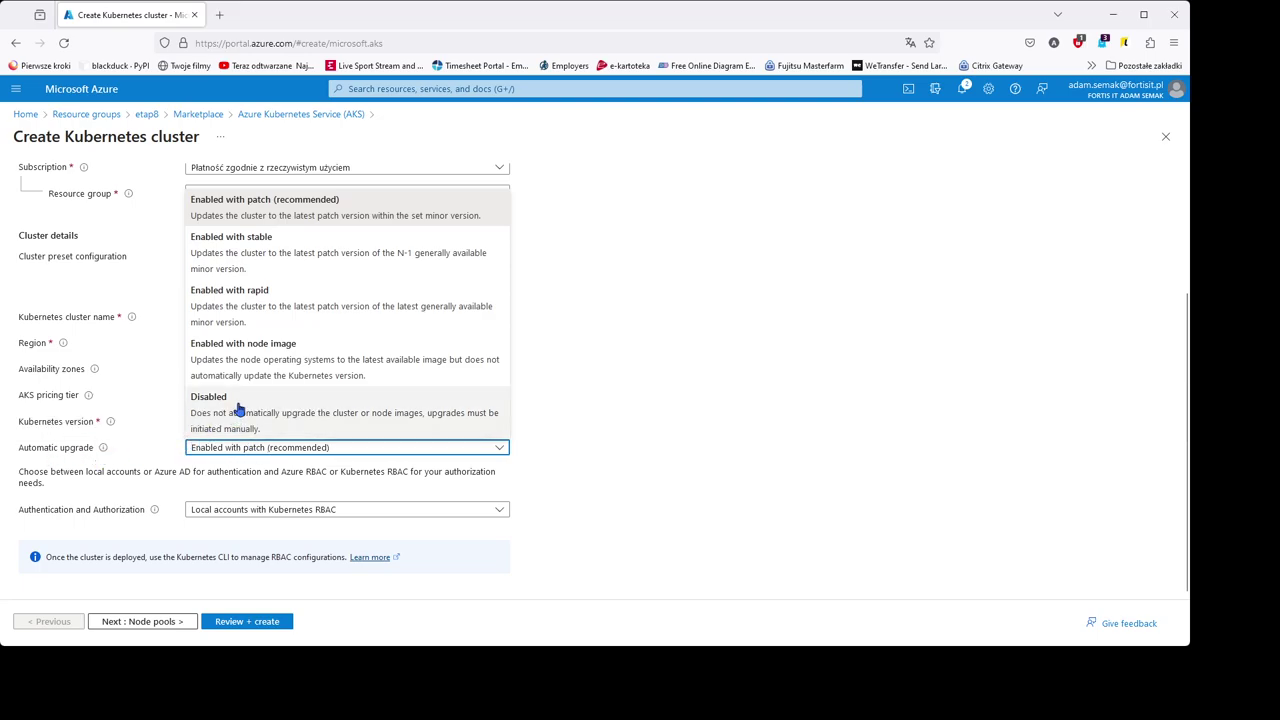
{"action": "left_click", "coordinate": [239, 409]}
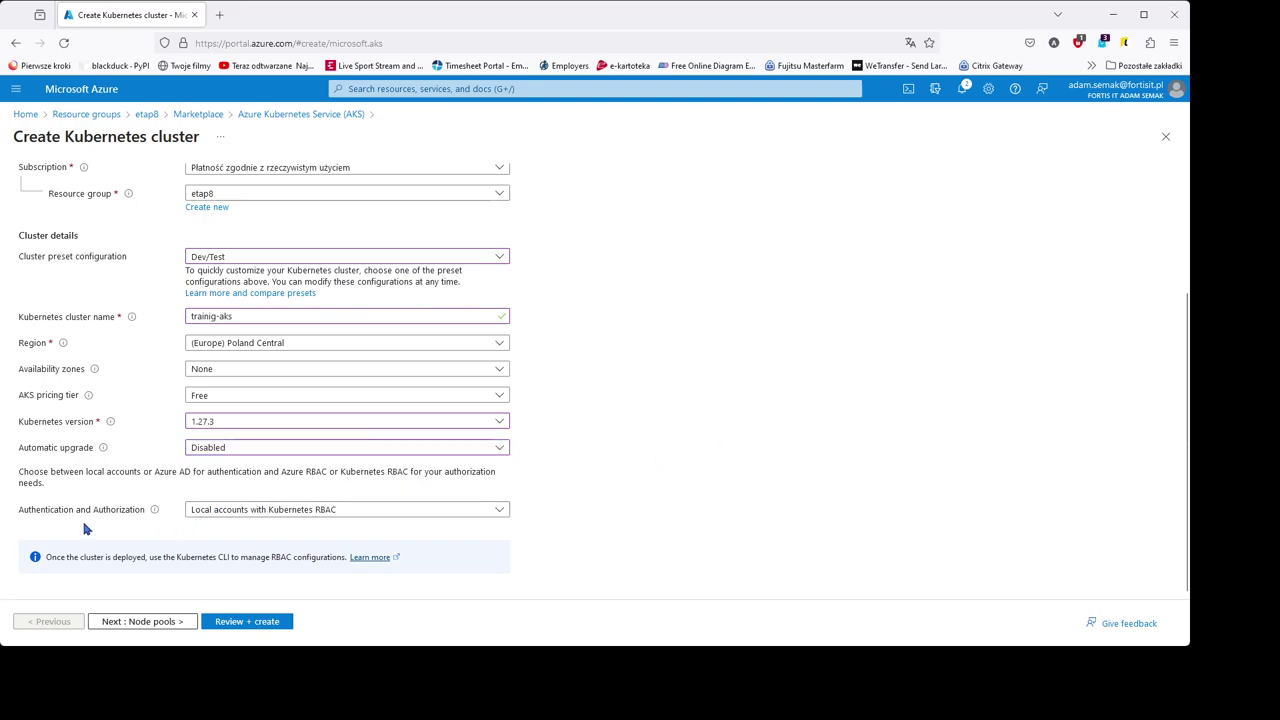
{"action": "left_click", "coordinate": [252, 512]}
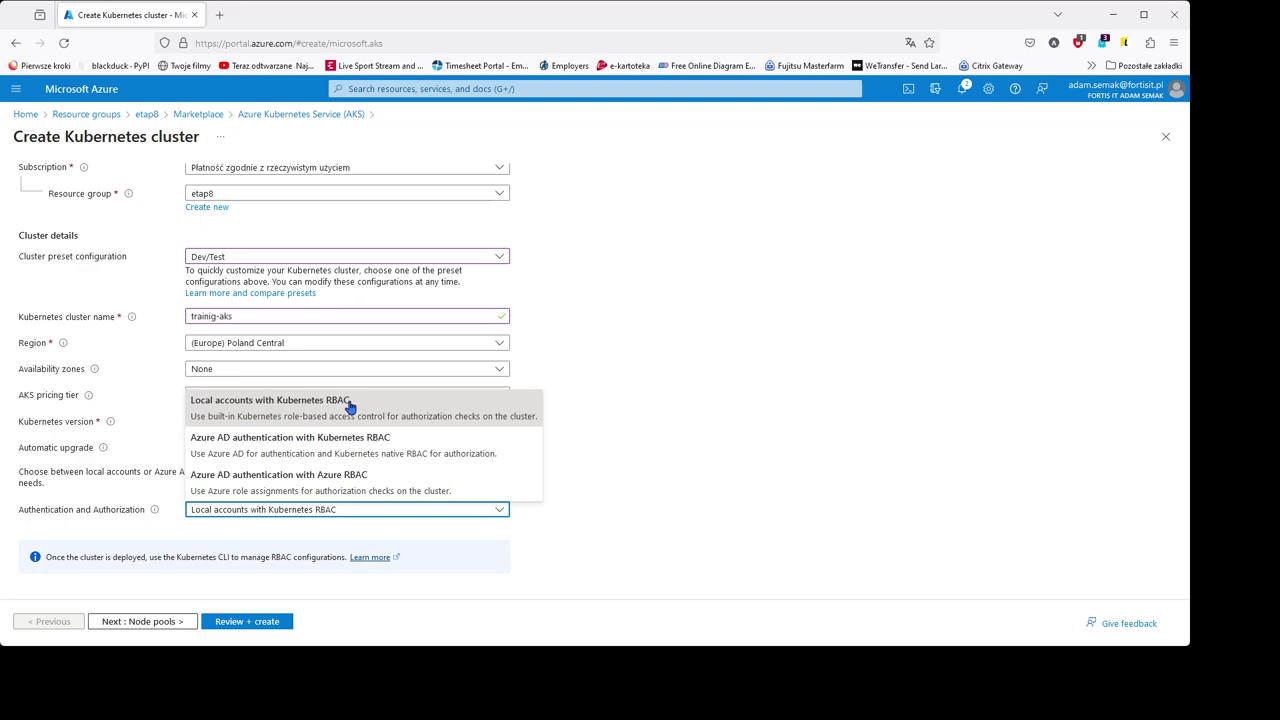
{"action": "left_click", "coordinate": [349, 406]}
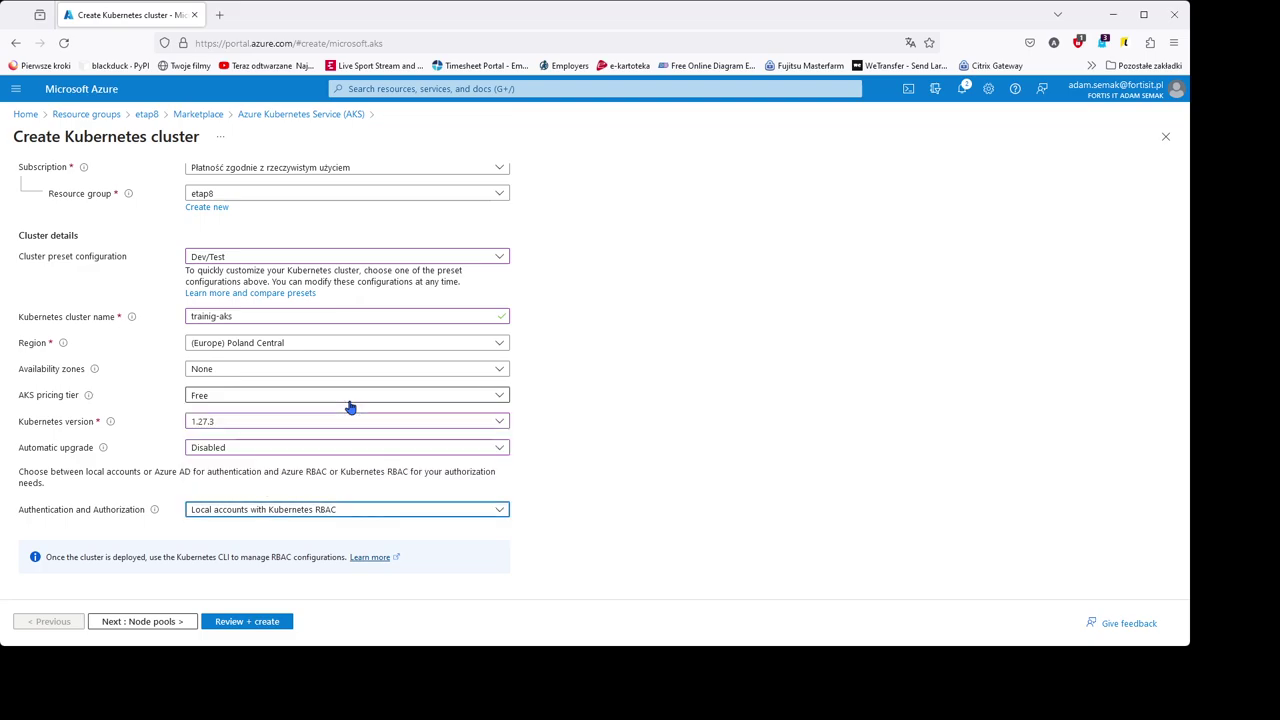
{"action": "left_click", "coordinate": [170, 624]}
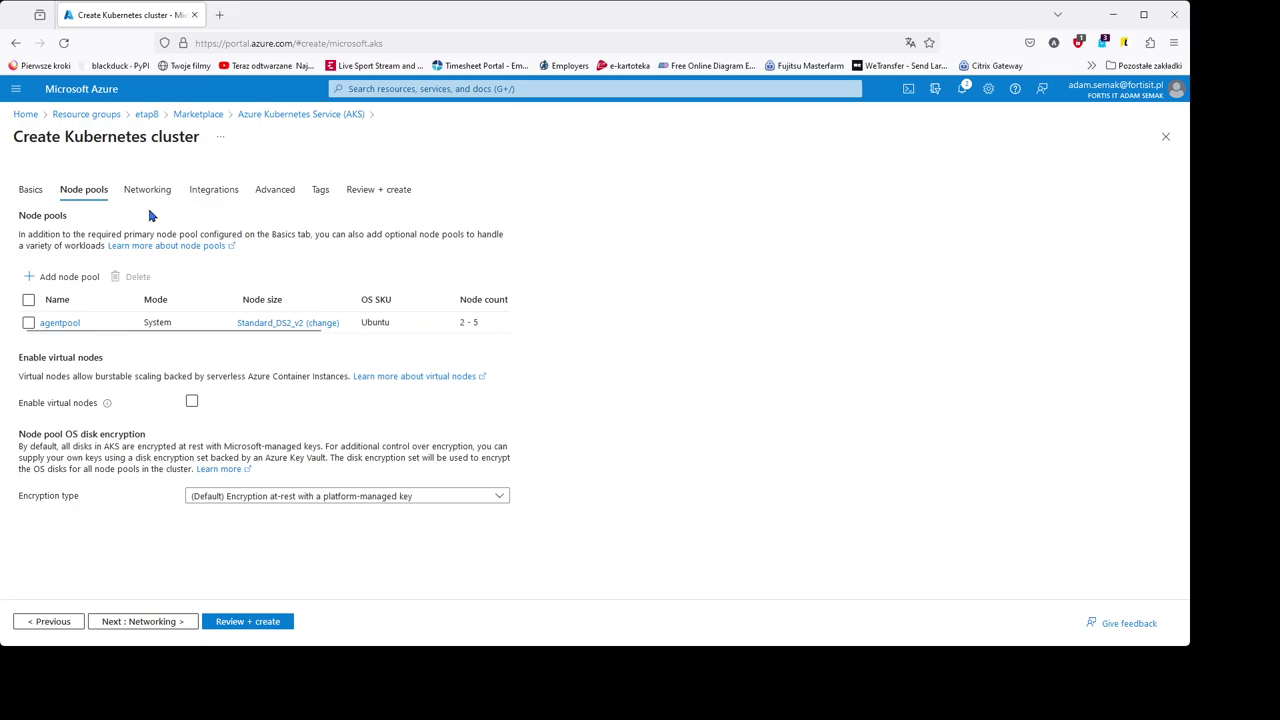
{"action": "mouse_move", "coordinate": [264, 322]}
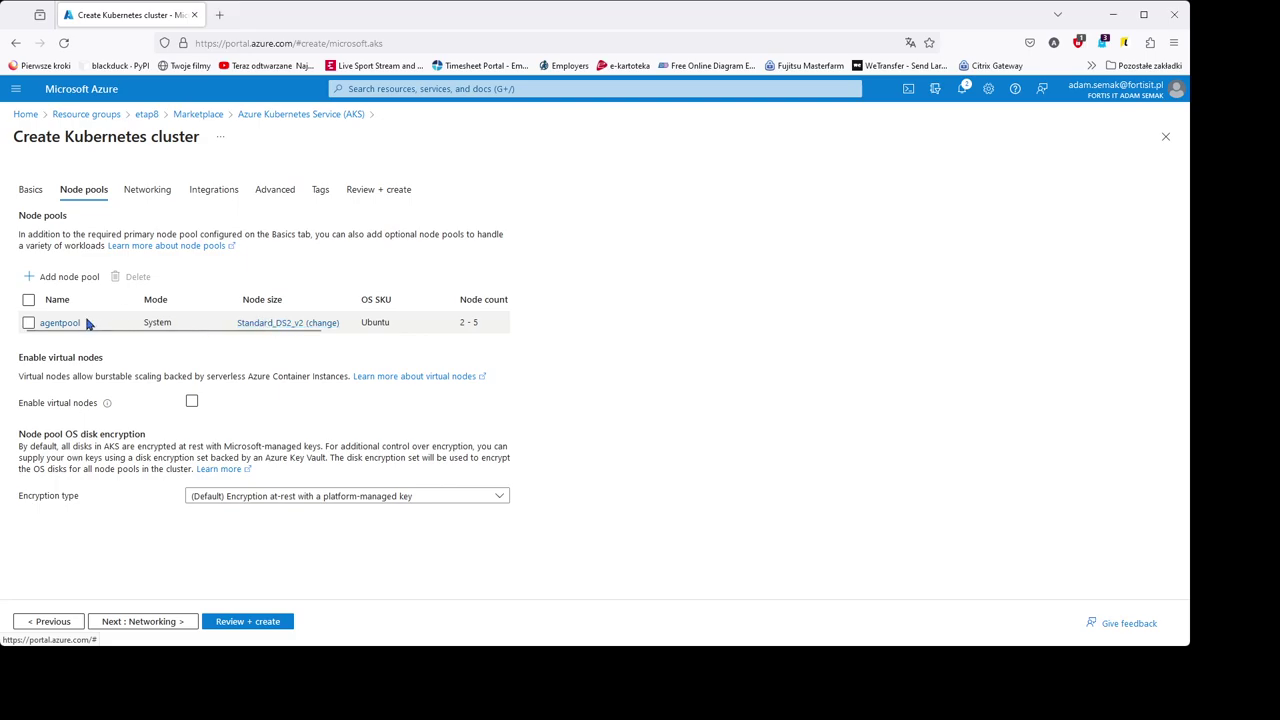
Open agentpool's Update node pool settings and bring up its VM size list
{"action": "left_click", "coordinate": [272, 324]}
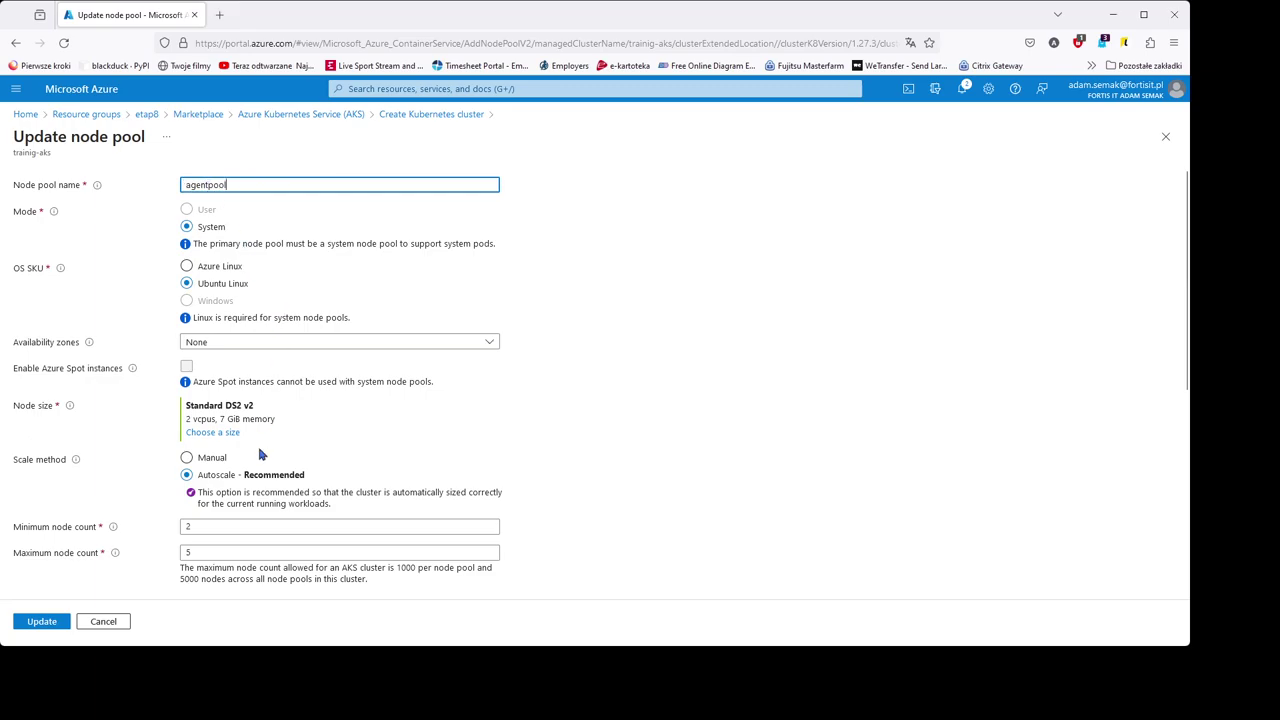
{"action": "left_click", "coordinate": [216, 434]}
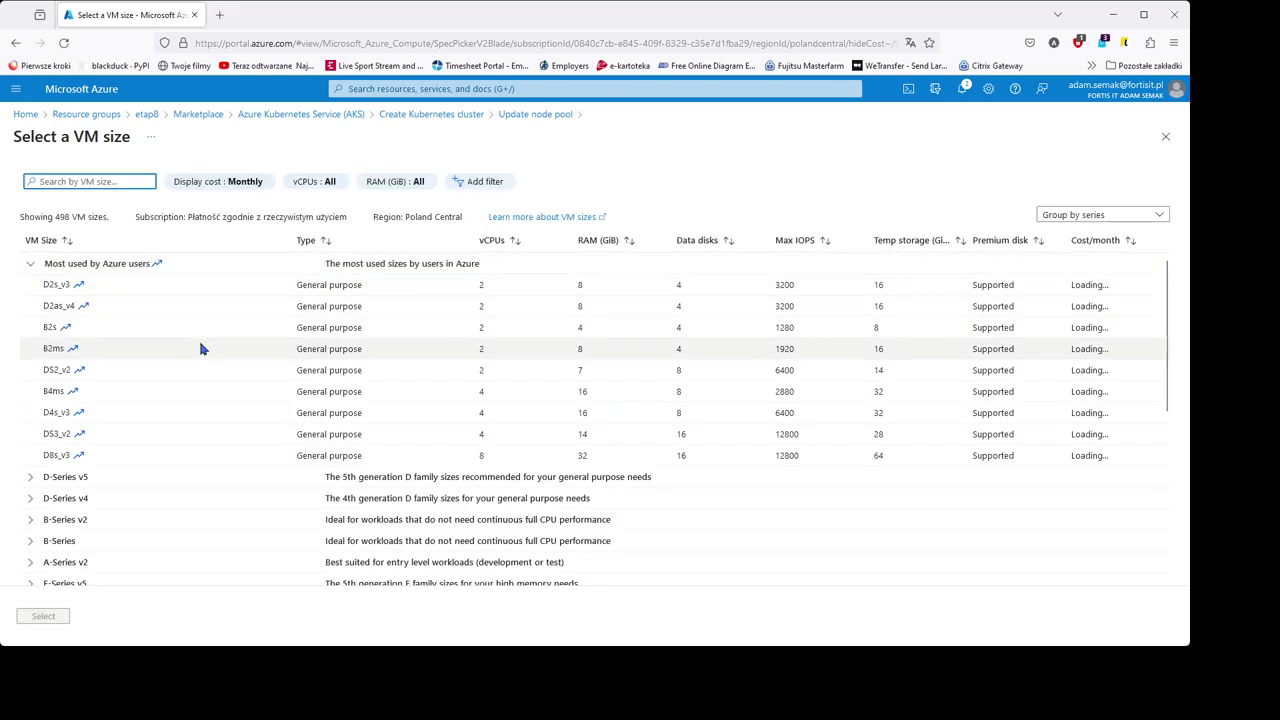
{"action": "scroll", "coordinate": [120, 470], "scroll_direction": "down", "scroll_amount": 2}
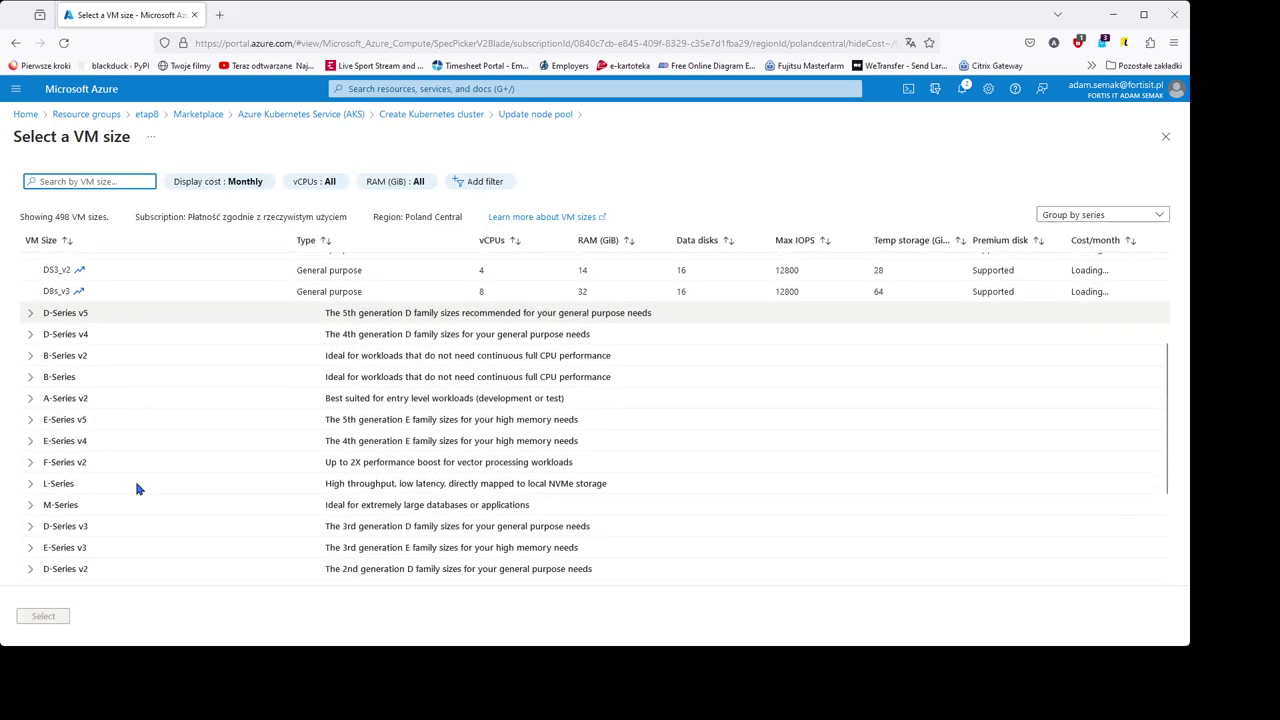
{"action": "scroll", "coordinate": [140, 487], "scroll_direction": "up", "scroll_amount": 2}
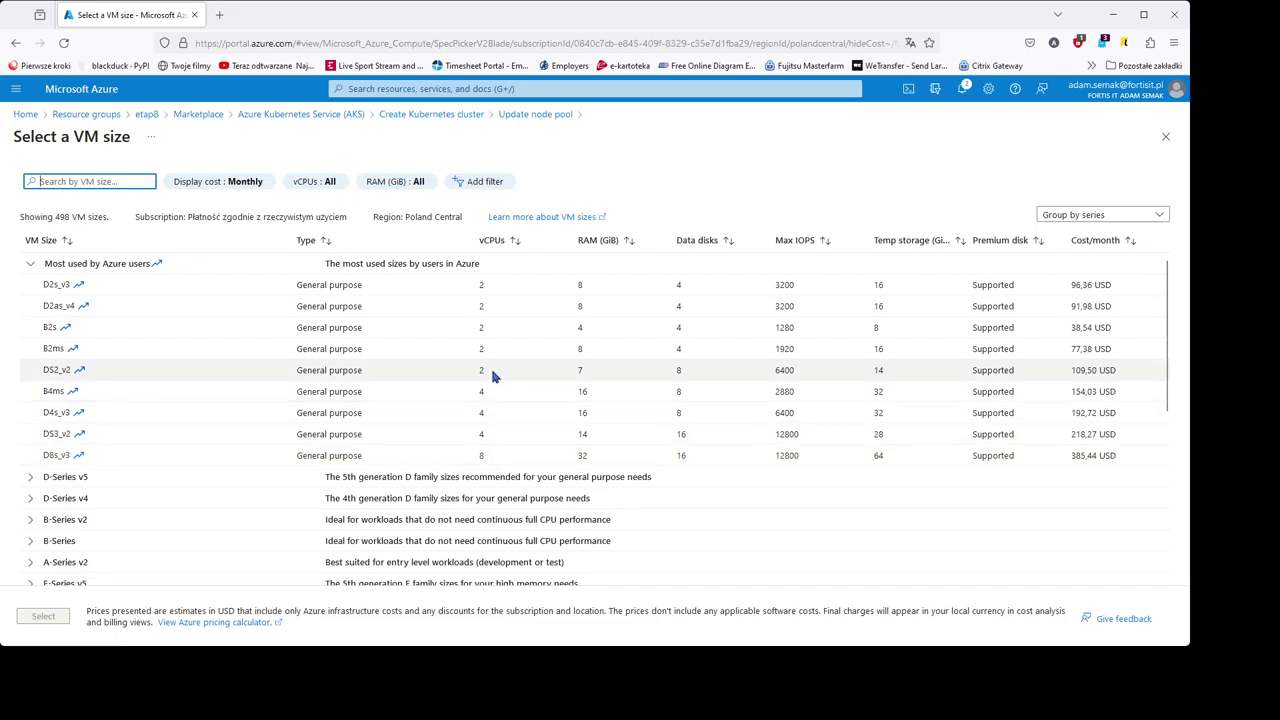
{"action": "type", "text": "e"}
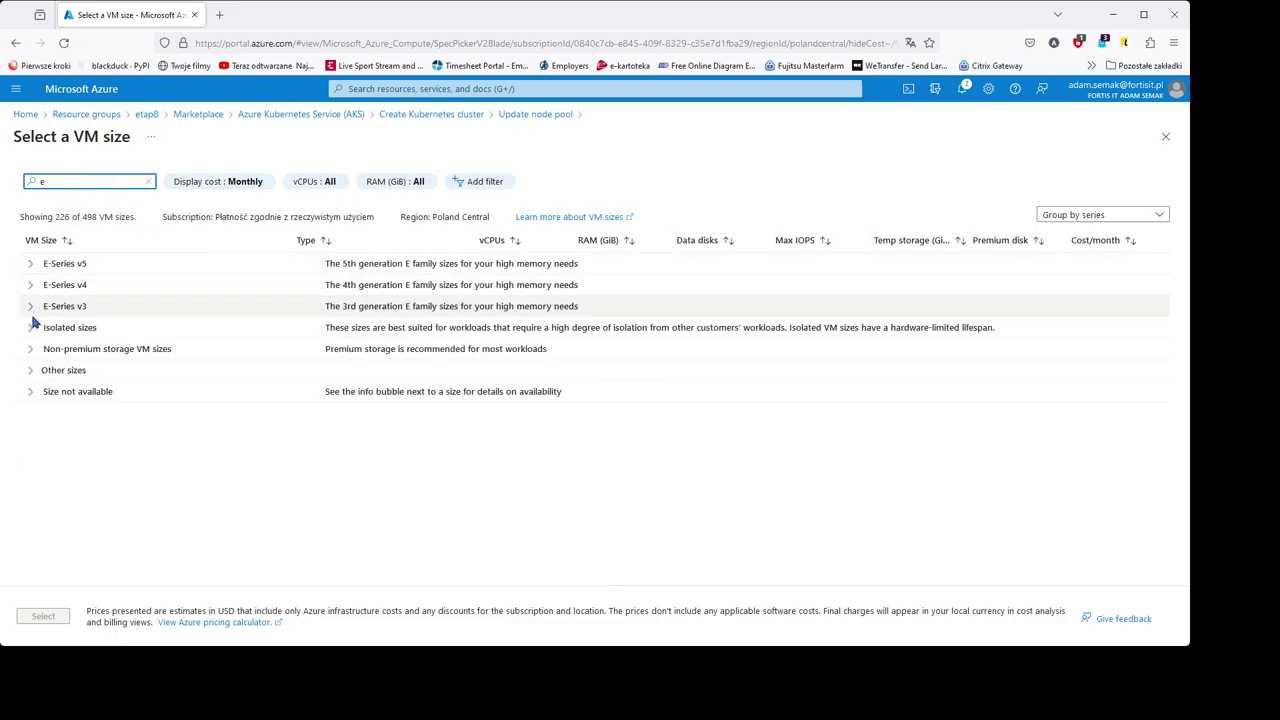
{"action": "type", "text": "2"}
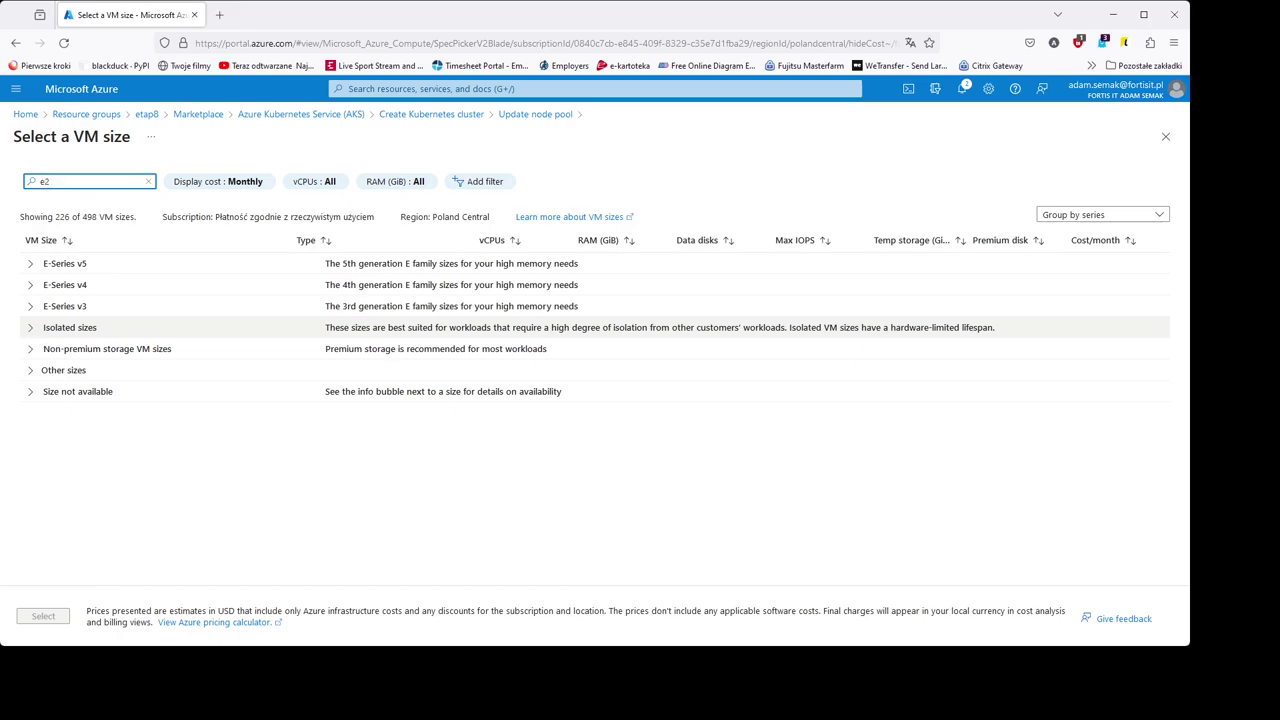
{"action": "left_click", "coordinate": [31, 265]}
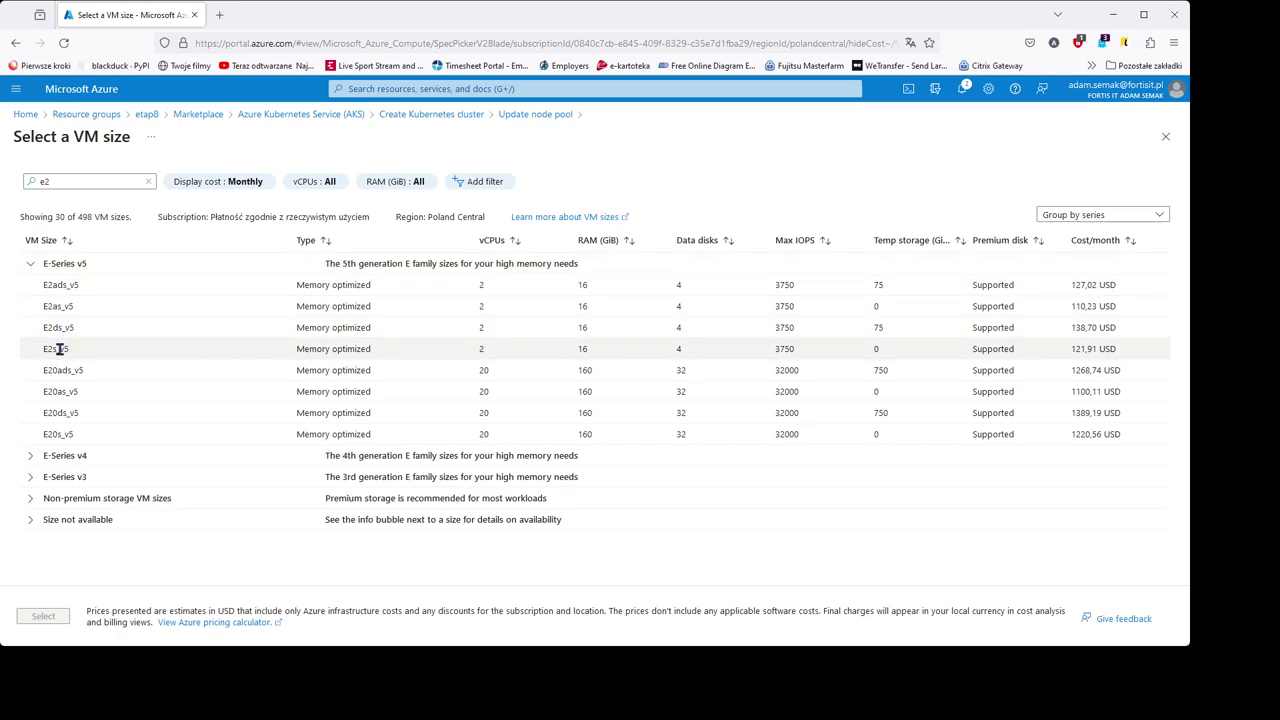
{"action": "left_click", "coordinate": [31, 455]}
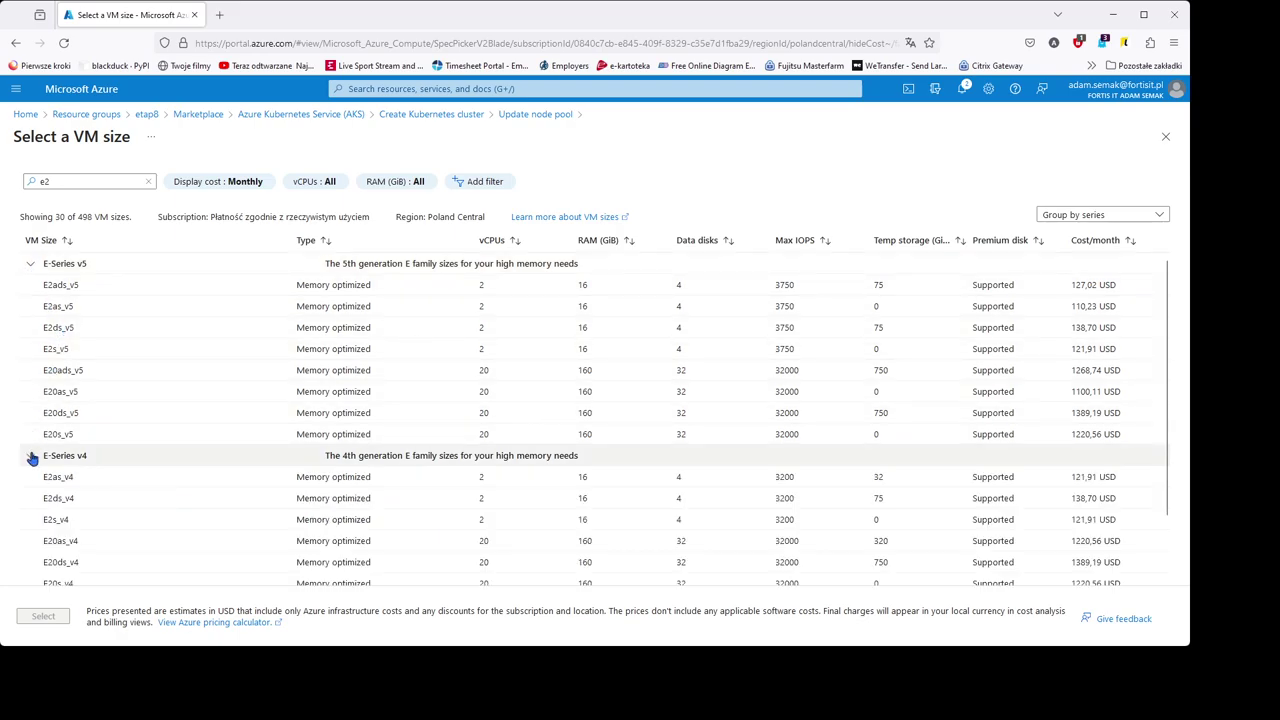
{"action": "scroll", "coordinate": [53, 414], "scroll_direction": "down", "scroll_amount": 1}
{"action": "scroll", "coordinate": [60, 425], "scroll_direction": "down", "scroll_amount": 1}
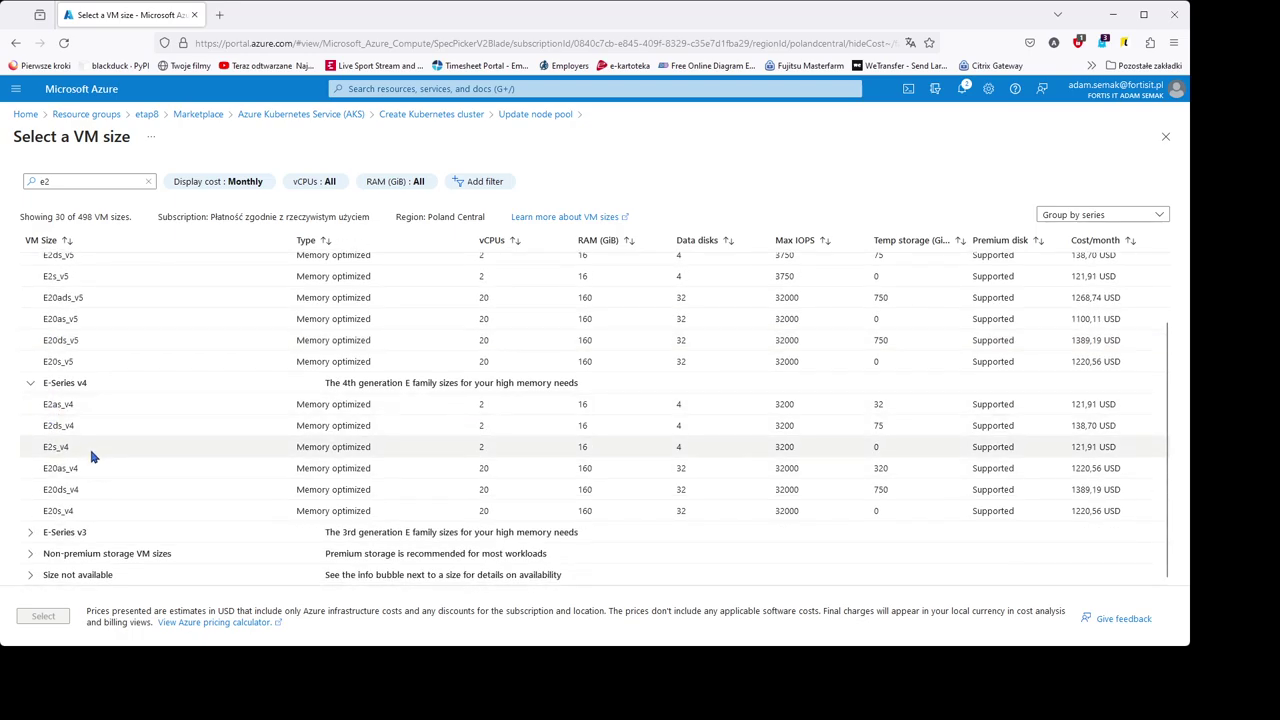
{"action": "left_click", "coordinate": [31, 532]}
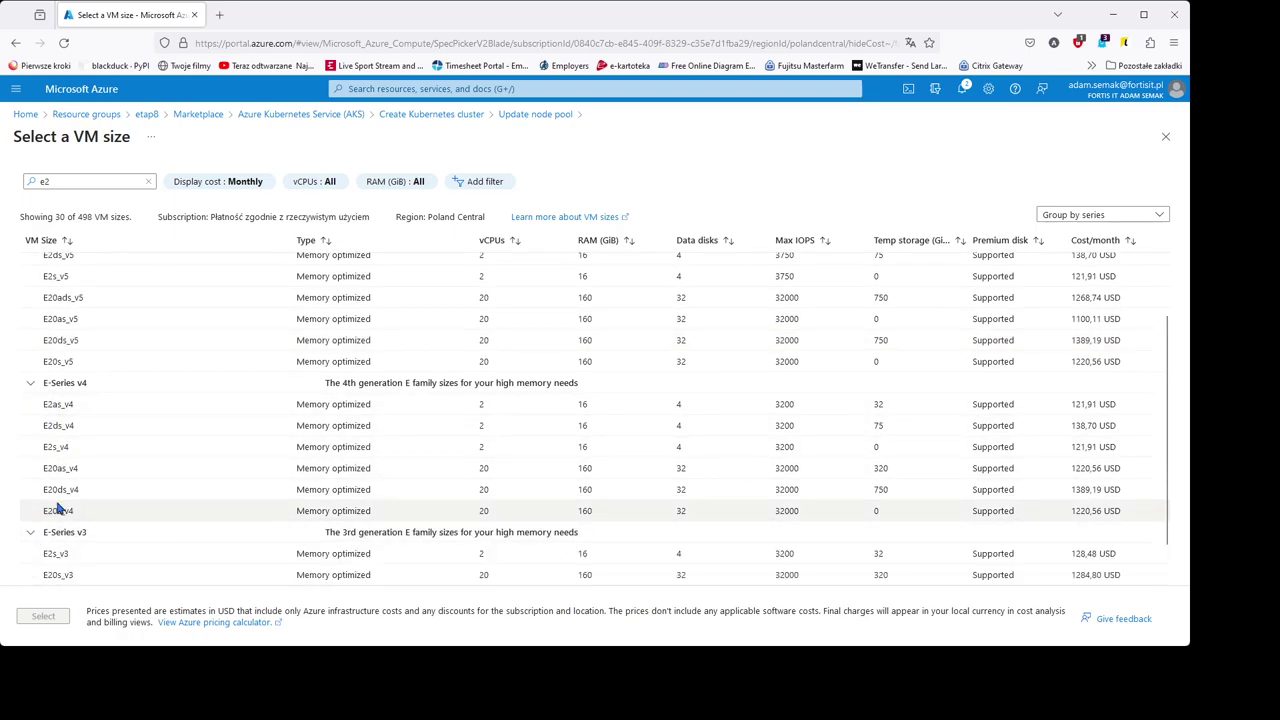
{"action": "scroll", "coordinate": [45, 520], "scroll_direction": "down", "scroll_amount": 1}
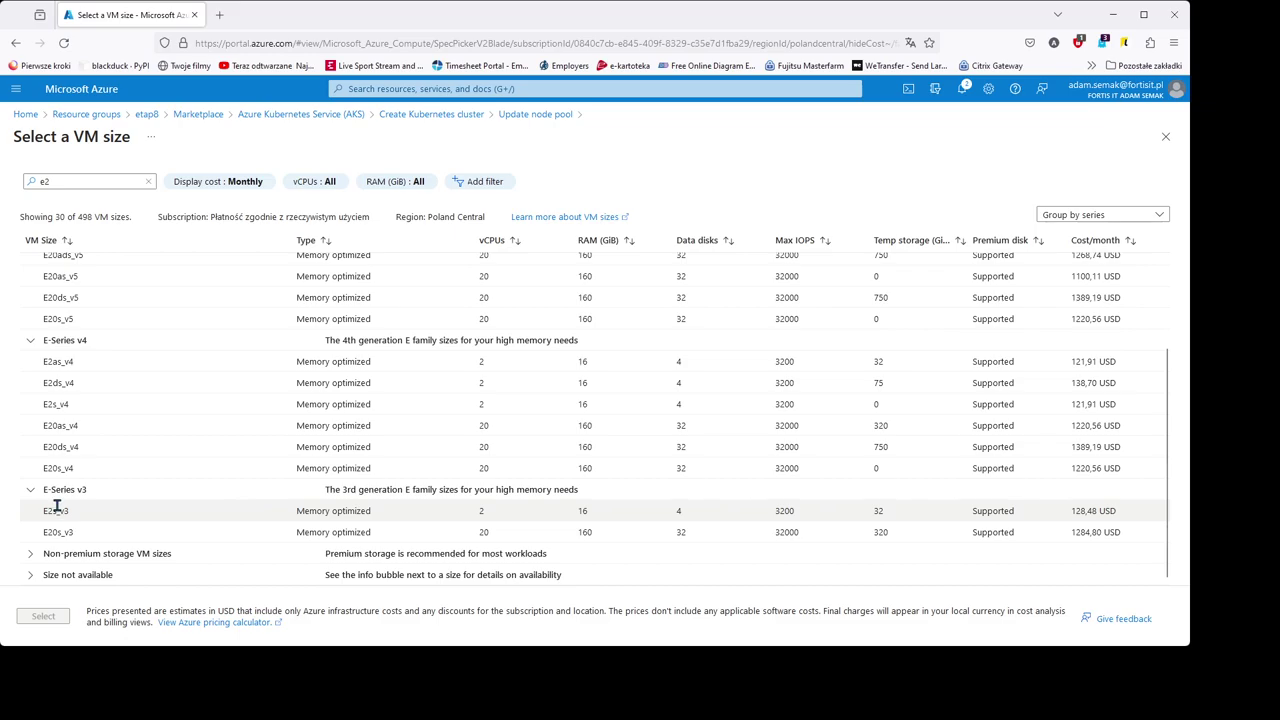
{"action": "scroll", "coordinate": [57, 507], "scroll_direction": "up", "scroll_amount": 2}
{"action": "scroll", "coordinate": [20, 500], "scroll_direction": "up", "scroll_amount": 1}
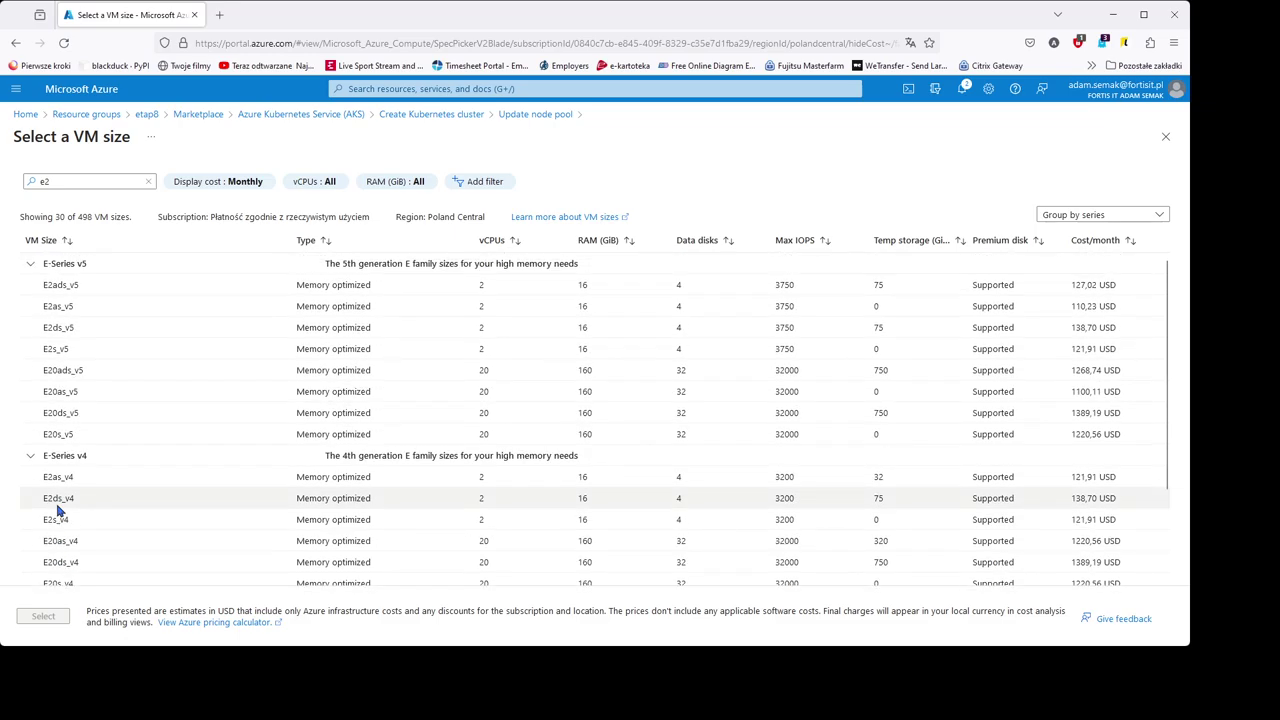
{"action": "double_click", "coordinate": [42, 181]}
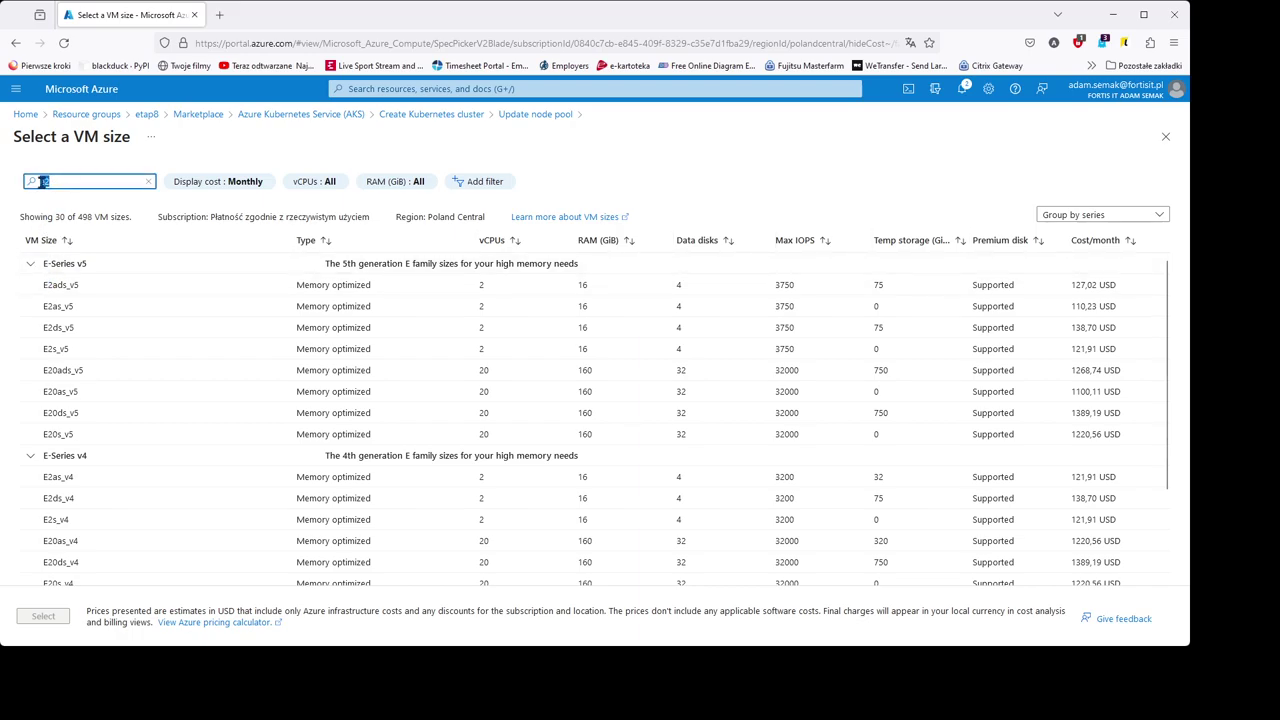
{"action": "key", "text": "BackSpace"}
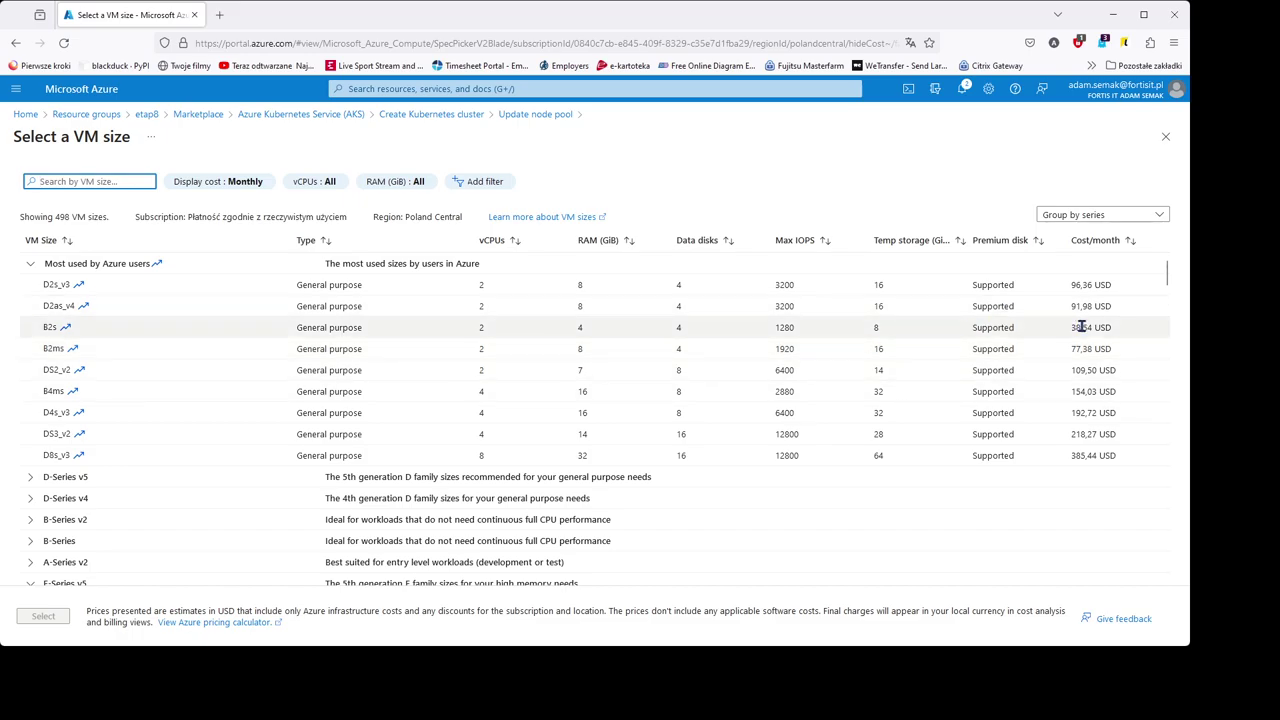
Sort the VM size list by monthly cost, cheapest first
{"action": "left_click", "coordinate": [30, 477]}
{"action": "scroll", "coordinate": [320, 397], "scroll_direction": "down", "scroll_amount": 3}
{"action": "scroll", "coordinate": [337, 394], "scroll_direction": "up", "scroll_amount": 3}
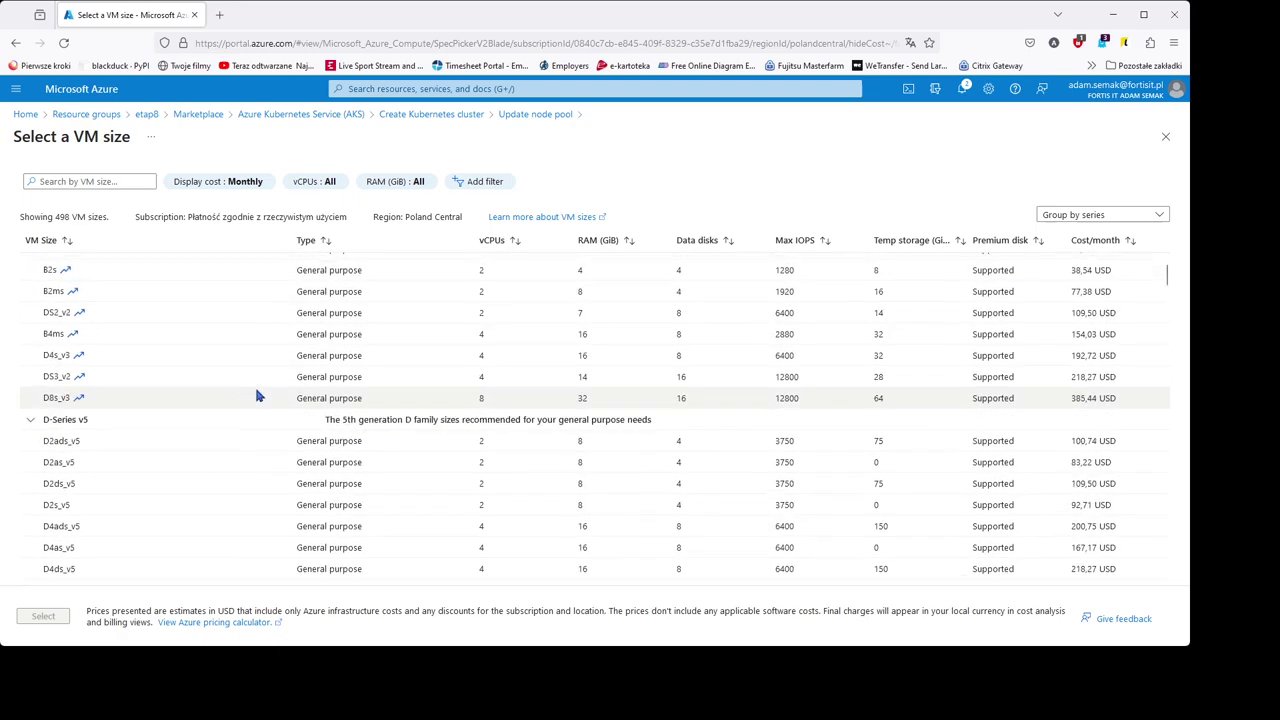
{"action": "left_click", "coordinate": [1113, 216]}
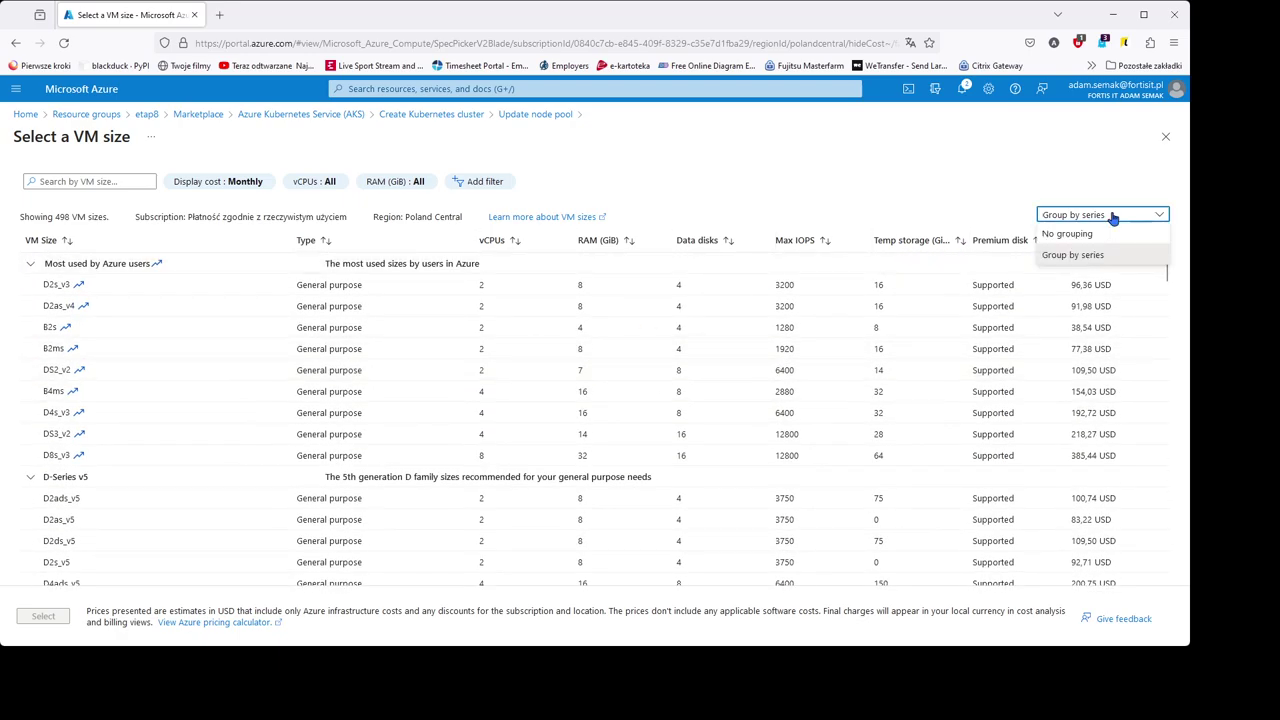
{"action": "left_click", "coordinate": [1113, 216]}
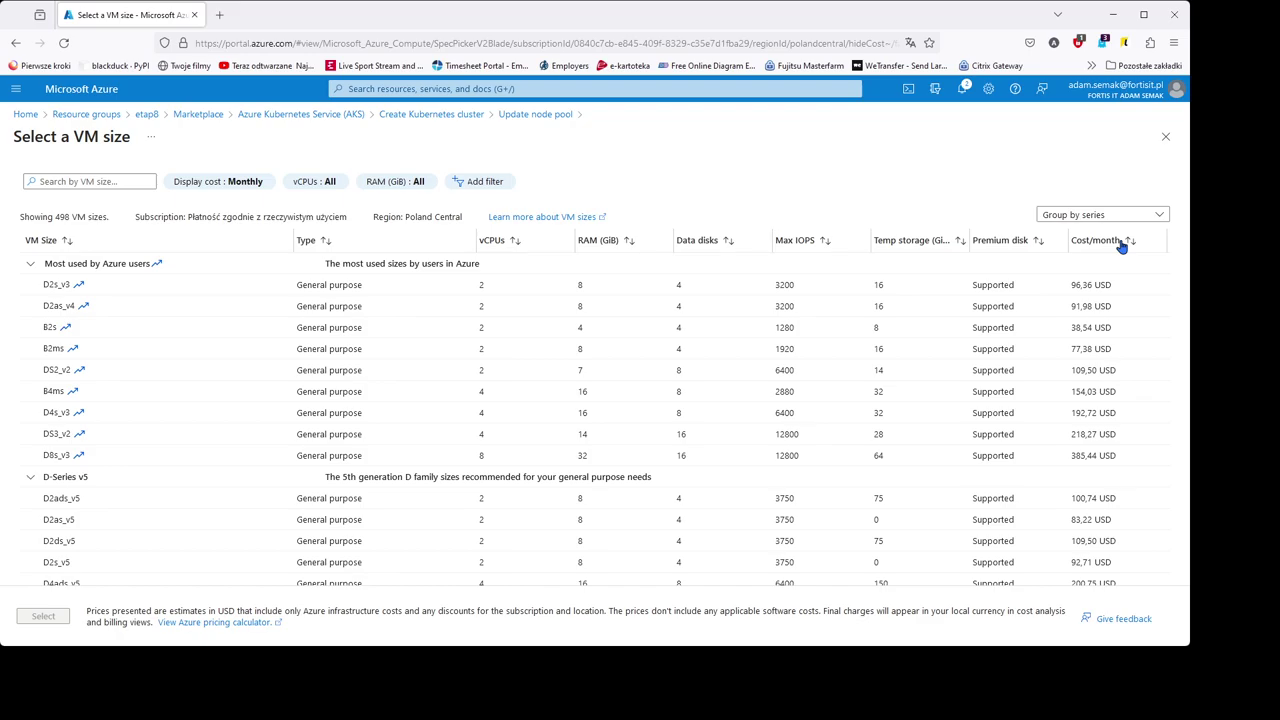
{"action": "left_click", "coordinate": [1122, 243]}
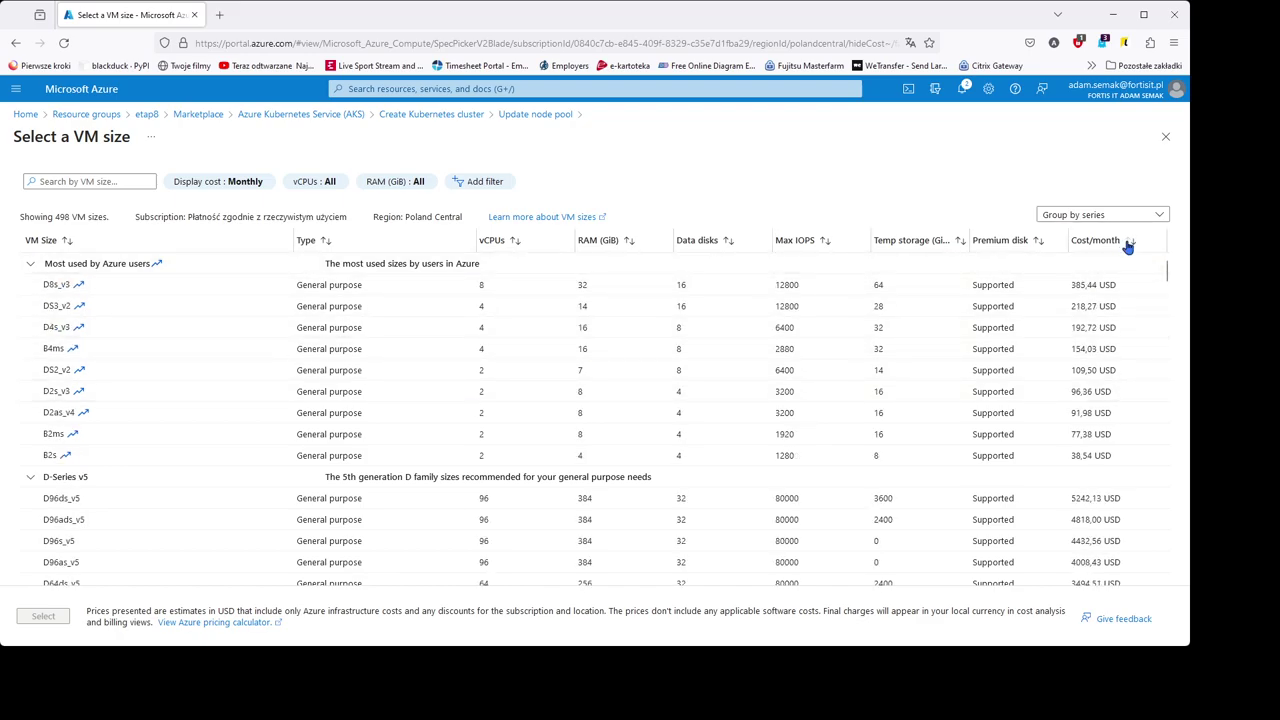
{"action": "left_click", "coordinate": [1127, 243]}
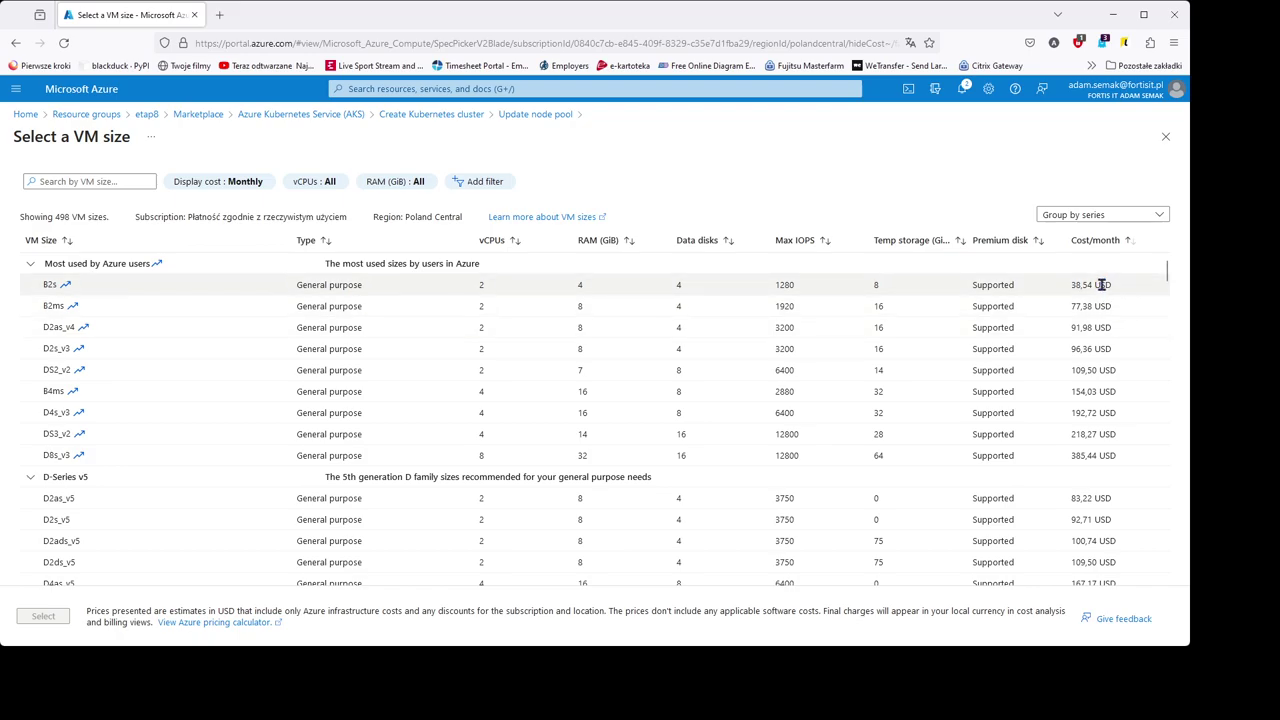
Compare size groups: collapse E-Series v5/v4/v3, expand D-Series v2, Isolated, Non-premium storage and Other
{"action": "scroll", "coordinate": [1130, 290], "scroll_direction": "down", "scroll_amount": 5}
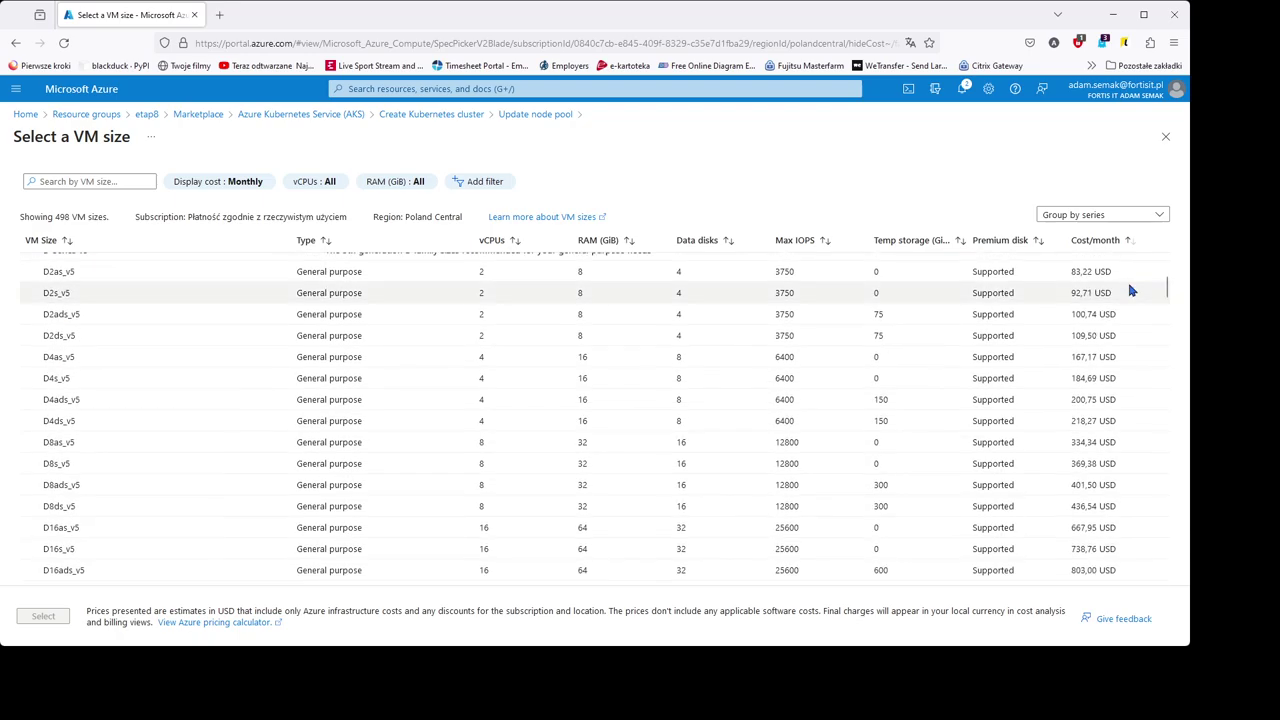
{"action": "scroll", "coordinate": [1130, 290], "scroll_direction": "down", "scroll_amount": 5}
{"action": "scroll", "coordinate": [1130, 290], "scroll_direction": "down", "scroll_amount": 5}
{"action": "scroll", "coordinate": [1130, 290], "scroll_direction": "down", "scroll_amount": 3}
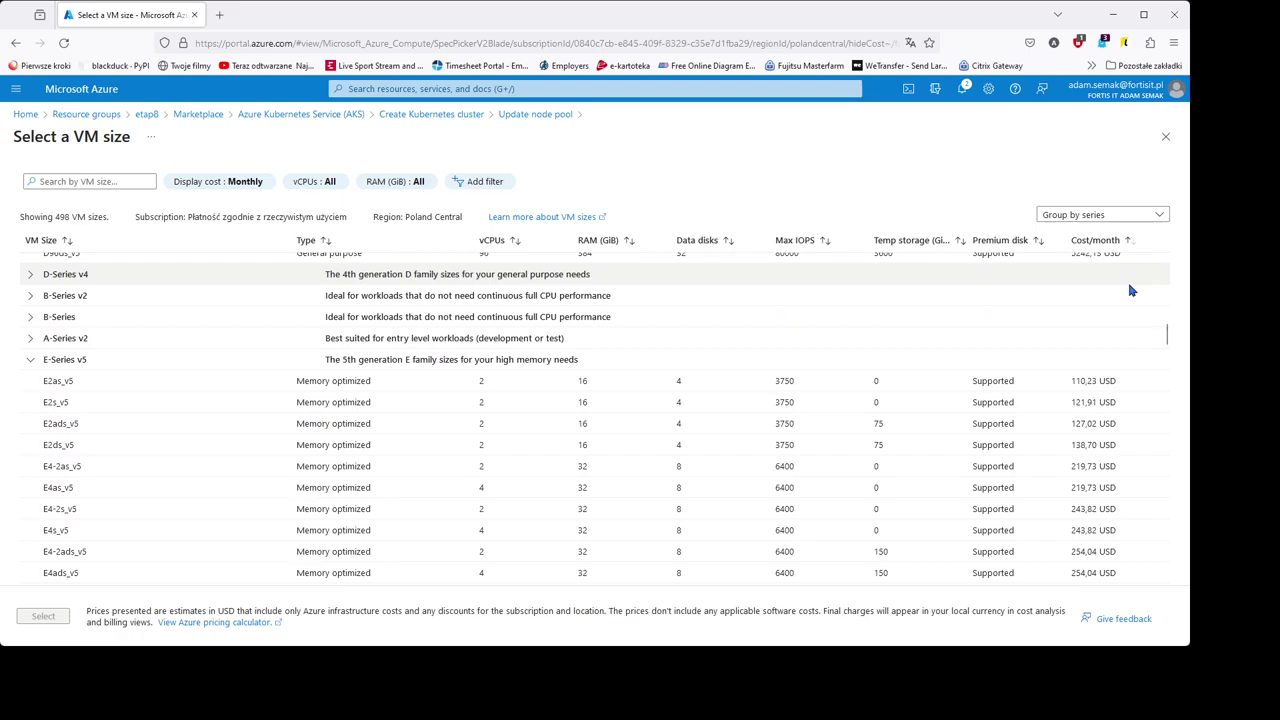
{"action": "scroll", "coordinate": [1130, 290], "scroll_direction": "down", "scroll_amount": 3}
{"action": "scroll", "coordinate": [1132, 300], "scroll_direction": "up", "scroll_amount": 10}
{"action": "scroll", "coordinate": [1130, 305], "scroll_direction": "down", "scroll_amount": 3}
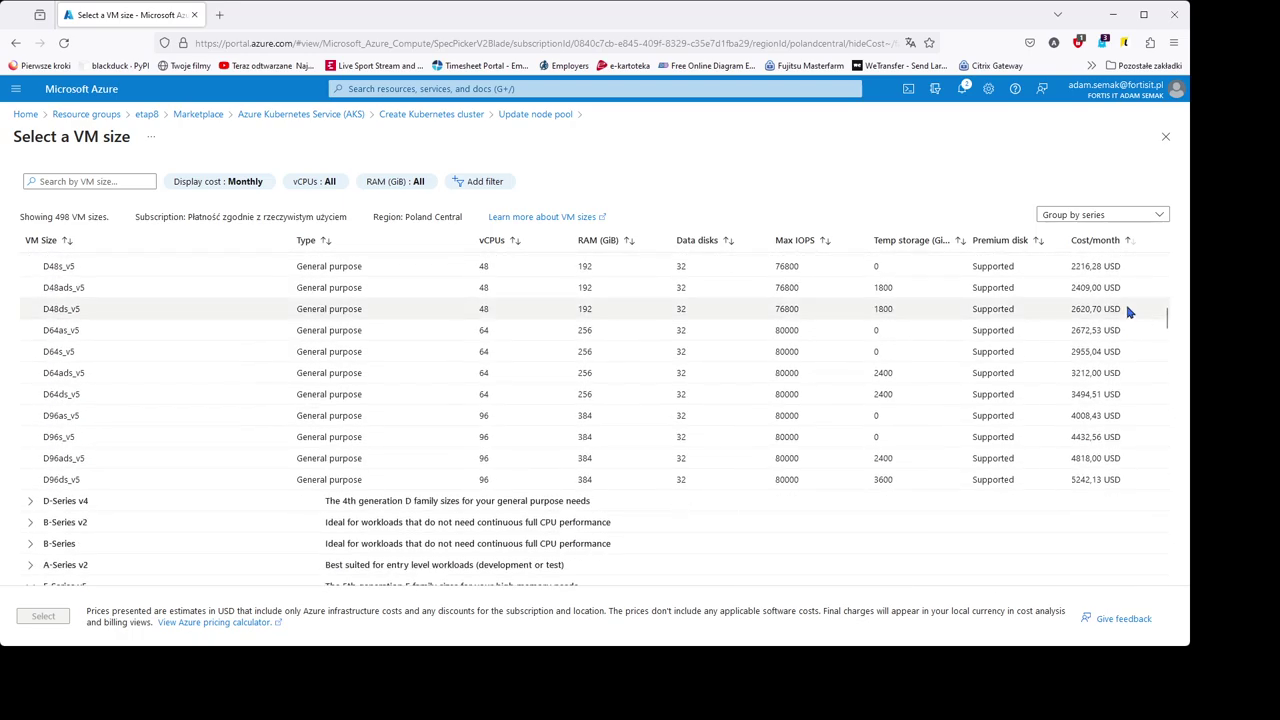
{"action": "scroll", "coordinate": [186, 507], "scroll_direction": "down", "scroll_amount": 3}
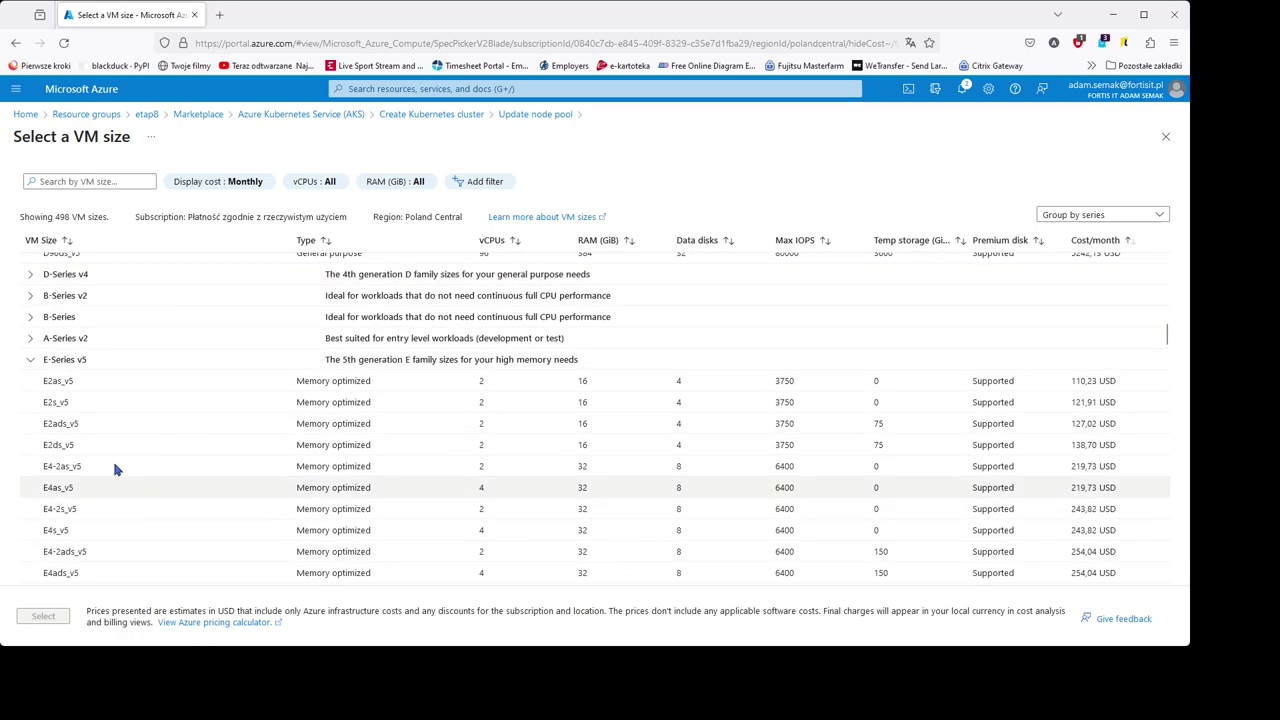
{"action": "left_click", "coordinate": [31, 359]}
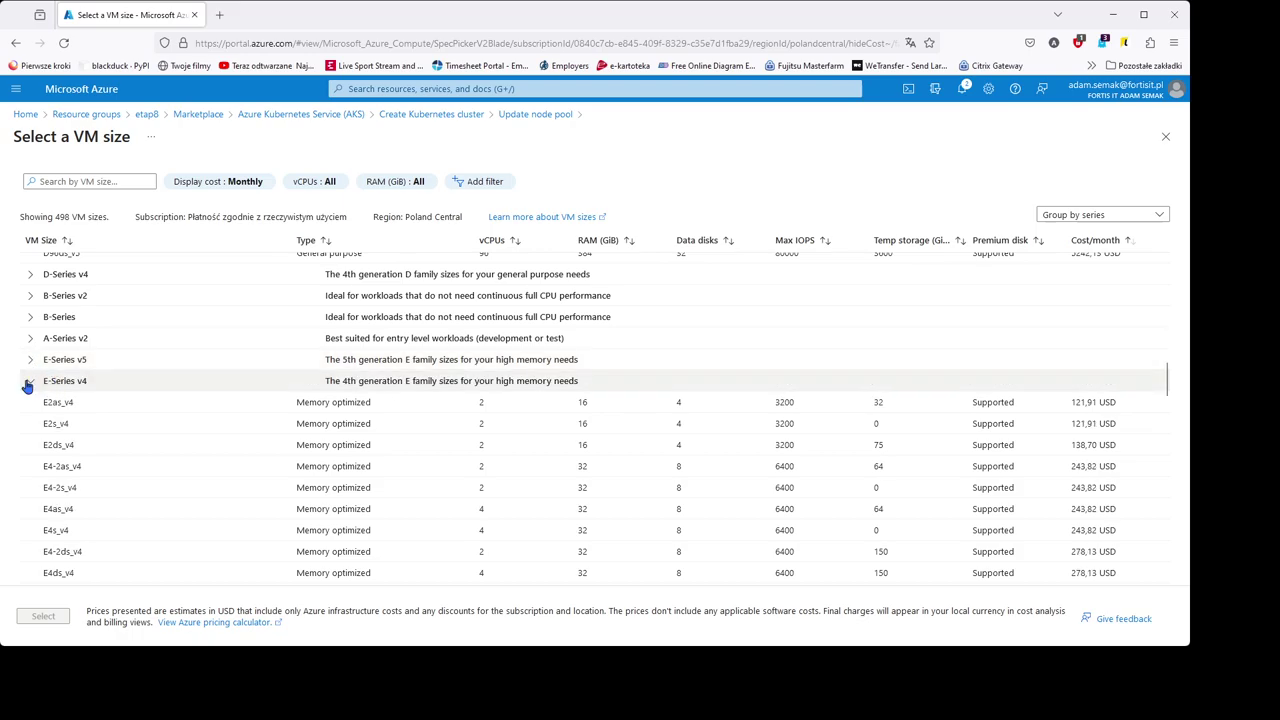
{"action": "left_click", "coordinate": [30, 381]}
{"action": "left_click", "coordinate": [32, 490]}
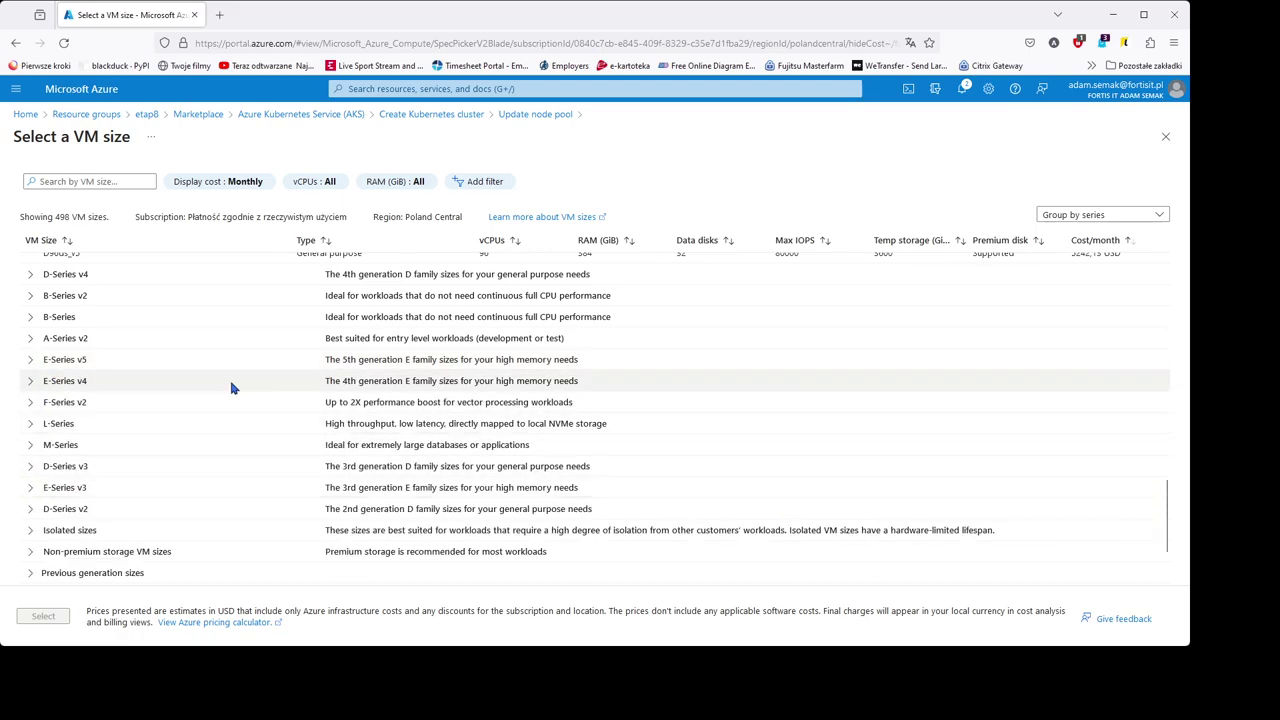
{"action": "scroll", "coordinate": [220, 400], "scroll_direction": "down", "scroll_amount": 2}
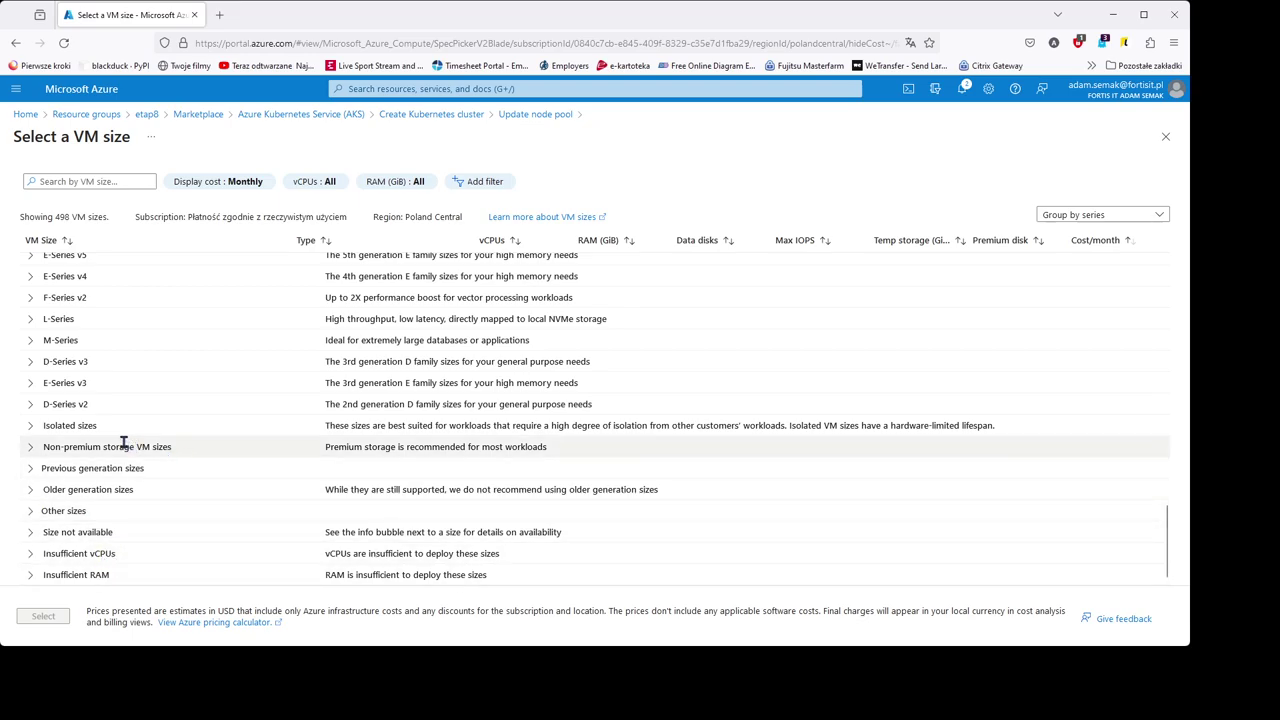
{"action": "scroll", "coordinate": [124, 450], "scroll_direction": "up", "scroll_amount": 2}
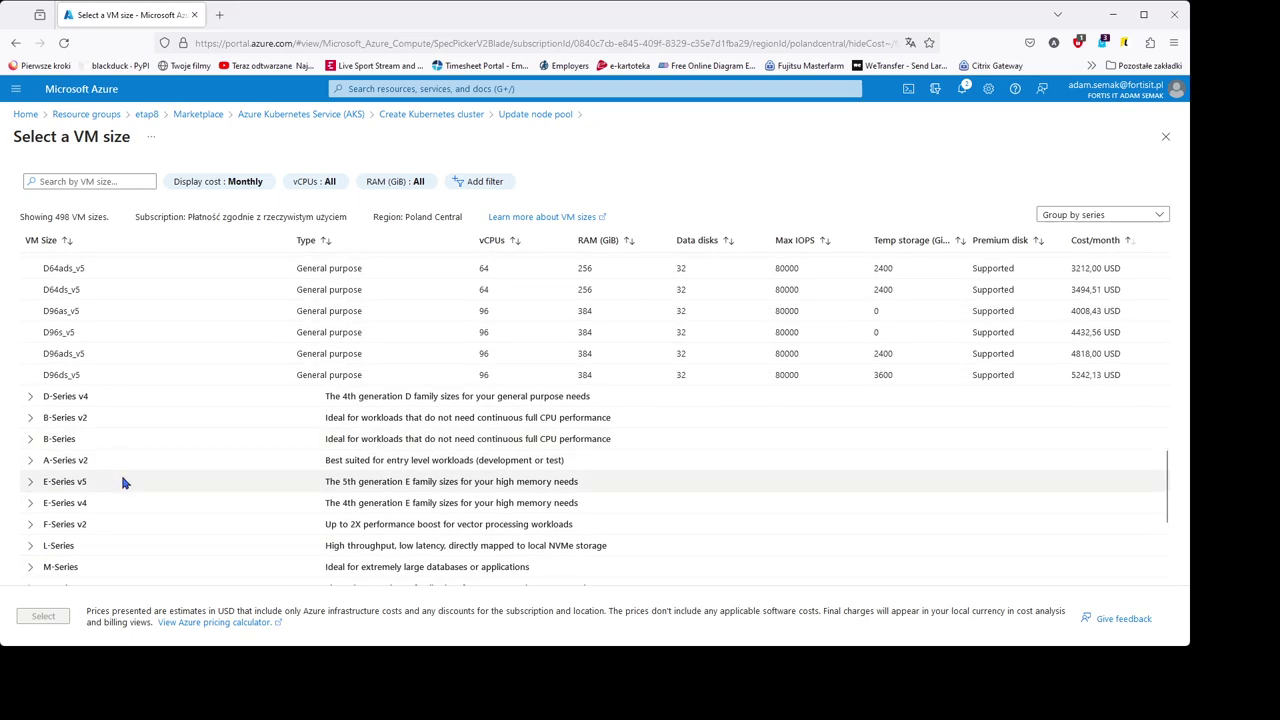
{"action": "scroll", "coordinate": [123, 483], "scroll_direction": "down", "scroll_amount": 2}
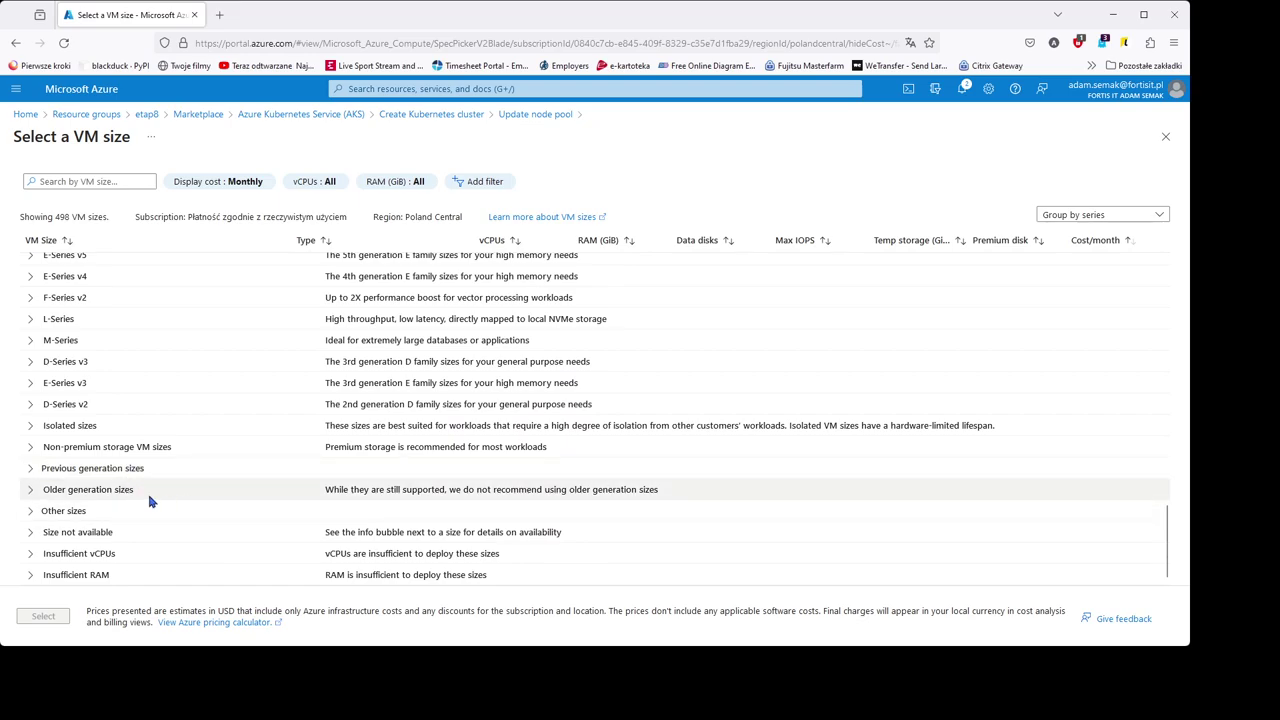
{"action": "left_click", "coordinate": [31, 405]}
{"action": "scroll", "coordinate": [130, 475], "scroll_direction": "down", "scroll_amount": 3}
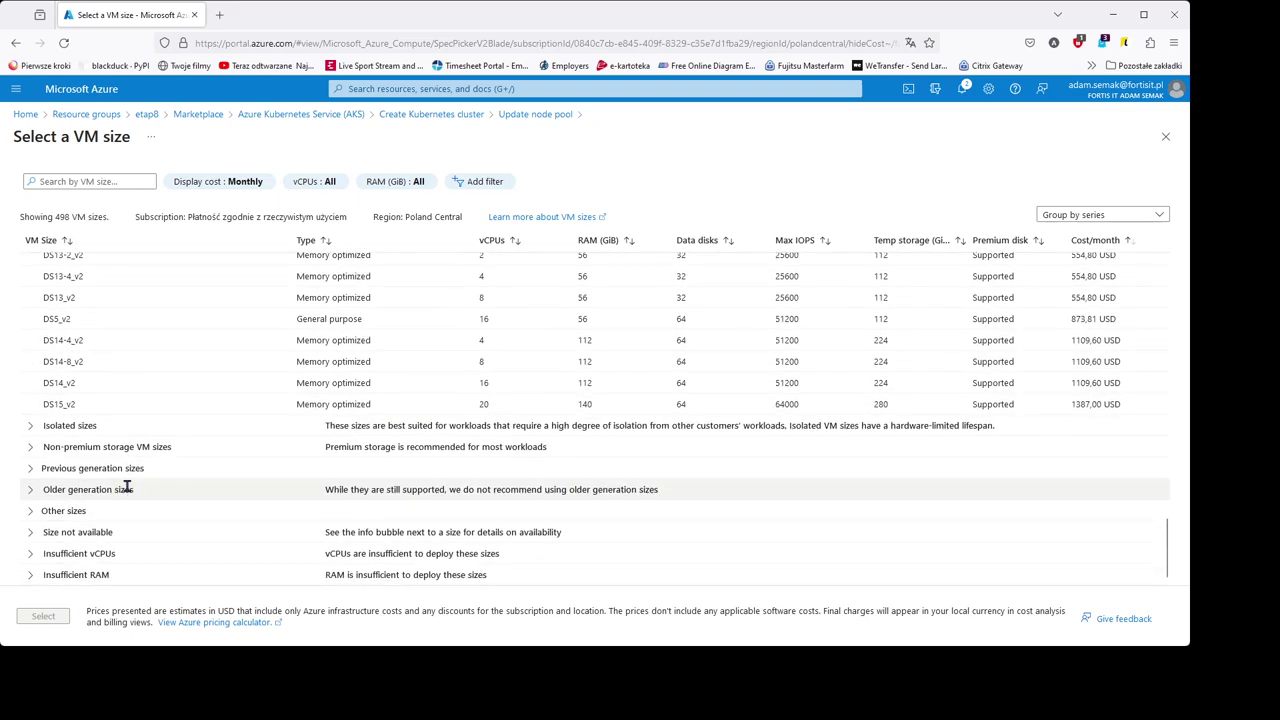
{"action": "scroll", "coordinate": [128, 470], "scroll_direction": "up", "scroll_amount": 3}
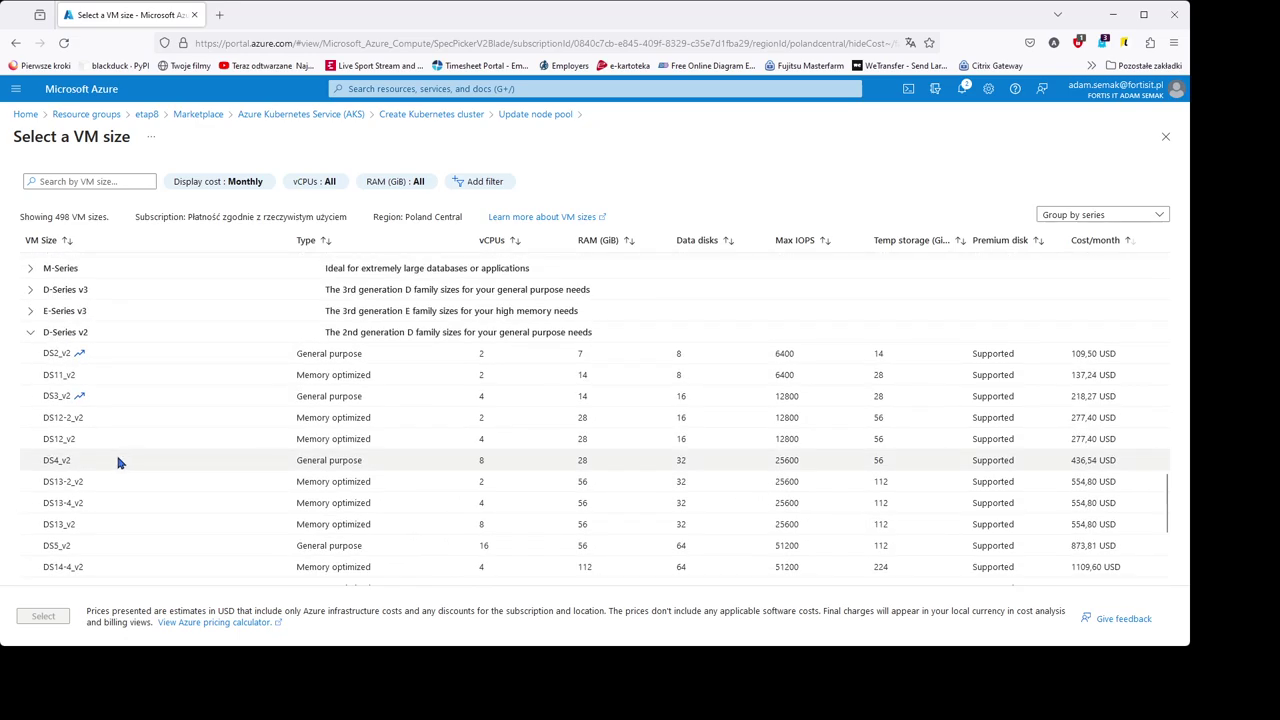
{"action": "scroll", "coordinate": [128, 460], "scroll_direction": "down", "scroll_amount": 3}
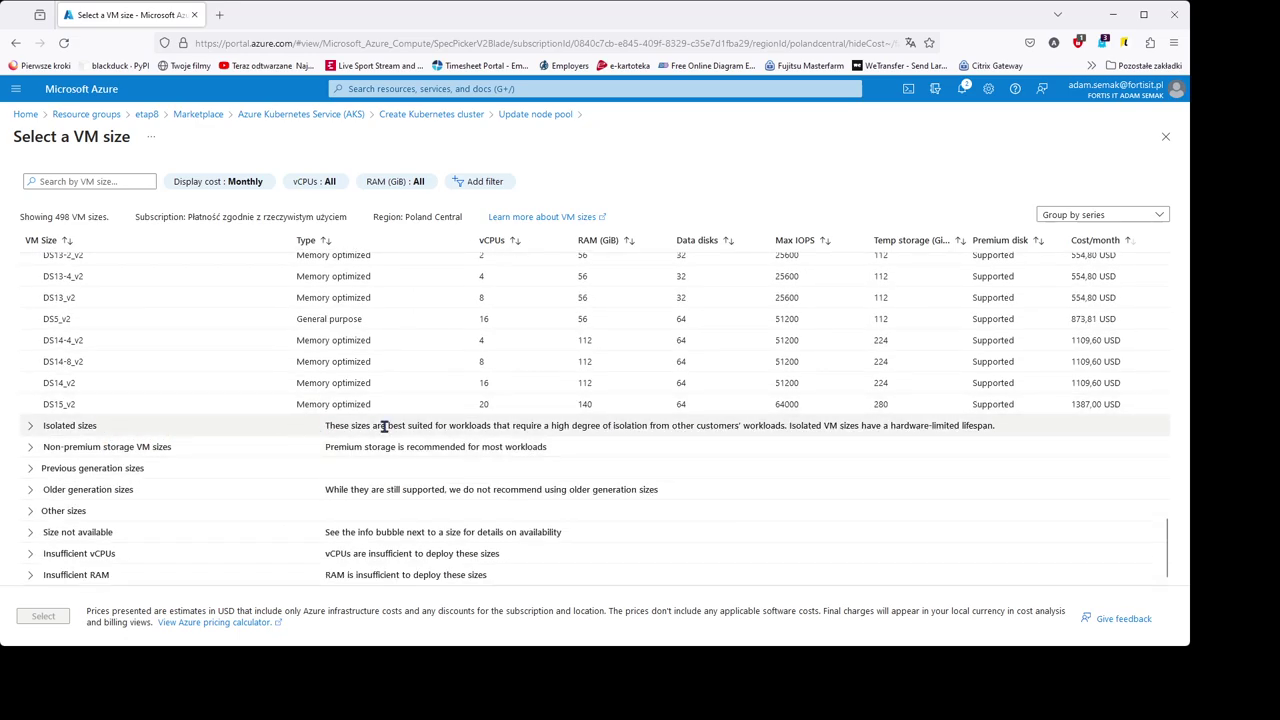
{"action": "scroll", "coordinate": [650, 450], "scroll_direction": "up", "scroll_amount": 2}
{"action": "scroll", "coordinate": [1093, 519], "scroll_direction": "down", "scroll_amount": 2}
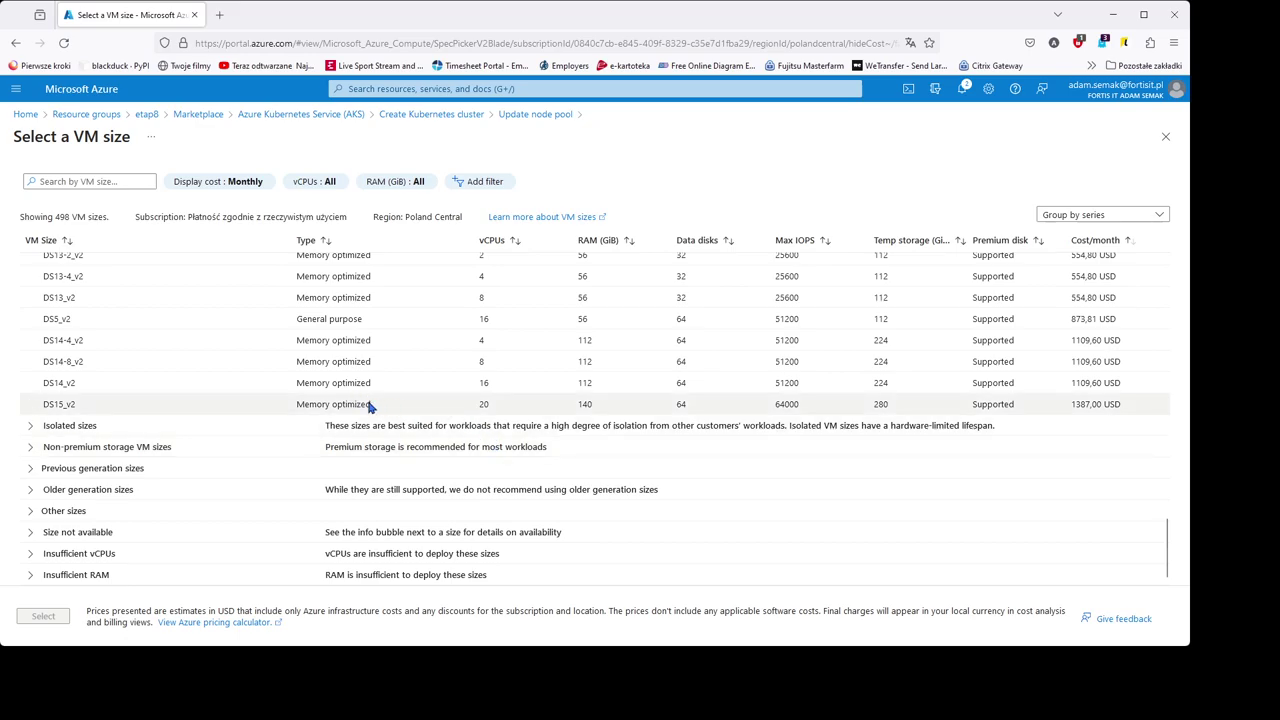
{"action": "left_click", "coordinate": [30, 426]}
{"action": "scroll", "coordinate": [88, 446], "scroll_direction": "down", "scroll_amount": 3}
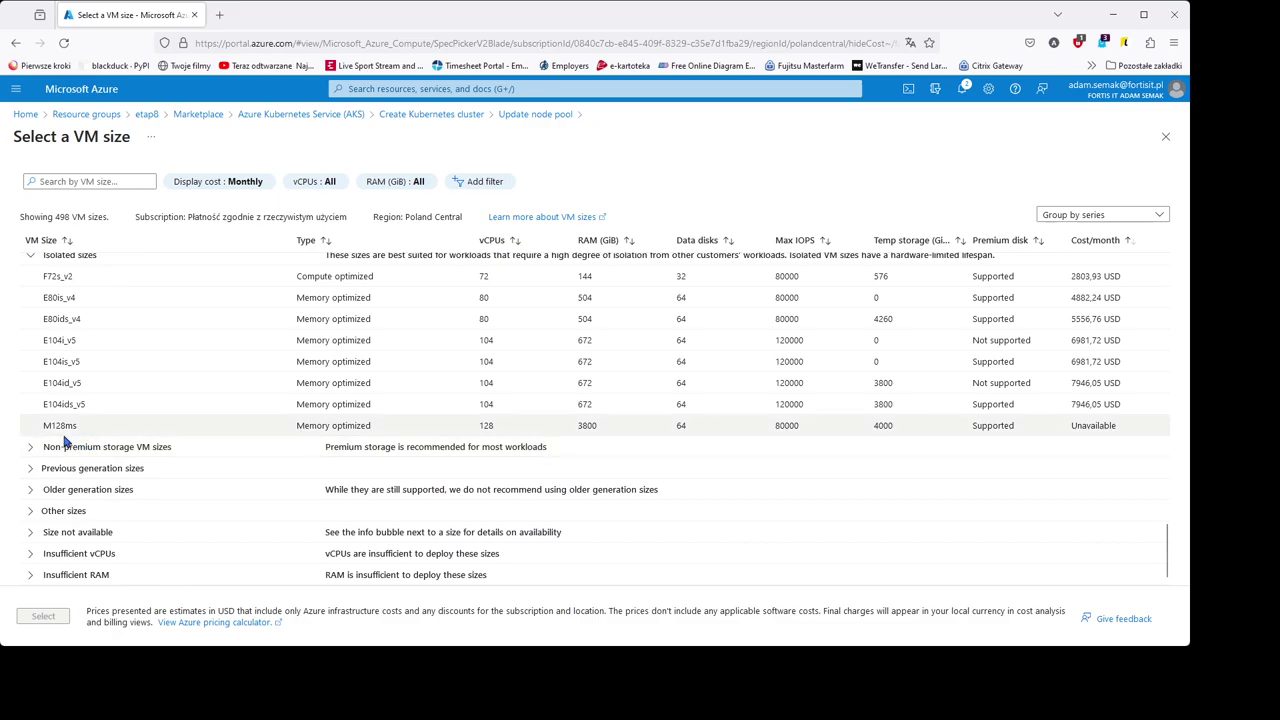
{"action": "scroll", "coordinate": [64, 455], "scroll_direction": "up", "scroll_amount": 2}
{"action": "scroll", "coordinate": [62, 480], "scroll_direction": "down", "scroll_amount": 2}
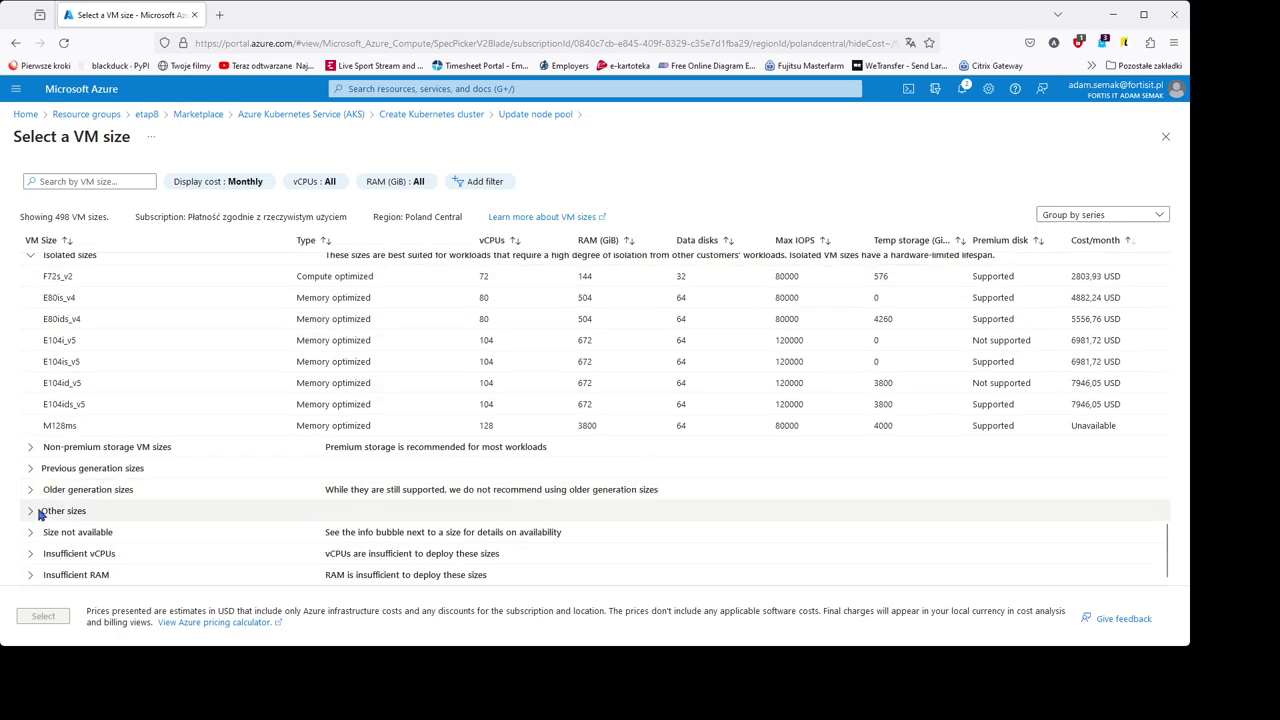
{"action": "left_click", "coordinate": [31, 448]}
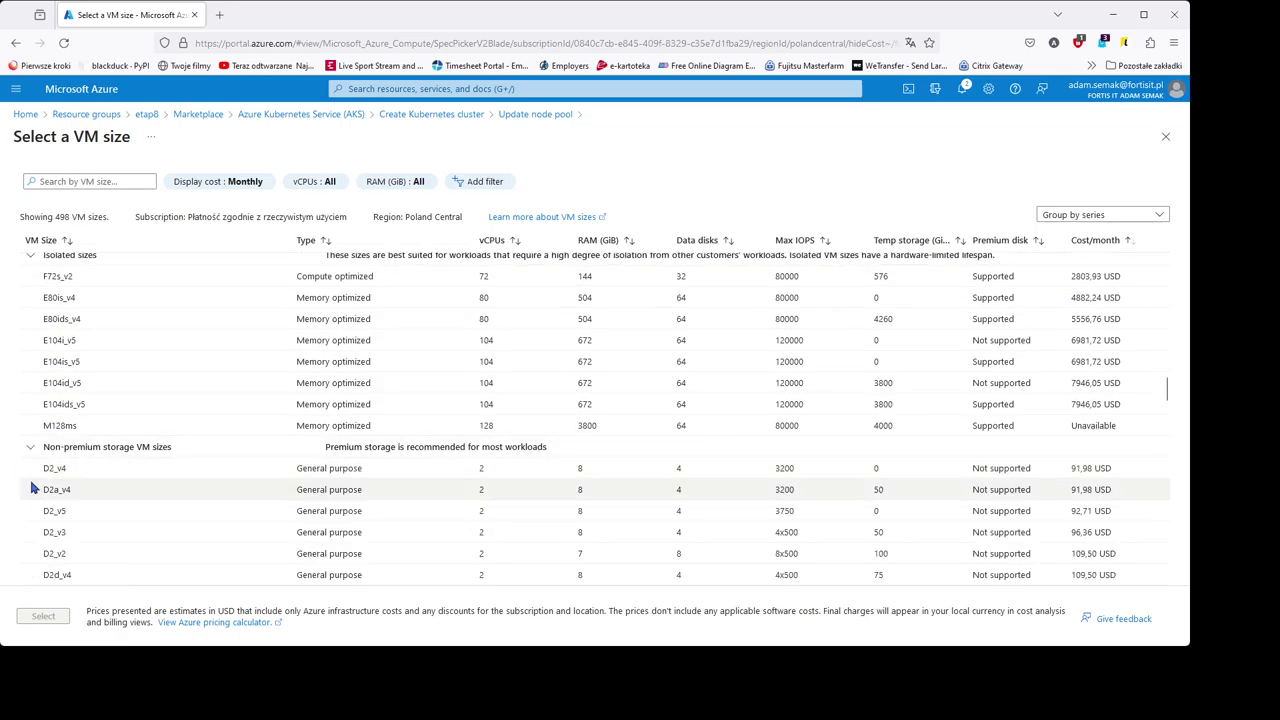
{"action": "scroll", "coordinate": [34, 490], "scroll_direction": "down", "scroll_amount": 5}
{"action": "scroll", "coordinate": [34, 490], "scroll_direction": "down", "scroll_amount": 5}
{"action": "scroll", "coordinate": [34, 490], "scroll_direction": "down", "scroll_amount": 5}
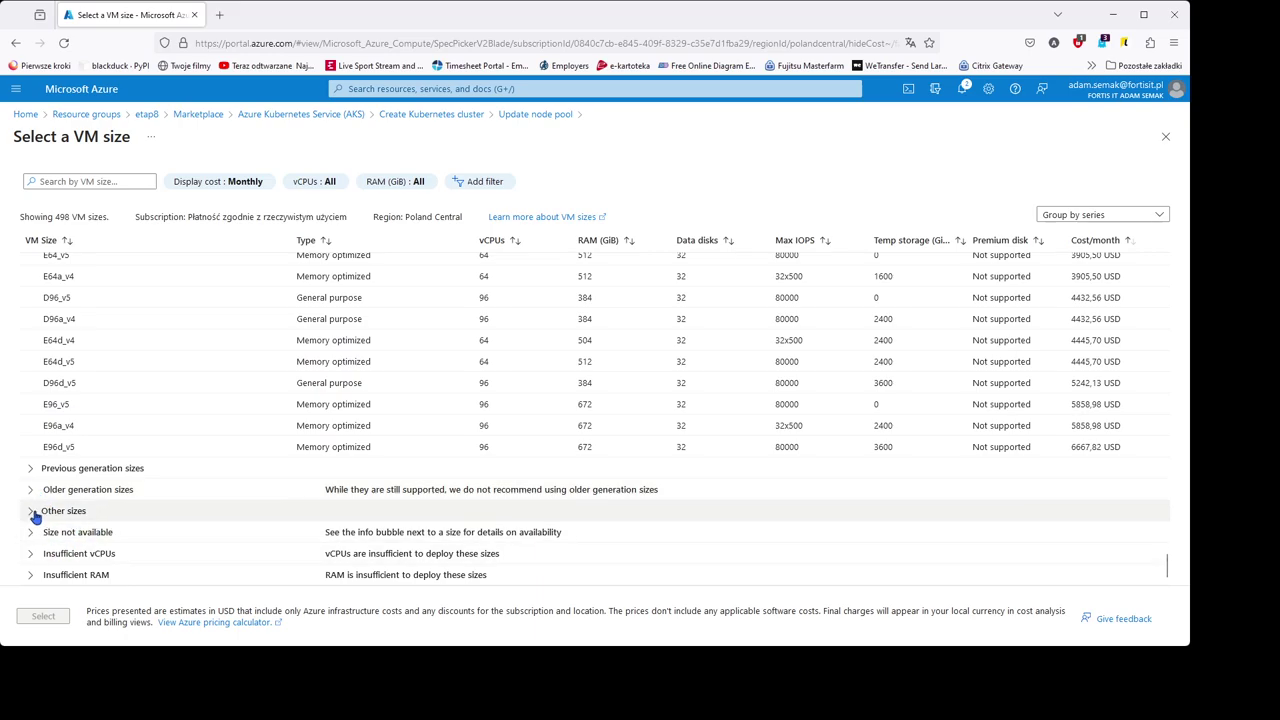
{"action": "left_click", "coordinate": [31, 511]}
{"action": "scroll", "coordinate": [93, 508], "scroll_direction": "down", "scroll_amount": 2}
{"action": "scroll", "coordinate": [93, 508], "scroll_direction": "down", "scroll_amount": 2}
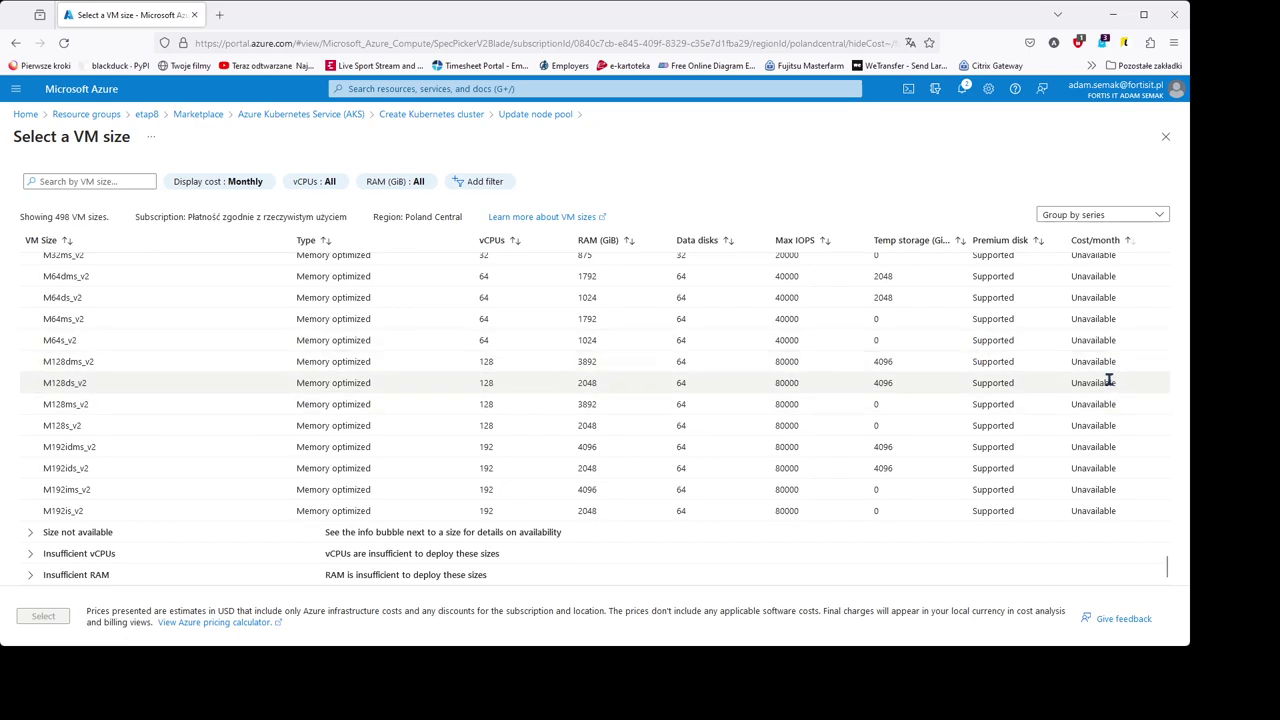
{"action": "scroll", "coordinate": [600, 380], "scroll_direction": "up", "scroll_amount": 10}
{"action": "scroll", "coordinate": [470, 370], "scroll_direction": "up", "scroll_amount": 5}
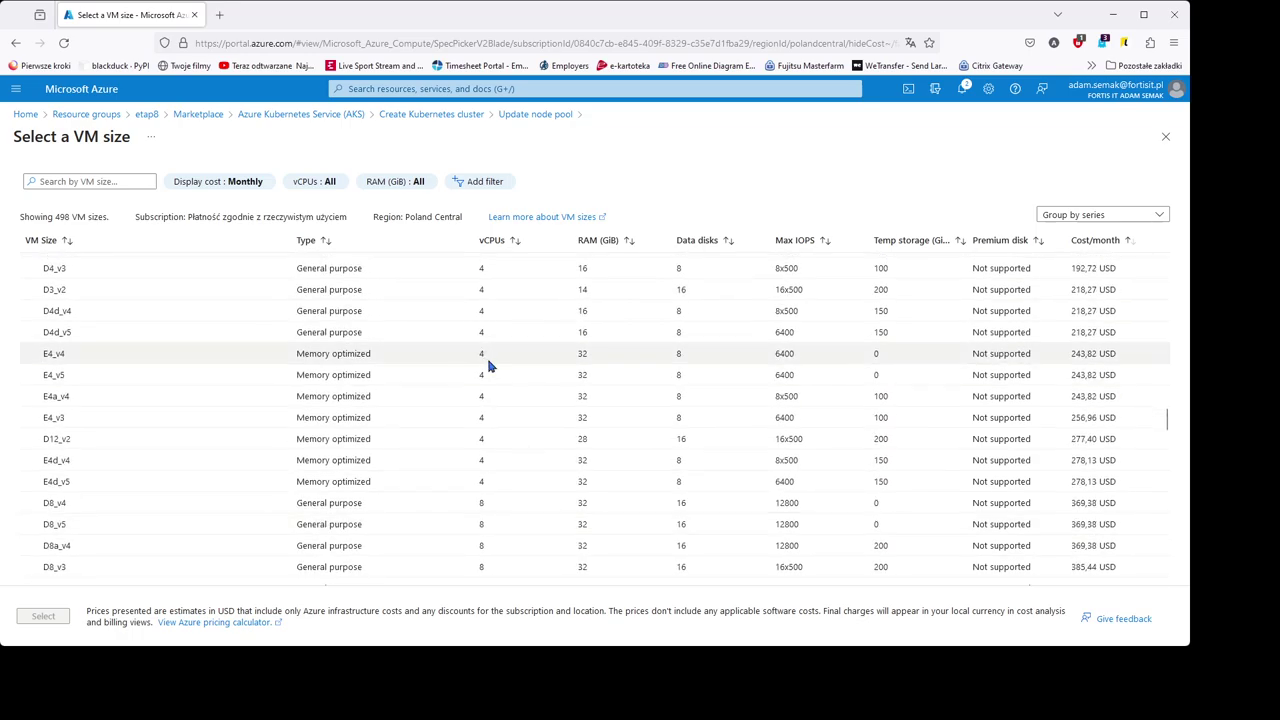
{"action": "scroll", "coordinate": [1137, 448], "scroll_direction": "down", "scroll_amount": 3}
{"action": "scroll", "coordinate": [1137, 460], "scroll_direction": "down", "scroll_amount": 5}
{"action": "scroll", "coordinate": [1135, 470], "scroll_direction": "down", "scroll_amount": 5}
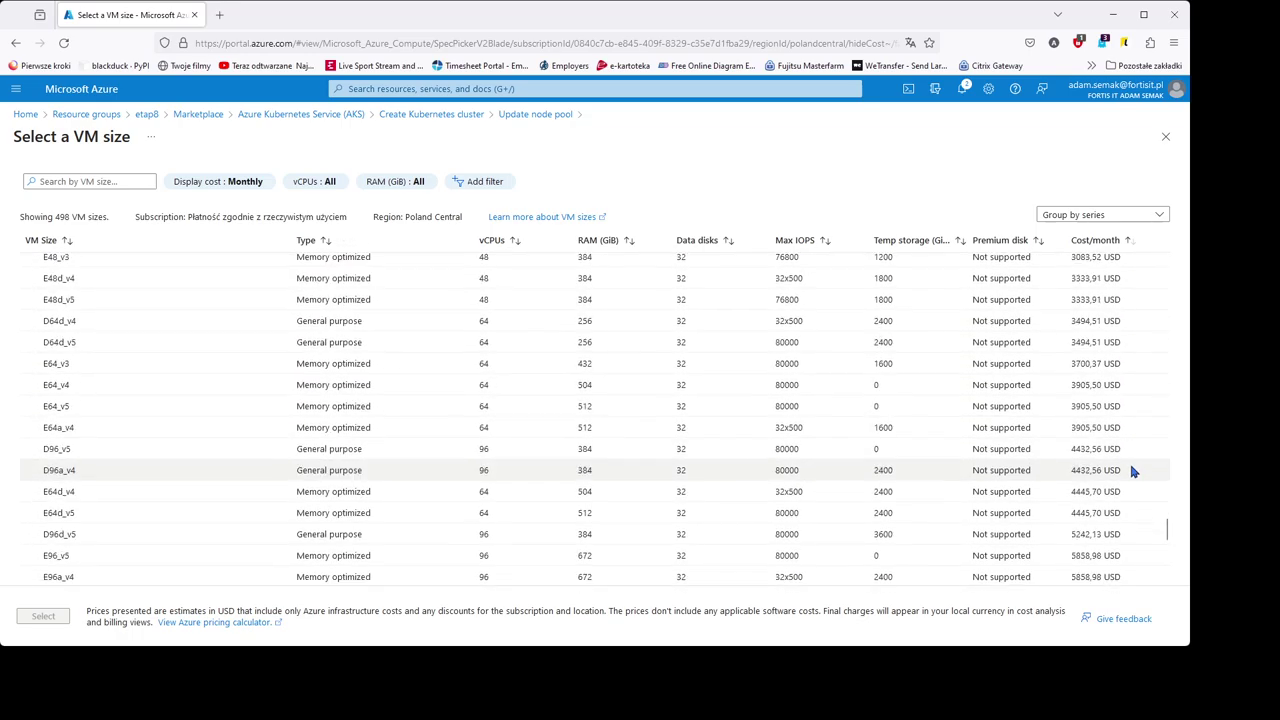
{"action": "scroll", "coordinate": [1133, 470], "scroll_direction": "down", "scroll_amount": 2}
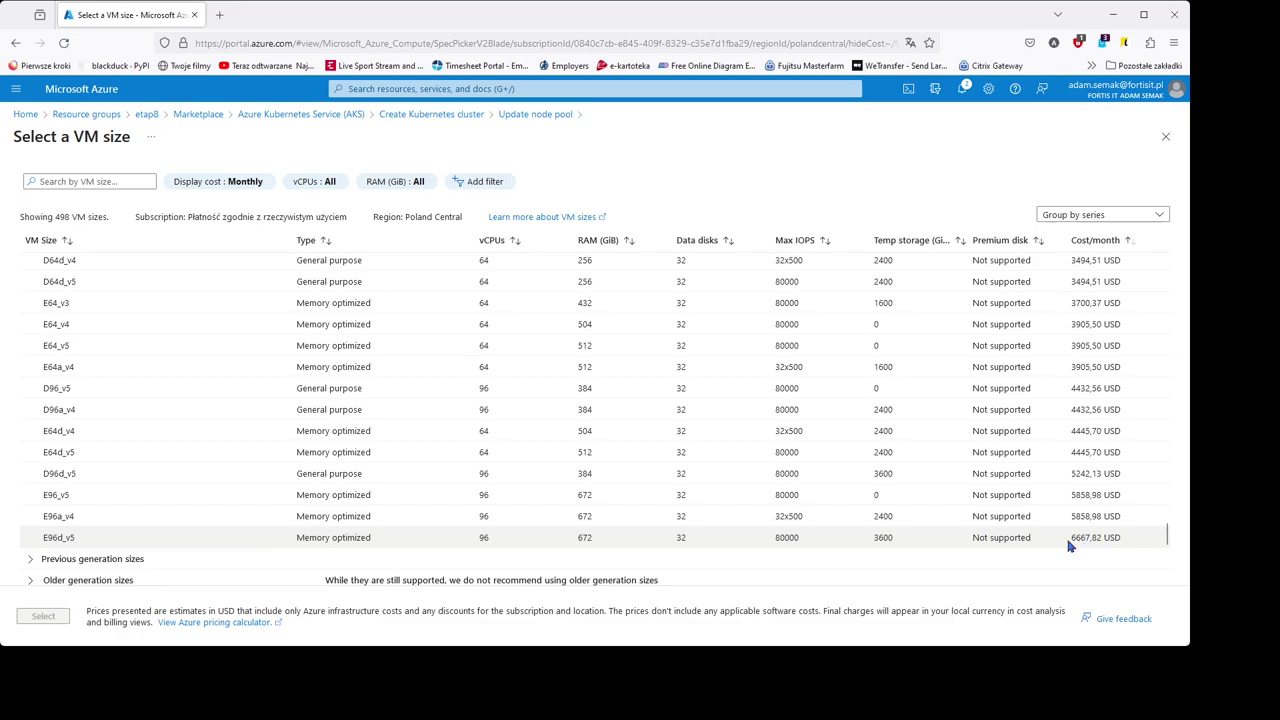
Choose Standard B2s (2 vCPUs, 4 GiB RAM) as the node size
{"action": "left_click_drag", "start_coordinate": [1071, 540], "coordinate": [1111, 538]}
{"action": "scroll", "coordinate": [1130, 410], "scroll_direction": "up", "scroll_amount": 10}
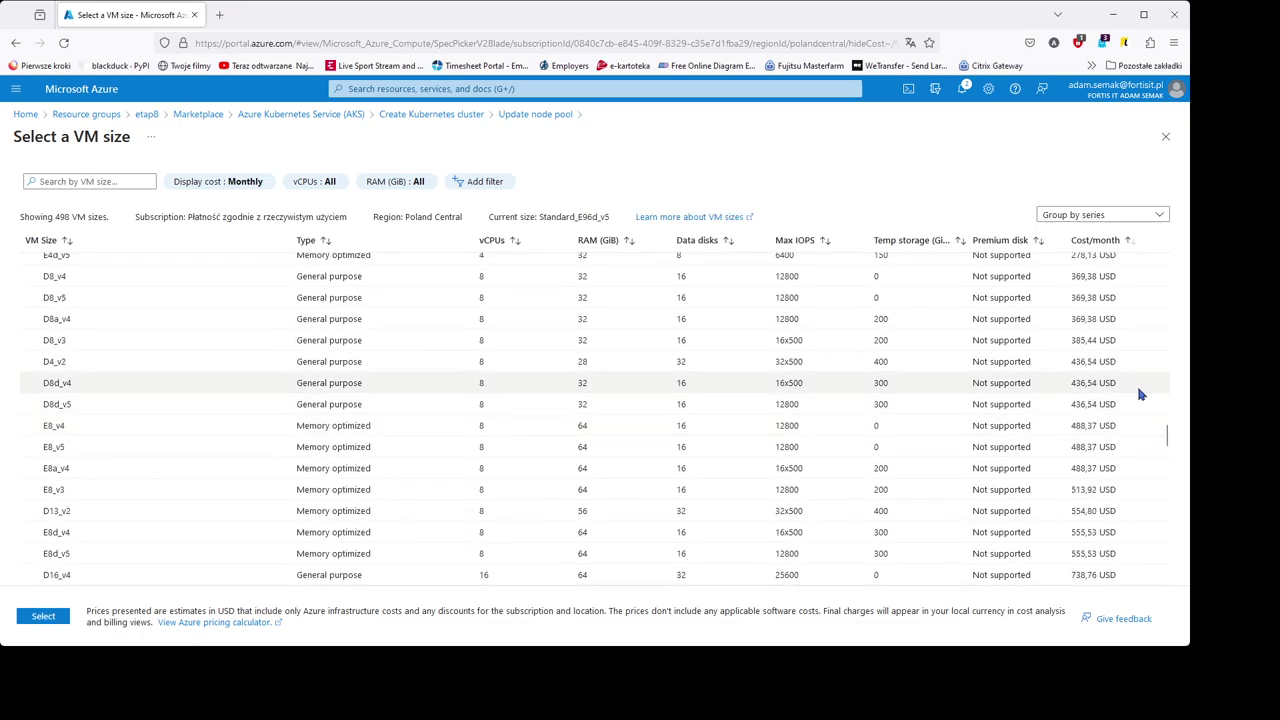
{"action": "scroll", "coordinate": [1140, 394], "scroll_direction": "up", "scroll_amount": 10}
{"action": "scroll", "coordinate": [1140, 394], "scroll_direction": "up", "scroll_amount": 10}
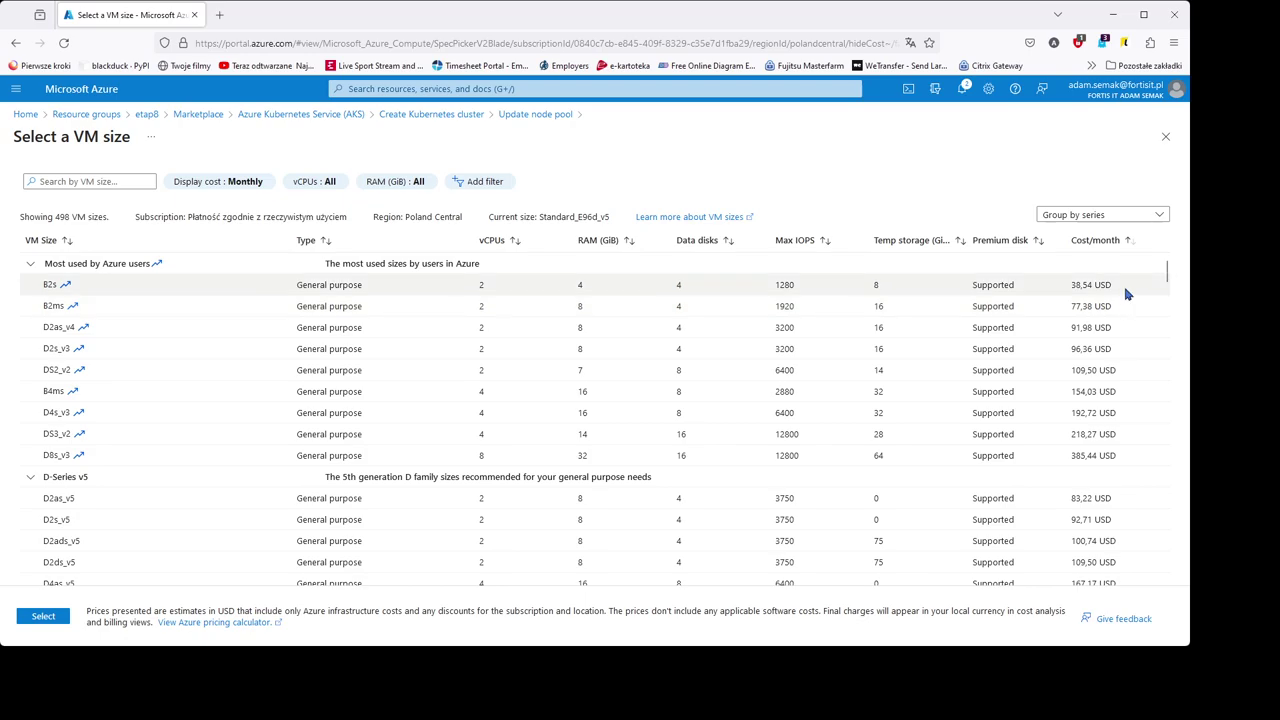
{"action": "left_click", "coordinate": [50, 286]}
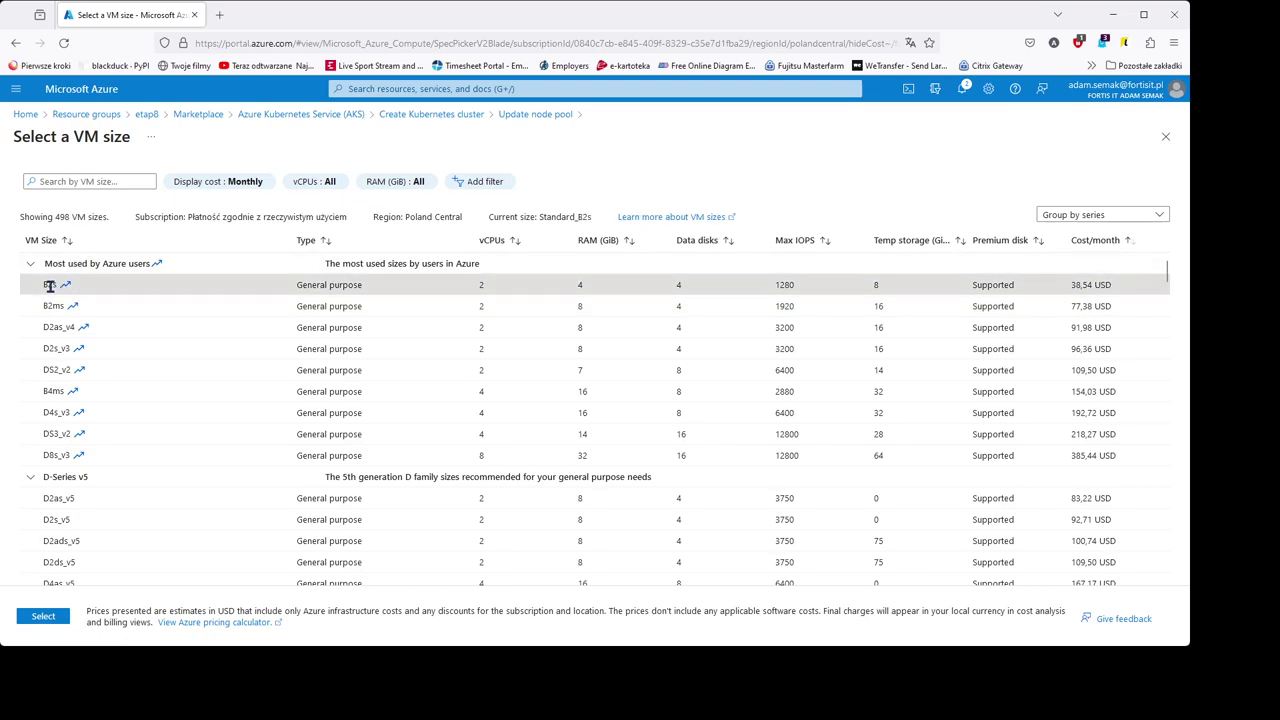
{"action": "left_click", "coordinate": [45, 617]}
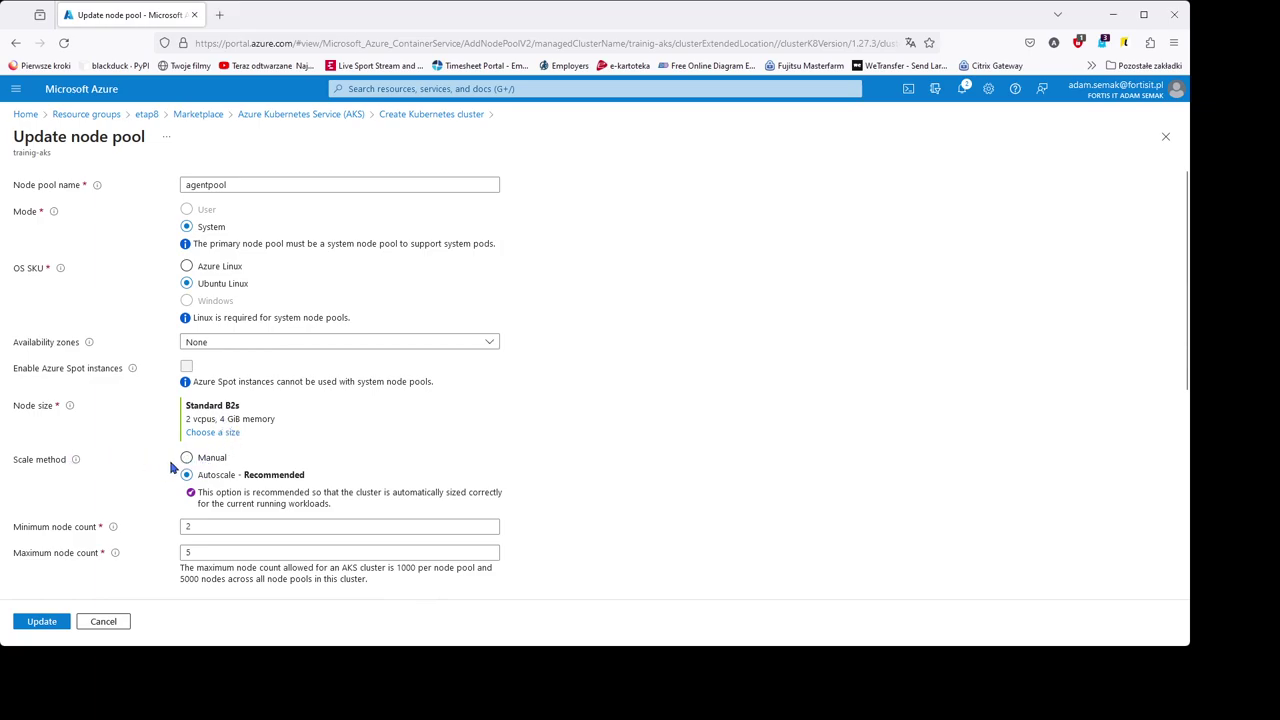
Switch agentpool to manual scaling with a node count of 1
{"action": "left_click", "coordinate": [186, 458]}
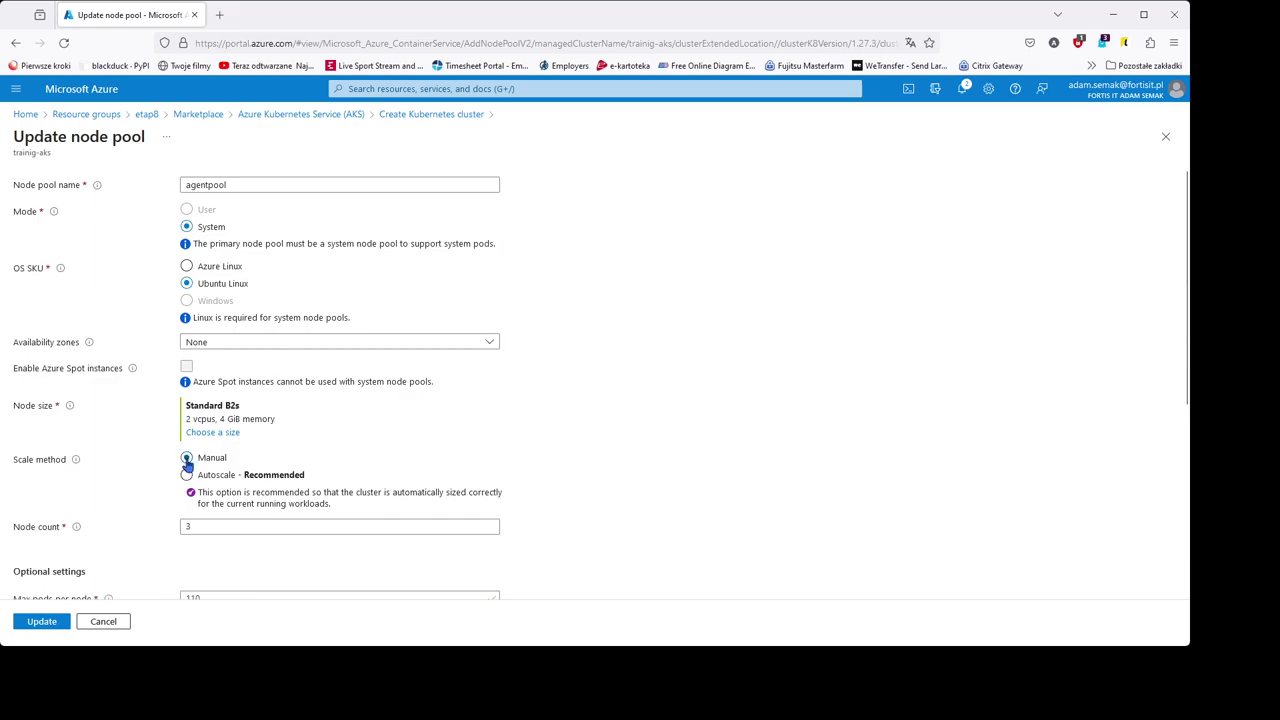
{"action": "double_click", "coordinate": [197, 527]}
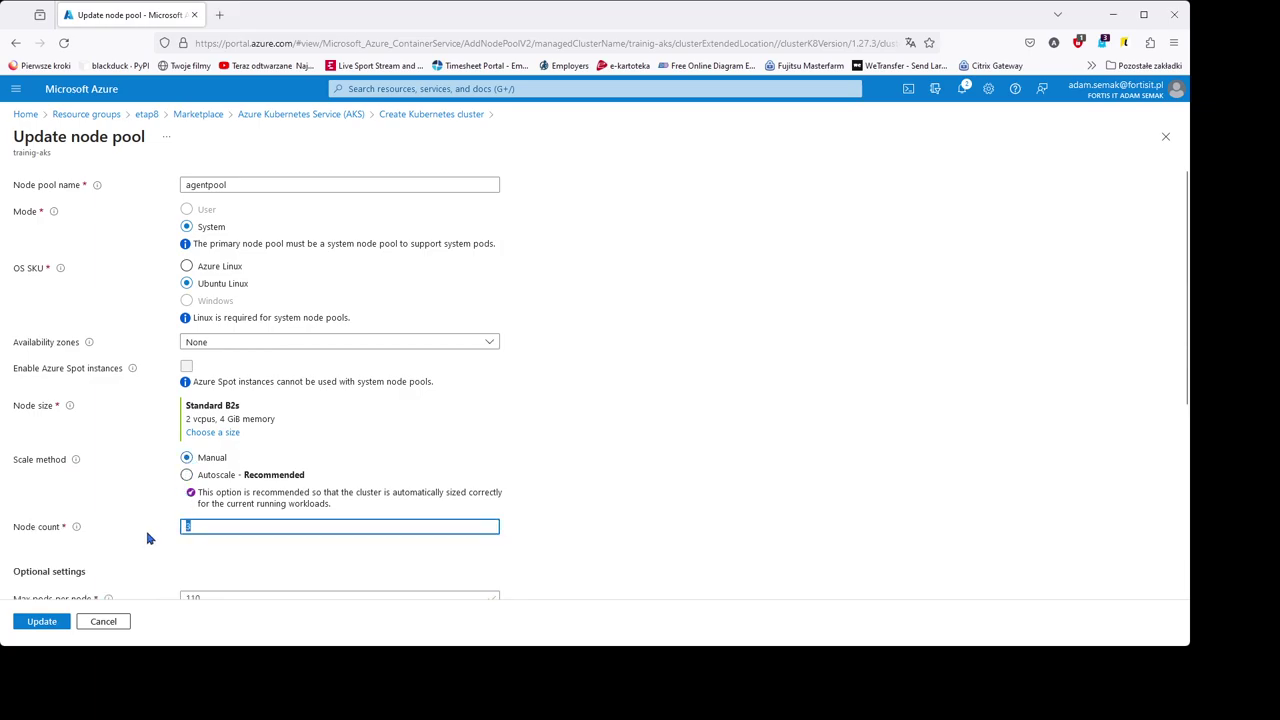
{"action": "type", "text": "1"}
Lower max pods per node to 30
{"action": "scroll", "coordinate": [280, 545], "scroll_direction": "down", "scroll_amount": 3}
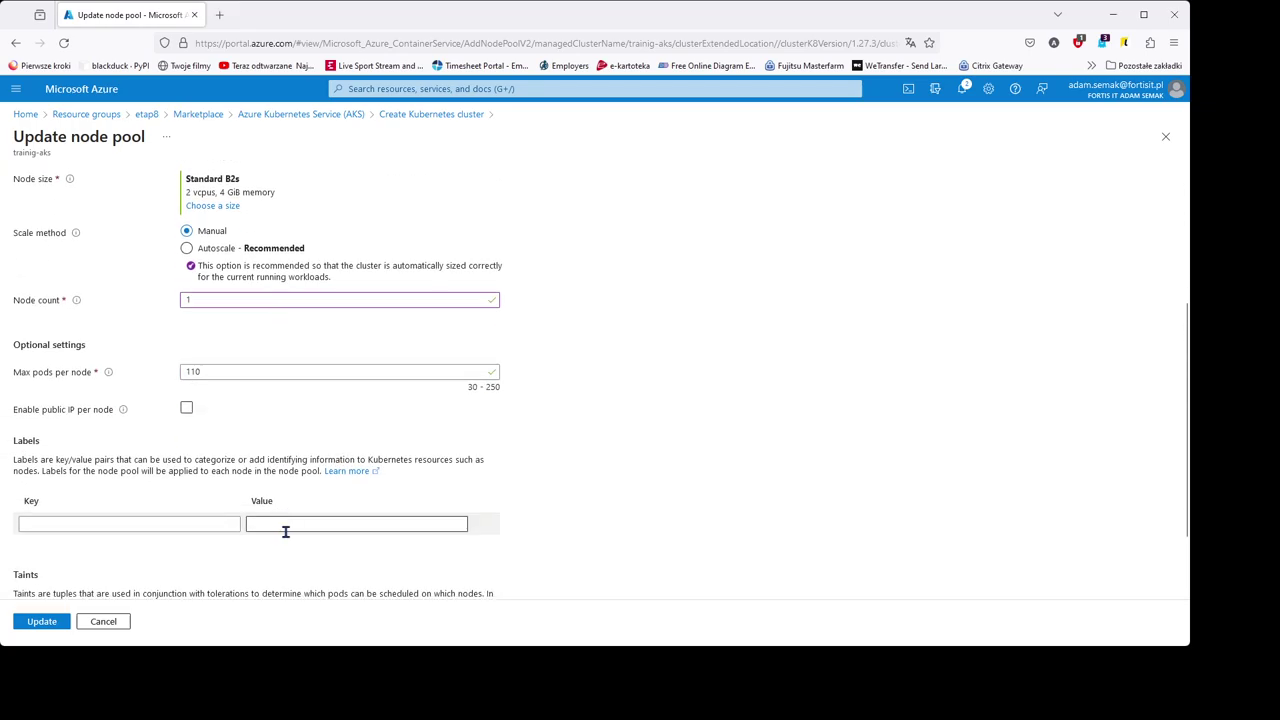
{"action": "double_click", "coordinate": [205, 371]}
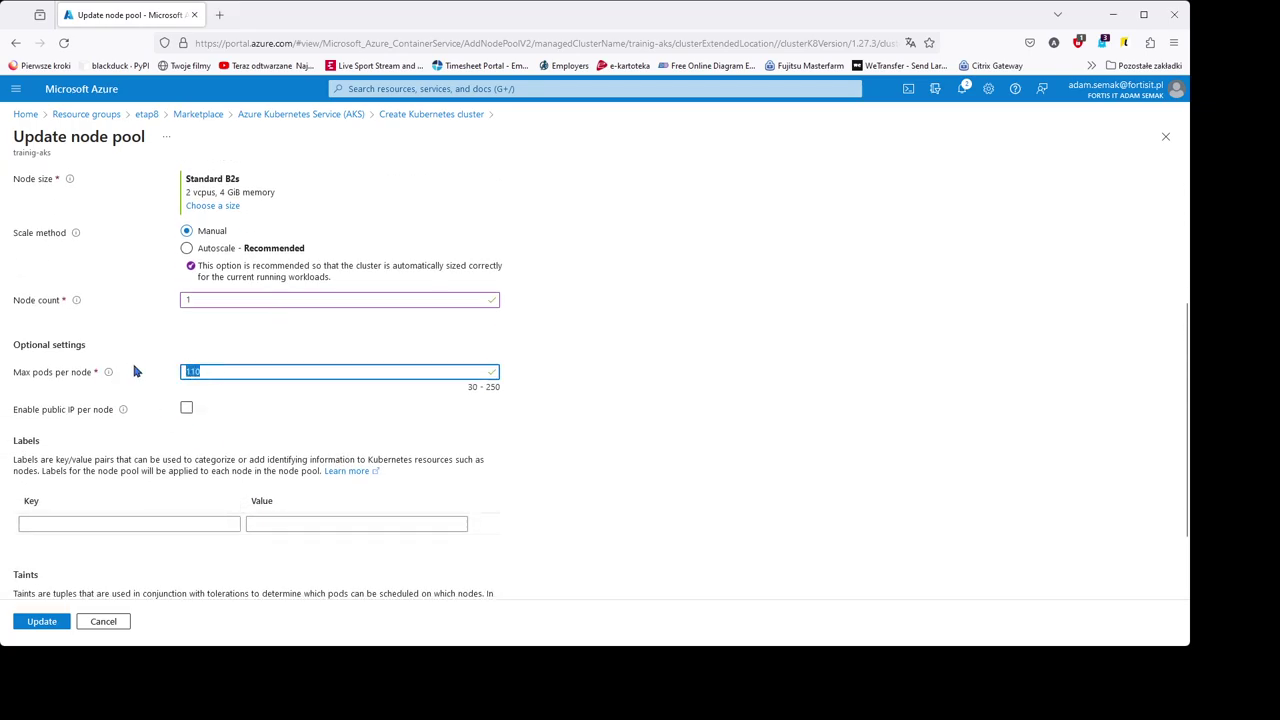
{"action": "type", "text": "30"}
{"action": "left_click", "coordinate": [432, 440]}
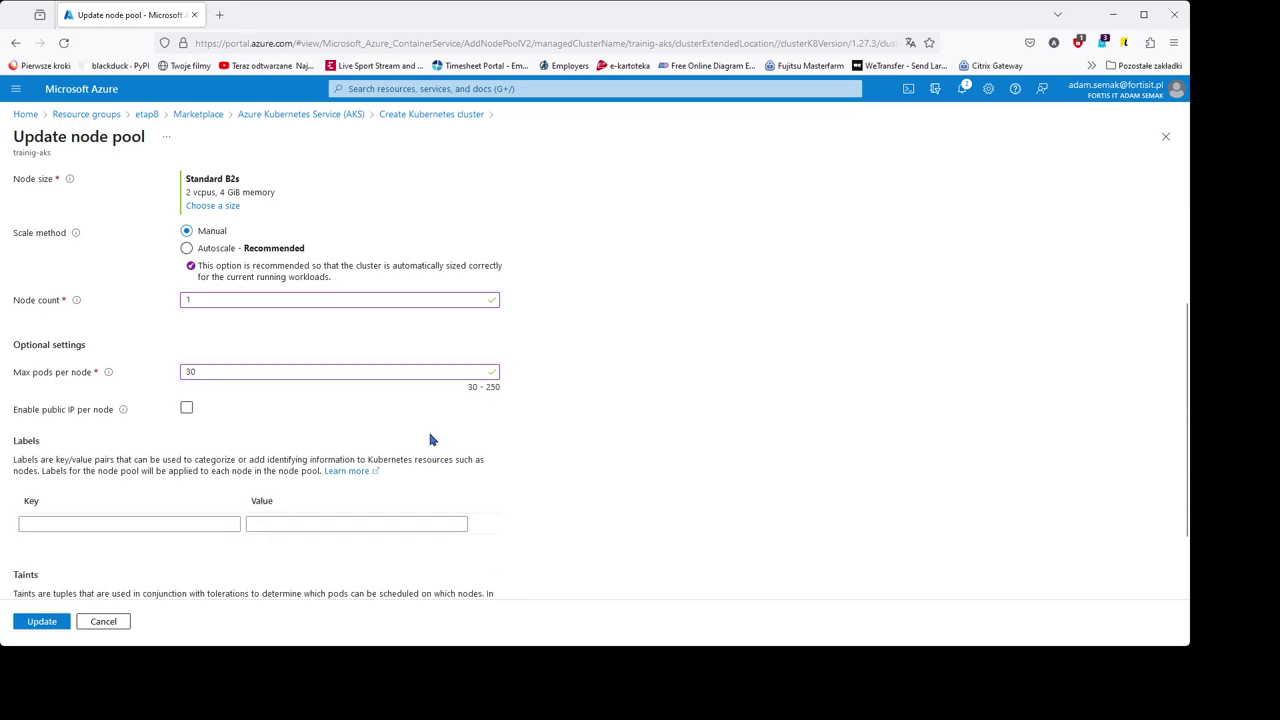
{"action": "double_click", "coordinate": [215, 369]}
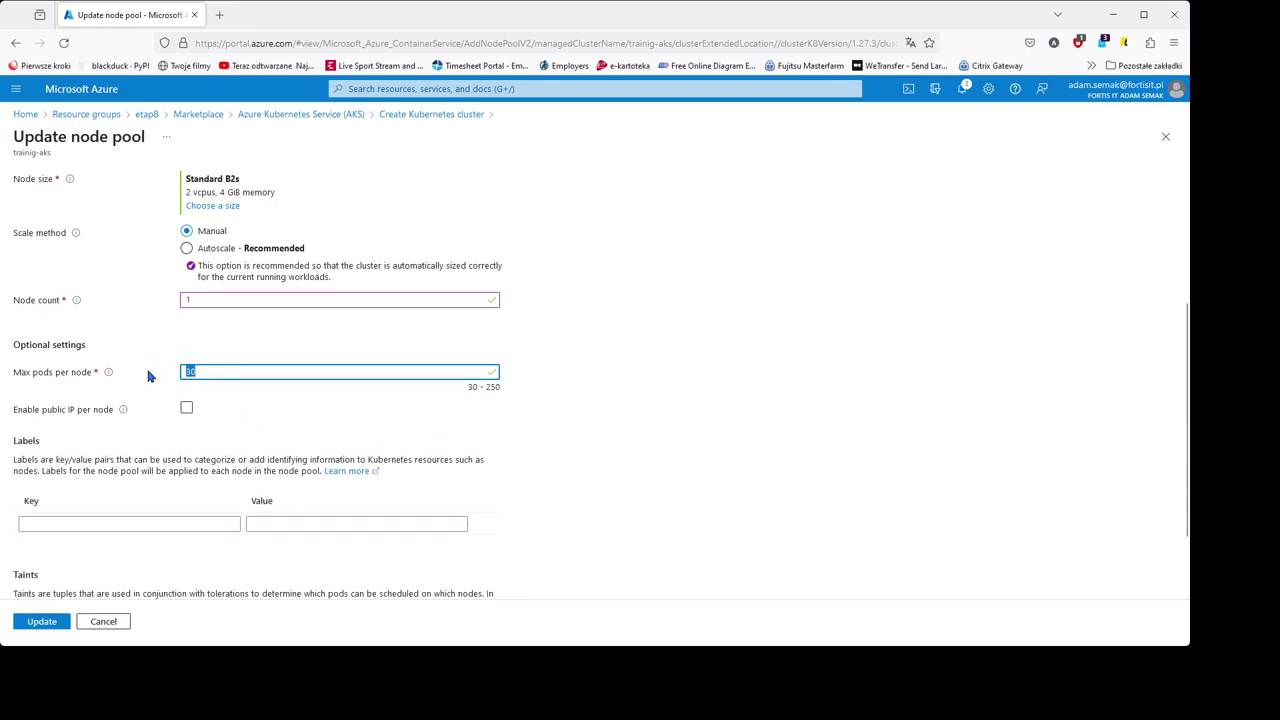
{"action": "left_click", "coordinate": [205, 433]}
{"action": "scroll", "coordinate": [122, 421], "scroll_direction": "down", "scroll_amount": 1}
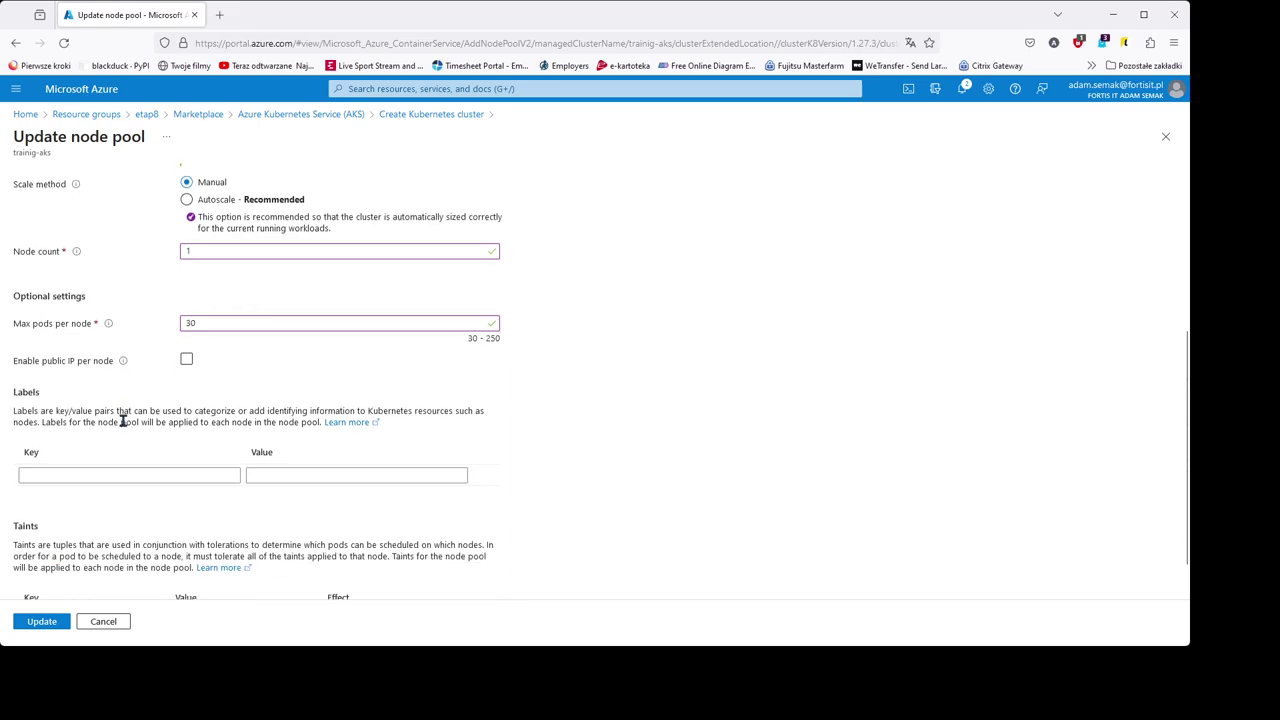
{"action": "scroll", "coordinate": [122, 421], "scroll_direction": "down", "scroll_amount": 1}
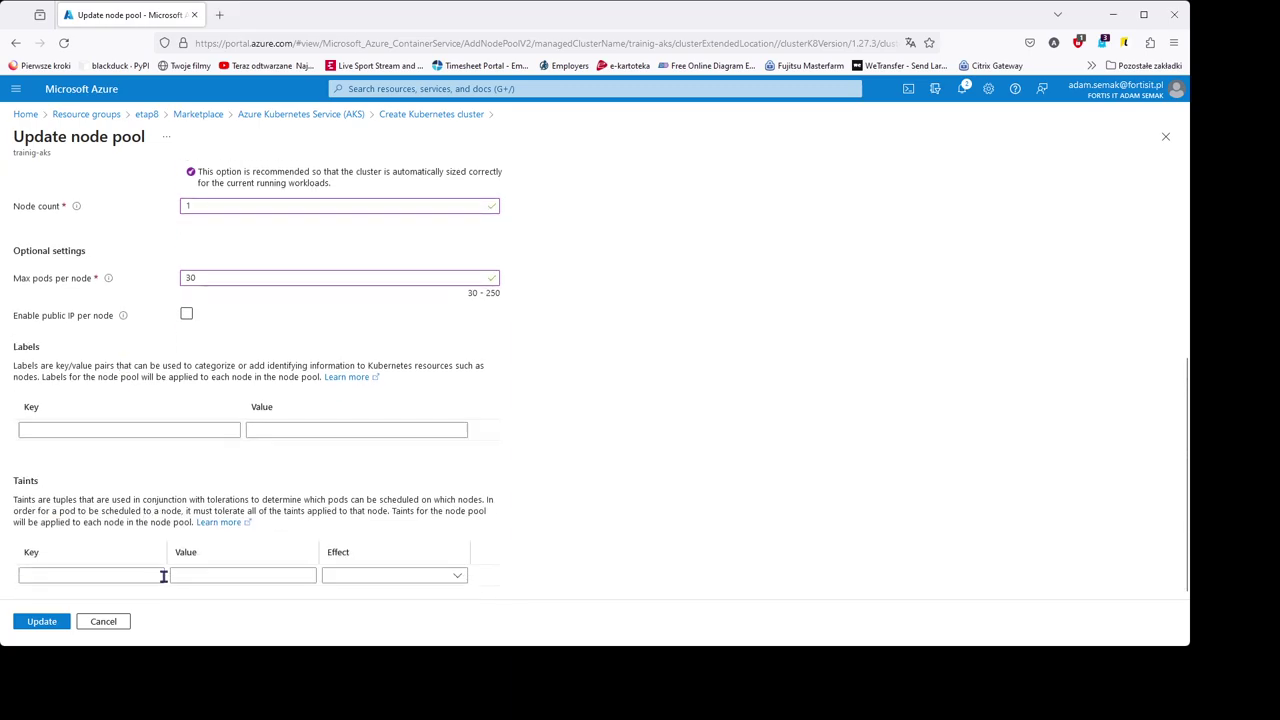
Apply the agentpool updates and run Review + create validation for trainig-aks
{"action": "left_click", "coordinate": [53, 622]}
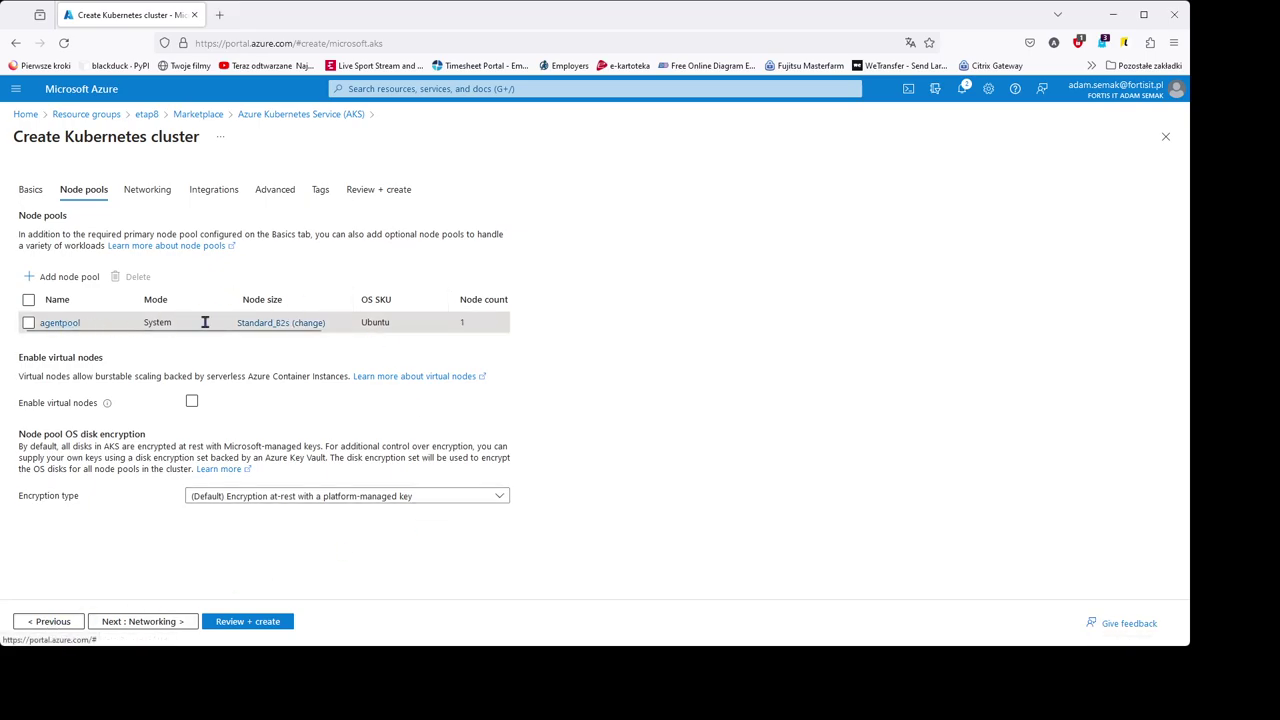
{"action": "left_click", "coordinate": [256, 622]}
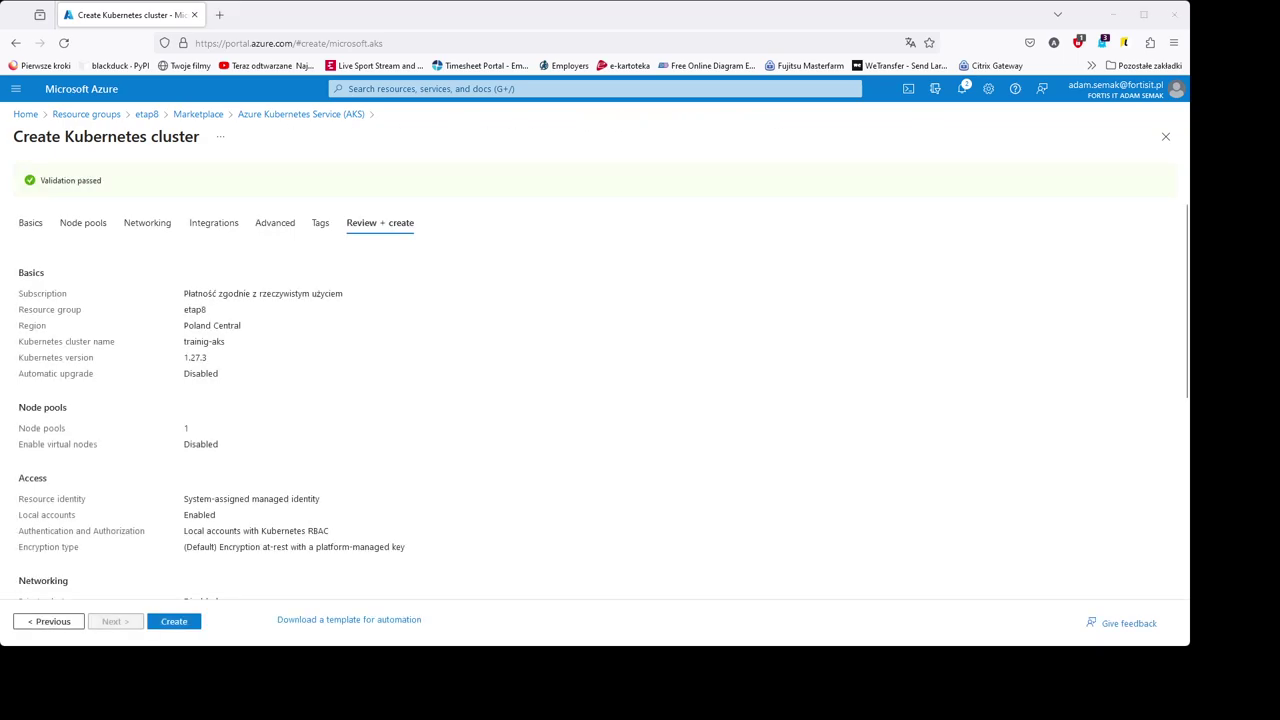
Leave Networking as kubenet with Calico and authorized IP ranges off, then go to Integrations
{"action": "left_click", "coordinate": [164, 226]}
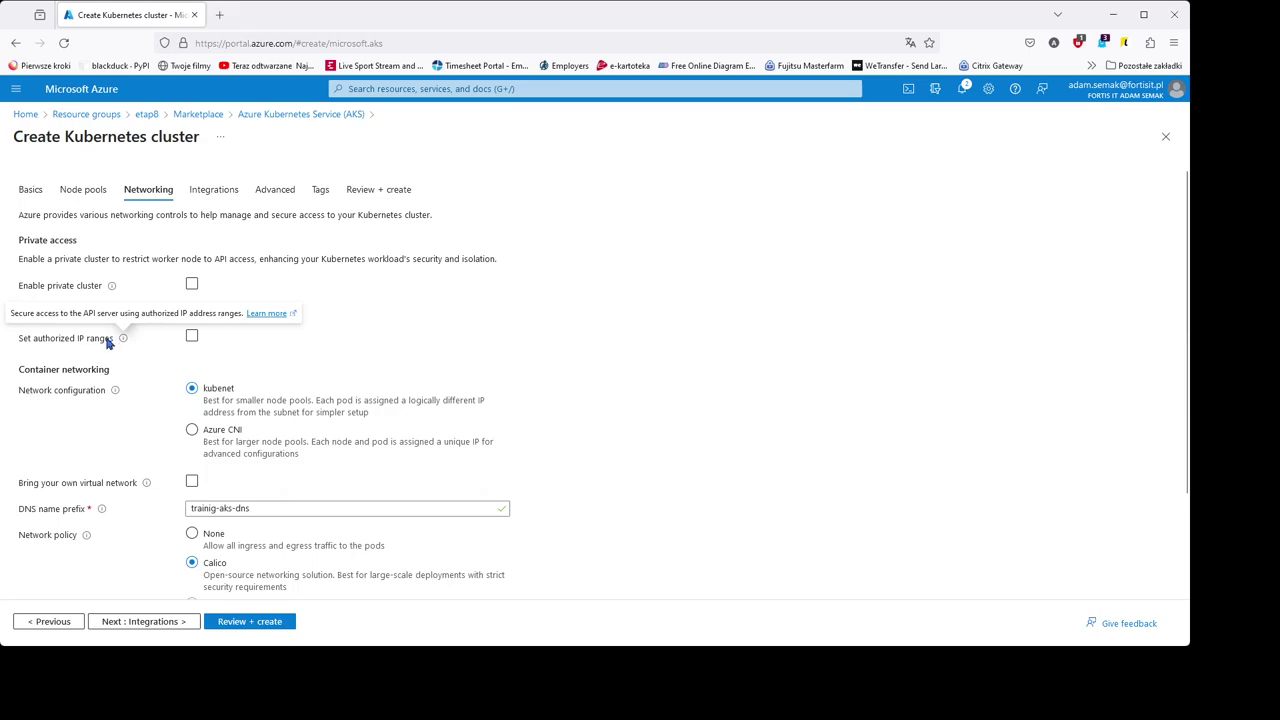
{"action": "mouse_move", "coordinate": [123, 338]}
{"action": "scroll", "coordinate": [145, 350], "scroll_direction": "down", "scroll_amount": 2}
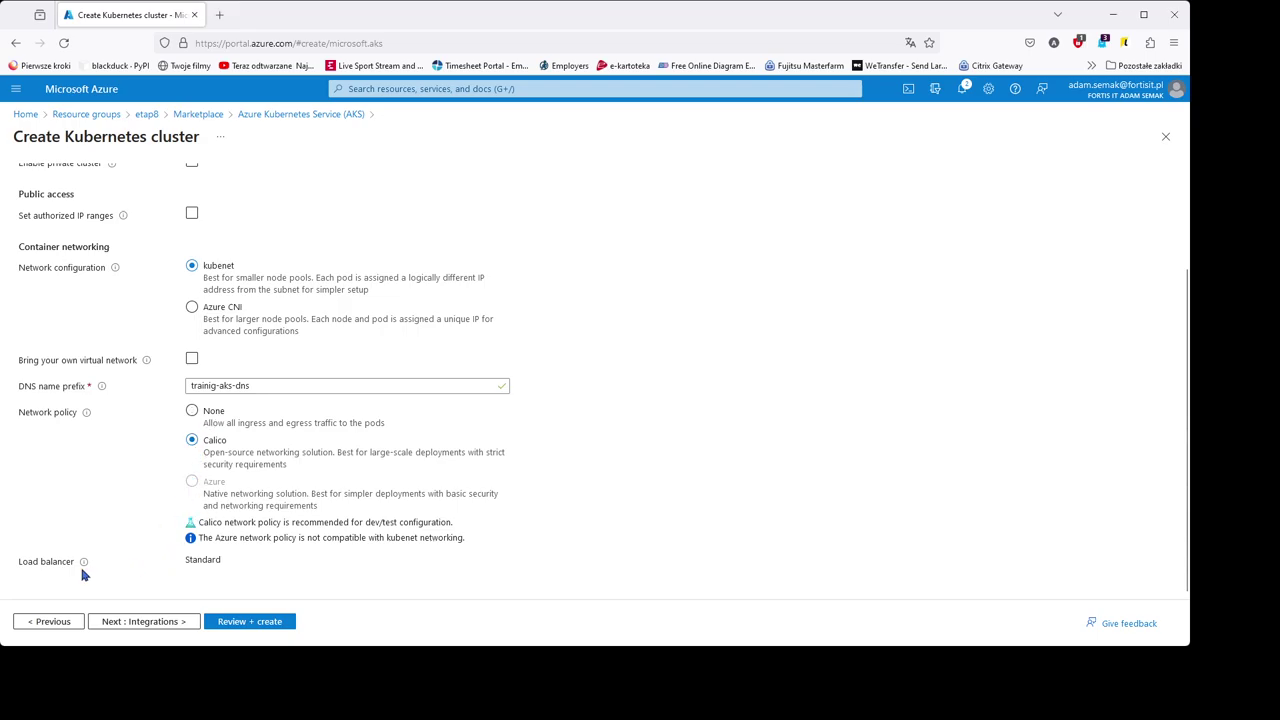
{"action": "scroll", "coordinate": [205, 556], "scroll_direction": "up", "scroll_amount": 2}
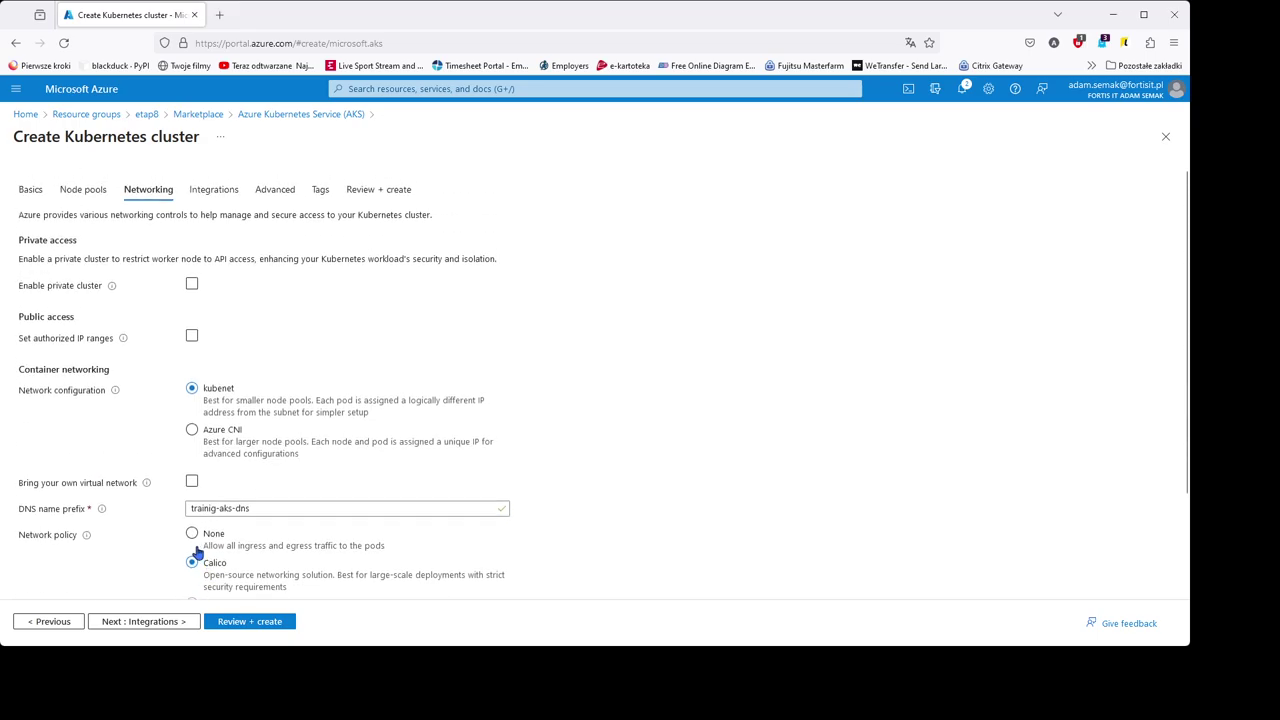
{"action": "left_click", "coordinate": [192, 337]}
{"action": "left_click", "coordinate": [192, 339]}
{"action": "scroll", "coordinate": [235, 450], "scroll_direction": "down", "scroll_amount": 2}
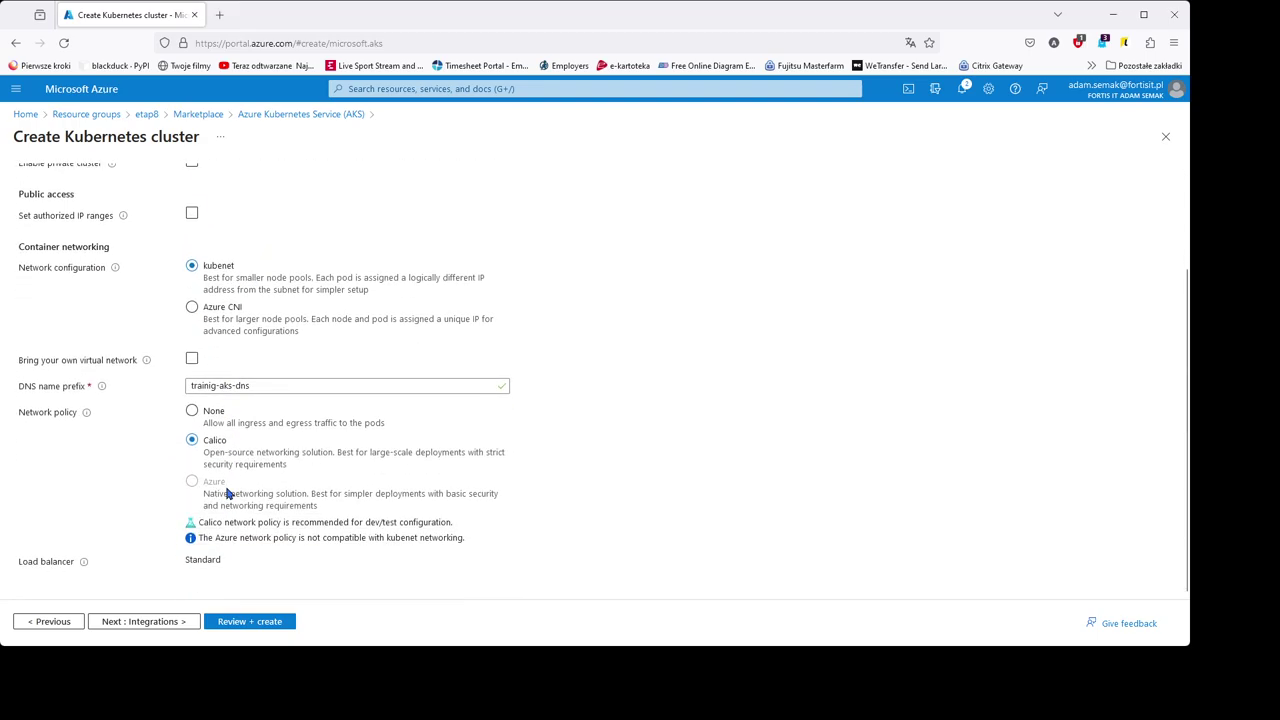
{"action": "left_click", "coordinate": [143, 622]}
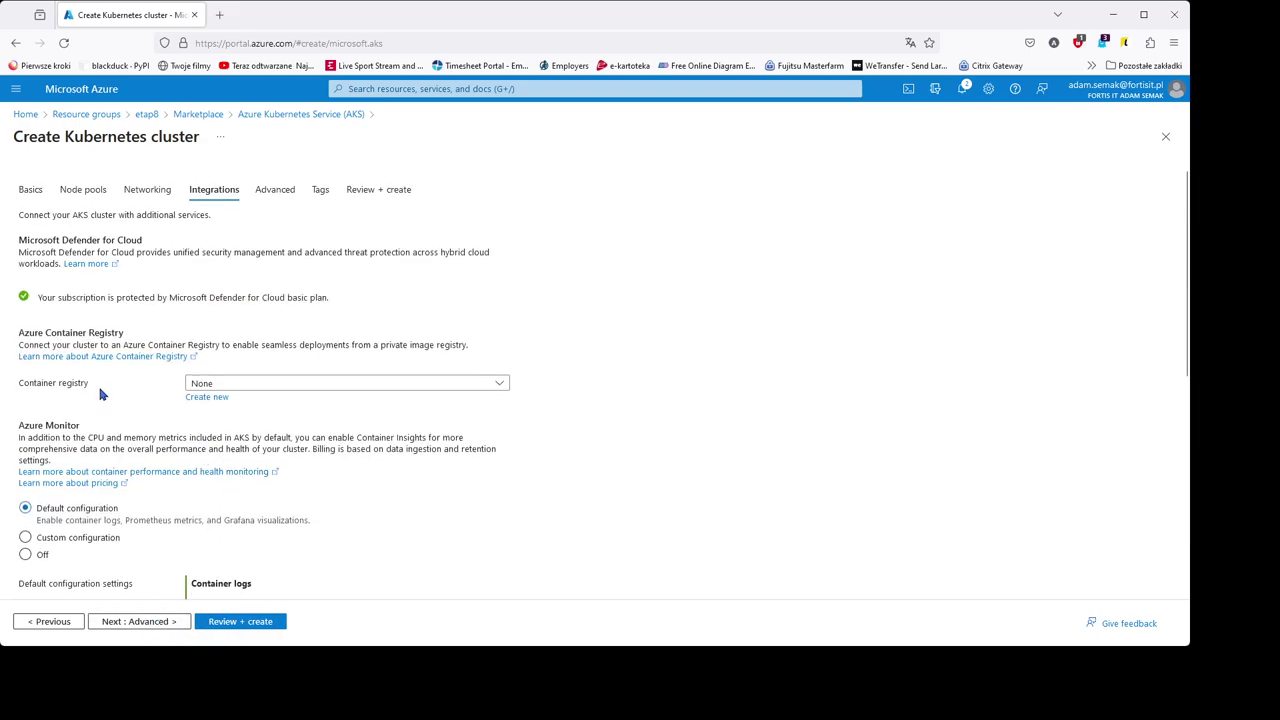
Keep the container registry at None, cancelling the new registry form
{"action": "left_click", "coordinate": [198, 388]}
{"action": "left_click", "coordinate": [154, 405]}
{"action": "left_click", "coordinate": [204, 397]}
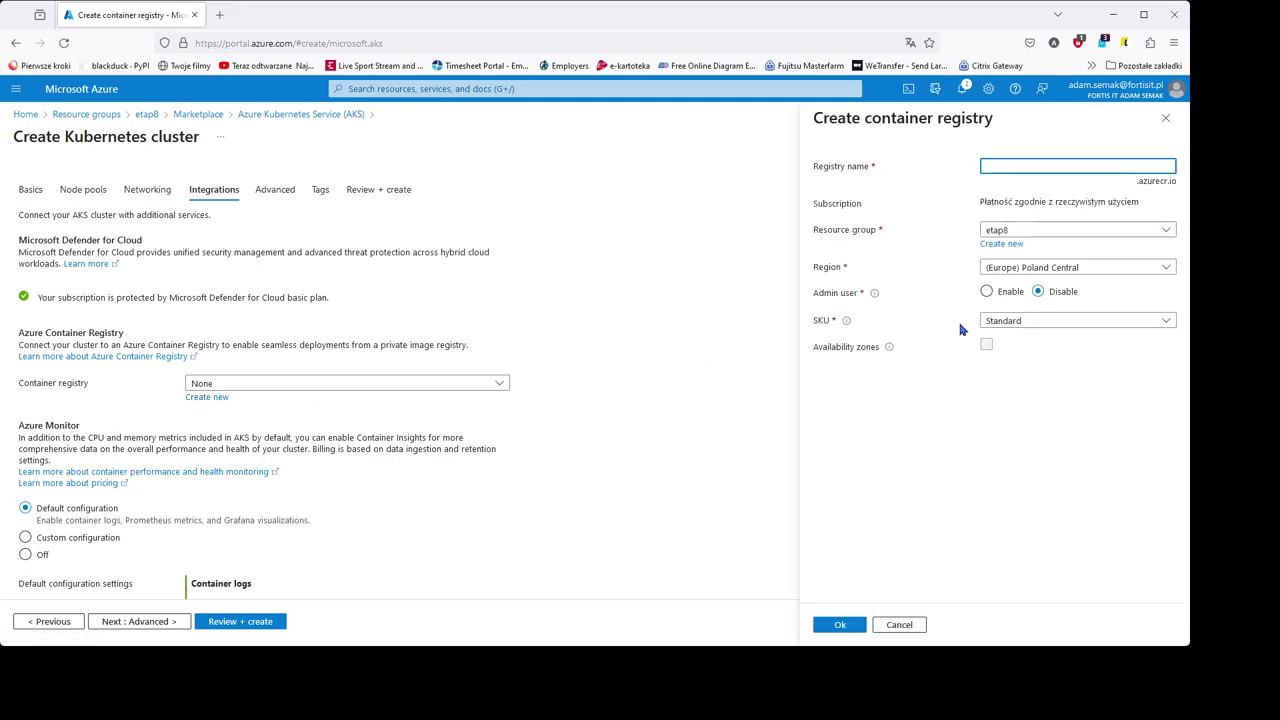
{"action": "left_click", "coordinate": [899, 625]}
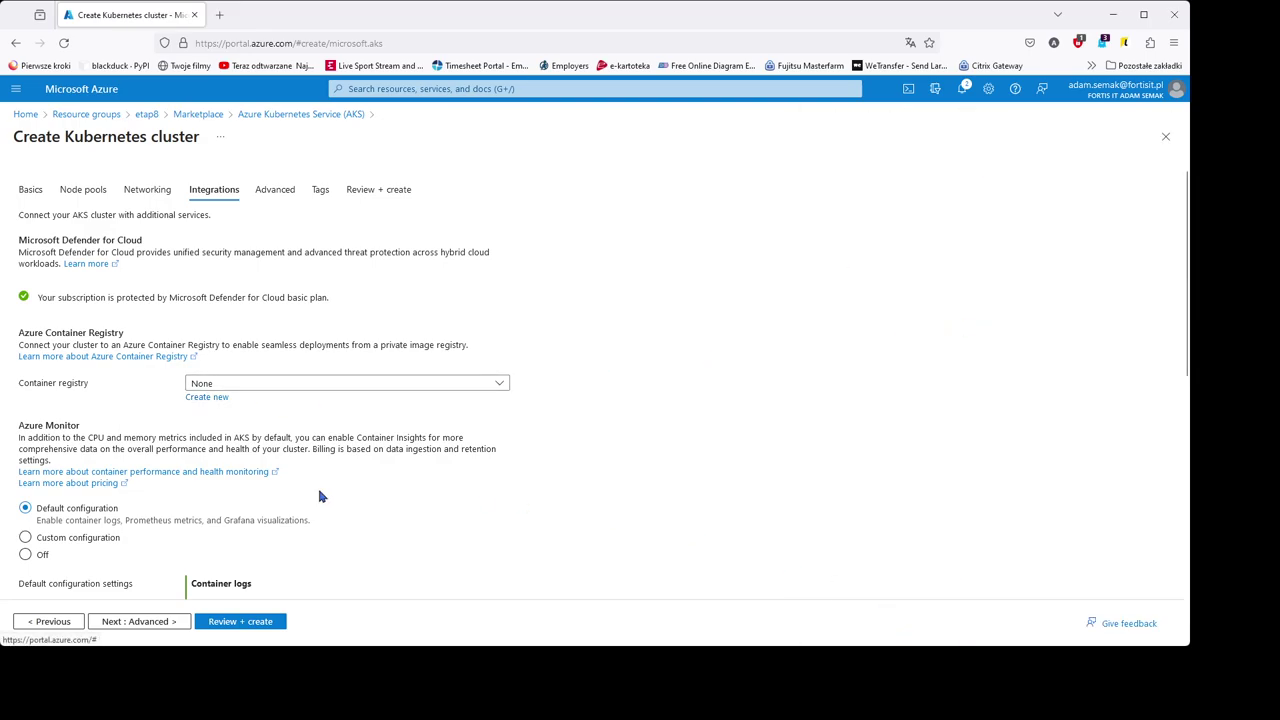
{"action": "left_click", "coordinate": [218, 399]}
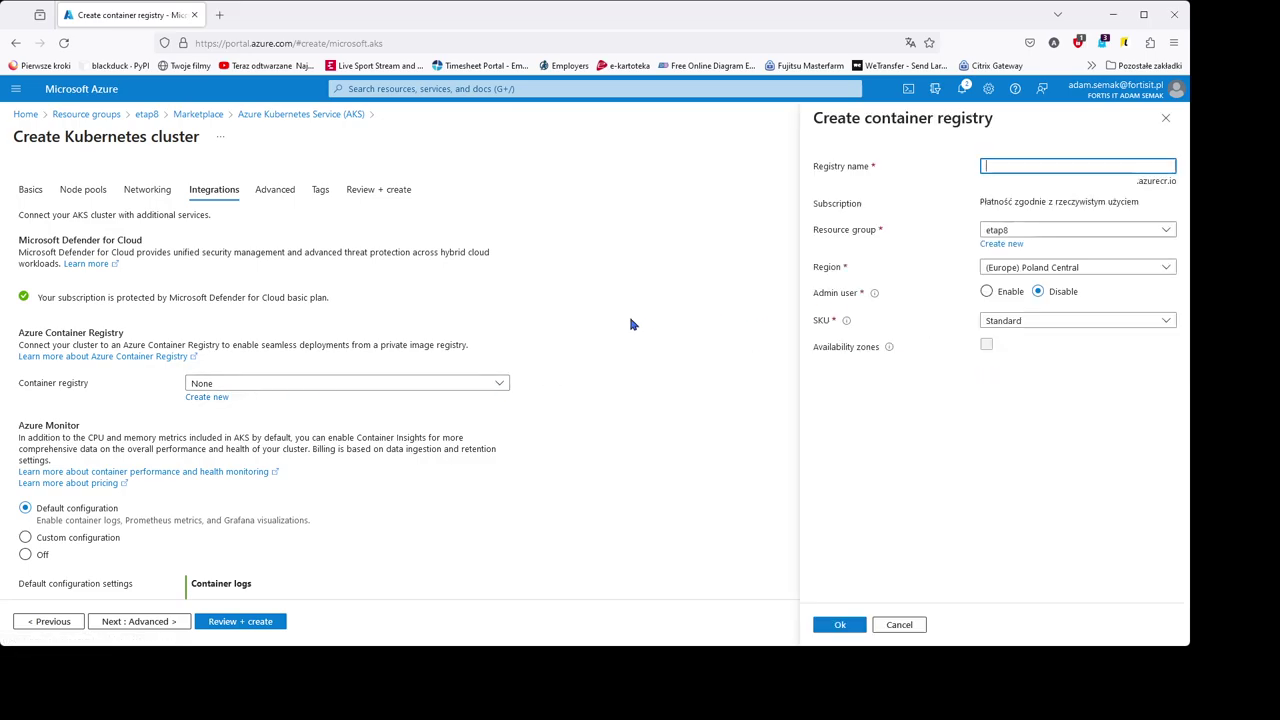
{"action": "left_click", "coordinate": [914, 628]}
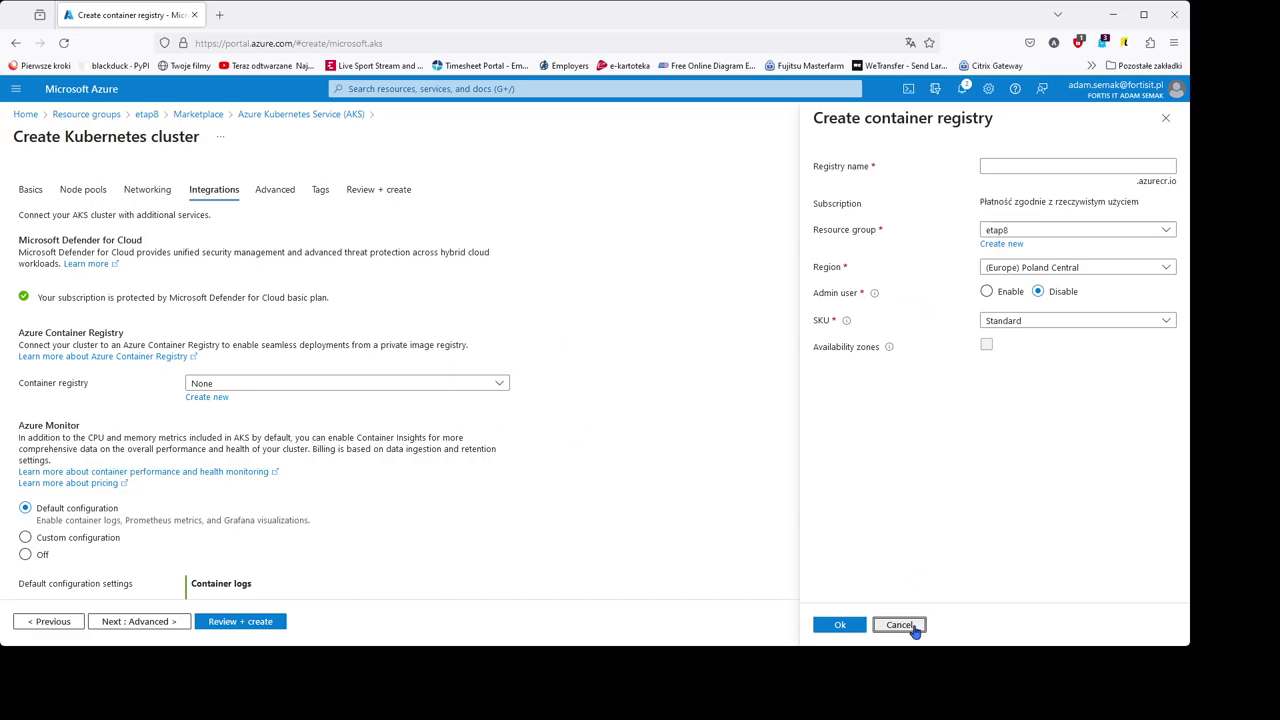
Switch Azure Monitor to Off
{"action": "scroll", "coordinate": [243, 380], "scroll_direction": "down", "scroll_amount": 3}
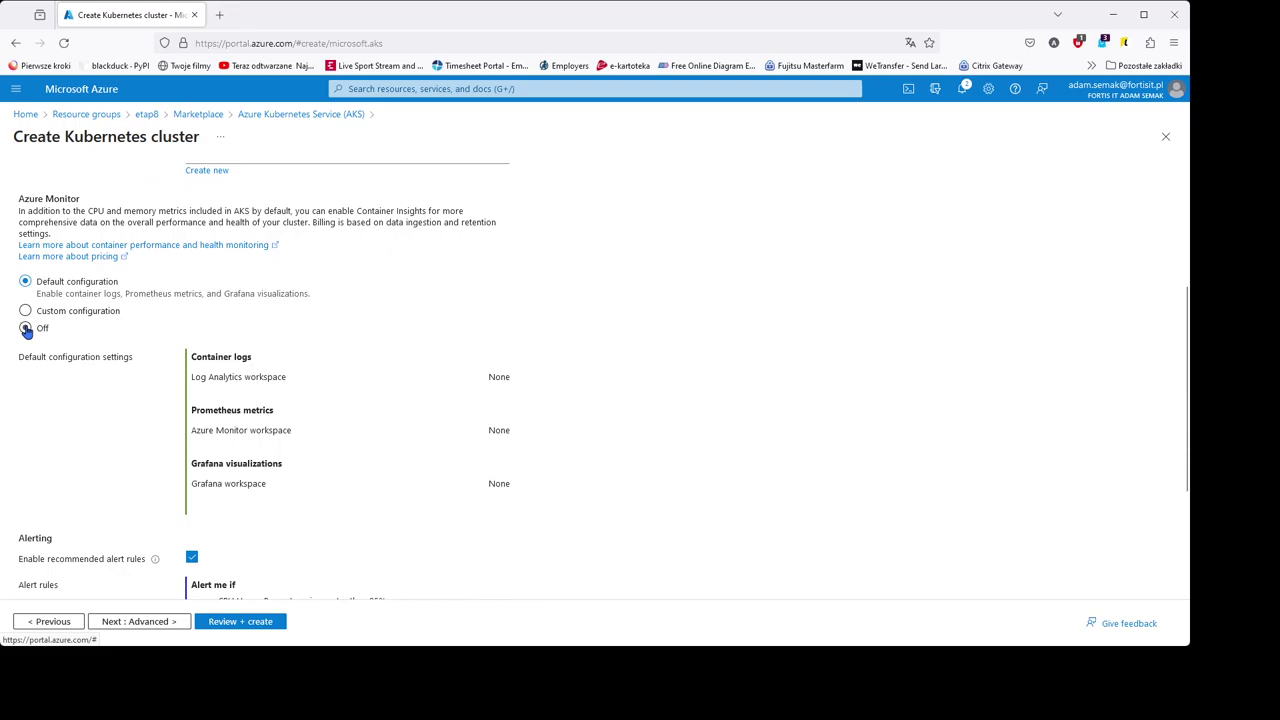
{"action": "left_click", "coordinate": [25, 329]}
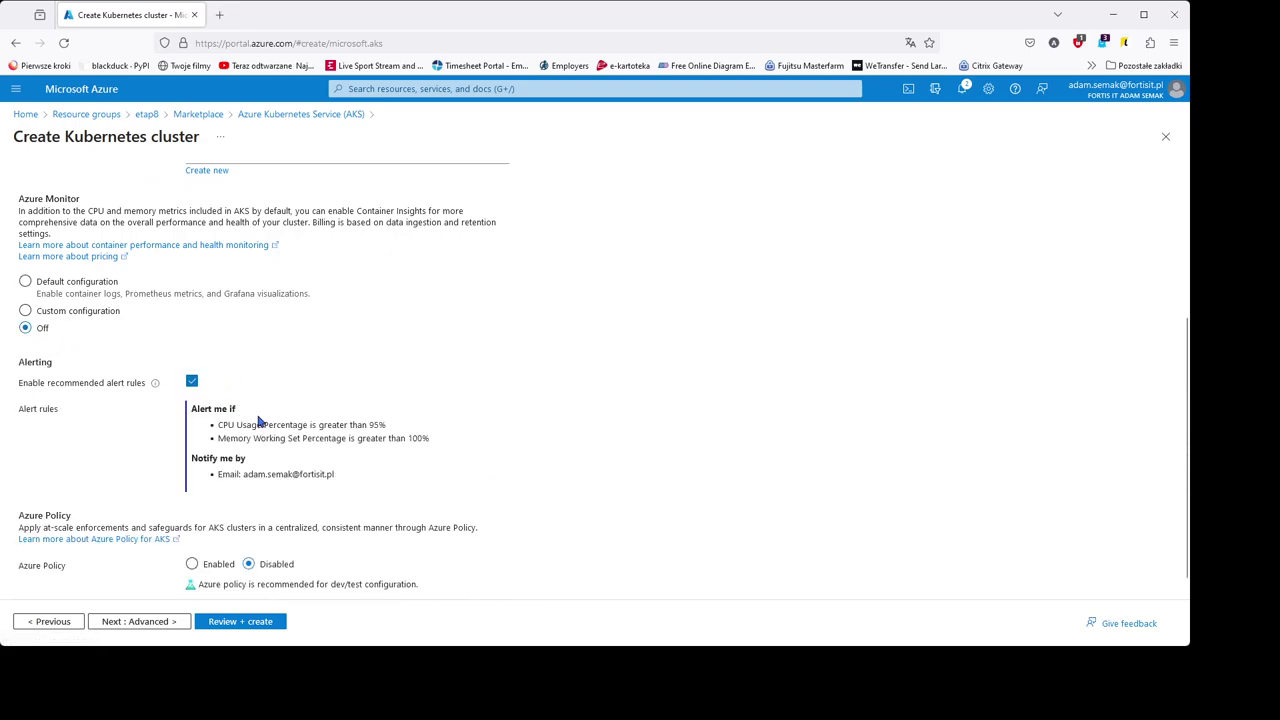
{"action": "scroll", "coordinate": [257, 417], "scroll_direction": "down", "scroll_amount": 1}
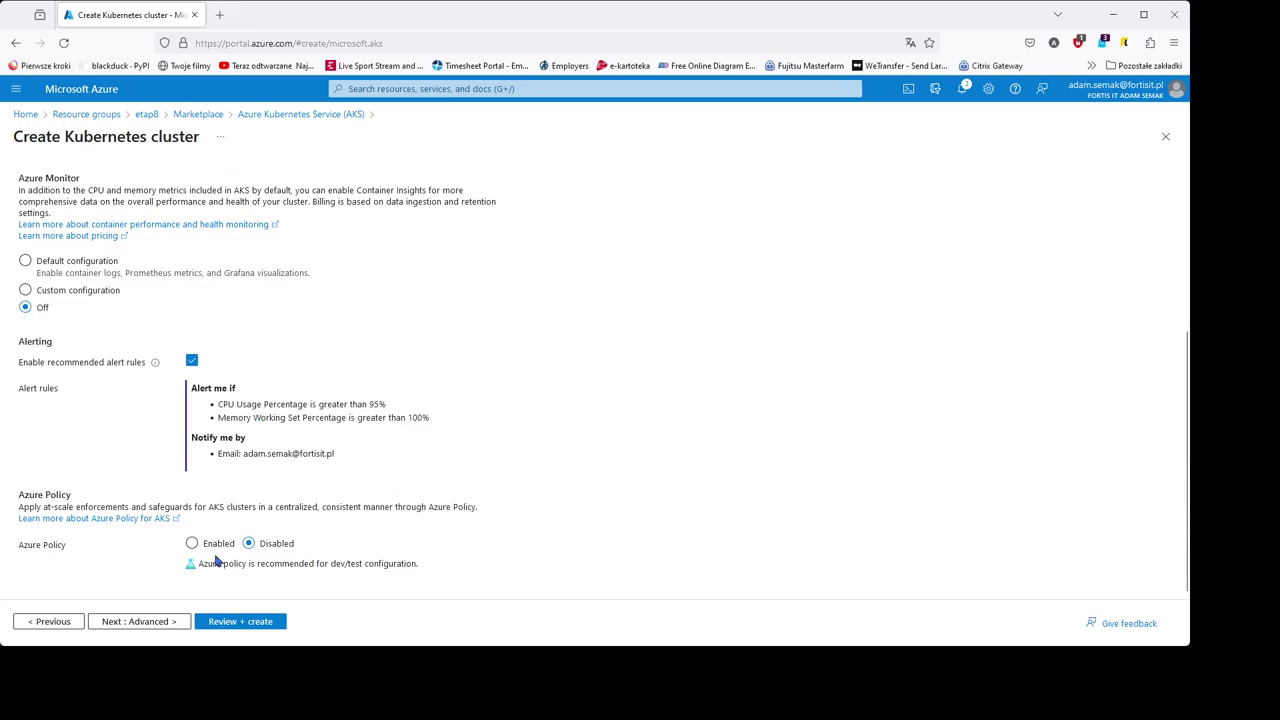
Keep infrastructure resource group MC_etap8_trainig-aks_polandcentral and no tags, then reach final review
{"action": "left_click", "coordinate": [136, 624]}
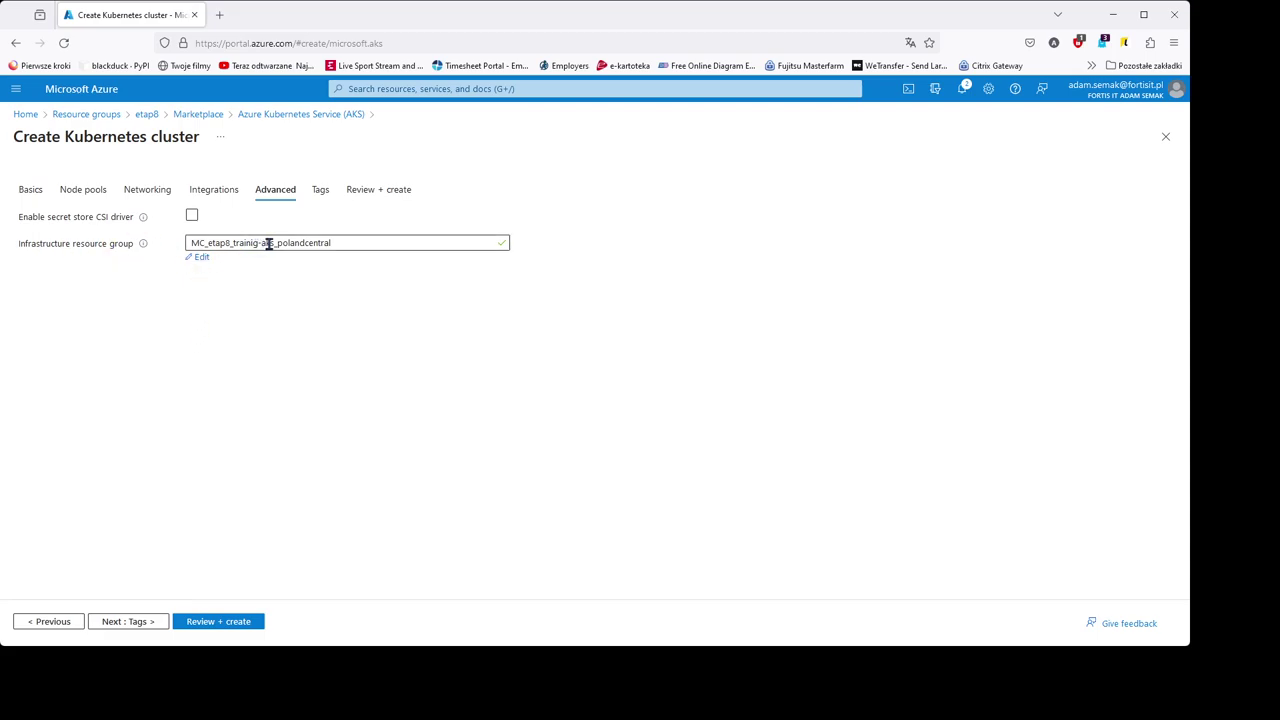
{"action": "left_click_drag", "start_coordinate": [371, 243], "coordinate": [106, 244]}
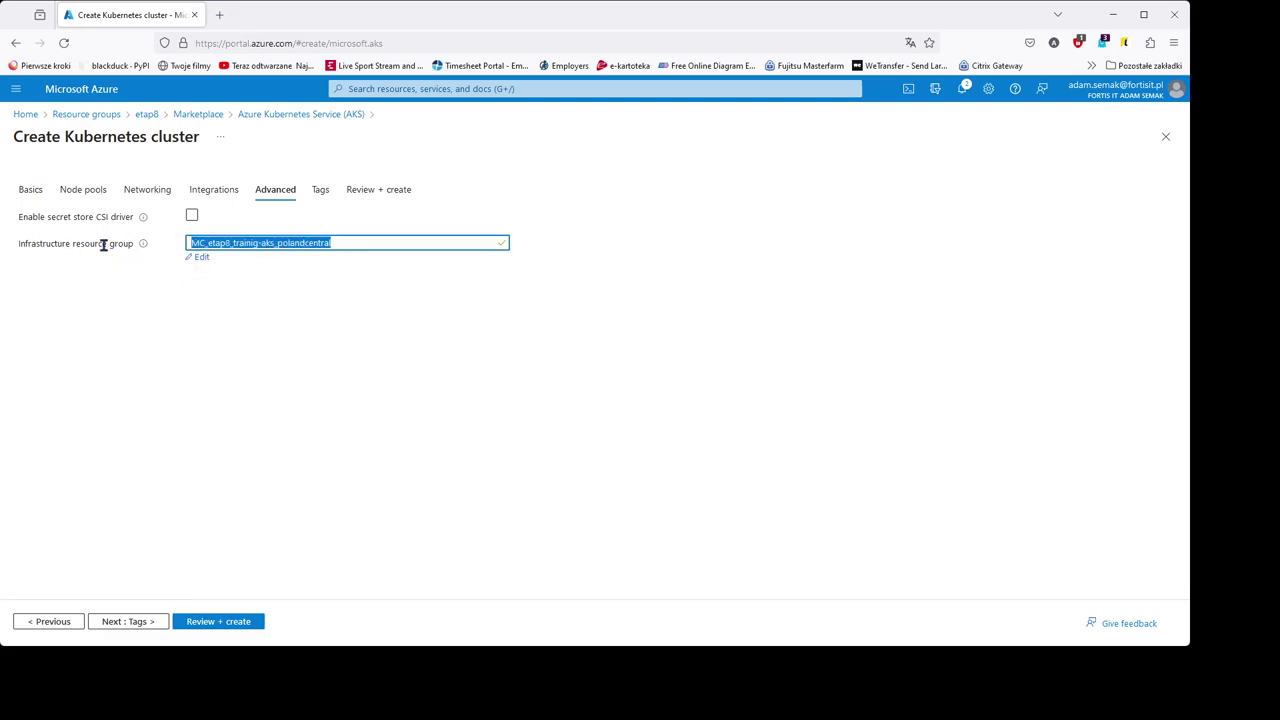
{"action": "left_click", "coordinate": [120, 622]}
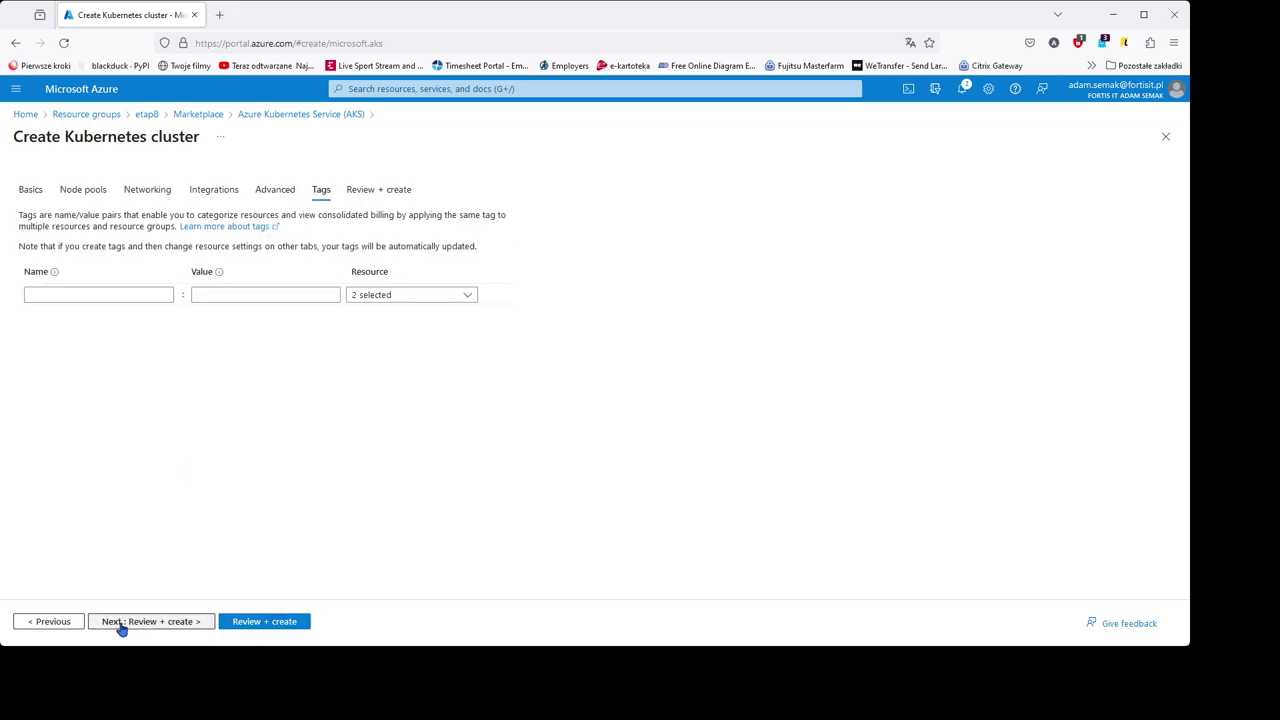
{"action": "left_click", "coordinate": [103, 292]}
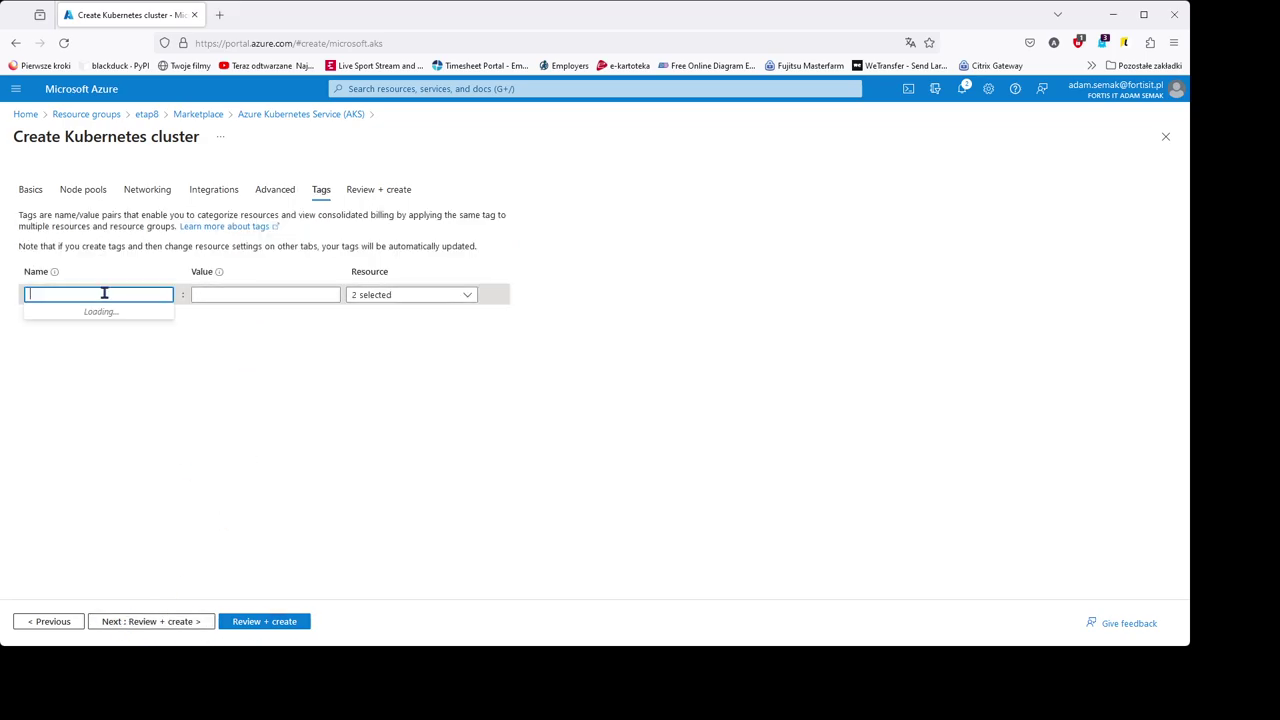
{"action": "left_click", "coordinate": [165, 625]}
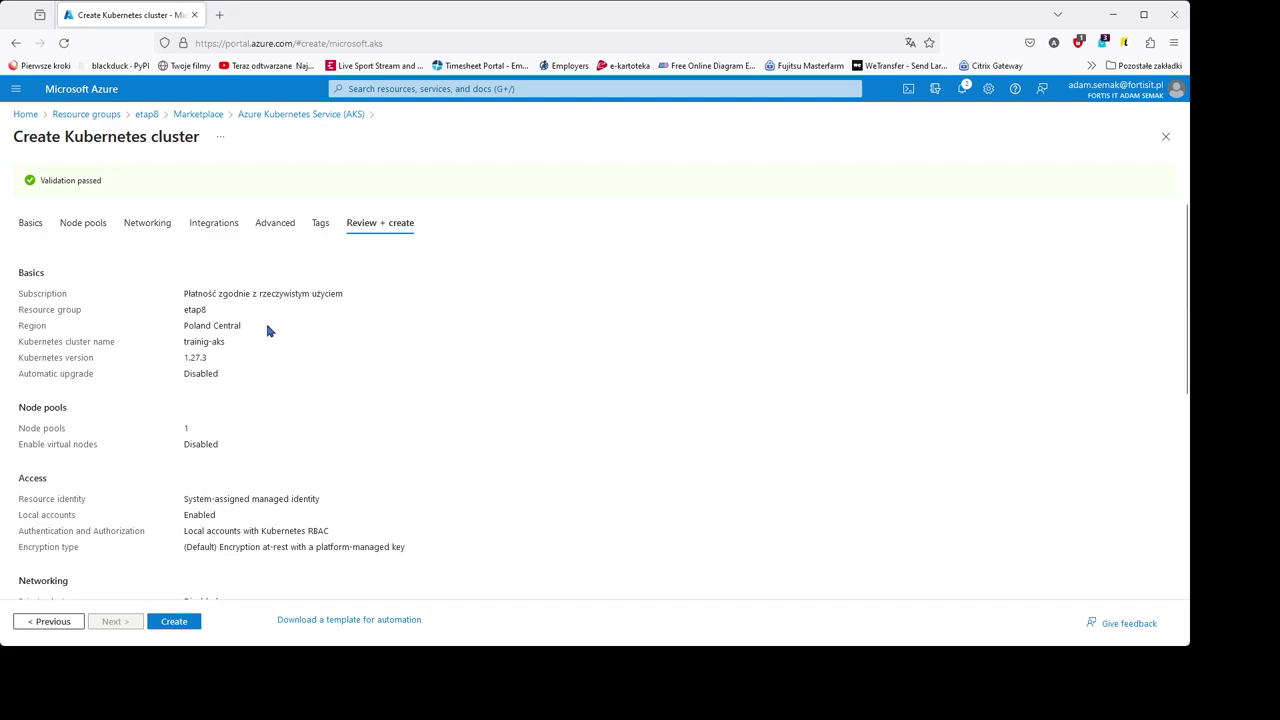
{"action": "scroll", "coordinate": [294, 300], "scroll_direction": "down", "scroll_amount": 4}
{"action": "scroll", "coordinate": [285, 304], "scroll_direction": "up", "scroll_amount": 2}
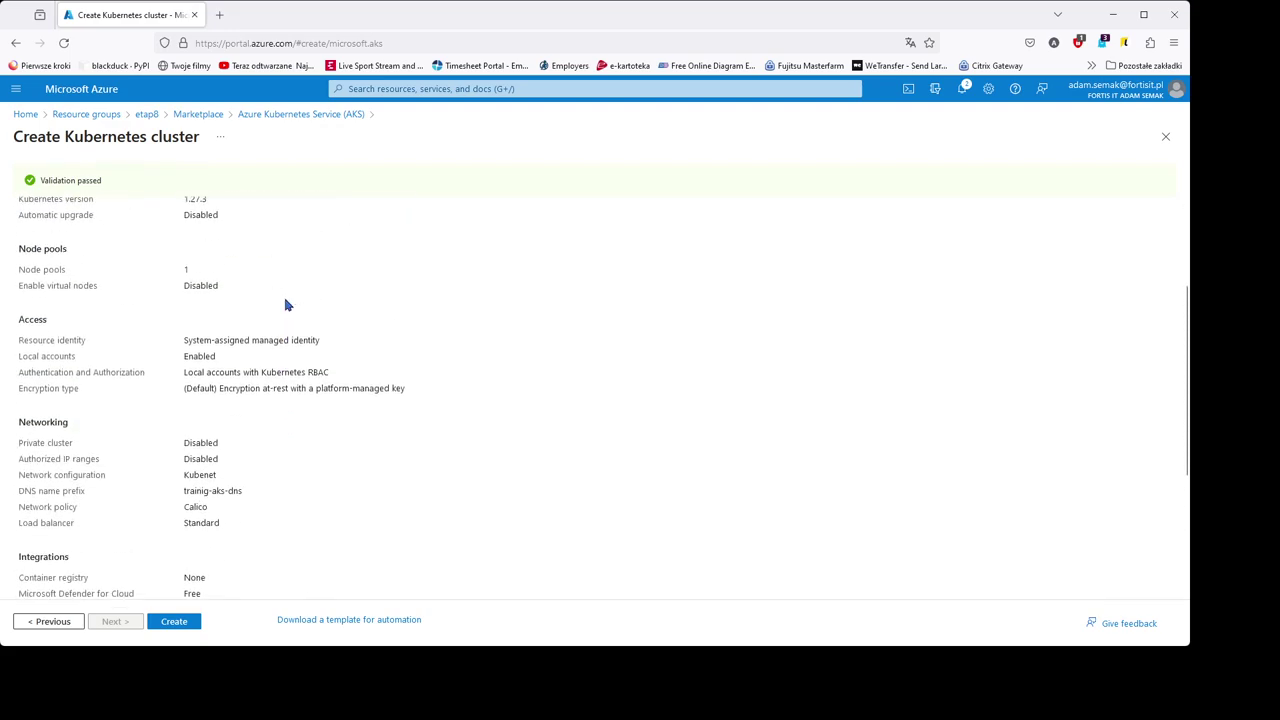
{"action": "scroll", "coordinate": [283, 305], "scroll_direction": "up", "scroll_amount": 2}
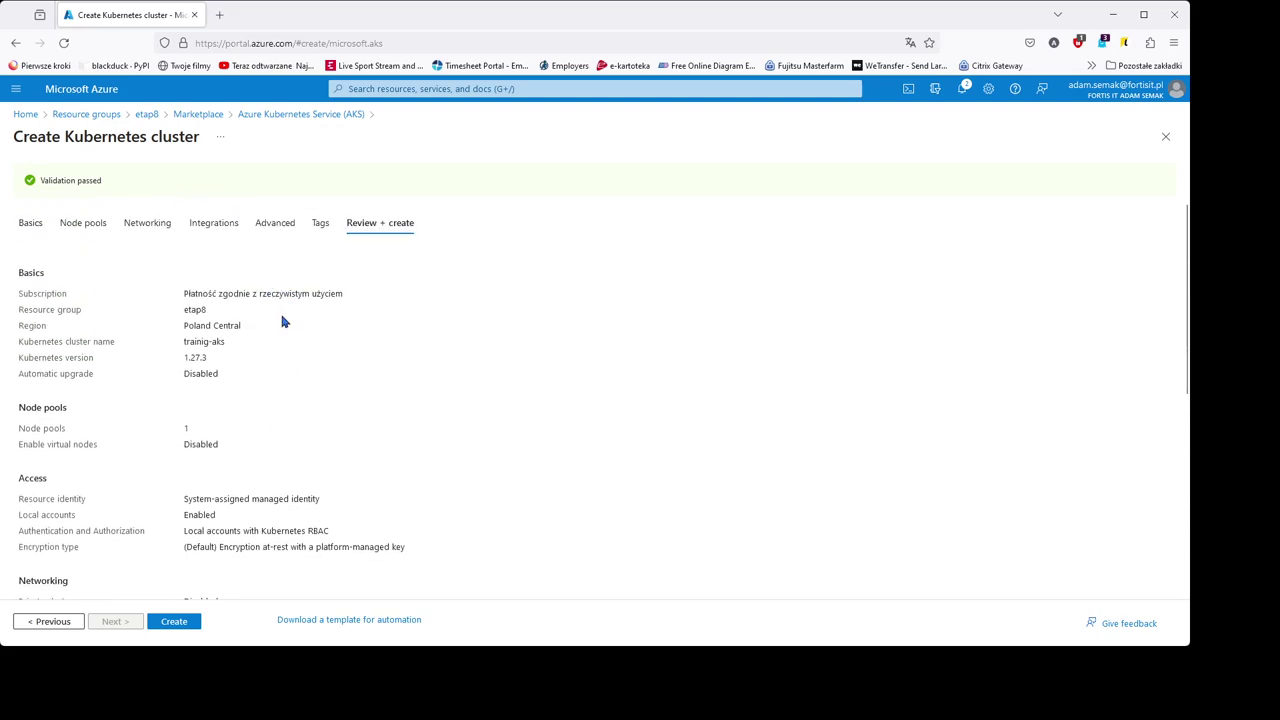
{"action": "scroll", "coordinate": [255, 317], "scroll_direction": "down", "scroll_amount": 2}
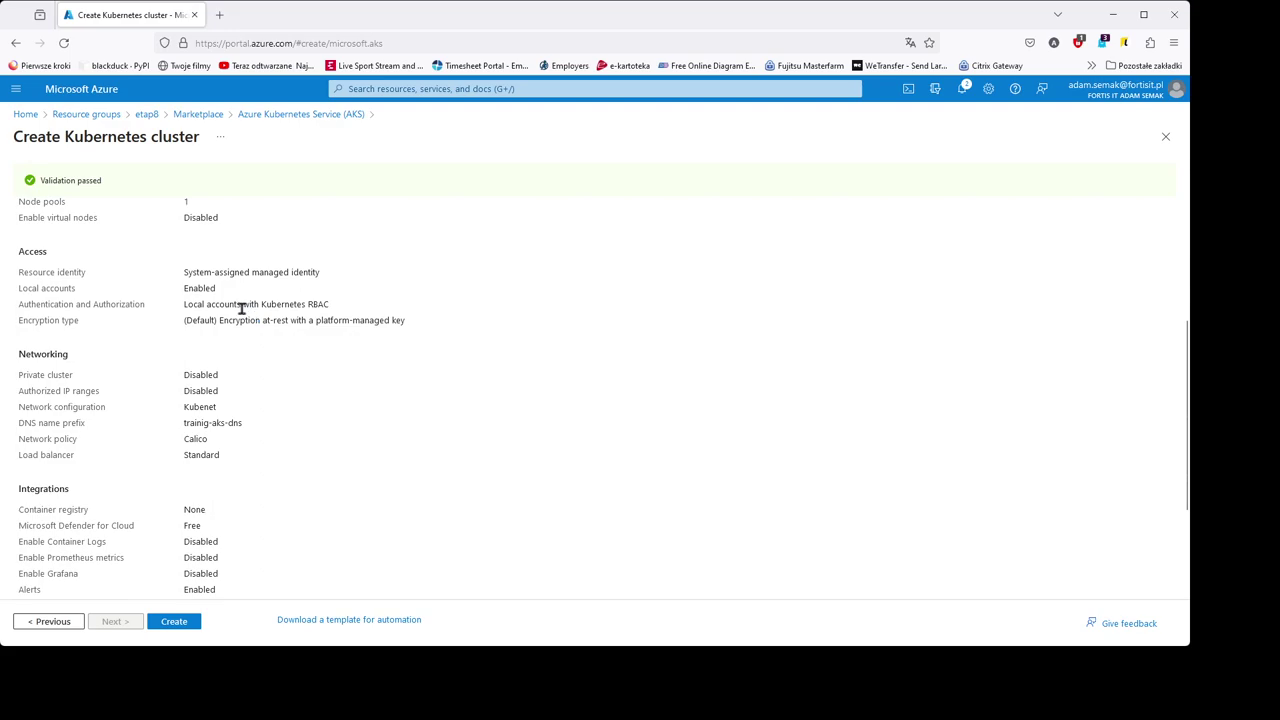
{"action": "scroll", "coordinate": [244, 398], "scroll_direction": "down", "scroll_amount": 3}
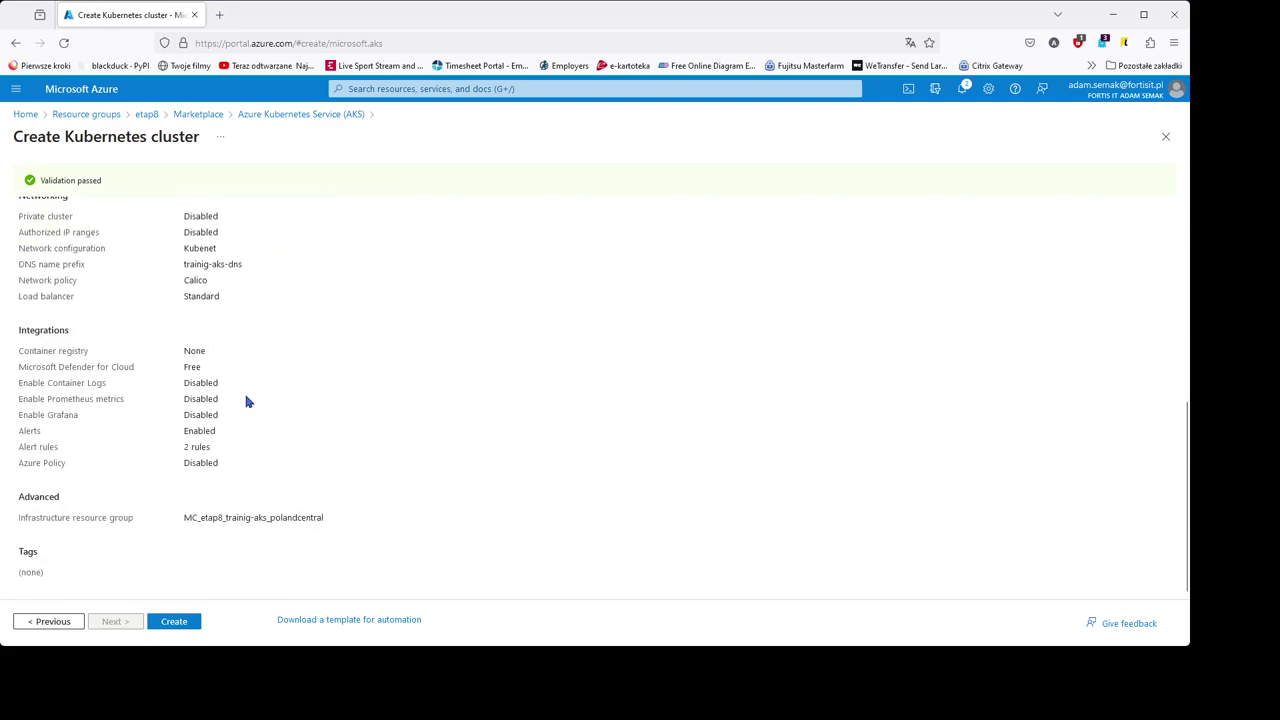
{"action": "scroll", "coordinate": [248, 404], "scroll_direction": "up", "scroll_amount": 5}
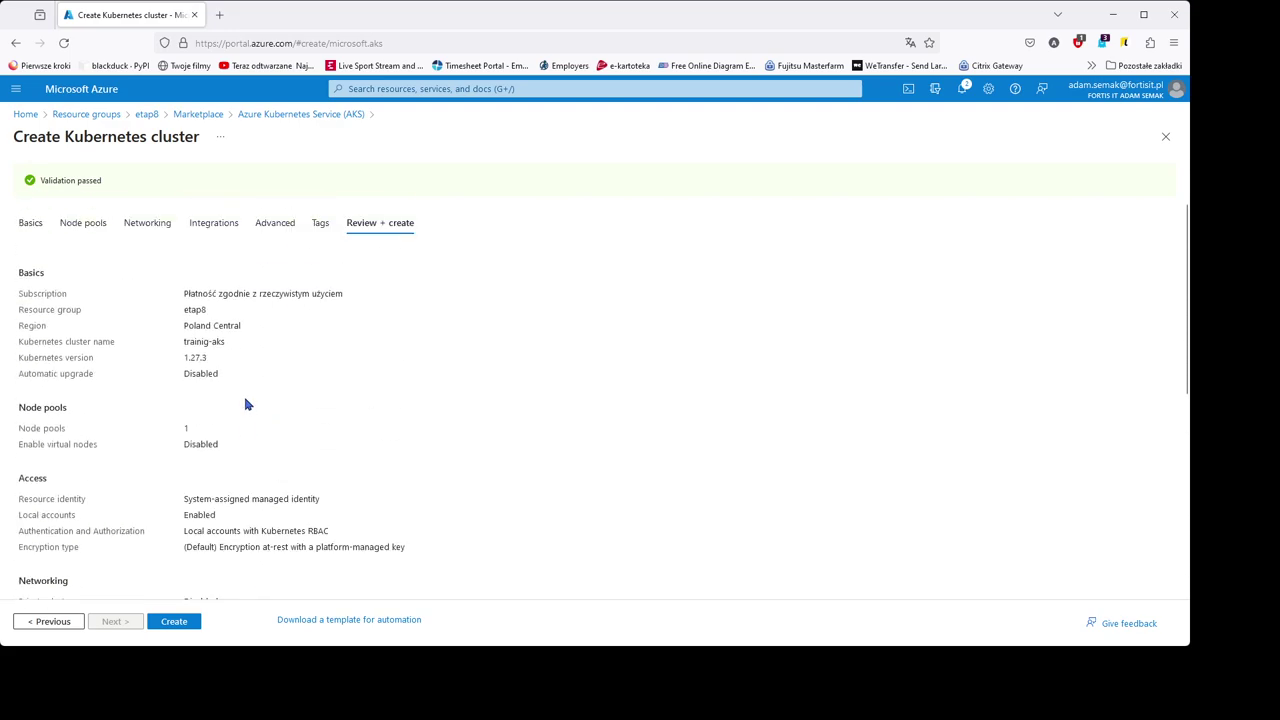
{"action": "left_click", "coordinate": [158, 230]}
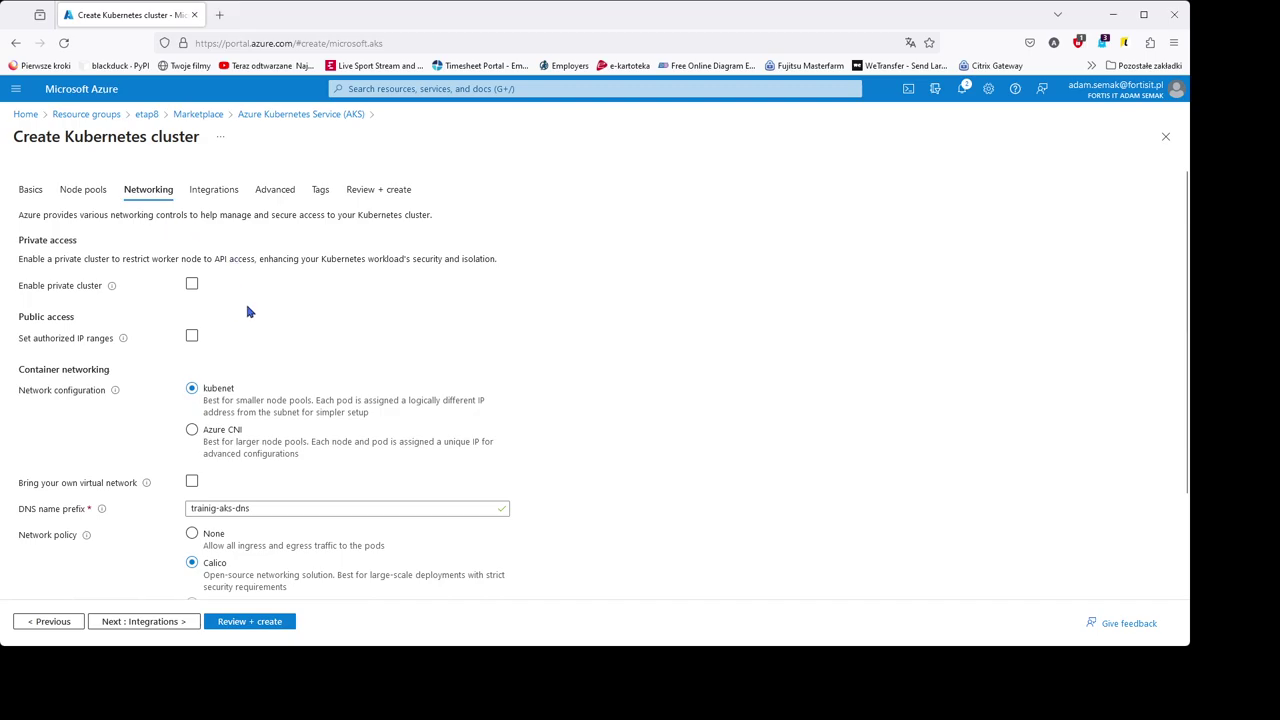
{"action": "scroll", "coordinate": [258, 316], "scroll_direction": "down", "scroll_amount": 2}
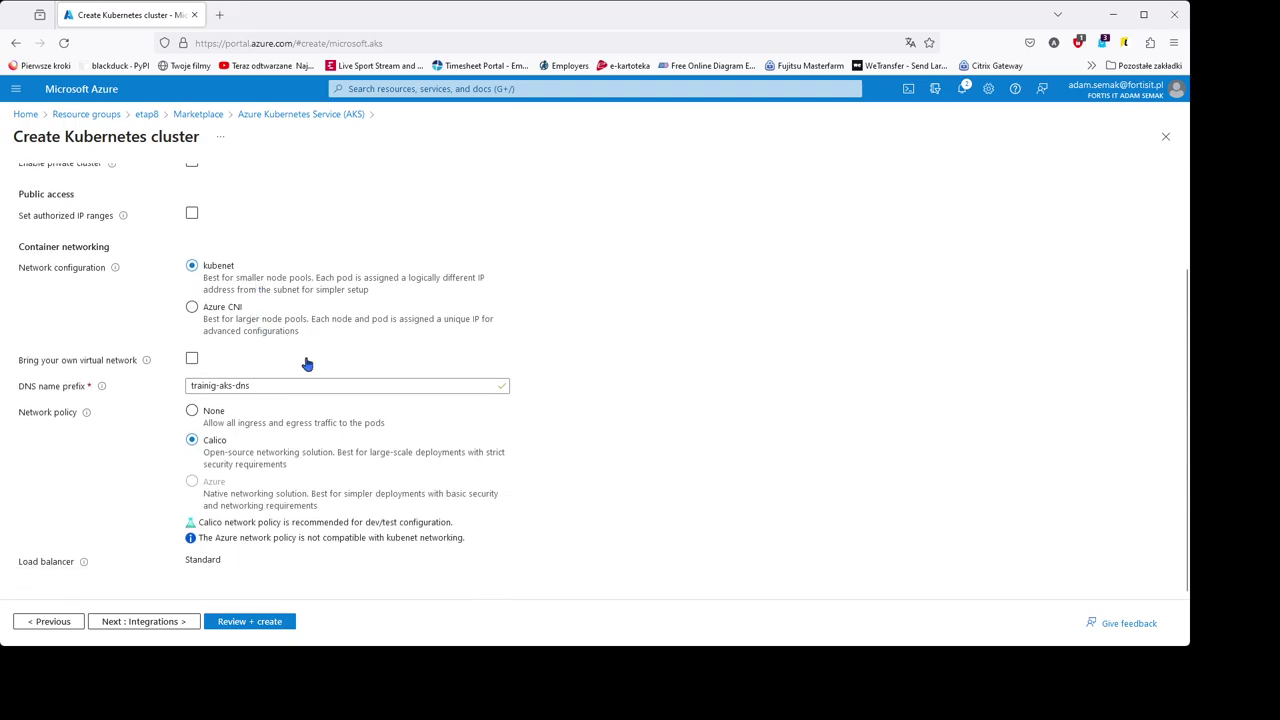
{"action": "left_click", "coordinate": [193, 308]}
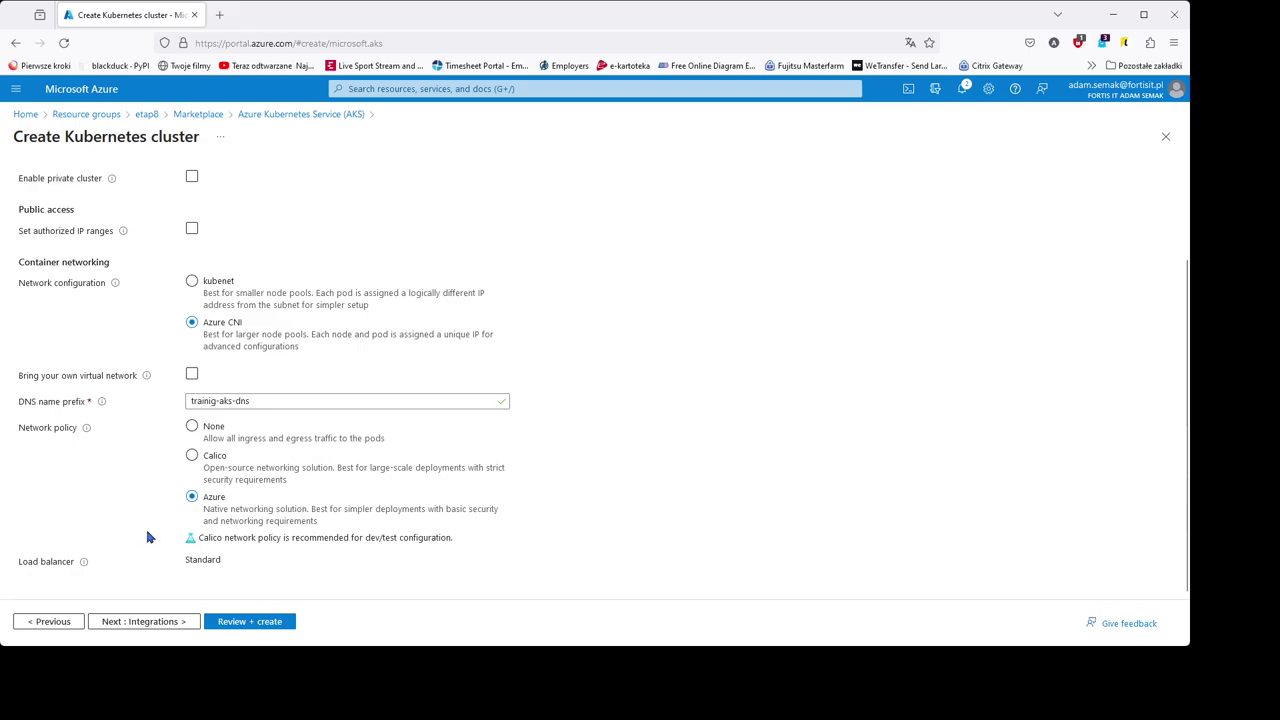
{"action": "scroll", "coordinate": [147, 537], "scroll_direction": "up", "scroll_amount": 2}
{"action": "scroll", "coordinate": [147, 535], "scroll_direction": "down", "scroll_amount": 2}
{"action": "scroll", "coordinate": [198, 605], "scroll_direction": "up", "scroll_amount": 2}
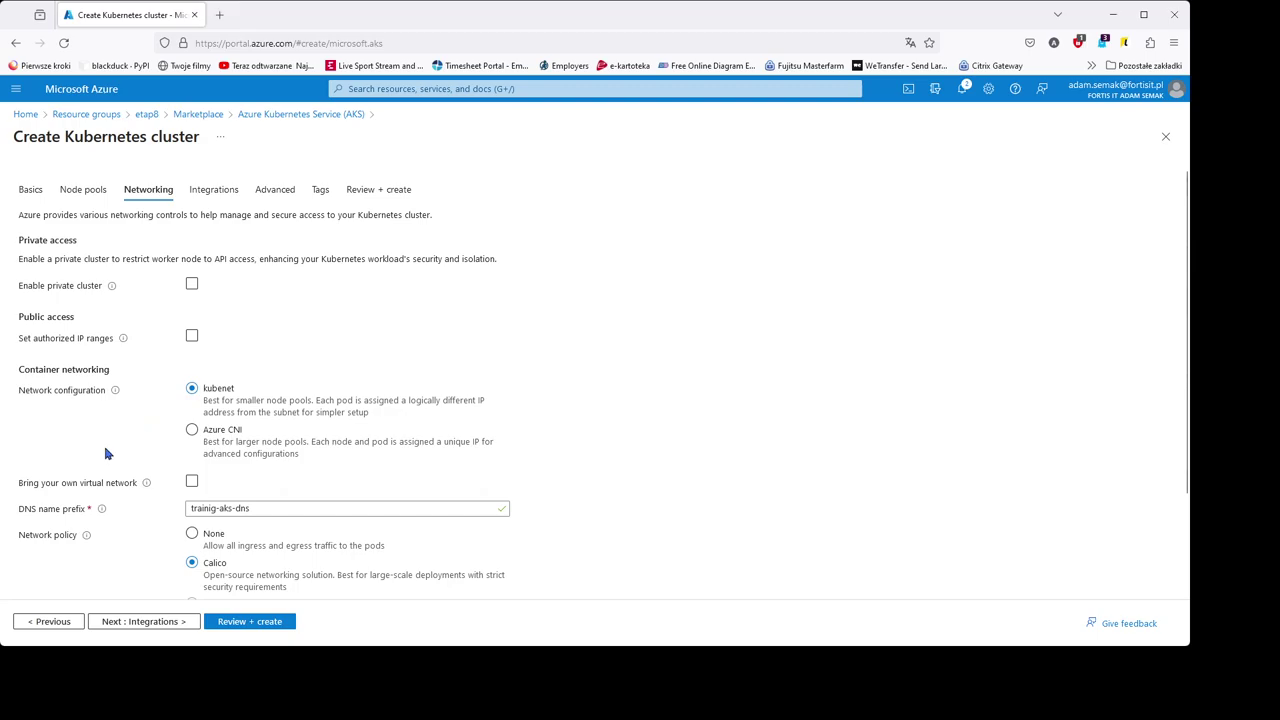
Switch networking back to kubenet, pass validation and create trainig-aks in etap8
{"action": "left_click", "coordinate": [207, 391]}
{"action": "left_click", "coordinate": [383, 190]}
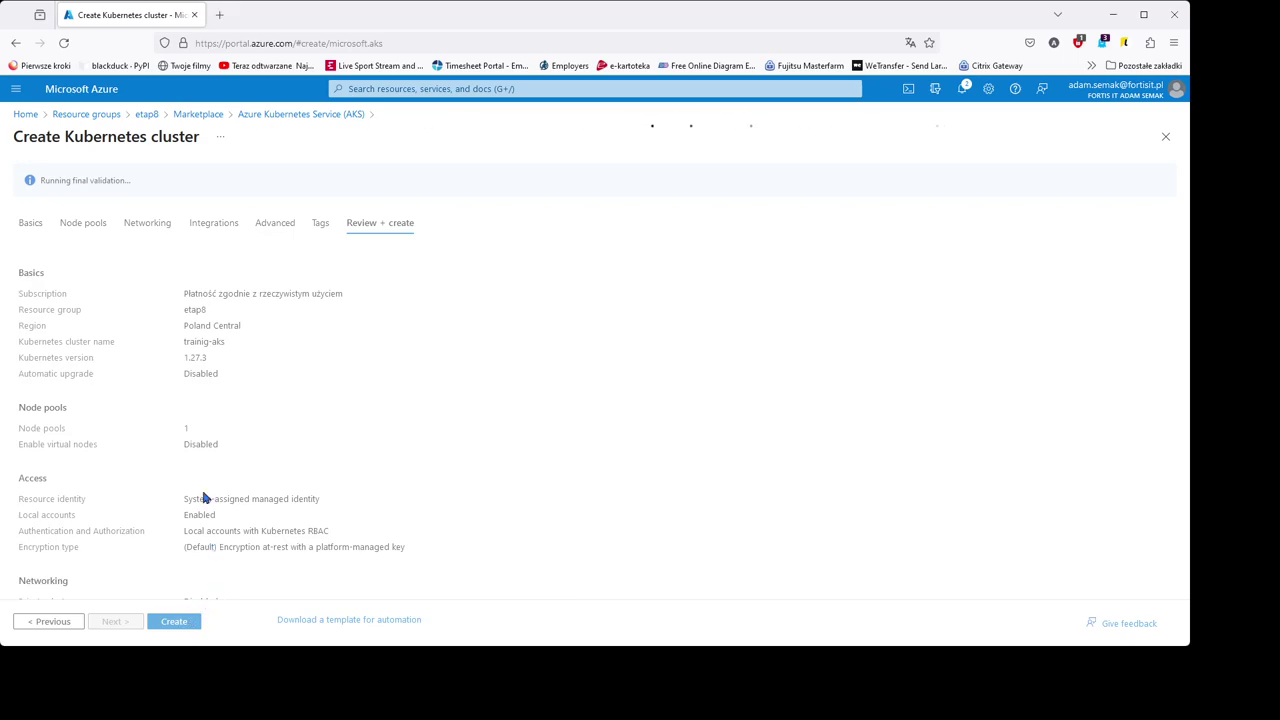
{"action": "left_click", "coordinate": [165, 624]}
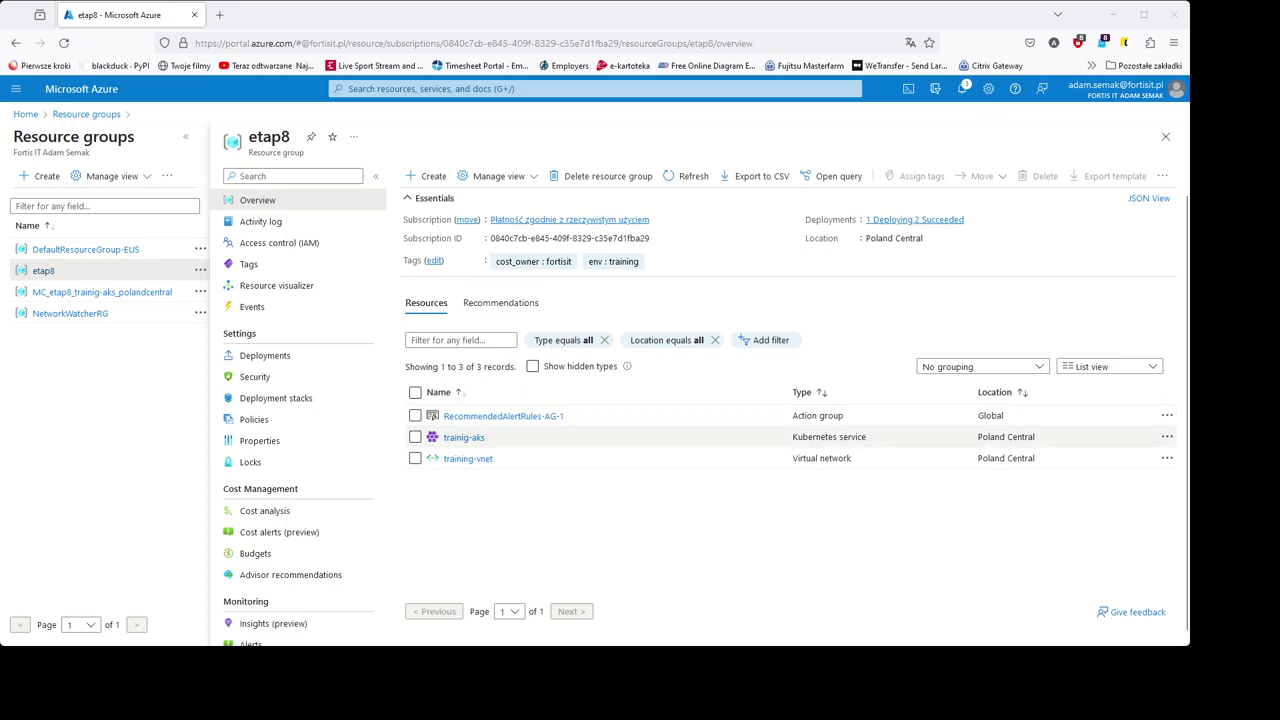
Open trainig-aks's Connect pane and select the az account set subscription command
{"action": "left_click", "coordinate": [470, 439]}
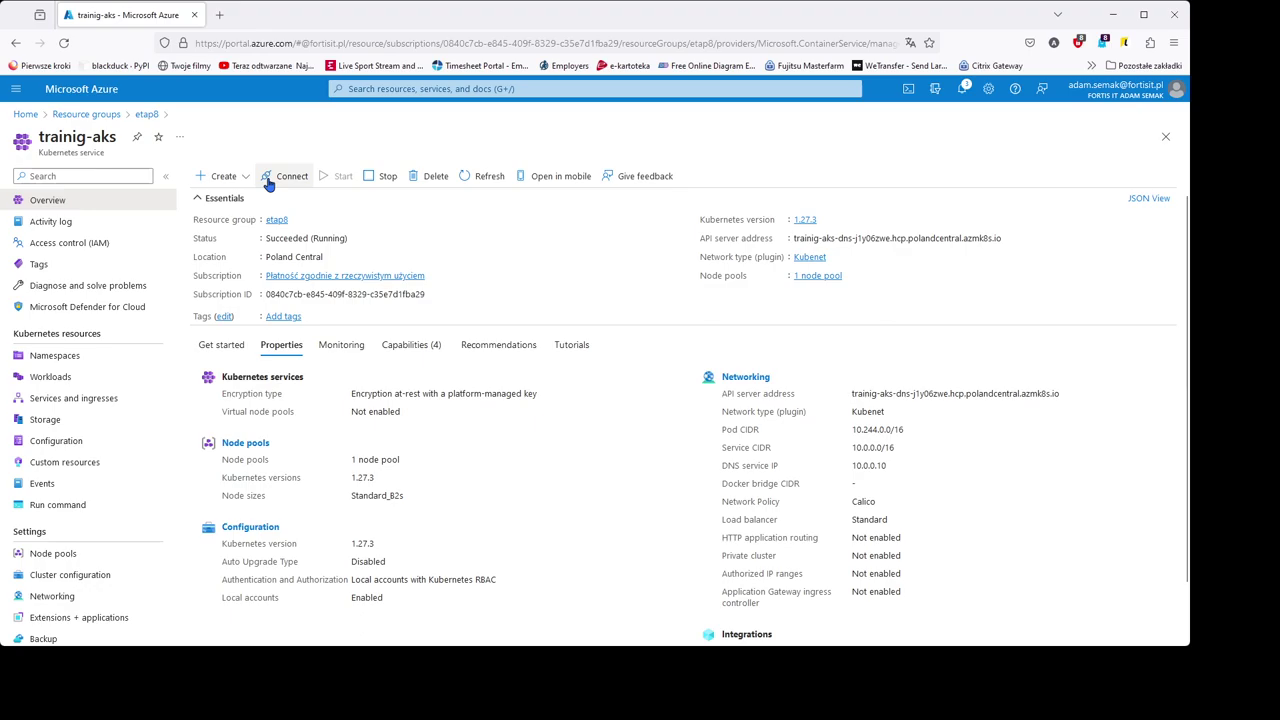
{"action": "left_click", "coordinate": [268, 180]}
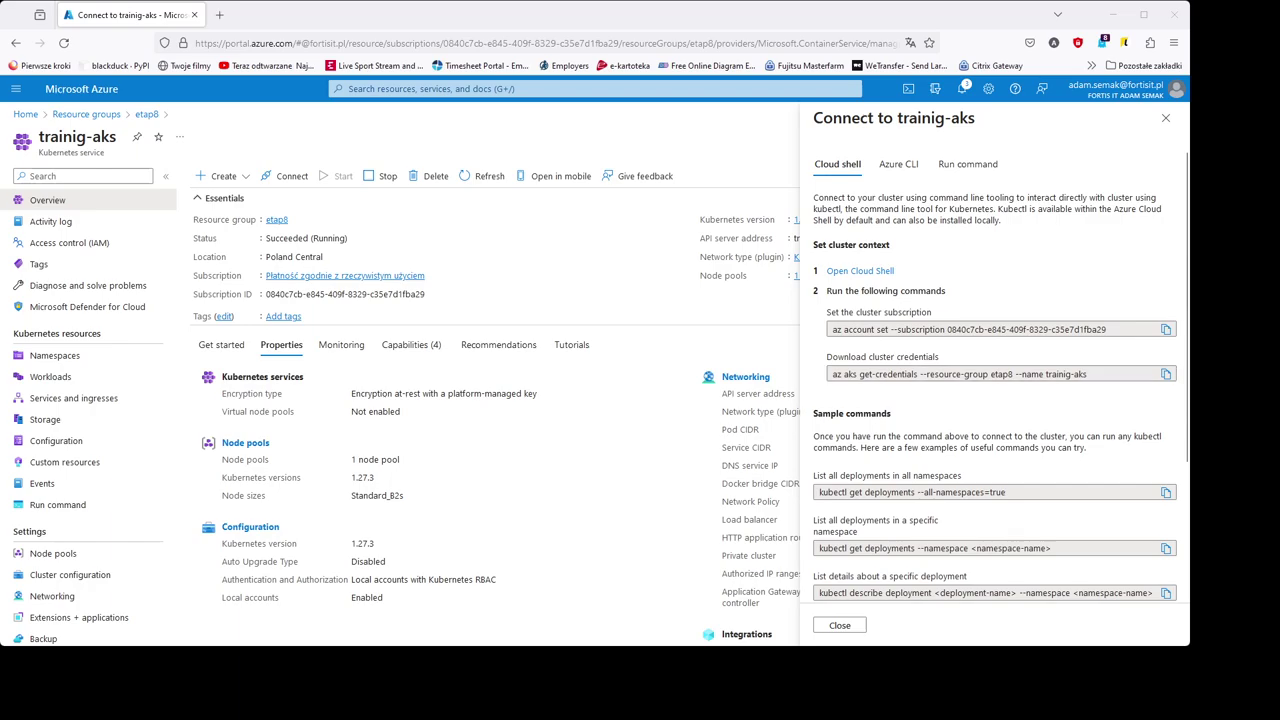
{"action": "left_click_drag", "start_coordinate": [836, 329], "coordinate": [1051, 327]}
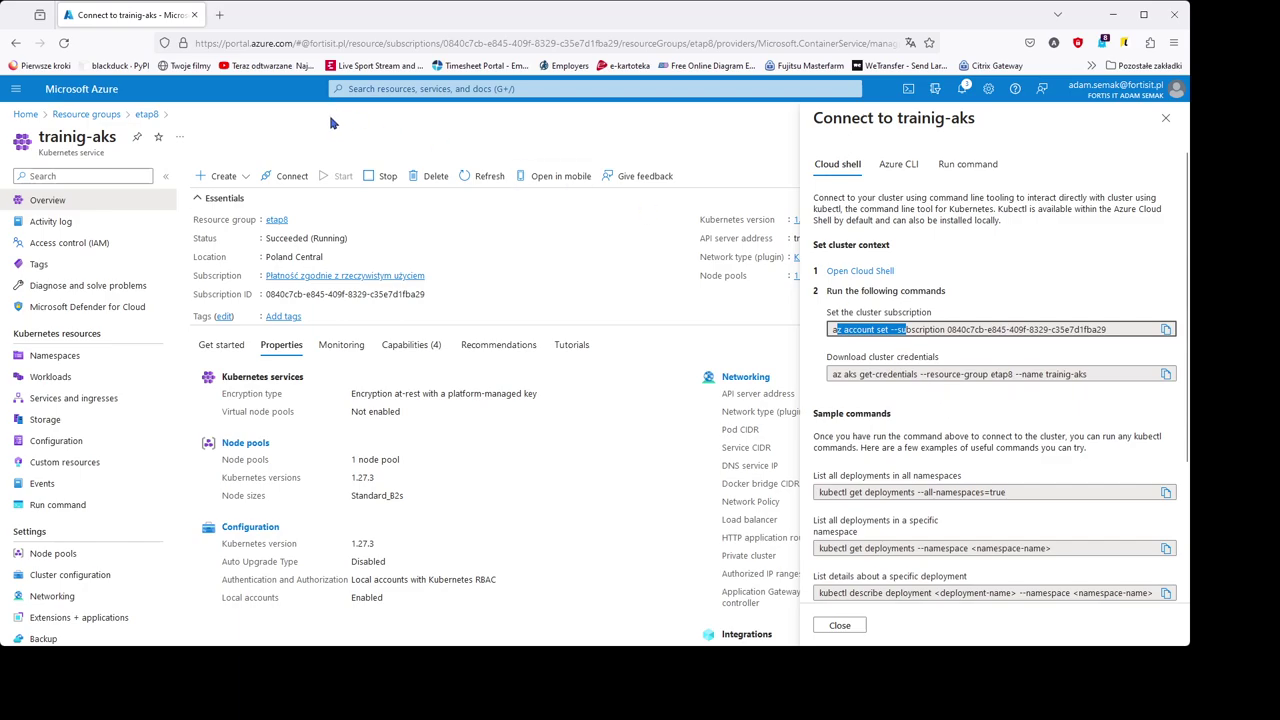
Go through etap8 into the managed MC_etap8_trainig-aks_polandcentral resource group
{"action": "left_click", "coordinate": [100, 115]}
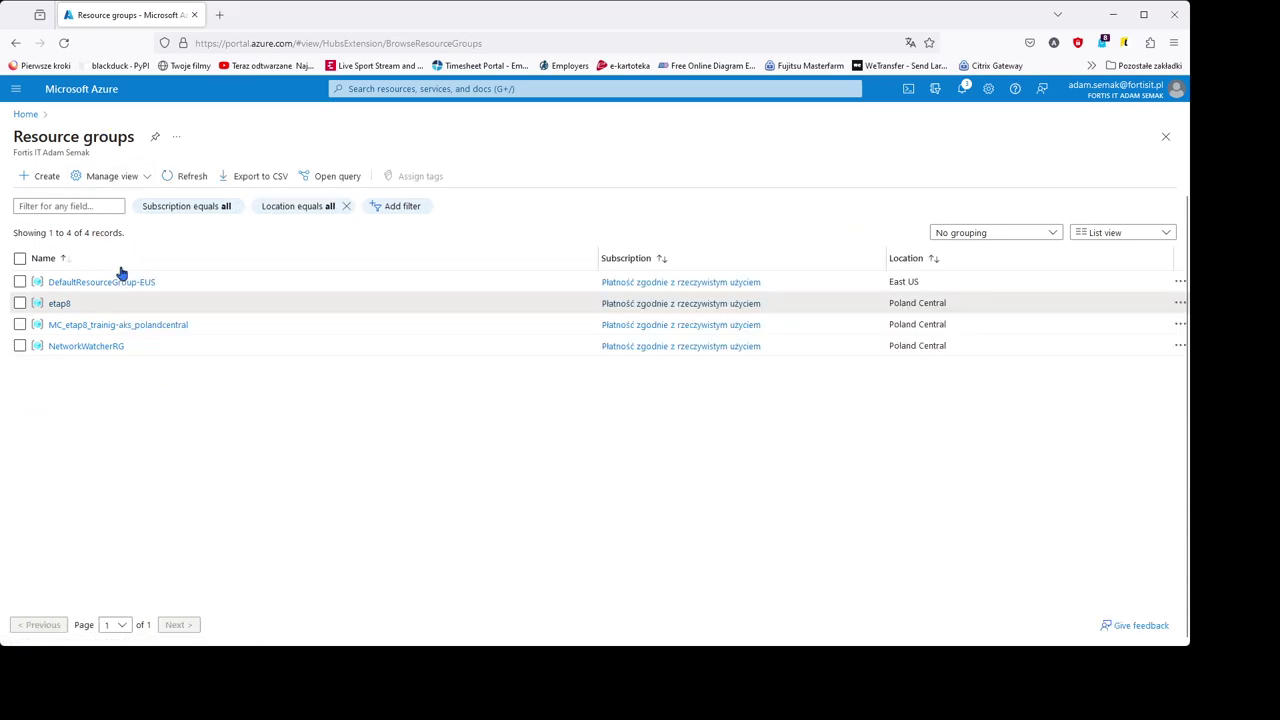
{"action": "left_click", "coordinate": [58, 305]}
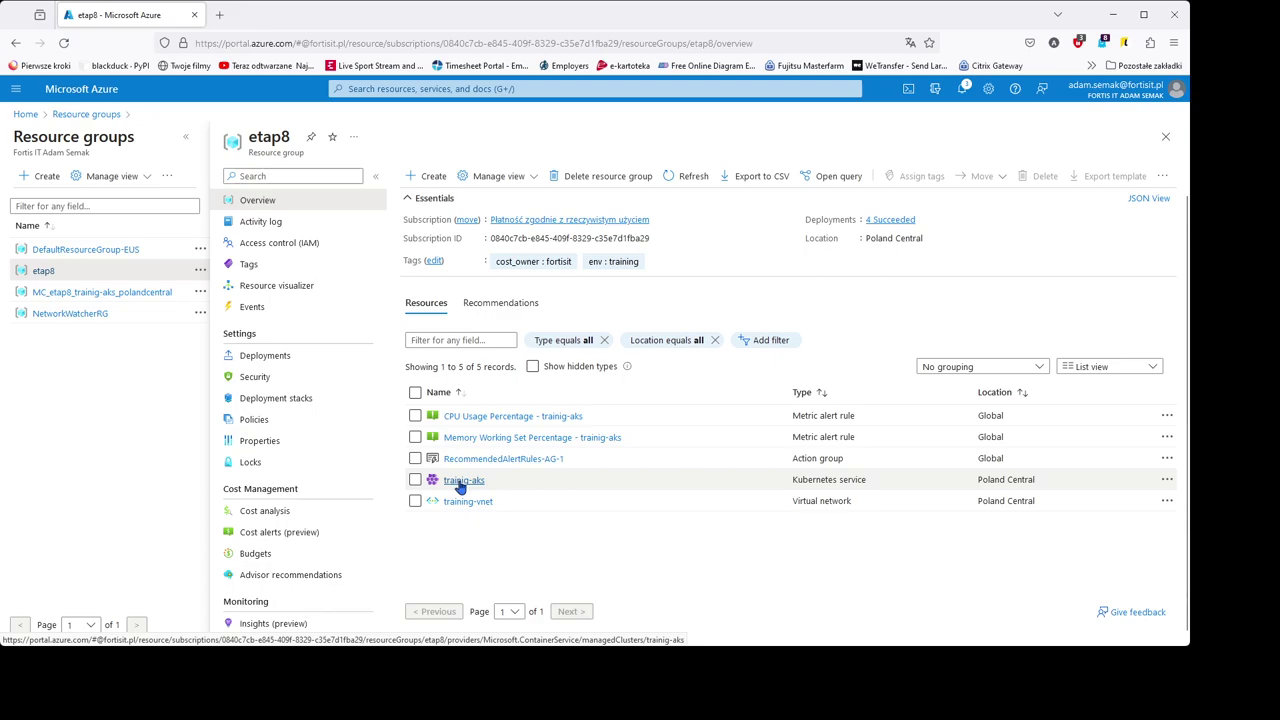
{"action": "left_click", "coordinate": [100, 292]}
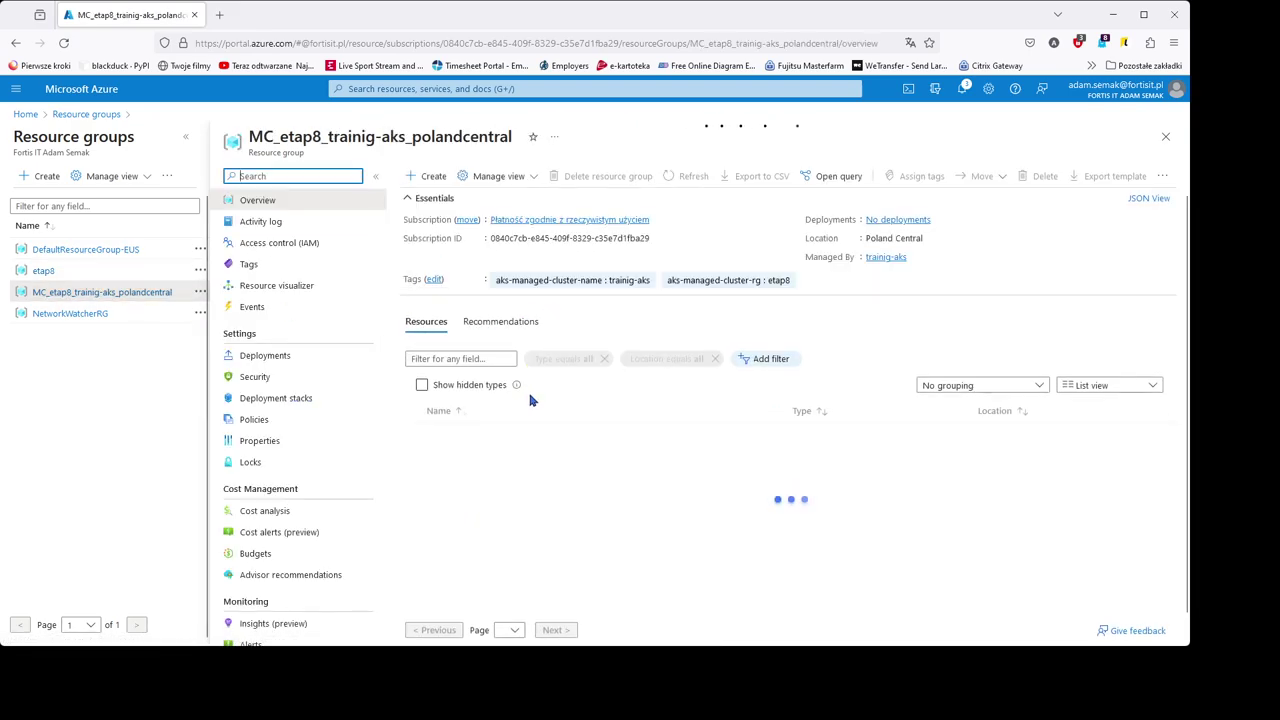
{"action": "scroll", "coordinate": [531, 400], "scroll_direction": "down", "scroll_amount": 1}
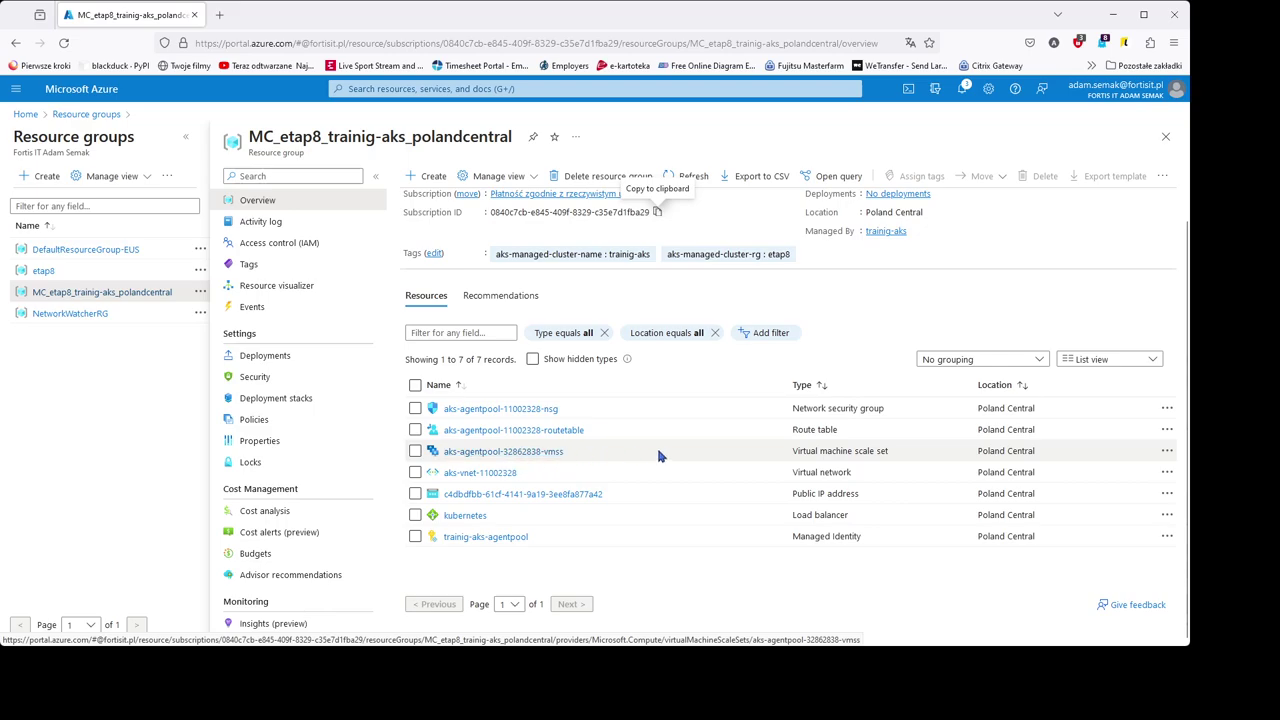
Compare cost analysis for etap8 and the managed group, then return to its Overview
{"action": "left_click", "coordinate": [264, 511]}
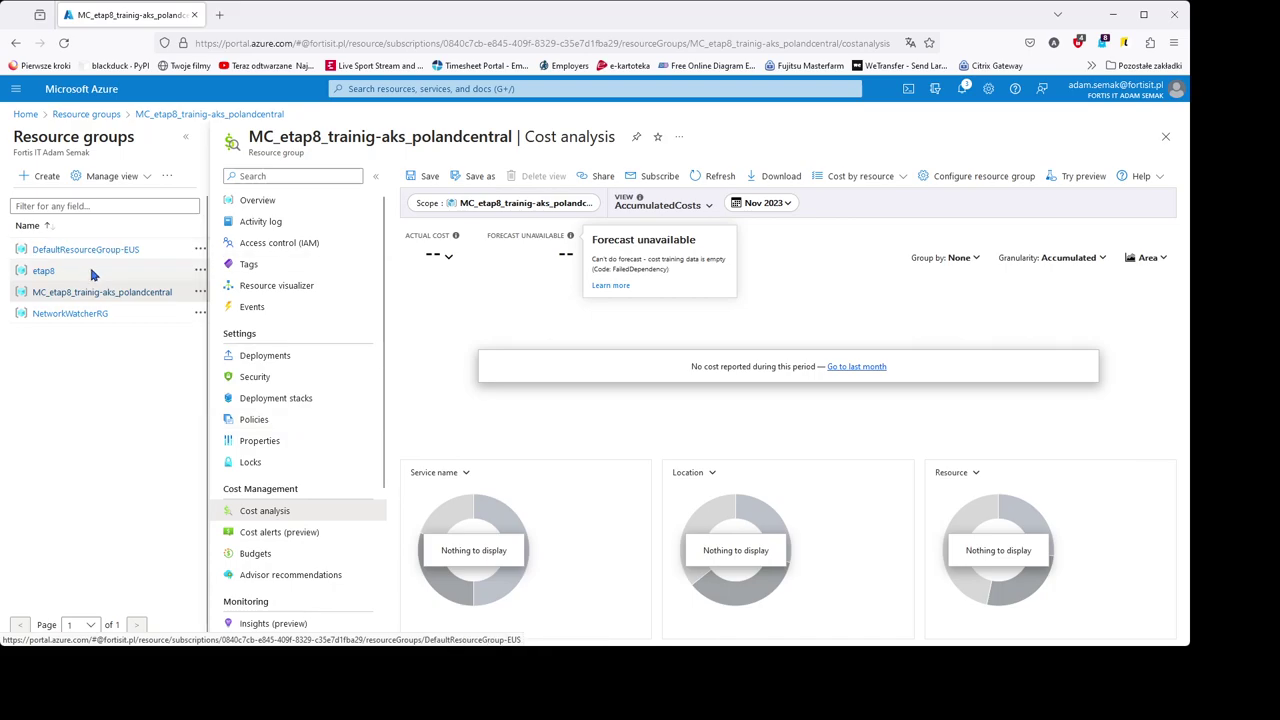
{"action": "left_click", "coordinate": [43, 272]}
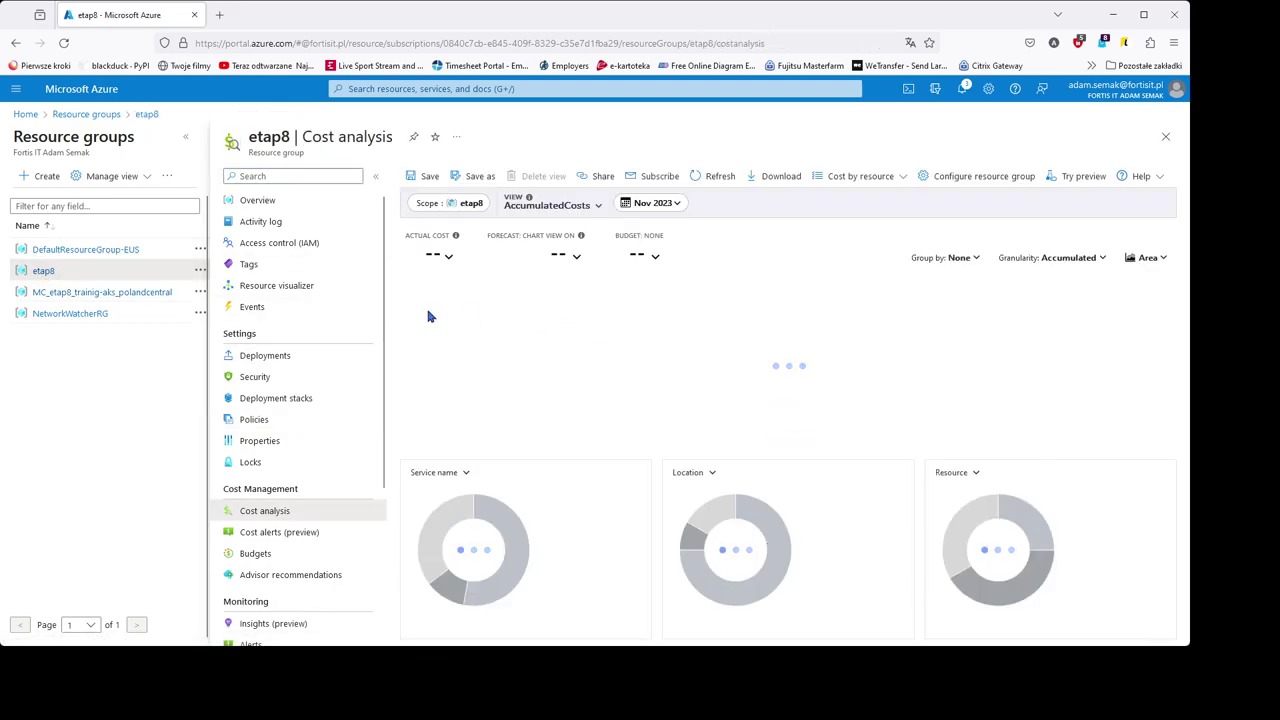
{"action": "left_click", "coordinate": [43, 294]}
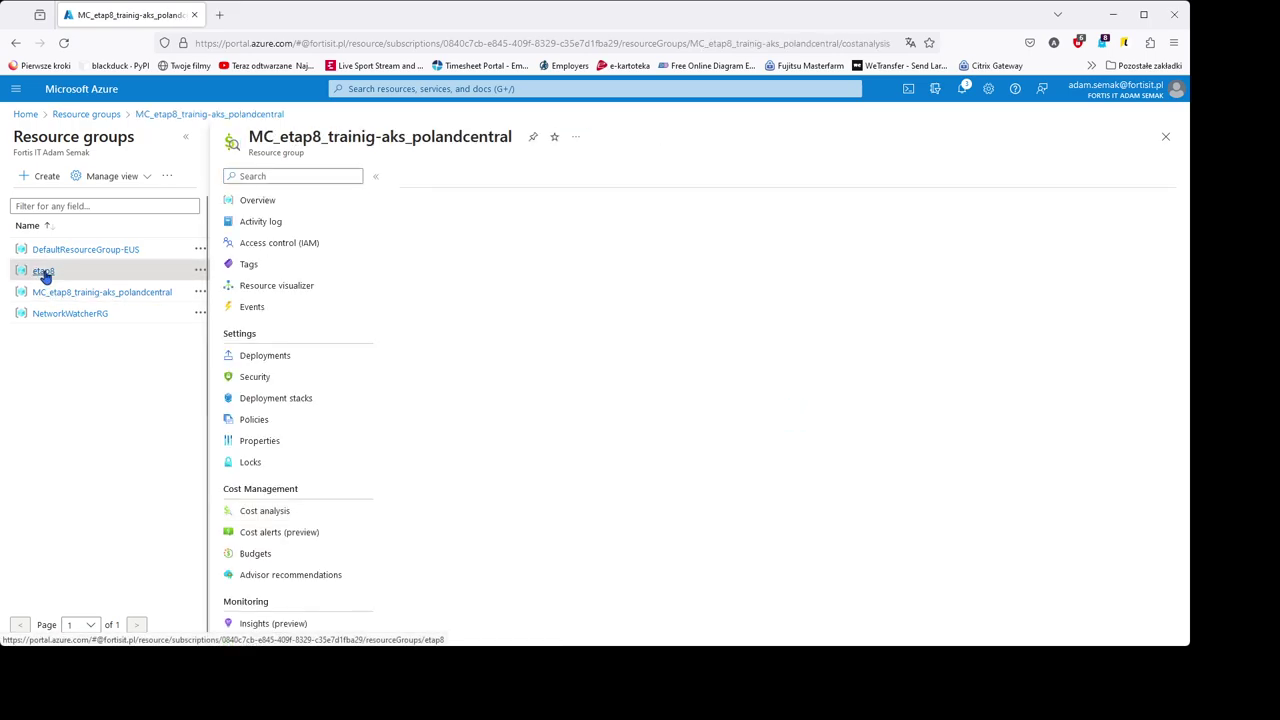
{"action": "left_click", "coordinate": [43, 272]}
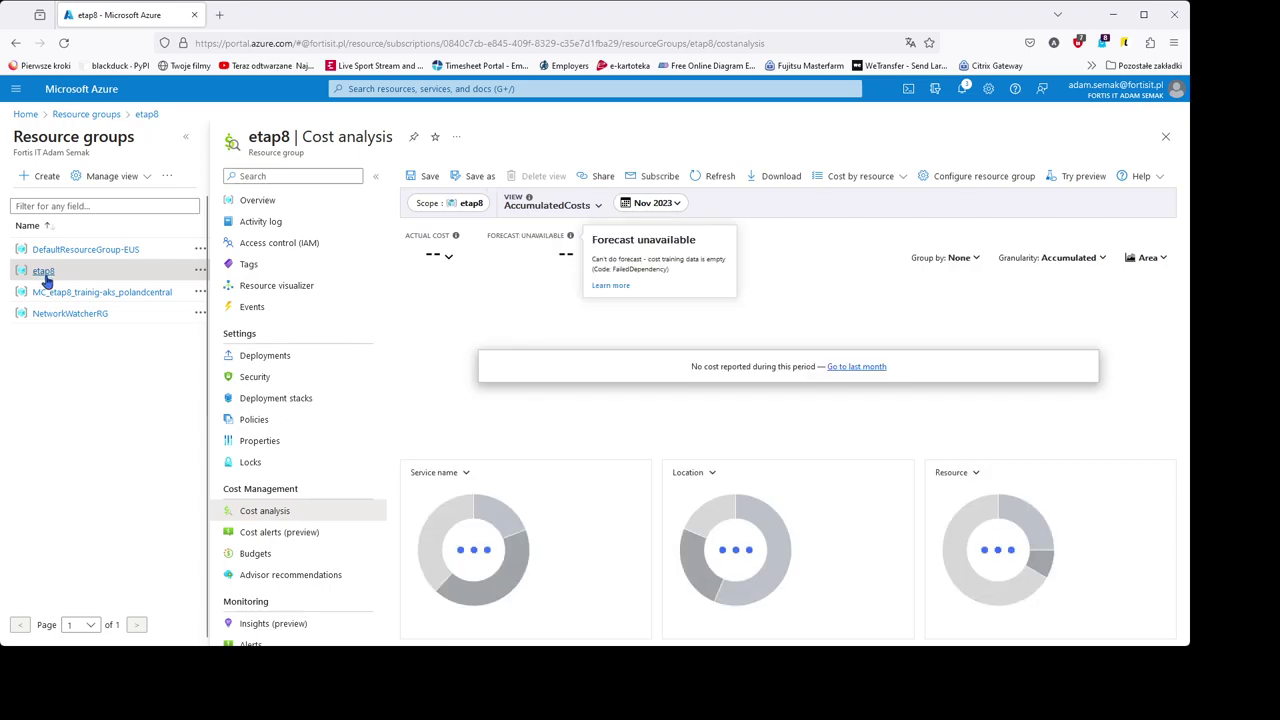
{"action": "left_click", "coordinate": [51, 292]}
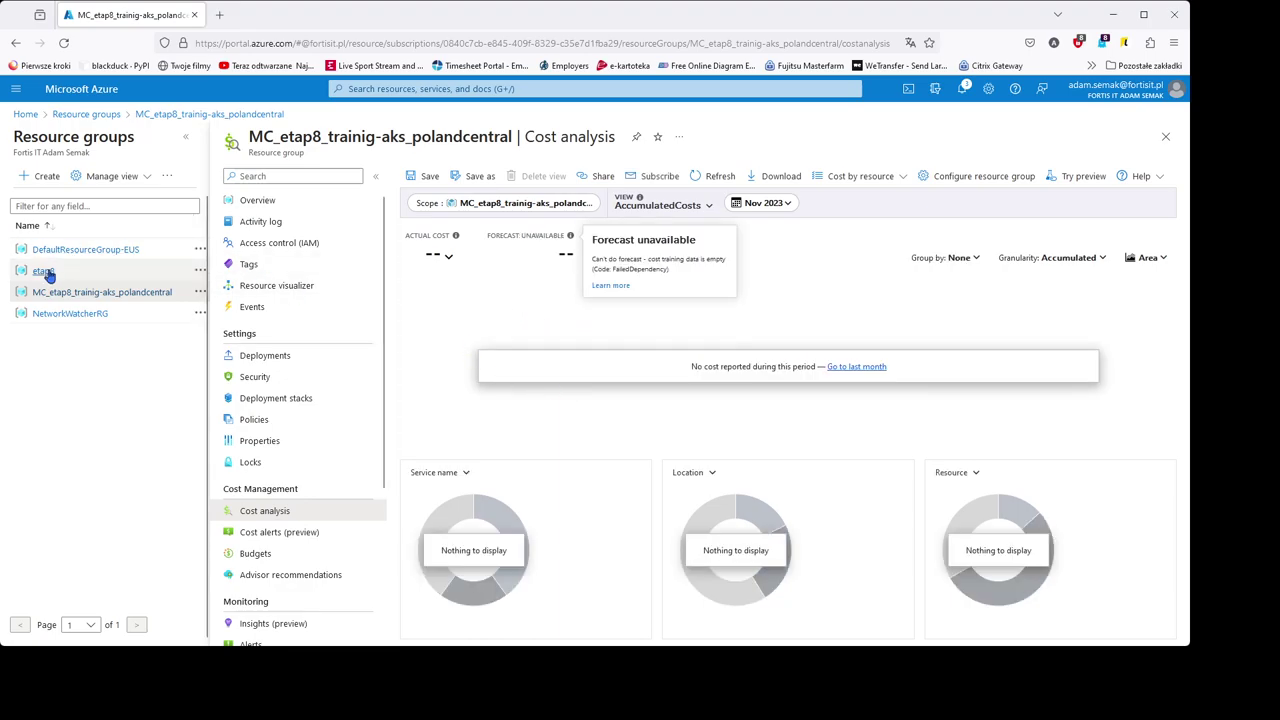
{"action": "left_click", "coordinate": [287, 203]}
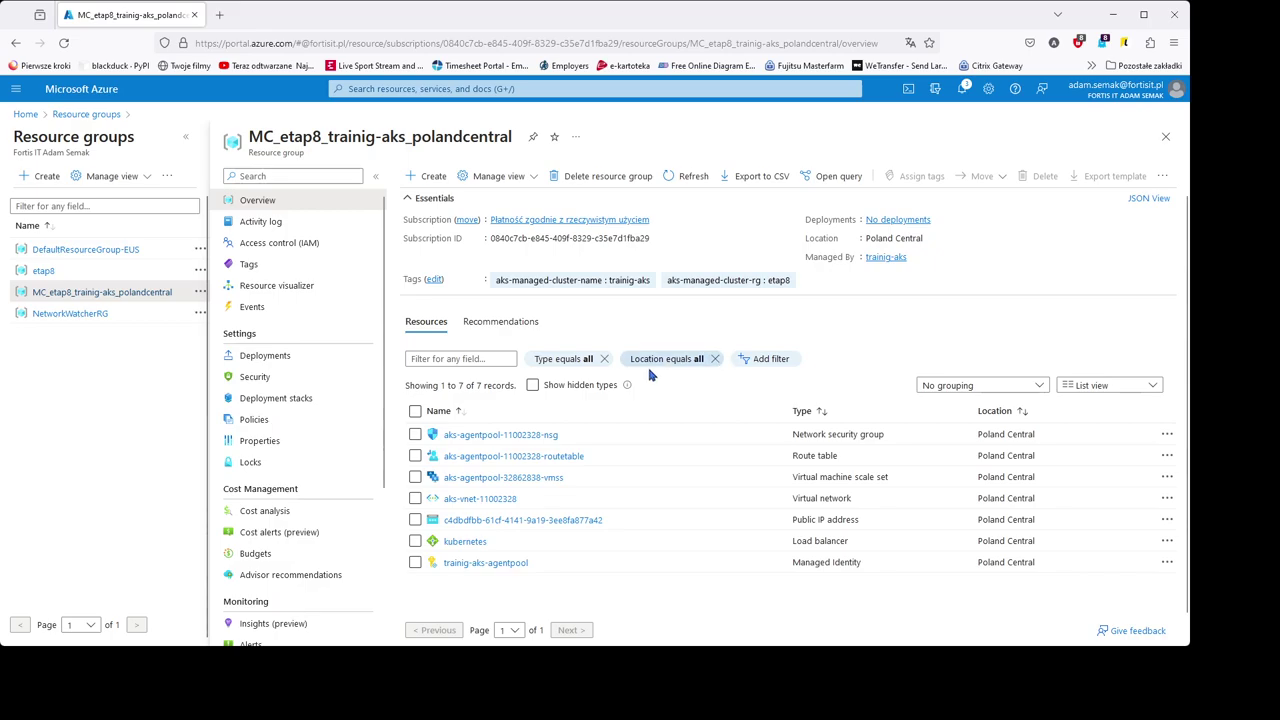
{"action": "left_click", "coordinate": [477, 436]}
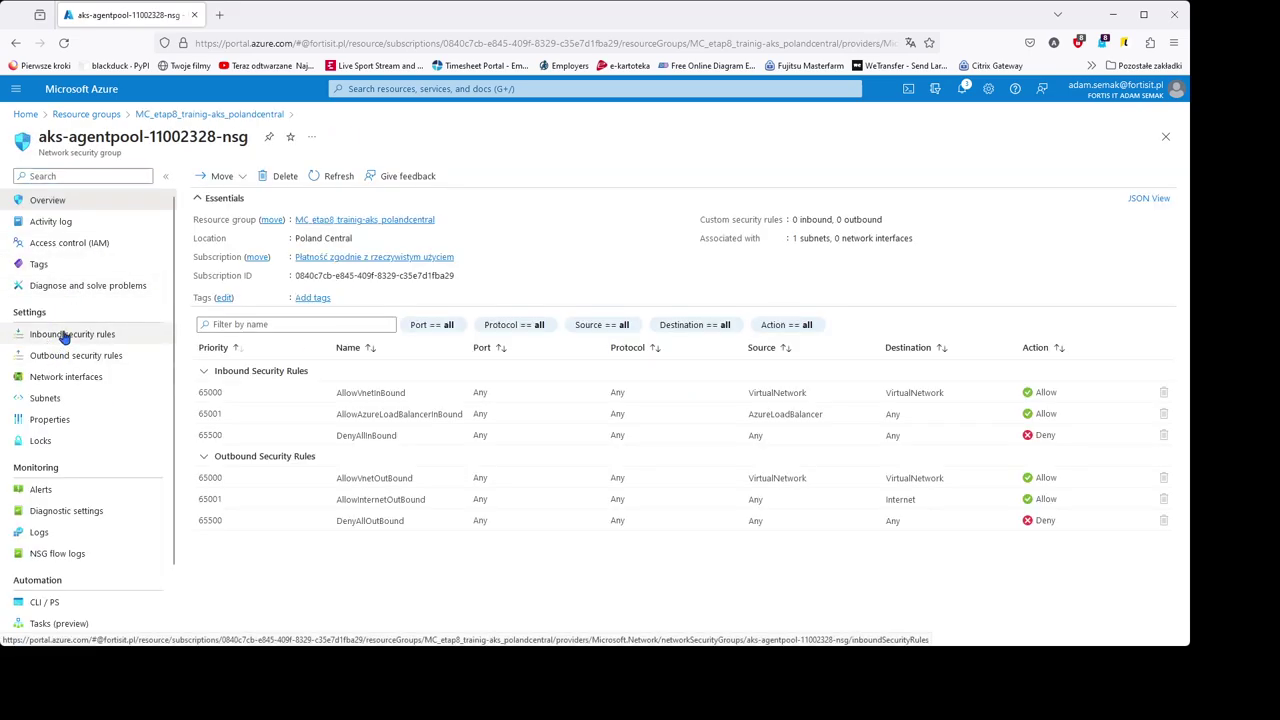
{"action": "left_click", "coordinate": [165, 115]}
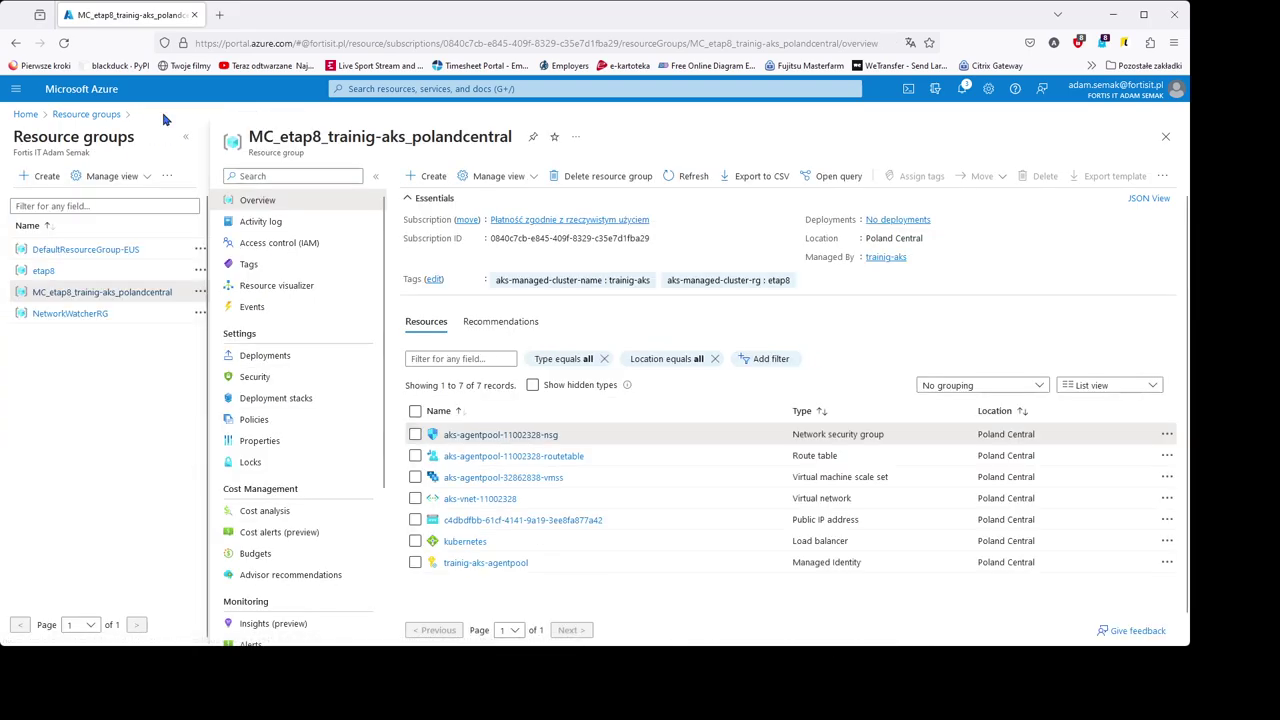
{"action": "left_click", "coordinate": [496, 480]}
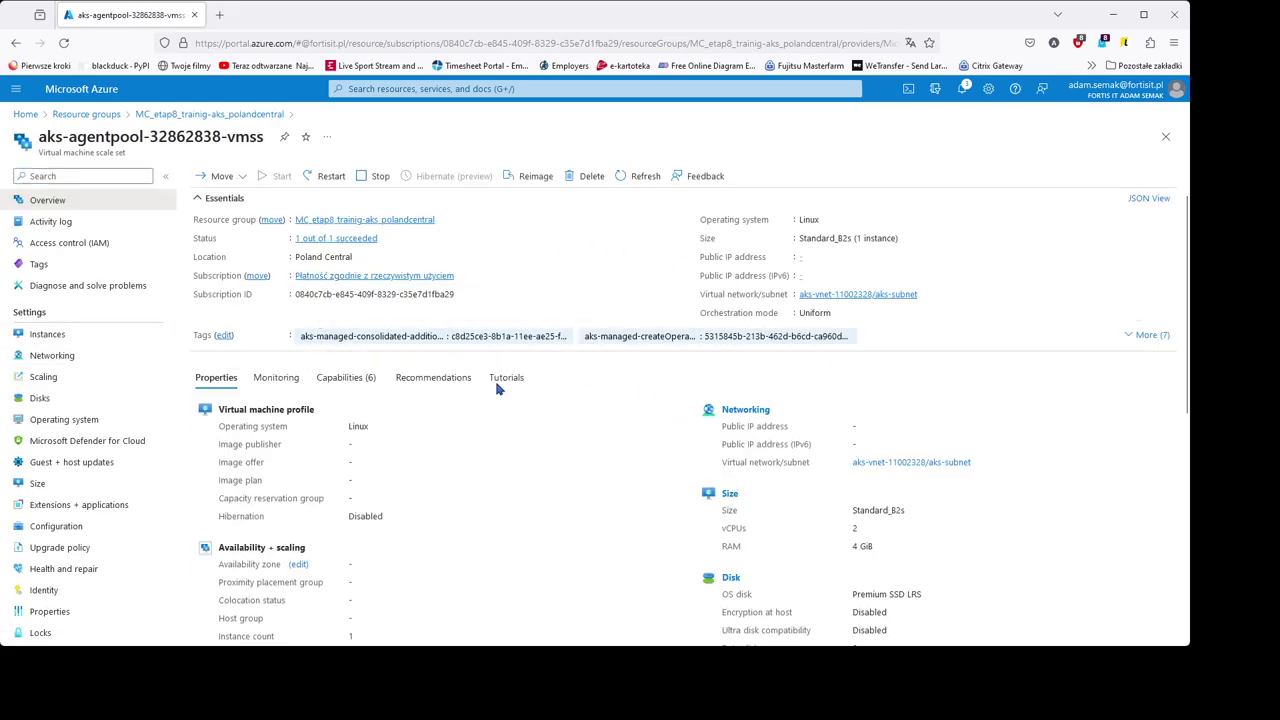
{"action": "left_click", "coordinate": [262, 115]}
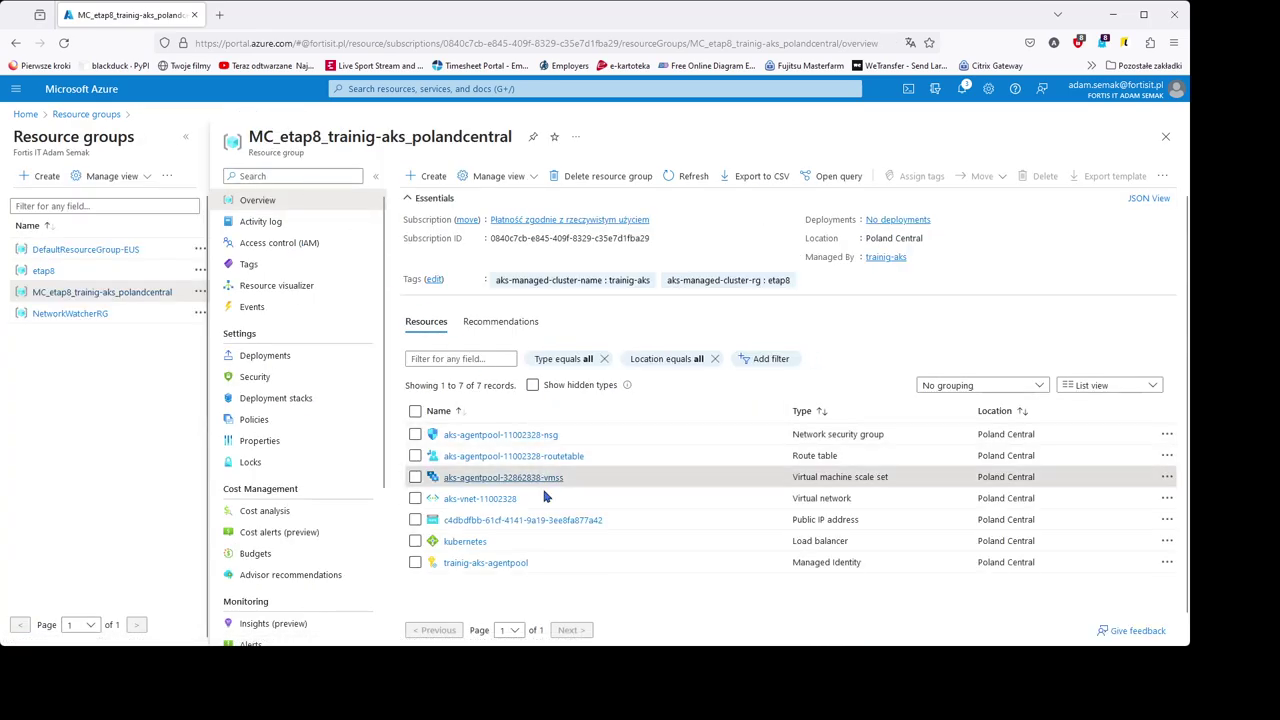
Inspect the kubernetes load balancer's Frontend IP configuration and Outbound rules, then return to the managed group
{"action": "left_click", "coordinate": [452, 541]}
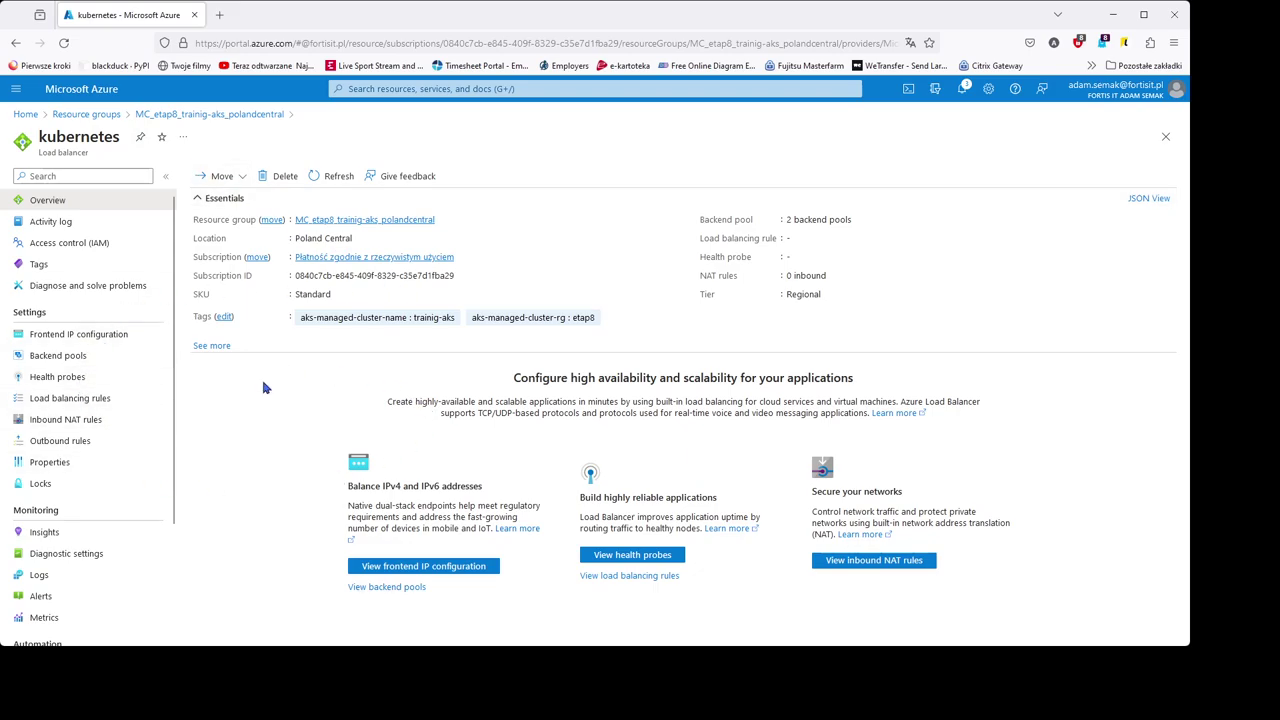
{"action": "scroll", "coordinate": [106, 429], "scroll_direction": "down", "scroll_amount": 3}
{"action": "scroll", "coordinate": [80, 400], "scroll_direction": "up", "scroll_amount": 3}
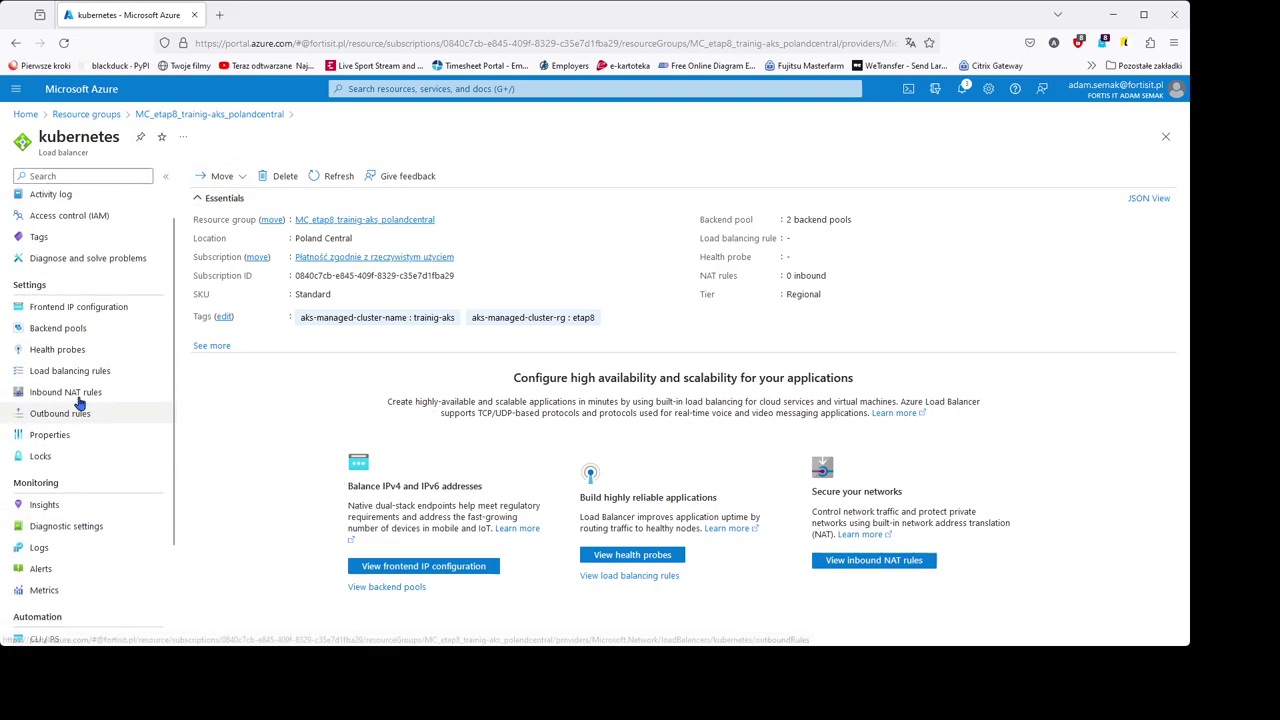
{"action": "left_click", "coordinate": [68, 337]}
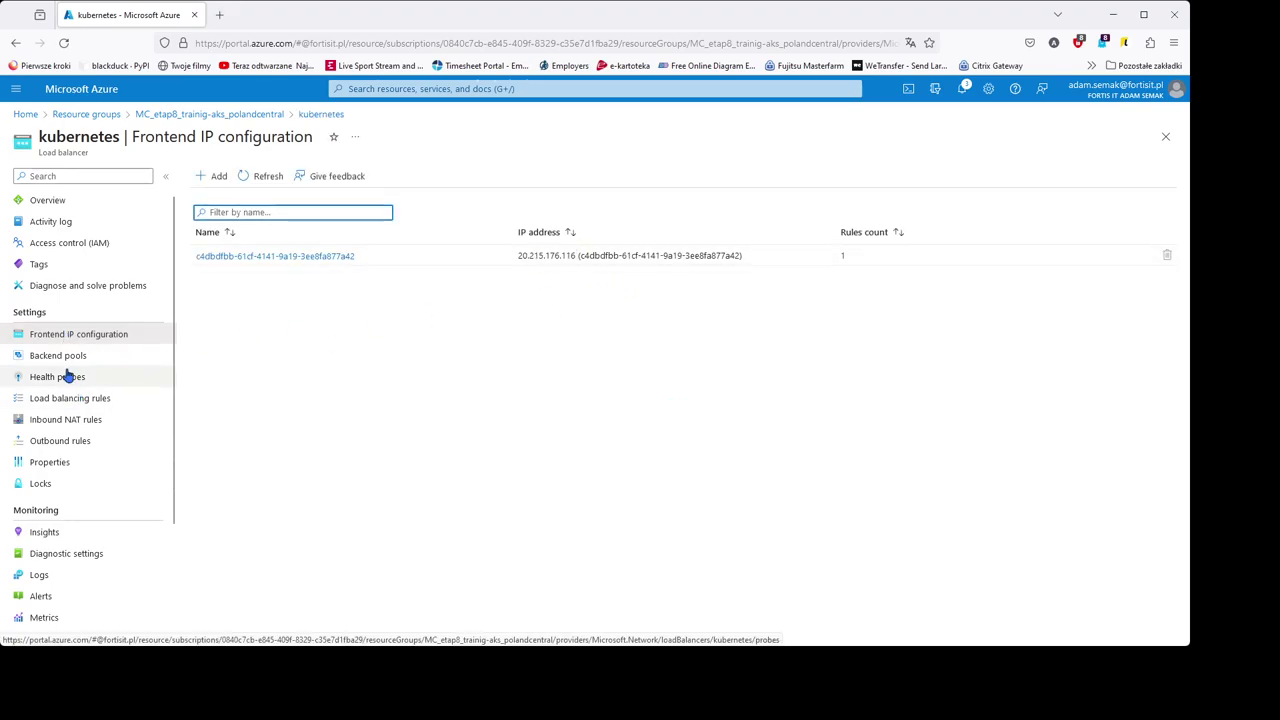
{"action": "left_click", "coordinate": [62, 444]}
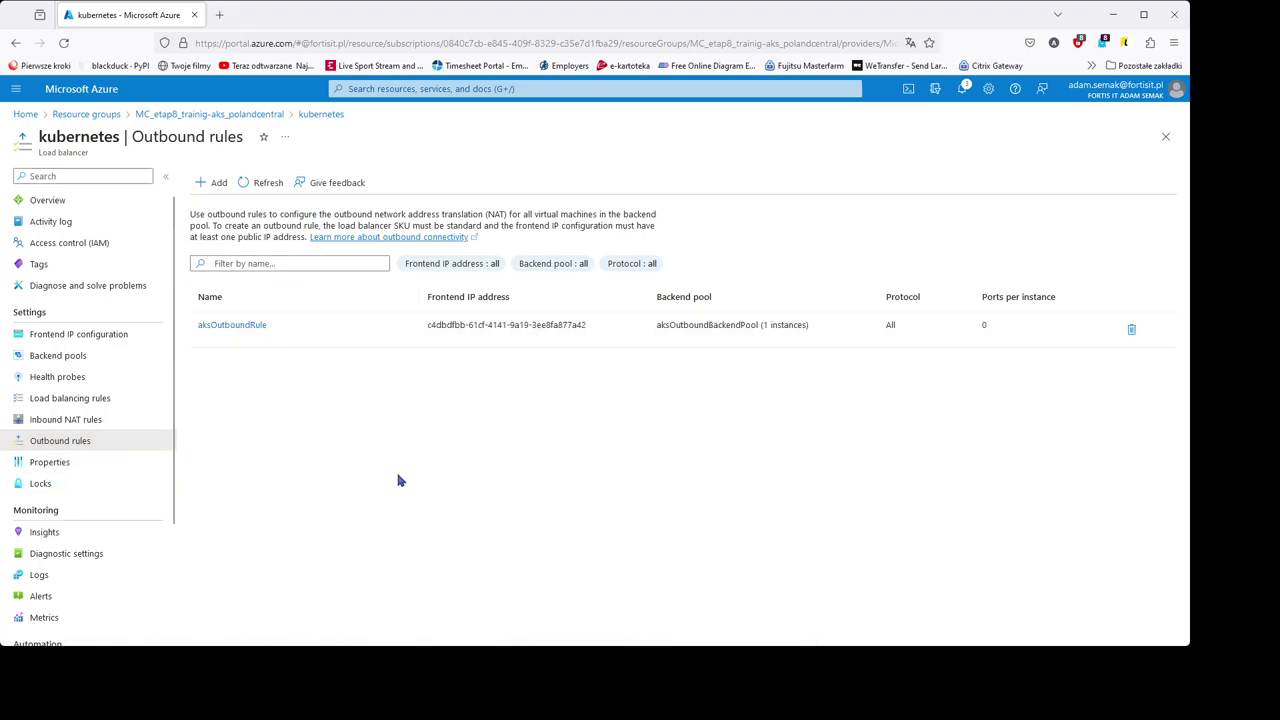
{"action": "left_click", "coordinate": [158, 117]}
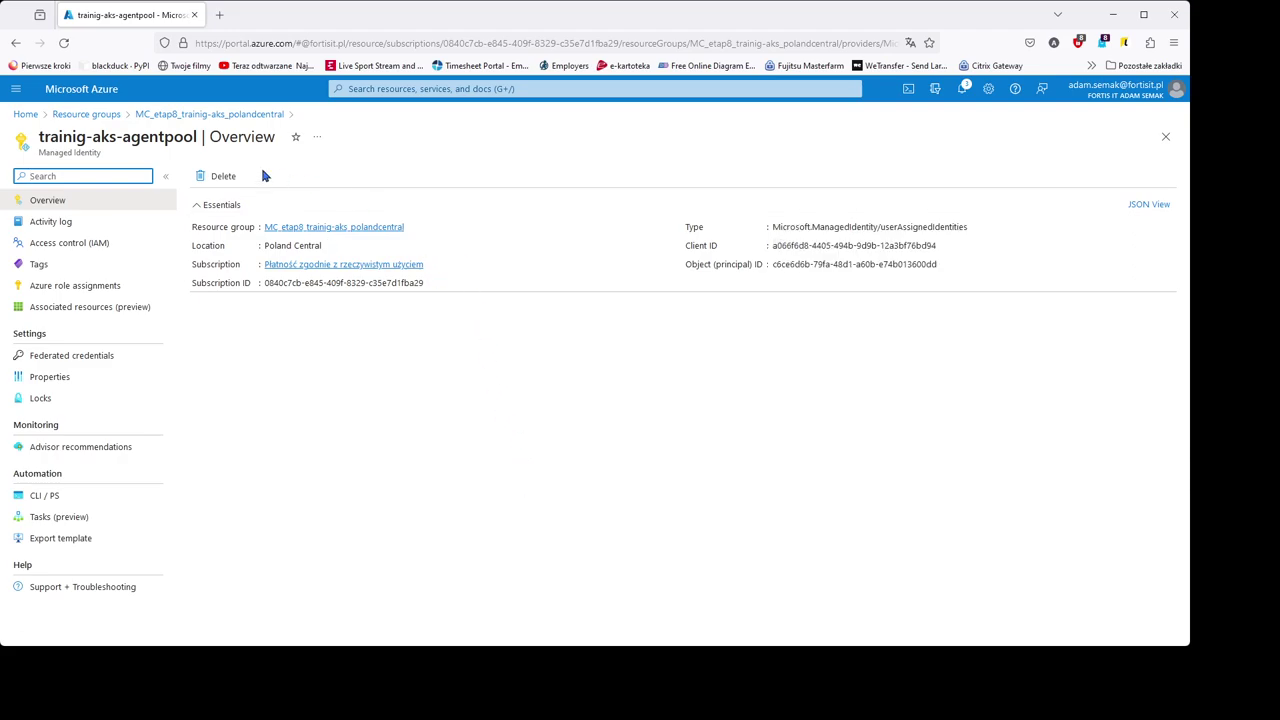
Navigate from the MC_etap8 group back through etap8 to the trainig-aks cluster
{"action": "left_click", "coordinate": [212, 114]}
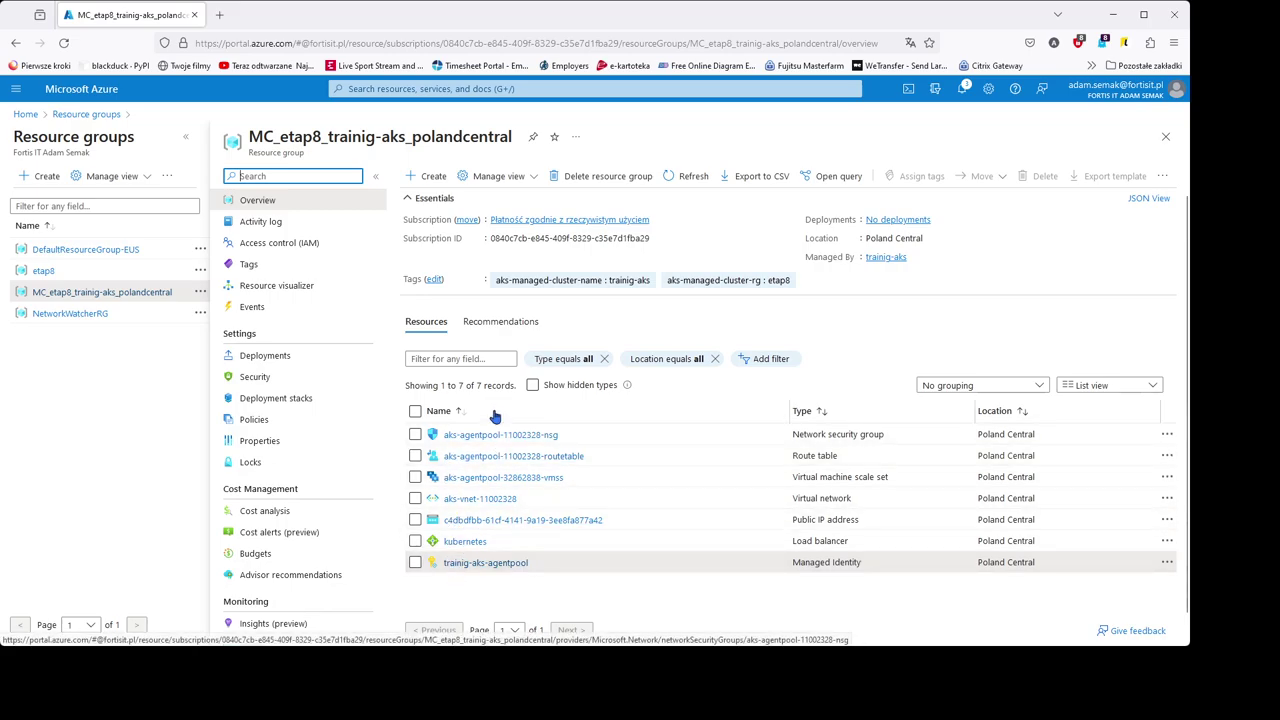
{"action": "left_click", "coordinate": [35, 270]}
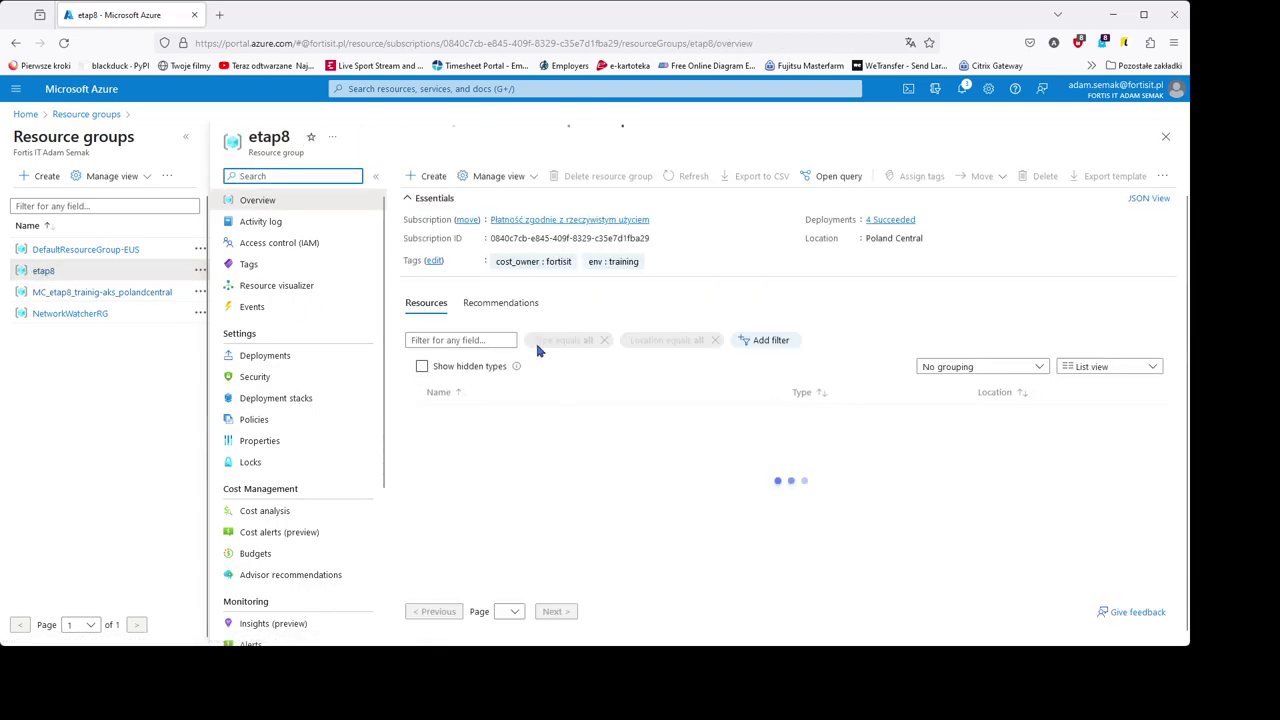
{"action": "left_click", "coordinate": [460, 480]}
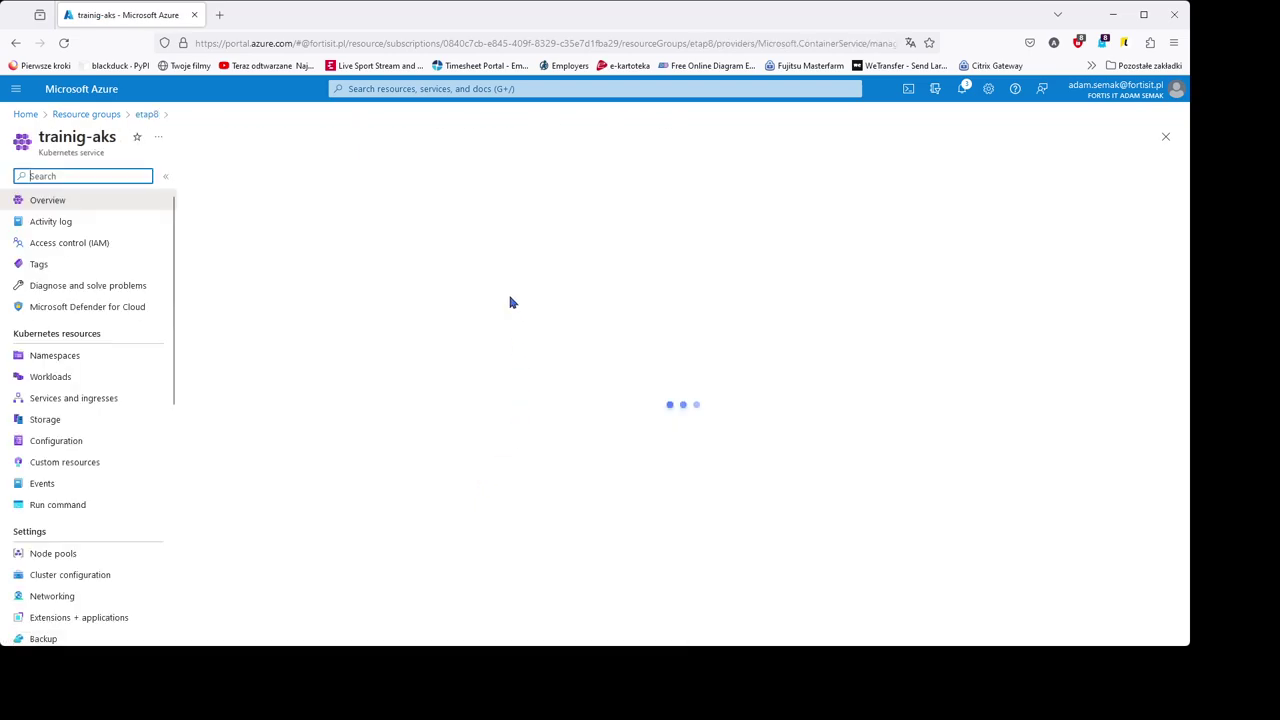